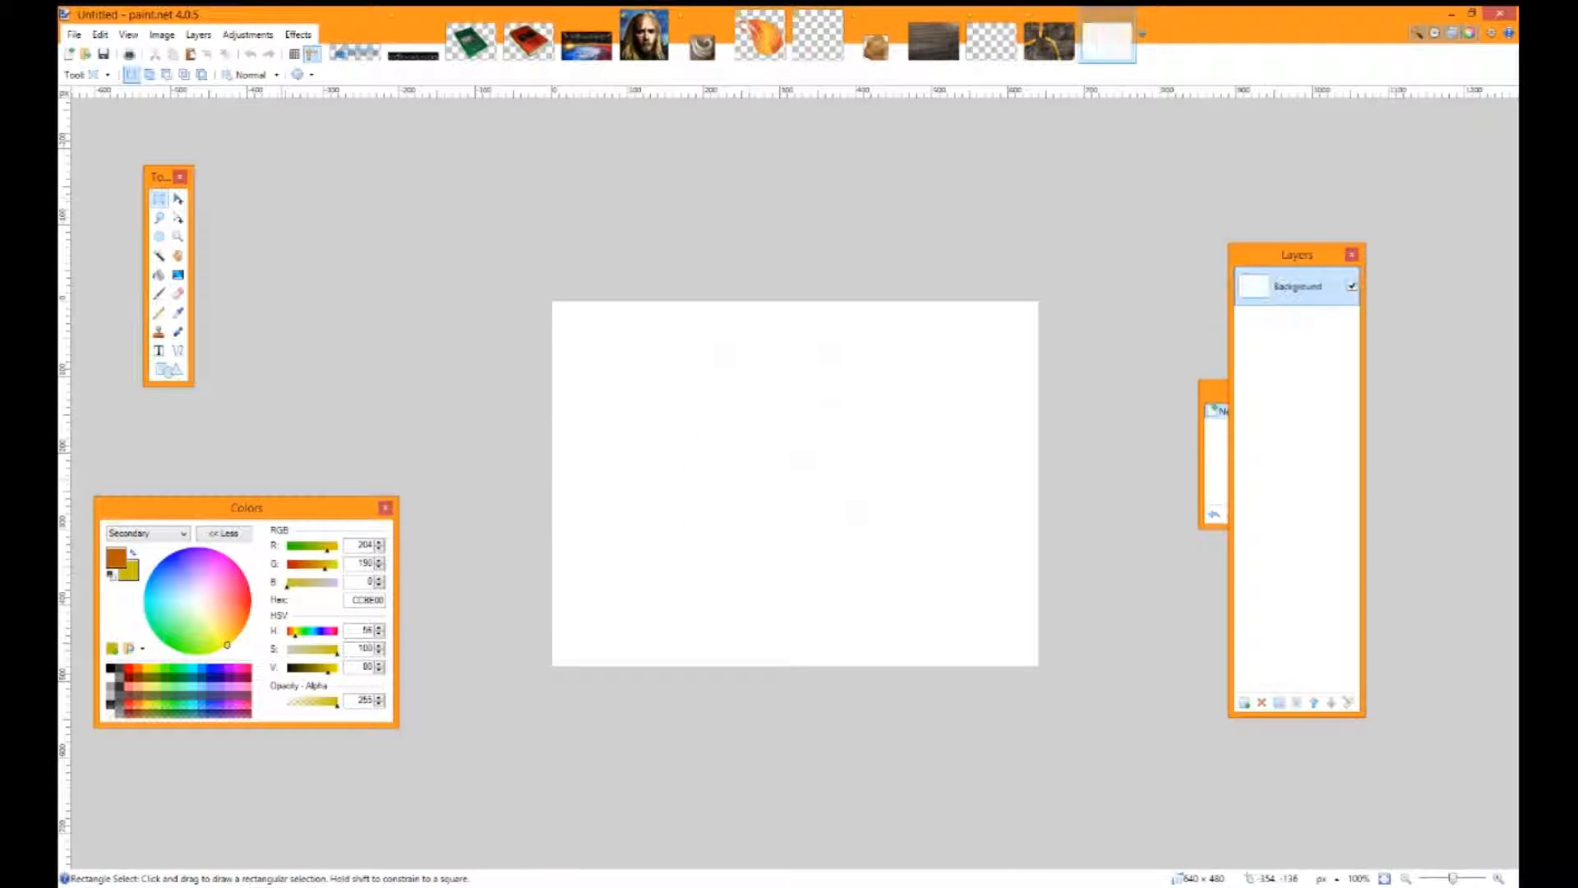
Add a new layer above the Background and hide the Background layer, keeping the new layer active
{"action": "left_click", "coordinate": [1245, 703]}
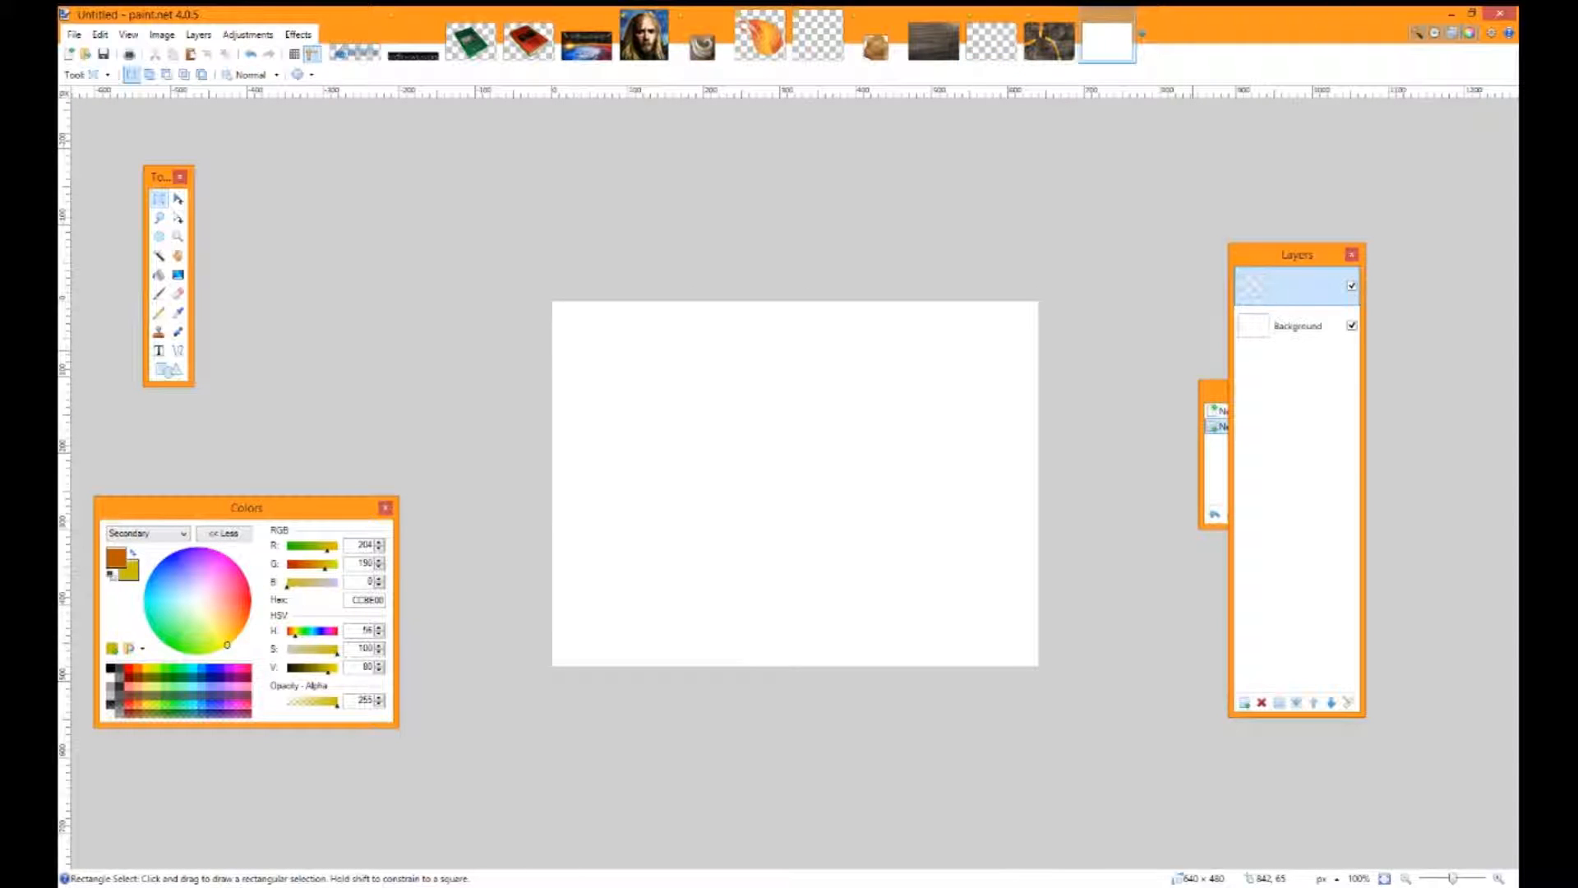
{"action": "left_click", "coordinate": [1352, 326]}
{"action": "left_click", "coordinate": [1289, 287]}
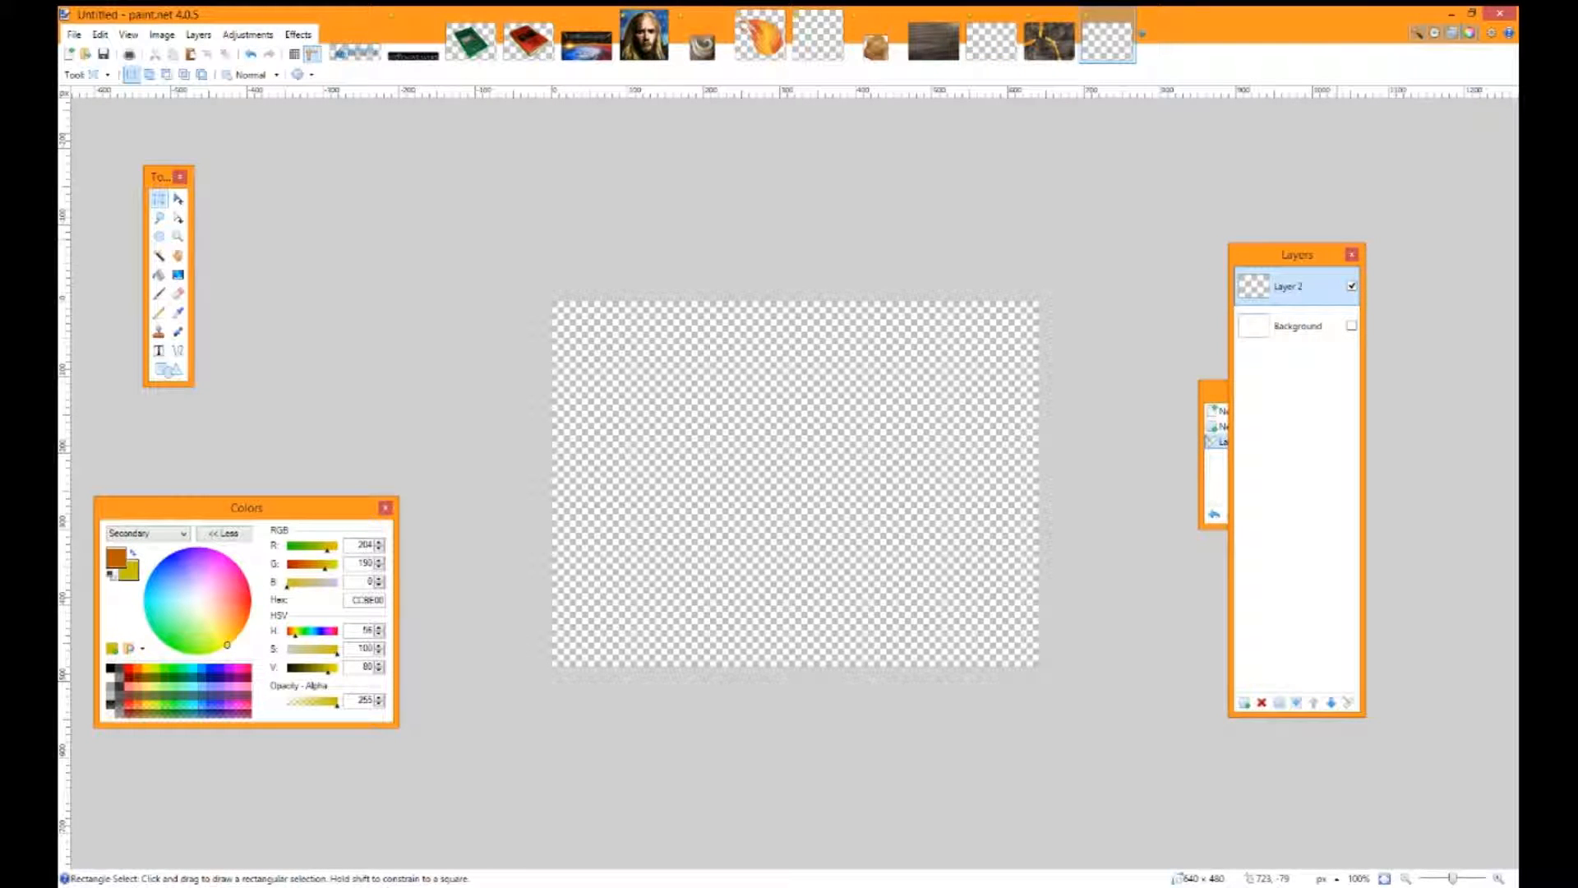
Choose Lasso Select and set the primary and secondary colours to two greens, the secondary to R 22, G 224, B 0
{"action": "left_click", "coordinate": [158, 217]}
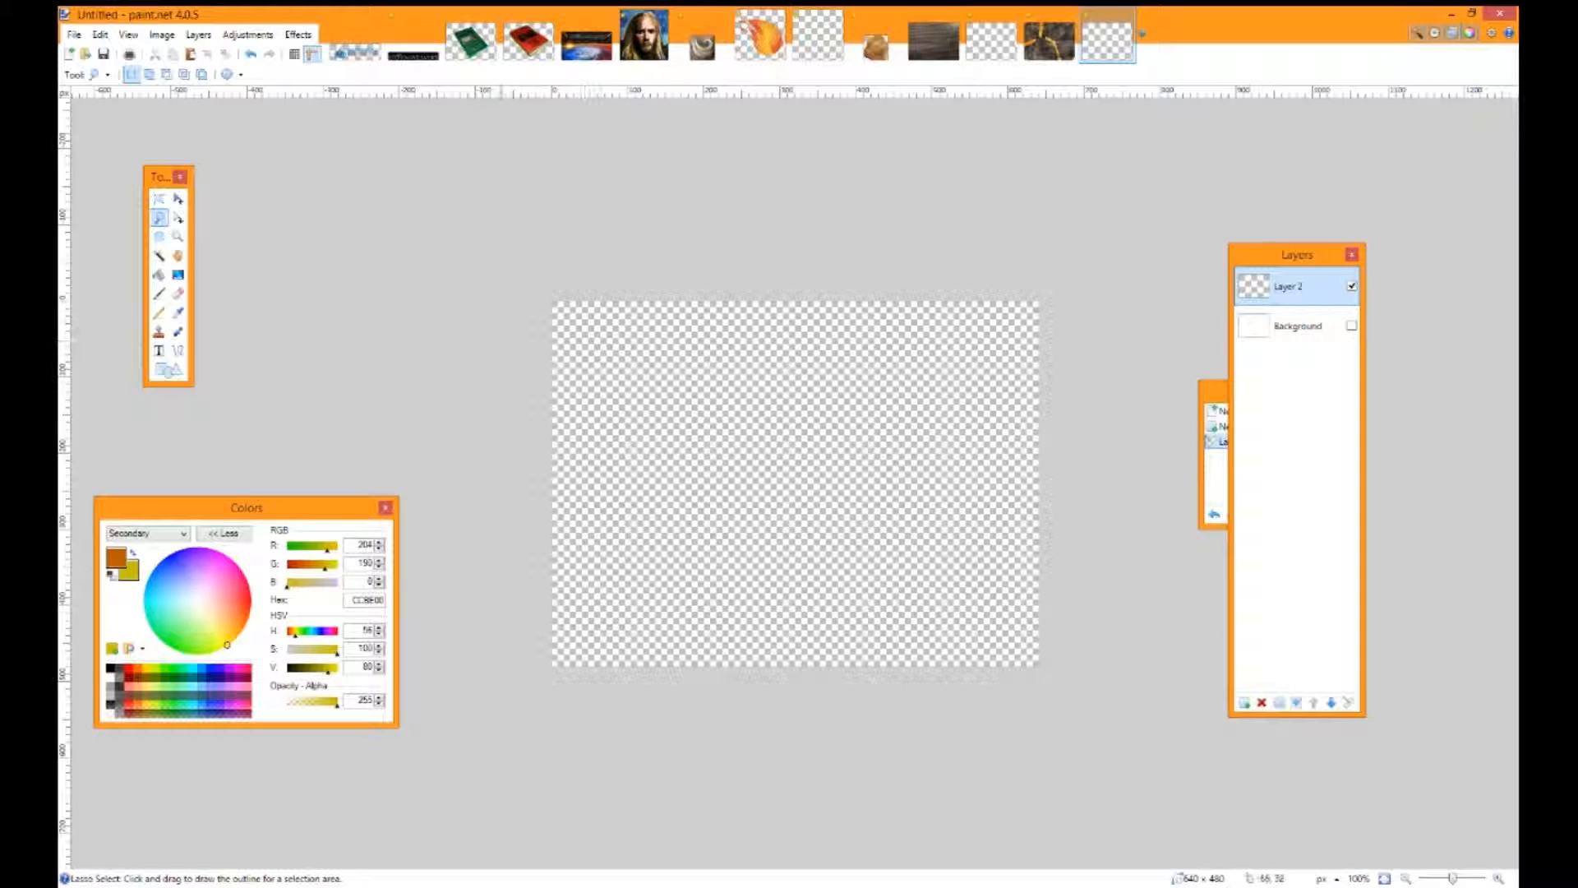
{"action": "left_click", "coordinate": [116, 558]}
{"action": "left_click_drag", "start_coordinate": [227, 644], "coordinate": [179, 650]}
{"action": "left_click", "coordinate": [131, 572]}
{"action": "left_click_drag", "start_coordinate": [227, 645], "coordinate": [176, 649]}
{"action": "left_click_drag", "start_coordinate": [327, 668], "coordinate": [332, 667]}
Delete the hidden Background layer and add a second transparent layer above Layer 2
{"action": "left_click", "coordinate": [297, 35]}
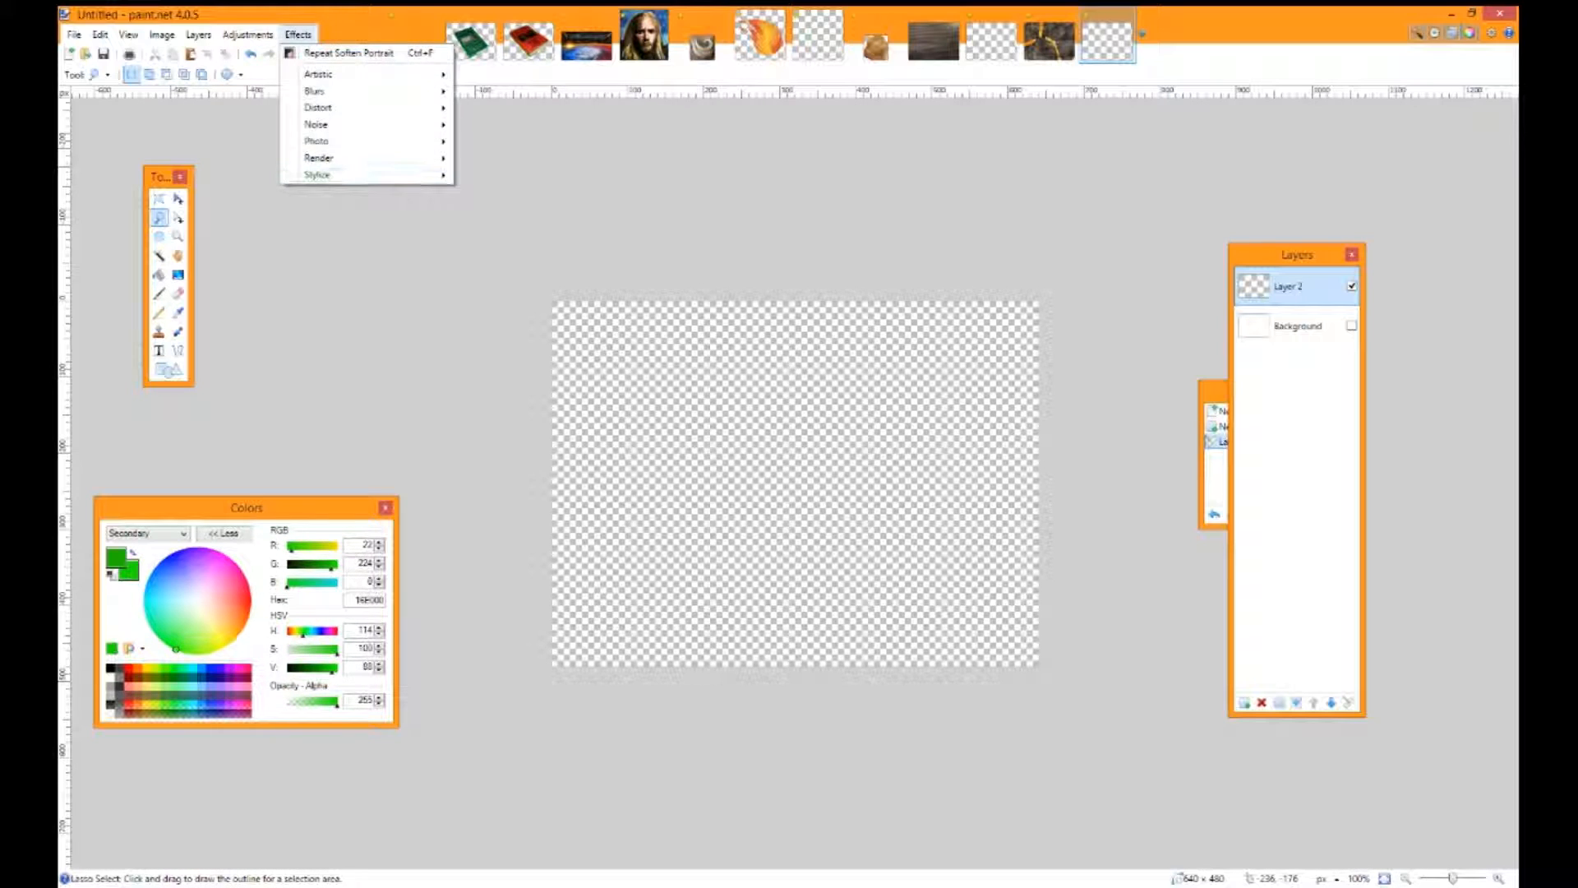
{"action": "left_click", "coordinate": [1298, 327]}
{"action": "left_click", "coordinate": [1298, 326]}
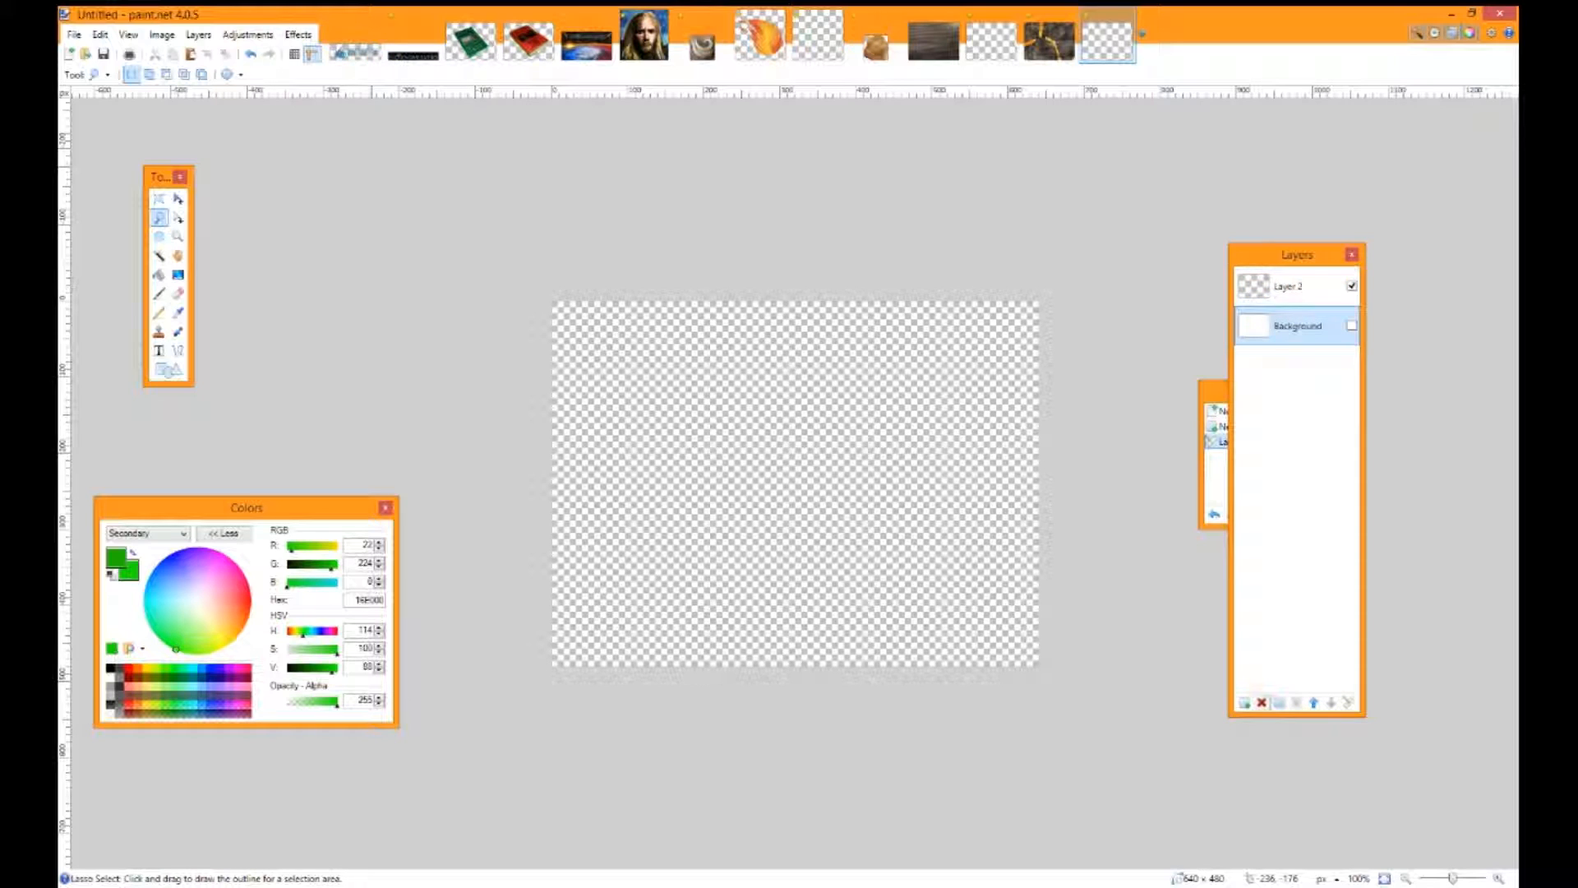
{"action": "left_click", "coordinate": [1262, 702]}
{"action": "left_click", "coordinate": [1244, 703]}
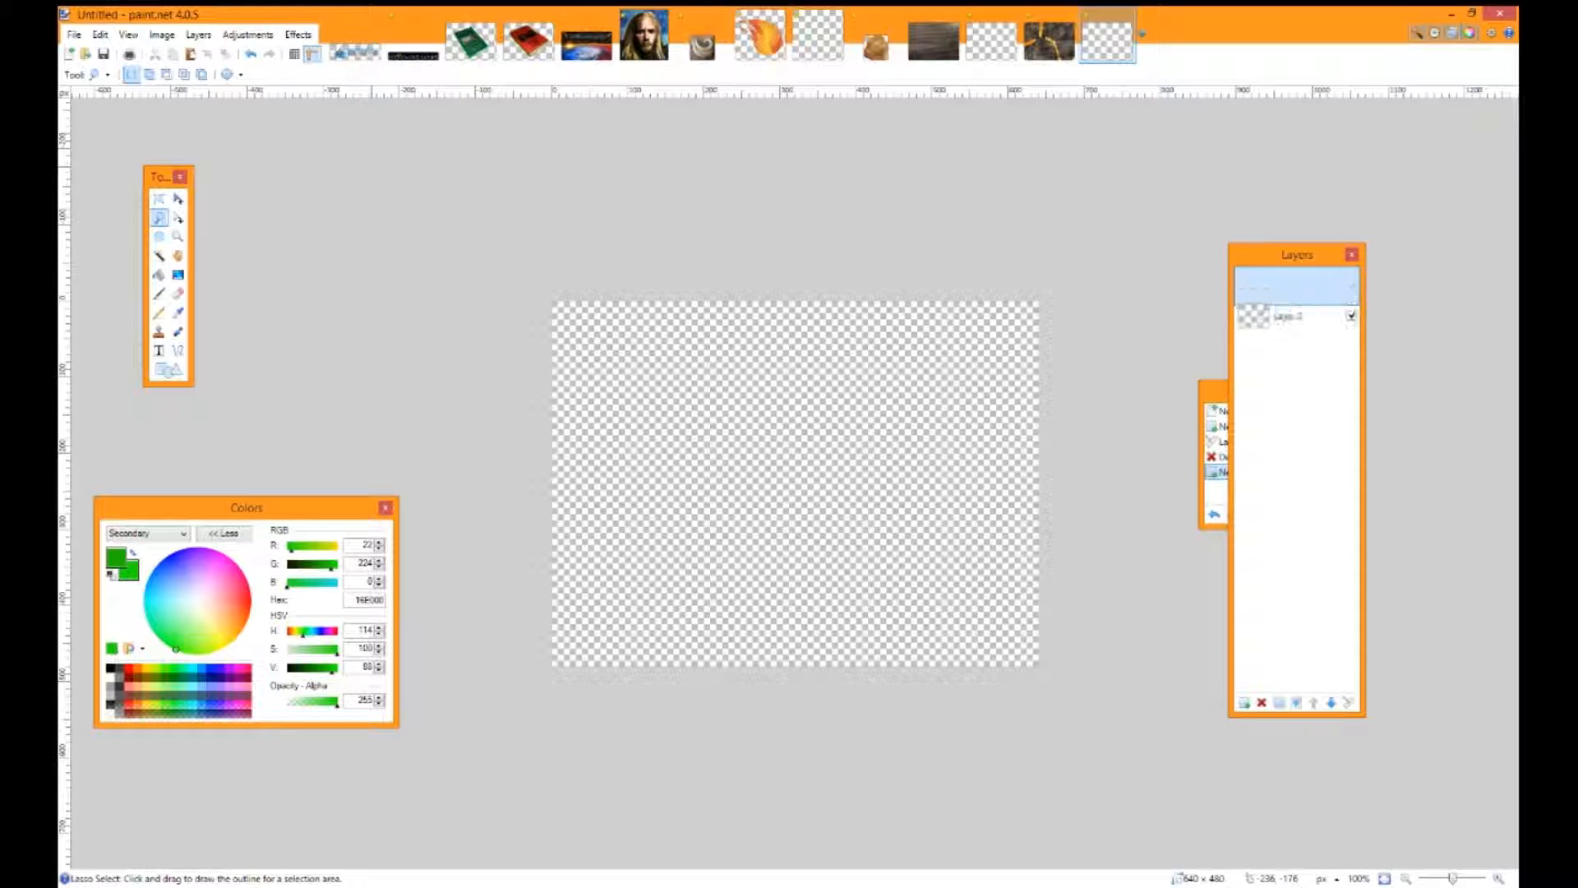
Render green Clouds across the lower layer with a scale of 976 and a high roughness slightly below 0.95
{"action": "left_click", "coordinate": [1298, 326]}
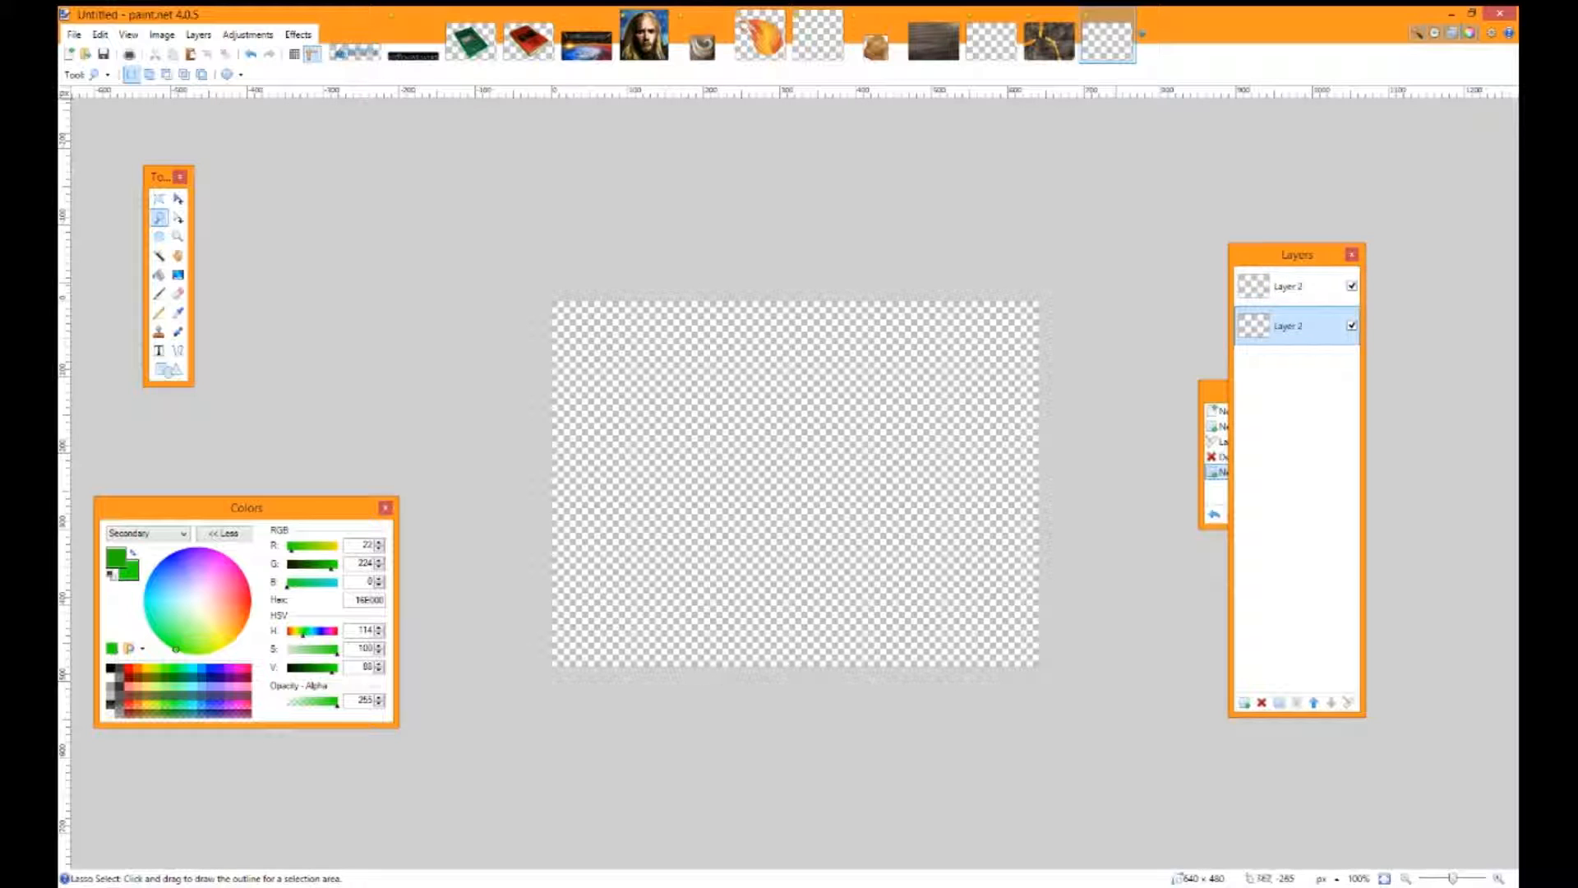
{"action": "left_click", "coordinate": [297, 35]}
{"action": "mouse_move", "coordinate": [441, 158]}
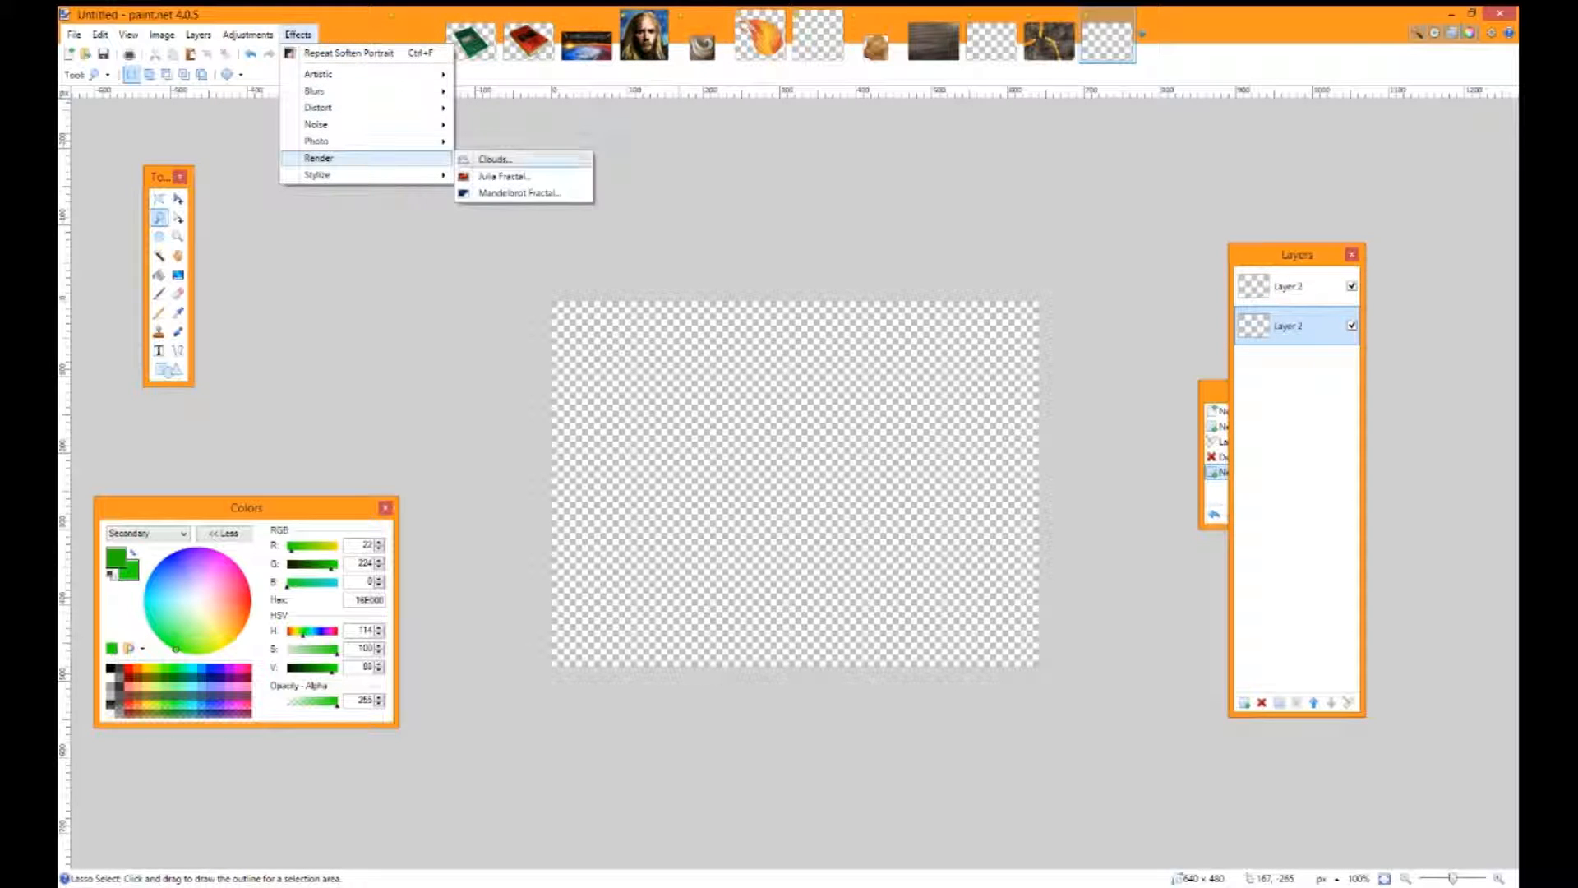
{"action": "left_click", "coordinate": [493, 157]}
{"action": "left_click_drag", "start_coordinate": [788, 328], "coordinate": [360, 239]}
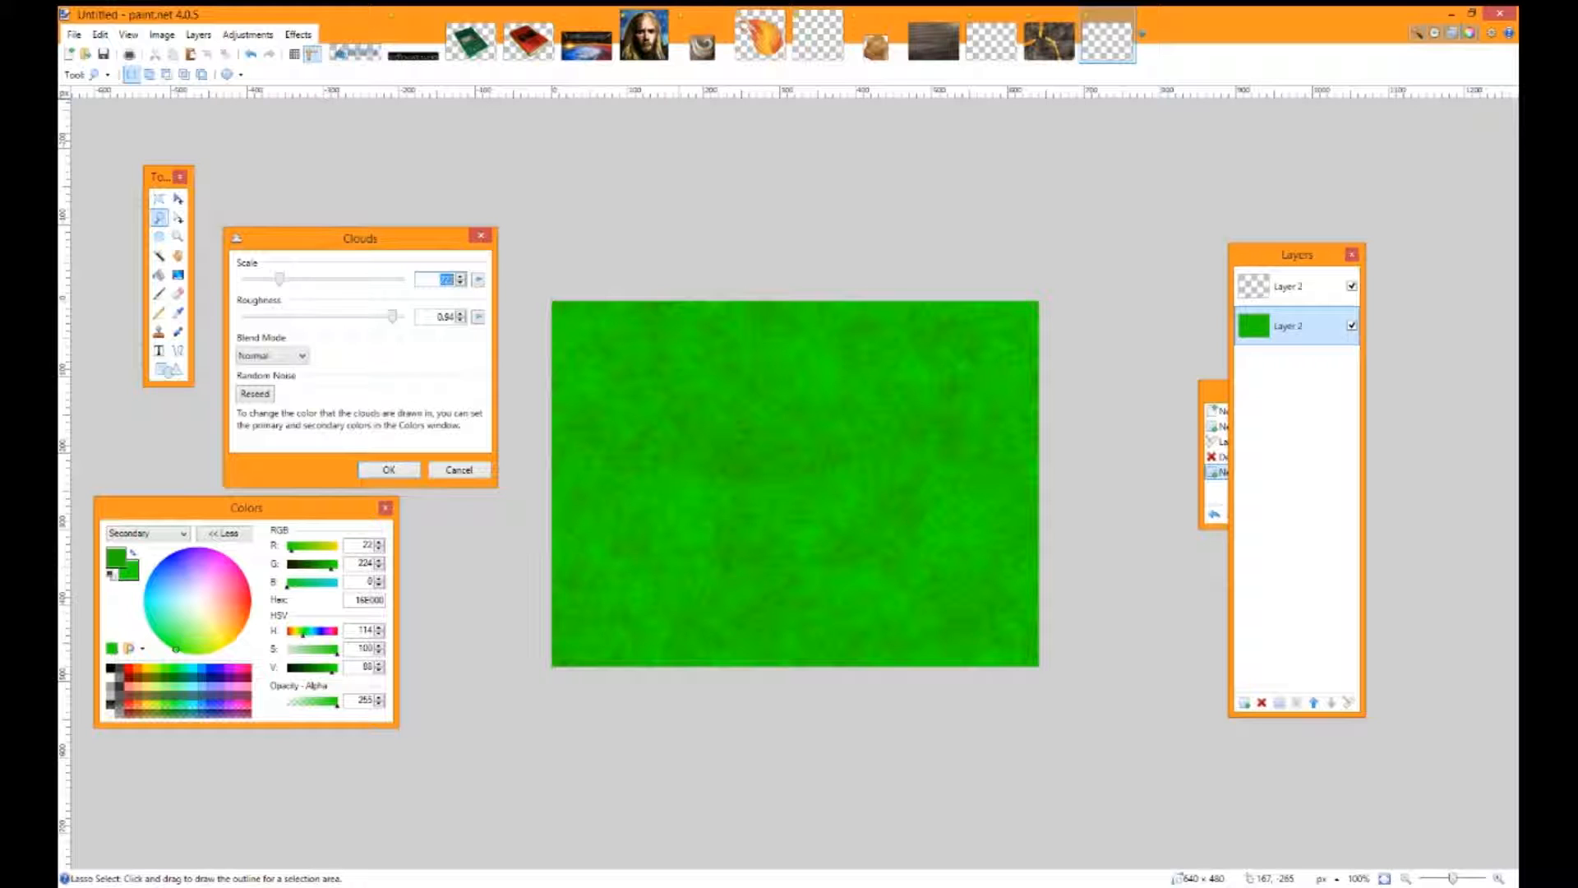
{"action": "left_click_drag", "start_coordinate": [392, 316], "coordinate": [393, 316]}
{"action": "left_click_drag", "start_coordinate": [280, 279], "coordinate": [398, 279]}
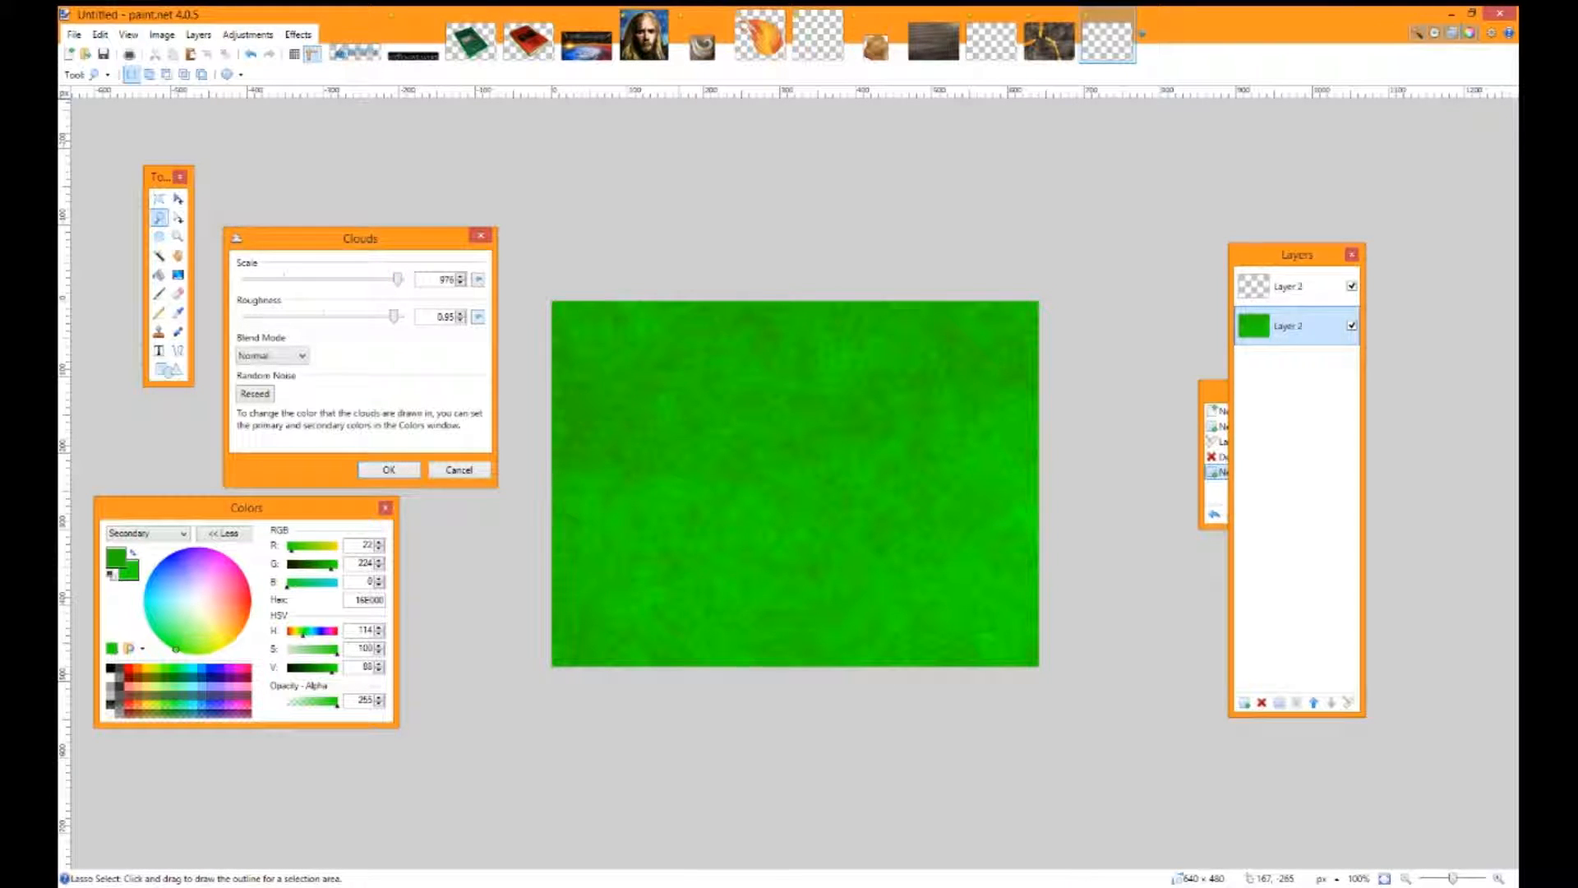
{"action": "left_click_drag", "start_coordinate": [394, 316], "coordinate": [387, 317]}
{"action": "left_click", "coordinate": [388, 470]}
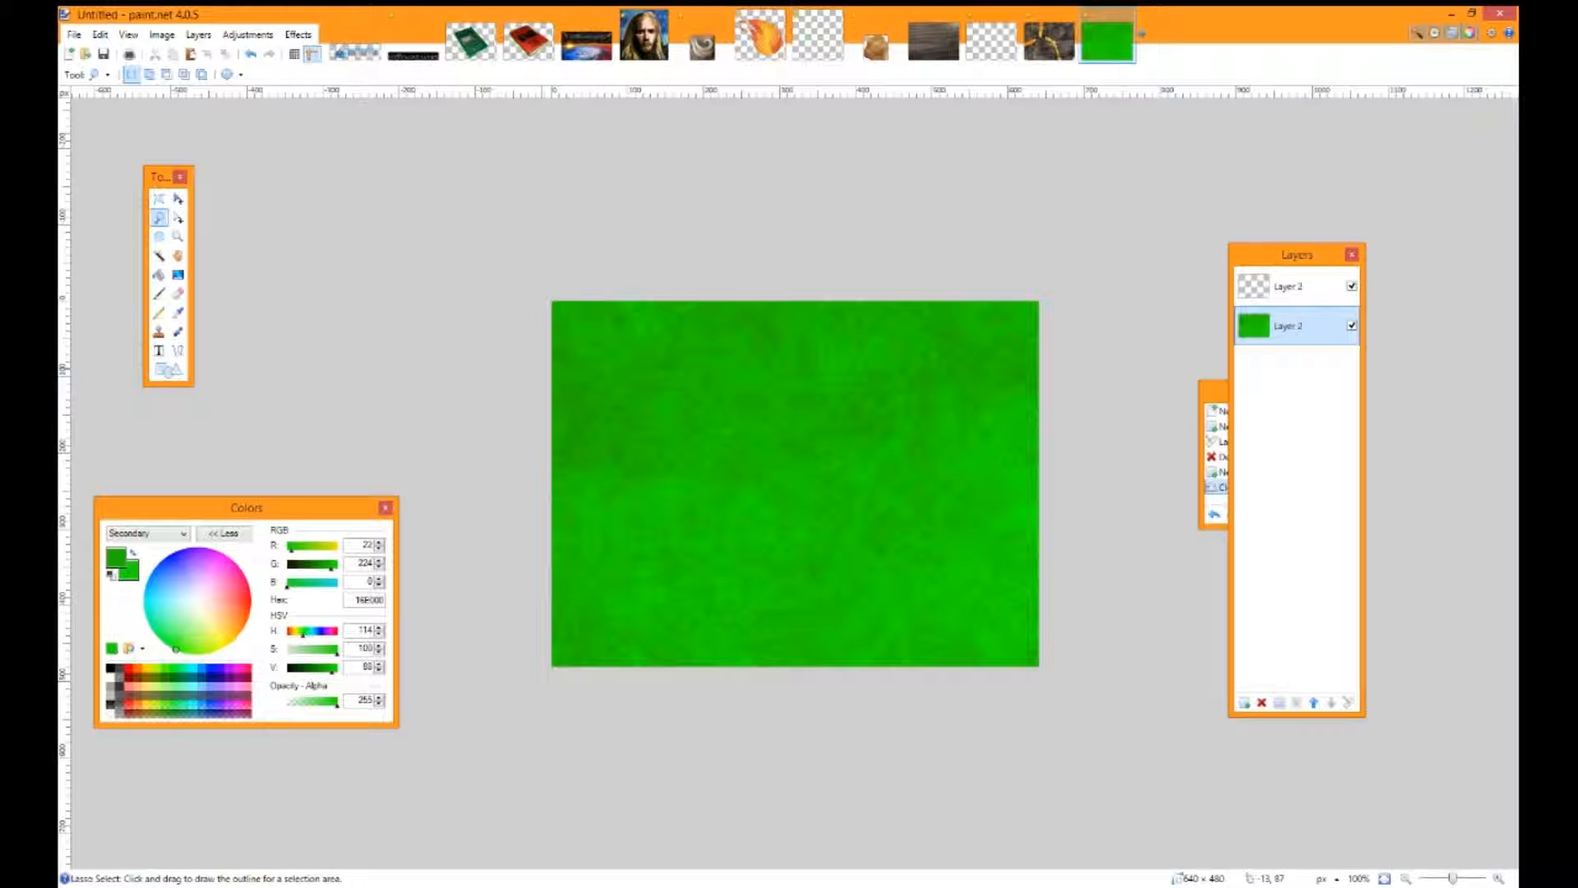
{"action": "mouse_move", "coordinate": [553, 397]}
{"action": "left_mouse_down"}
{"action": "mouse_move", "coordinate": [629, 419]}
{"action": "mouse_move", "coordinate": [689, 405]}
{"action": "mouse_move", "coordinate": [752, 418]}
{"action": "mouse_move", "coordinate": [762, 478]}
{"action": "mouse_move", "coordinate": [915, 520]}
{"action": "mouse_move", "coordinate": [894, 508]}
{"action": "mouse_move", "coordinate": [912, 657]}
{"action": "left_mouse_up"}
{"action": "left_click_drag", "start_coordinate": [854, 703], "coordinate": [789, 717]}
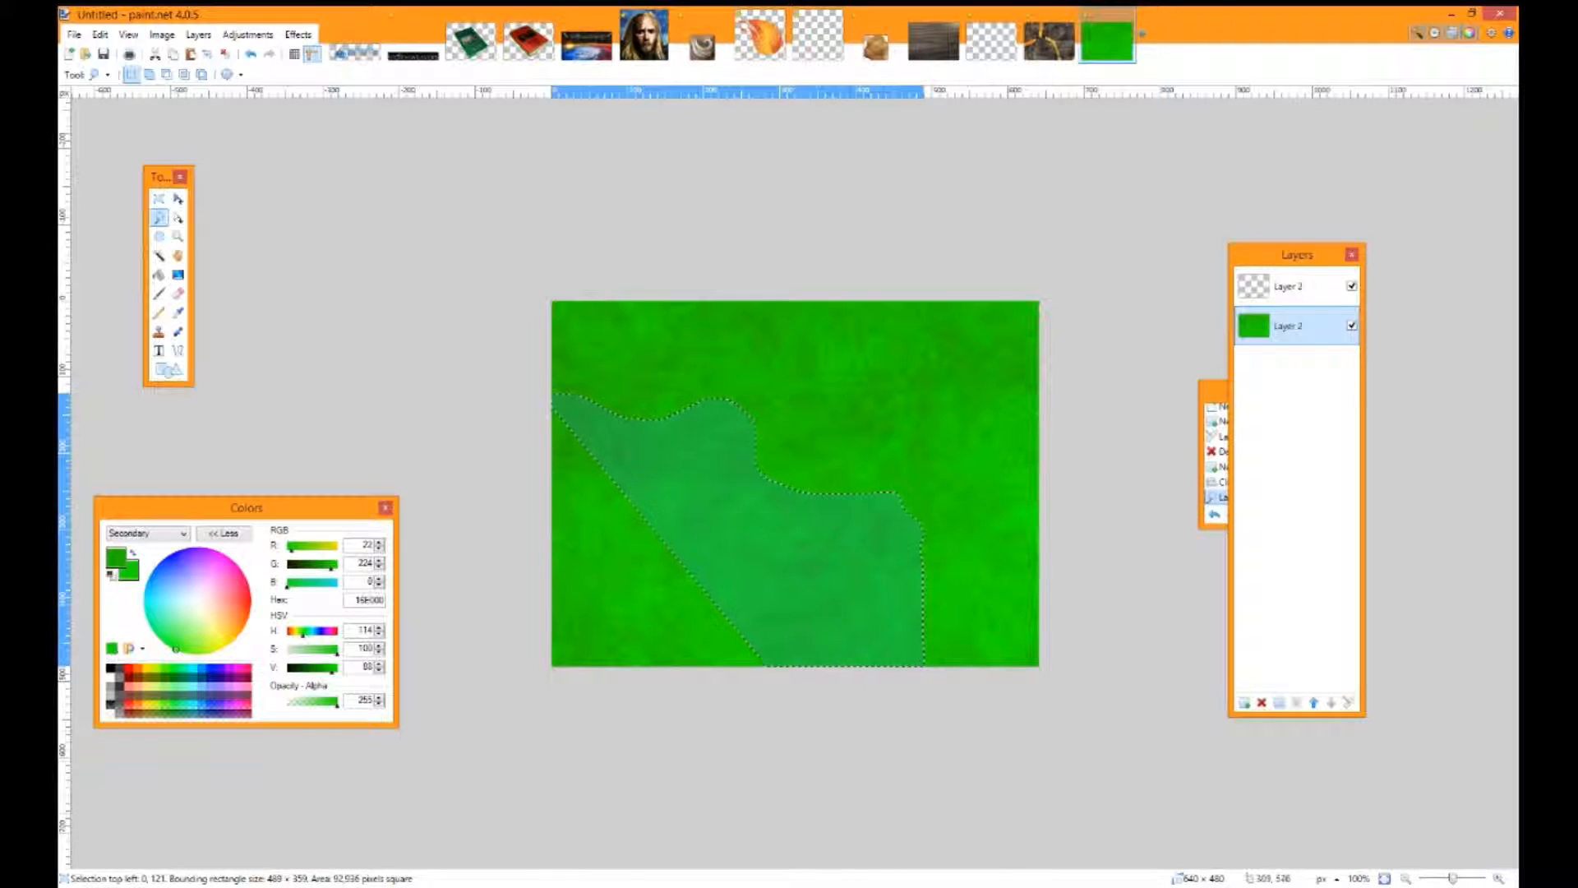
{"action": "key", "text": "ctrl+d"}
Lasso a winding river band of about 460 × 405 px from the canvas's left edge to its lower edge, and make the upper layer active
{"action": "mouse_move", "coordinate": [553, 402]}
{"action": "left_mouse_down"}
{"action": "mouse_move", "coordinate": [682, 366]}
{"action": "mouse_move", "coordinate": [712, 395]}
{"action": "mouse_move", "coordinate": [810, 393]}
{"action": "mouse_move", "coordinate": [901, 532]}
{"action": "mouse_move", "coordinate": [893, 689]}
{"action": "mouse_move", "coordinate": [855, 682]}
{"action": "mouse_move", "coordinate": [832, 650]}
{"action": "mouse_move", "coordinate": [828, 571]}
{"action": "mouse_move", "coordinate": [789, 485]}
{"action": "mouse_move", "coordinate": [579, 447]}
{"action": "mouse_move", "coordinate": [554, 422]}
{"action": "left_mouse_up"}
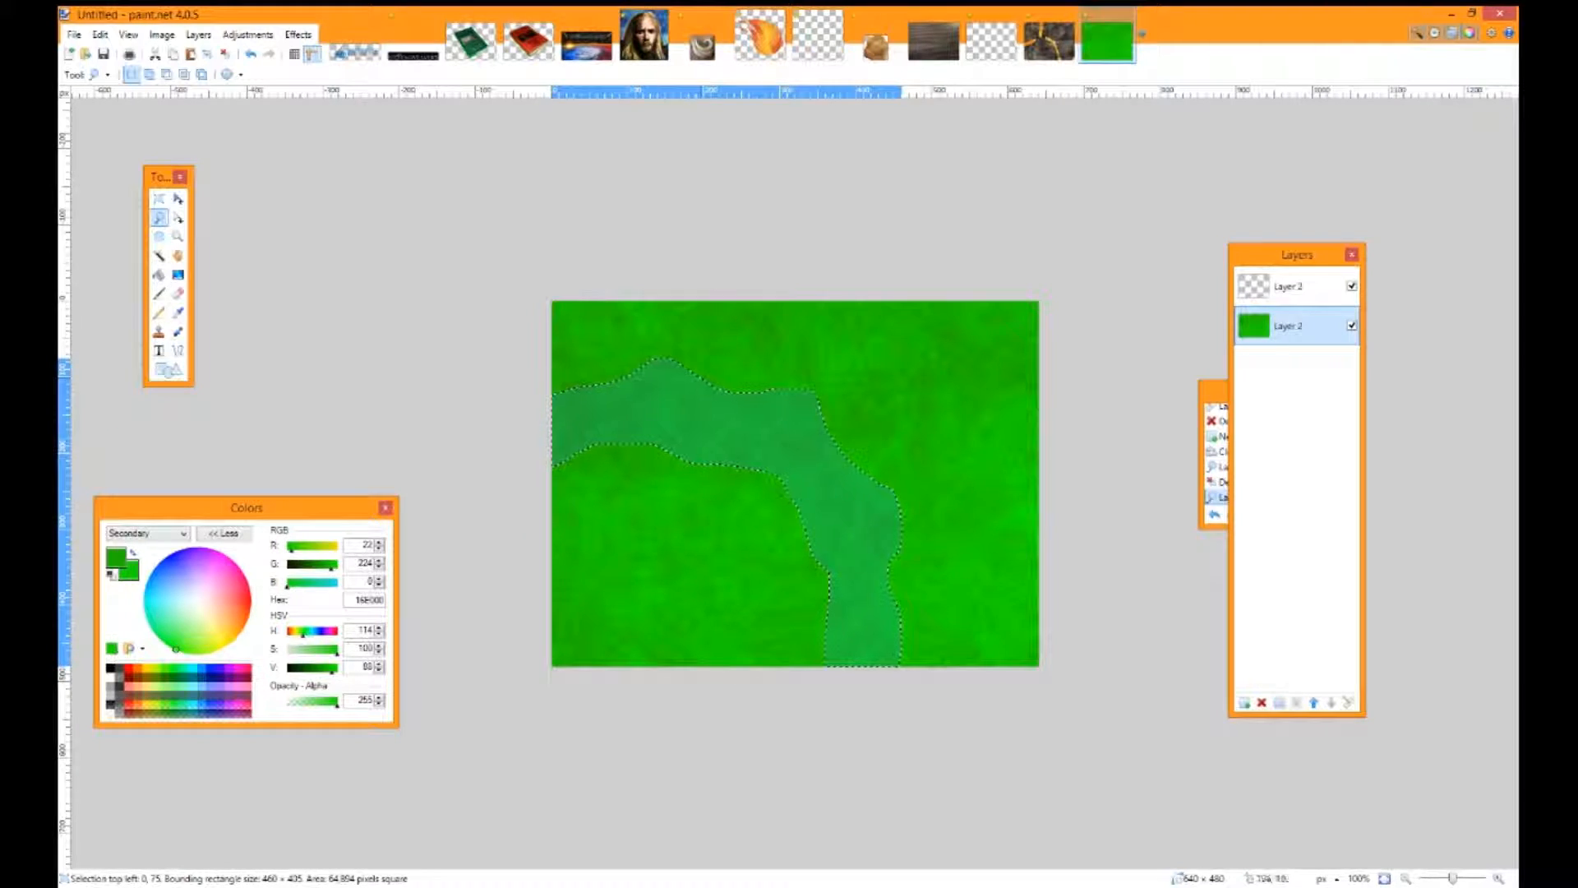
{"action": "left_click", "coordinate": [1288, 286]}
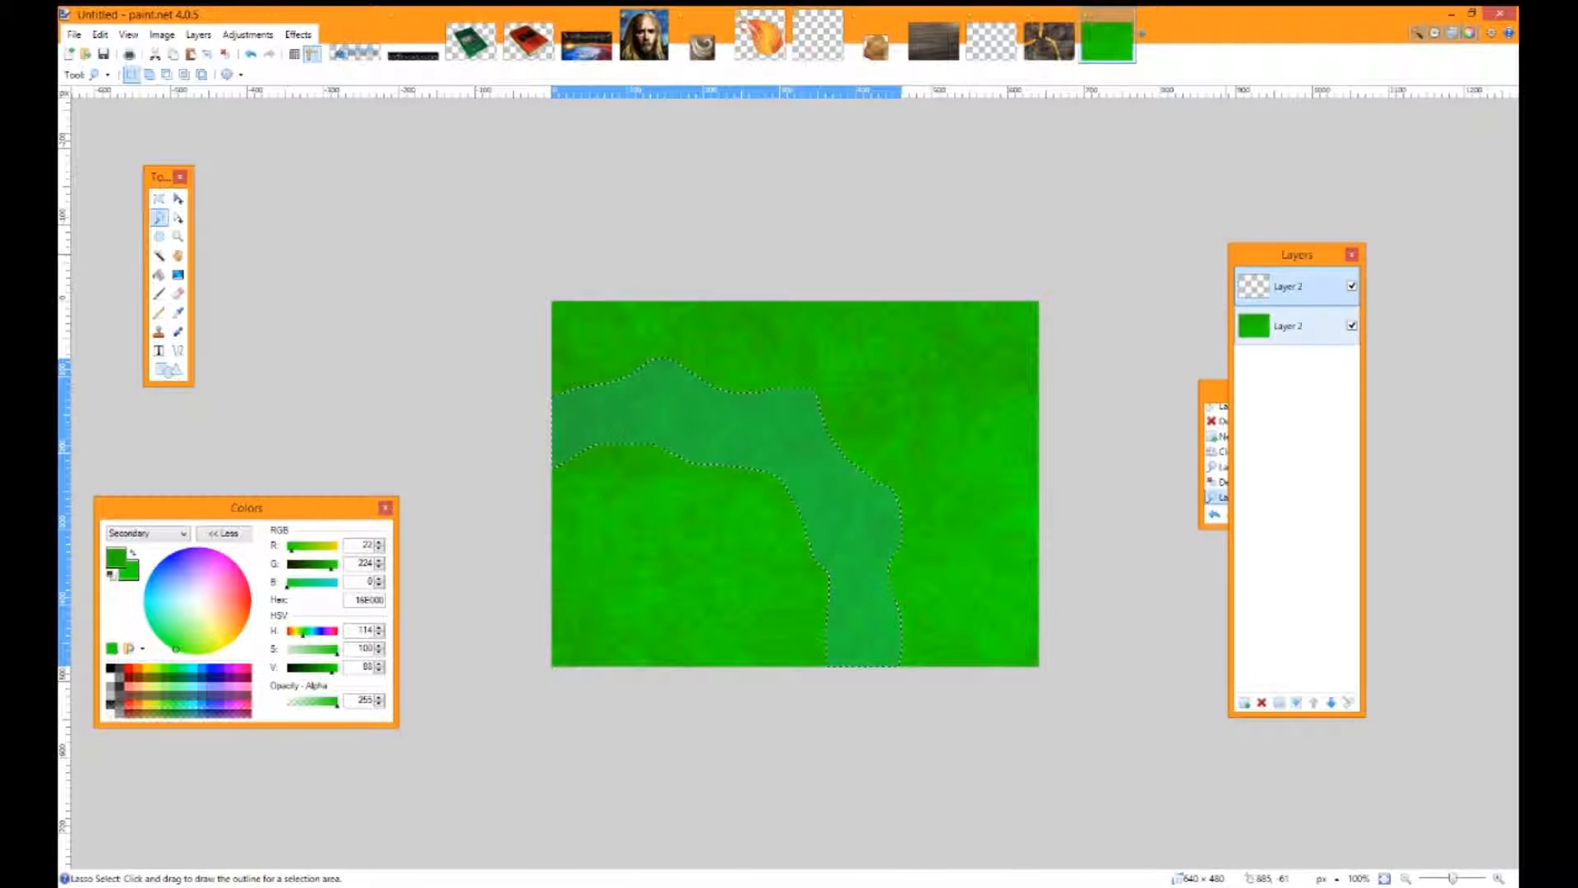
{"action": "left_click", "coordinate": [1288, 325]}
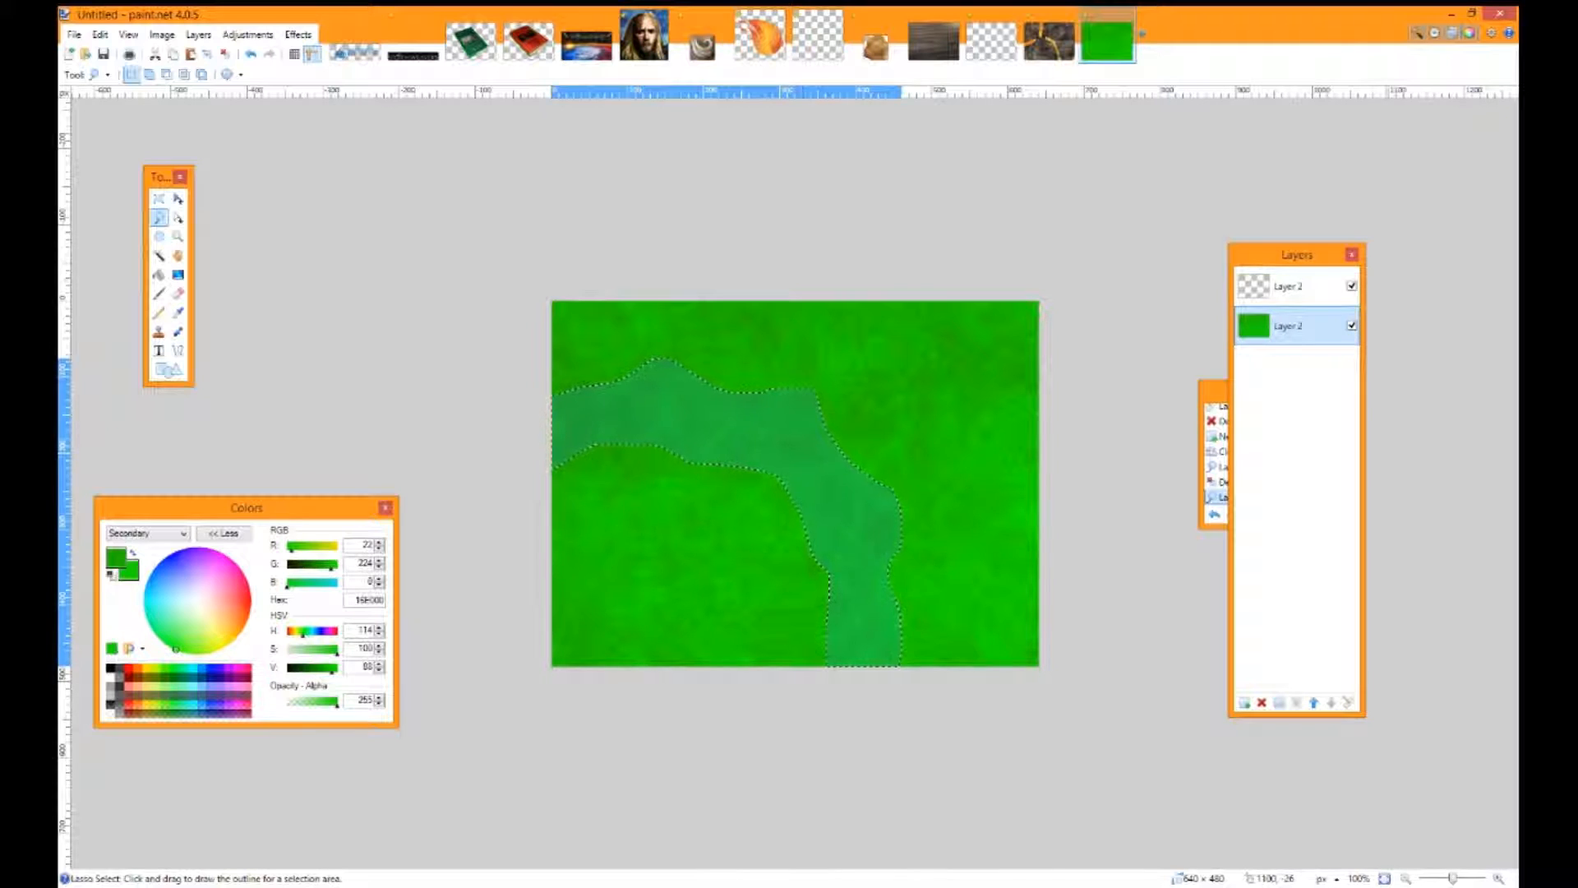
{"action": "left_click", "coordinate": [1288, 286]}
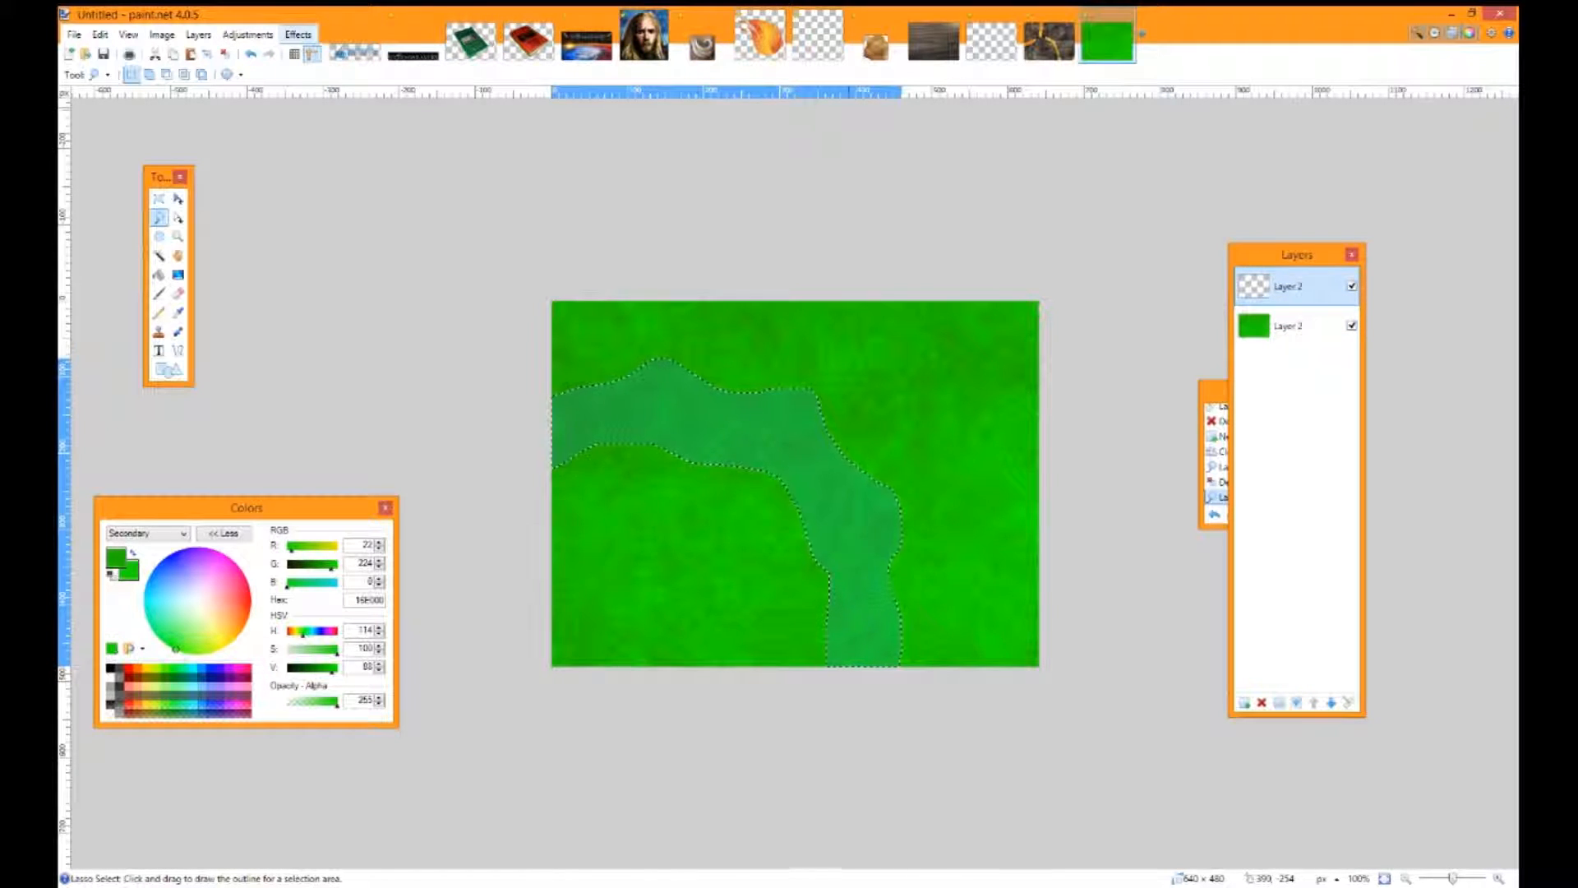
Render Clouds inside the river selection on the upper layer with a scale of 266 and slightly reduced roughness
{"action": "left_click", "coordinate": [297, 35]}
{"action": "mouse_move", "coordinate": [328, 158]}
{"action": "left_click", "coordinate": [466, 159]}
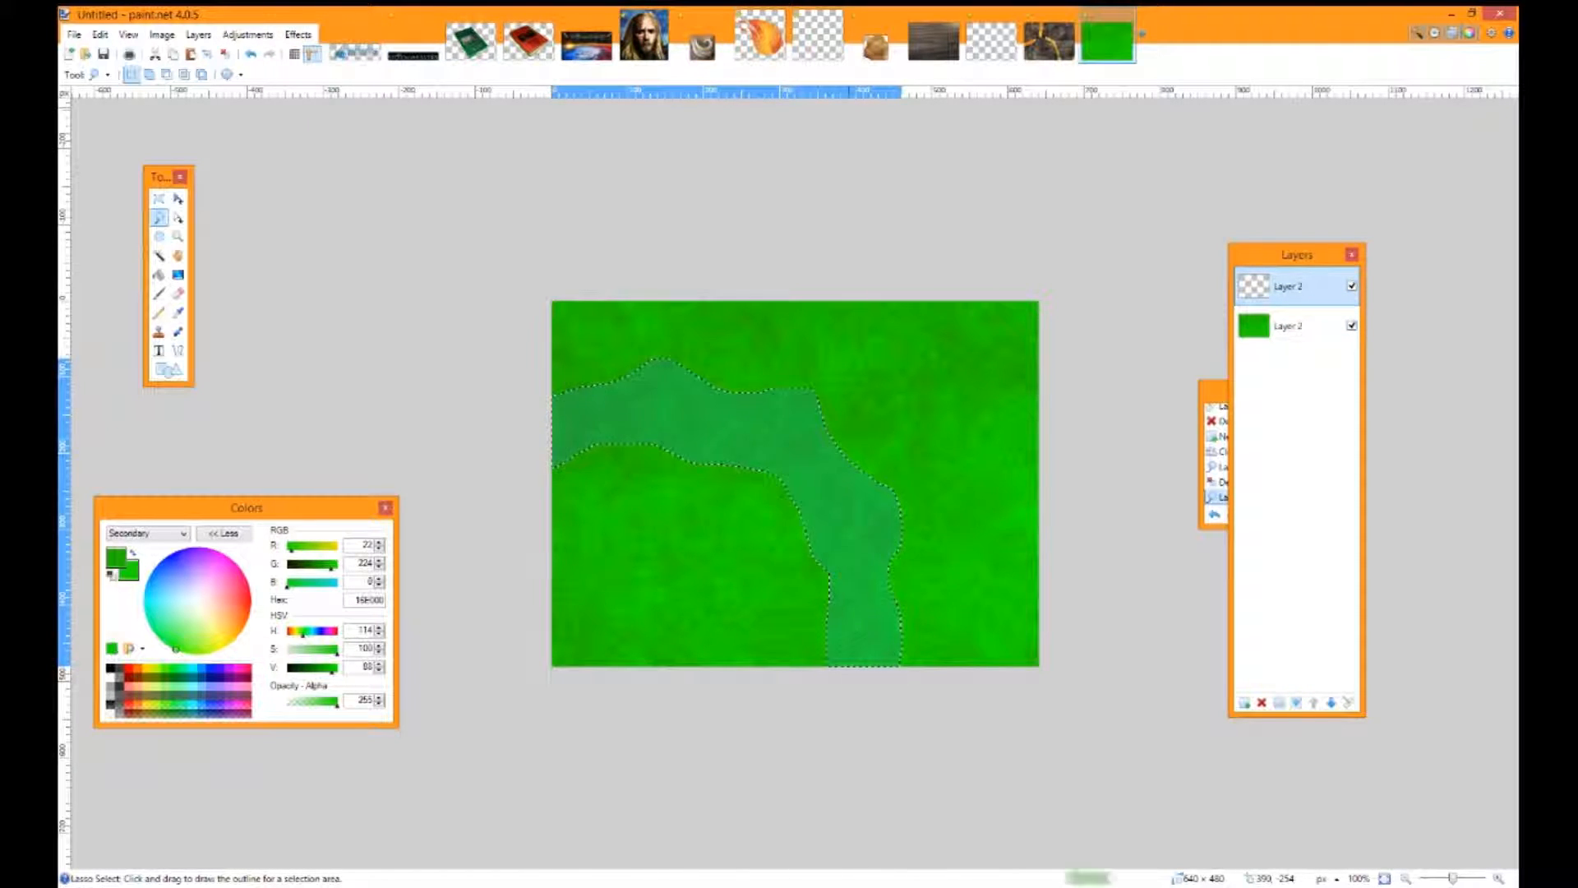
{"action": "left_click_drag", "start_coordinate": [789, 327], "coordinate": [325, 267]}
{"action": "type", "text": "266"}
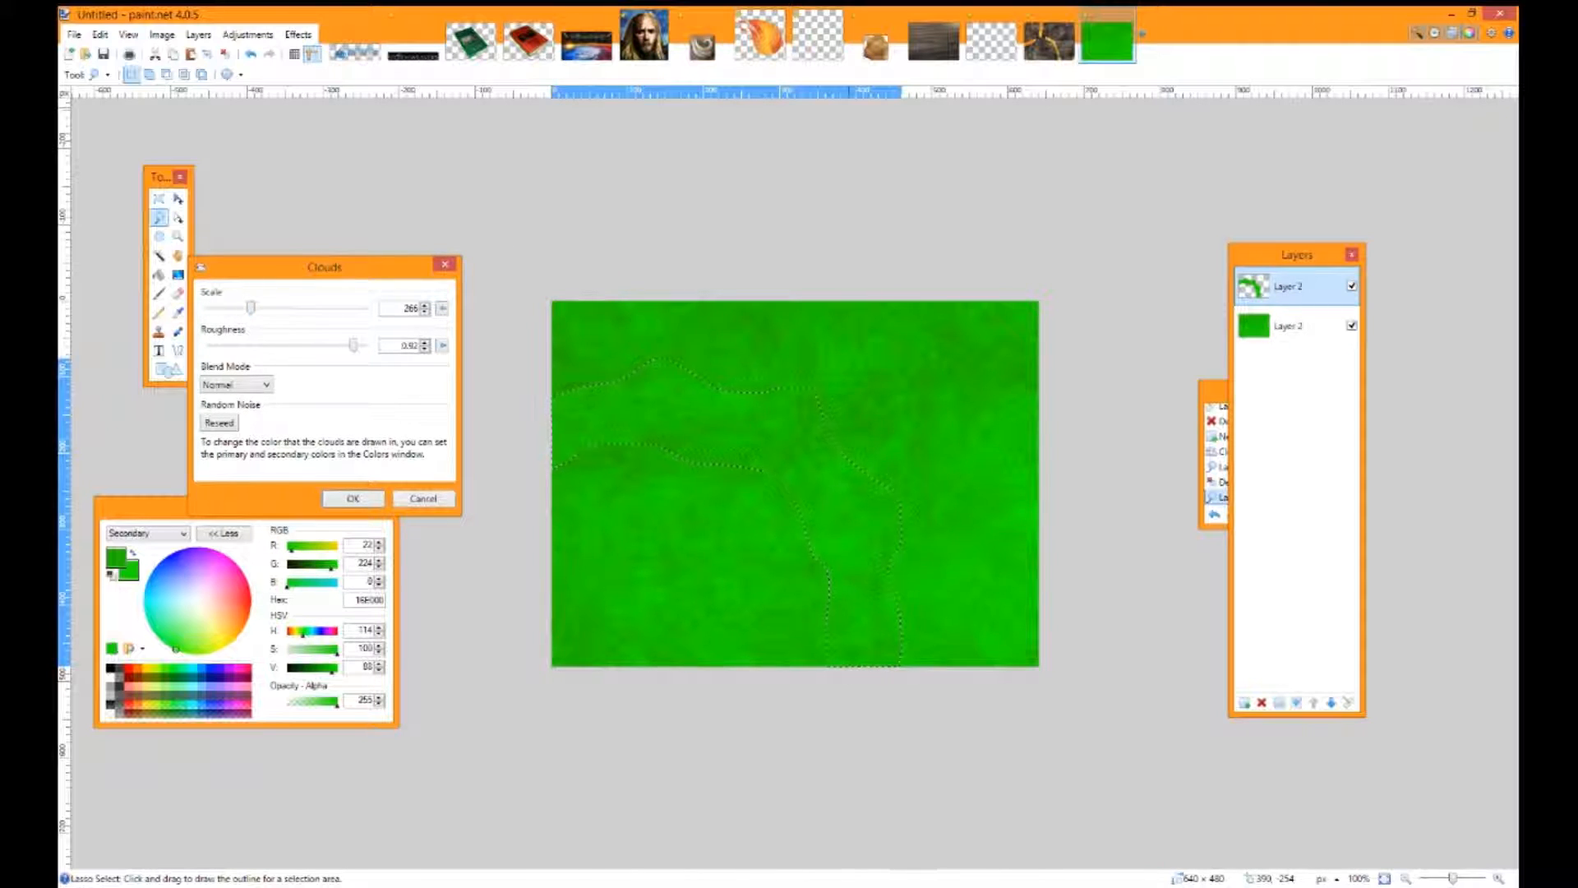
{"action": "left_click_drag", "start_coordinate": [345, 345], "coordinate": [335, 346]}
{"action": "key", "text": "Return"}
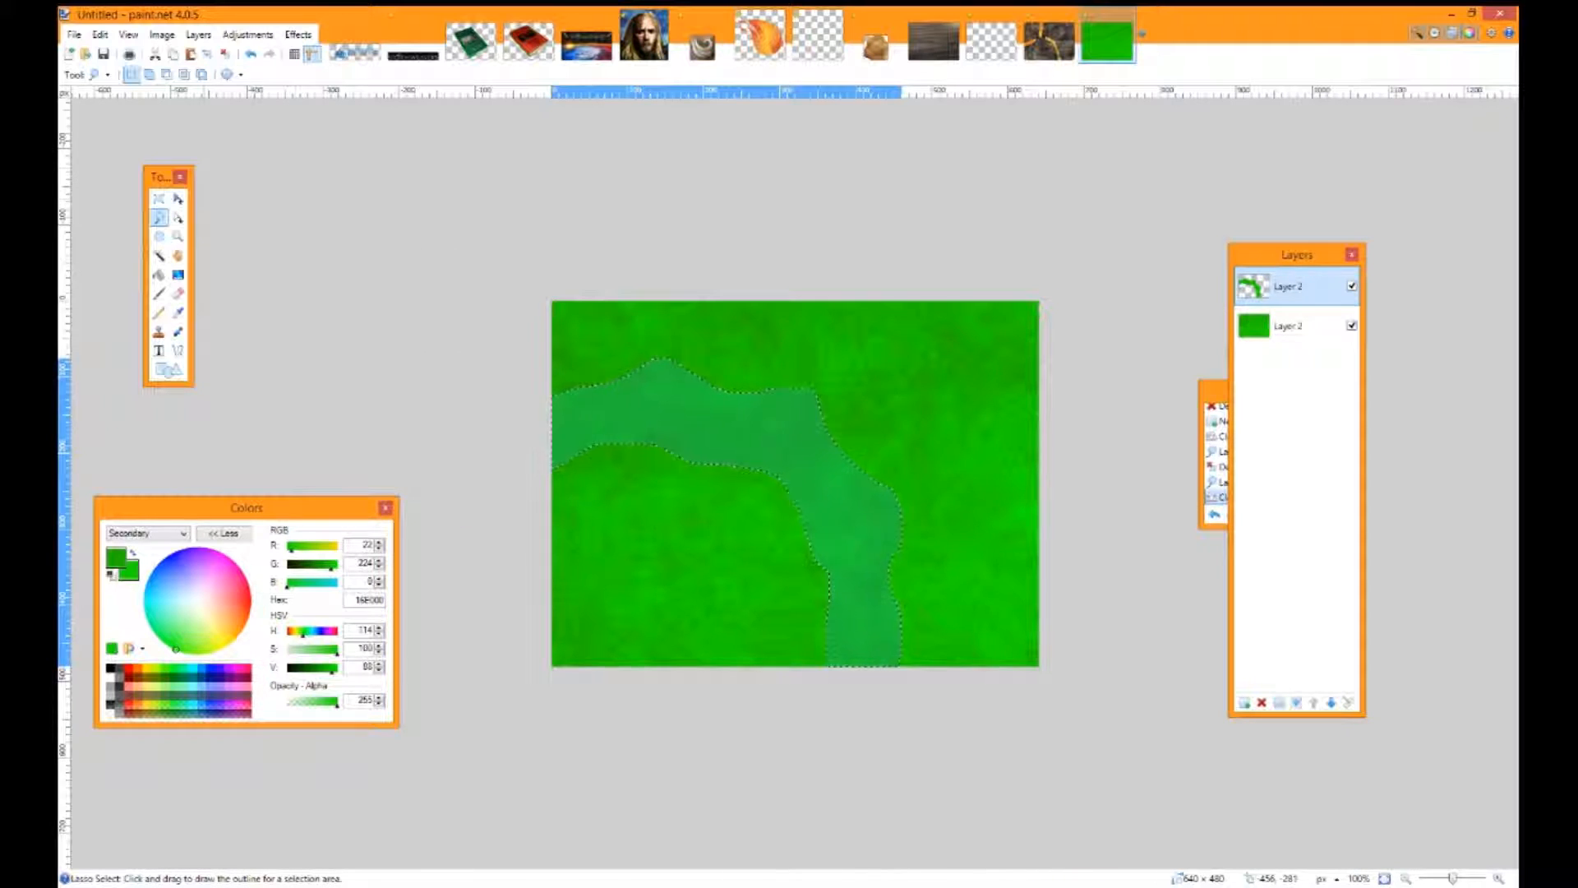
Clear the selection and use Hue / Saturation to turn the river layer water blue with slightly raised saturation
{"action": "left_click", "coordinate": [247, 35]}
{"action": "left_click", "coordinate": [158, 199]}
{"action": "left_click", "coordinate": [813, 408]}
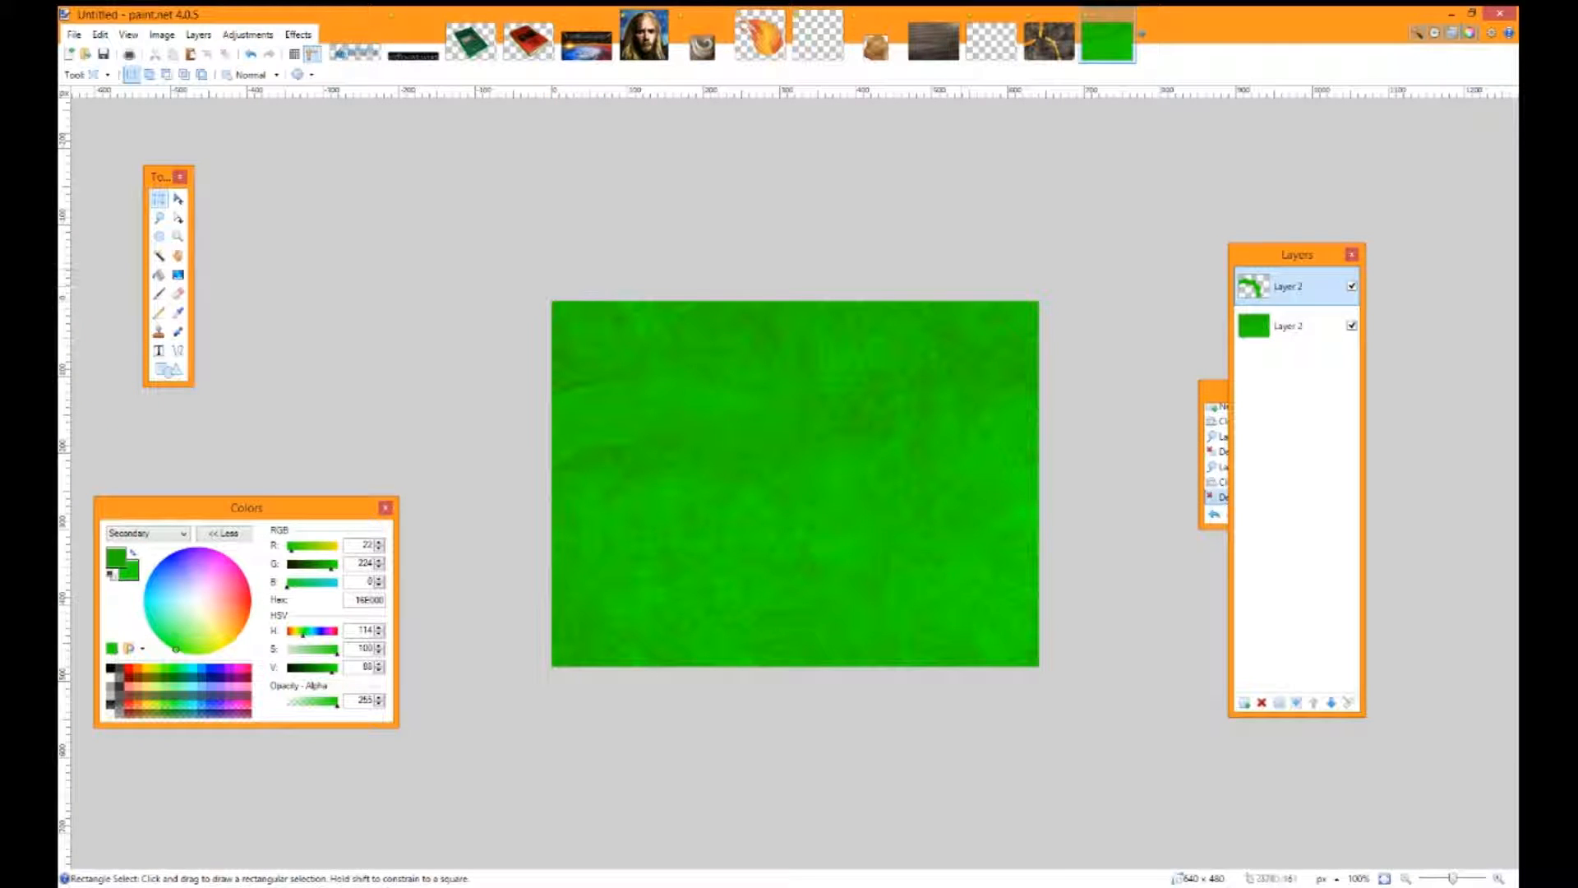
{"action": "left_click", "coordinate": [247, 34]}
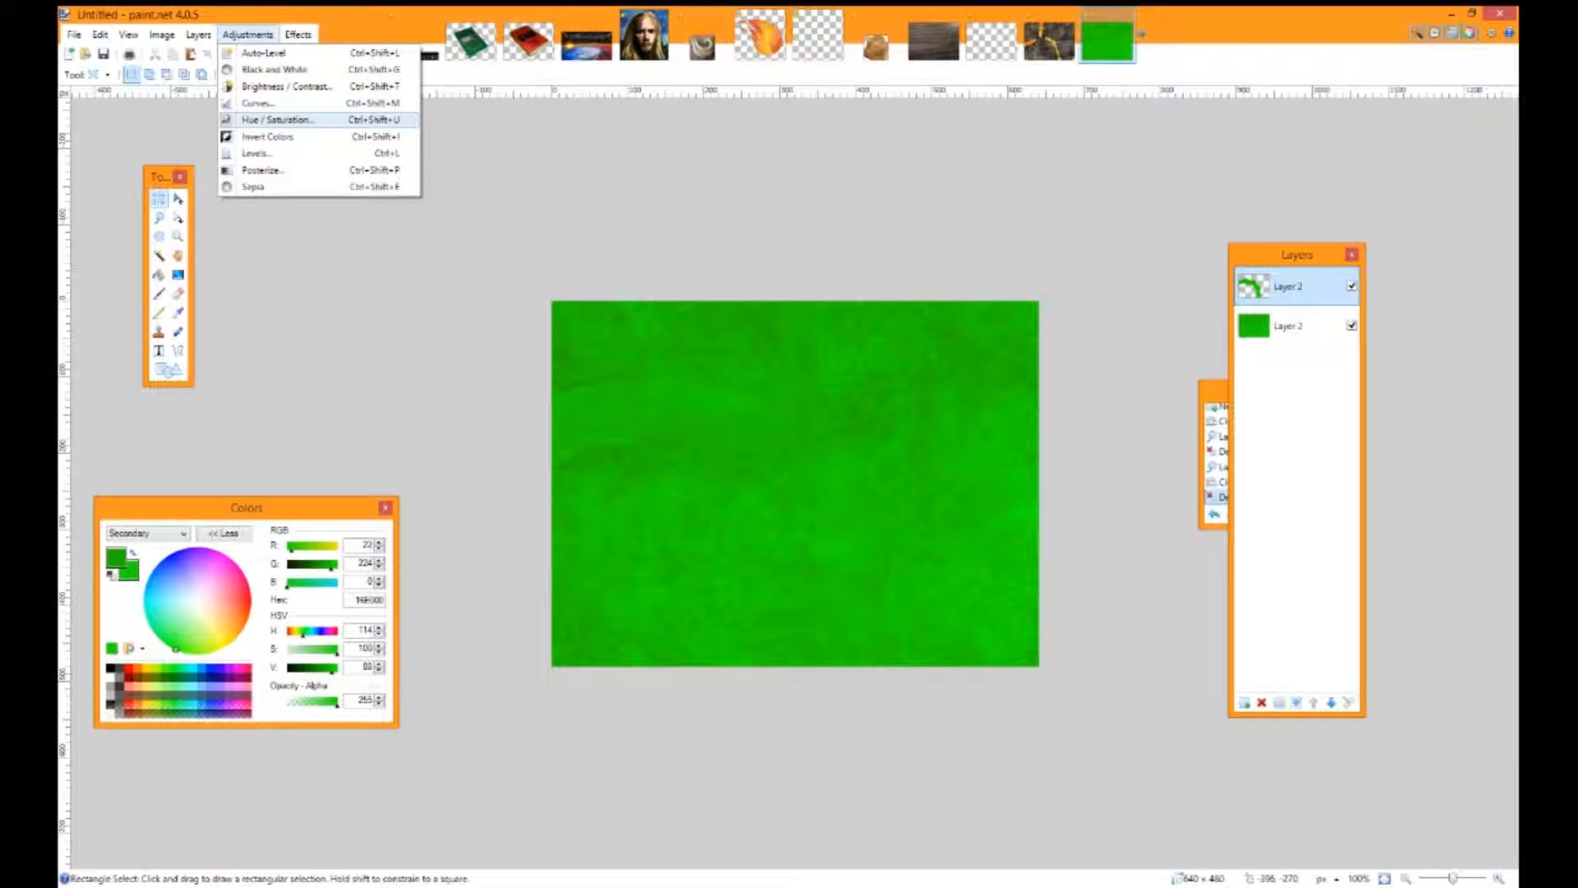
{"action": "left_click", "coordinate": [278, 119]}
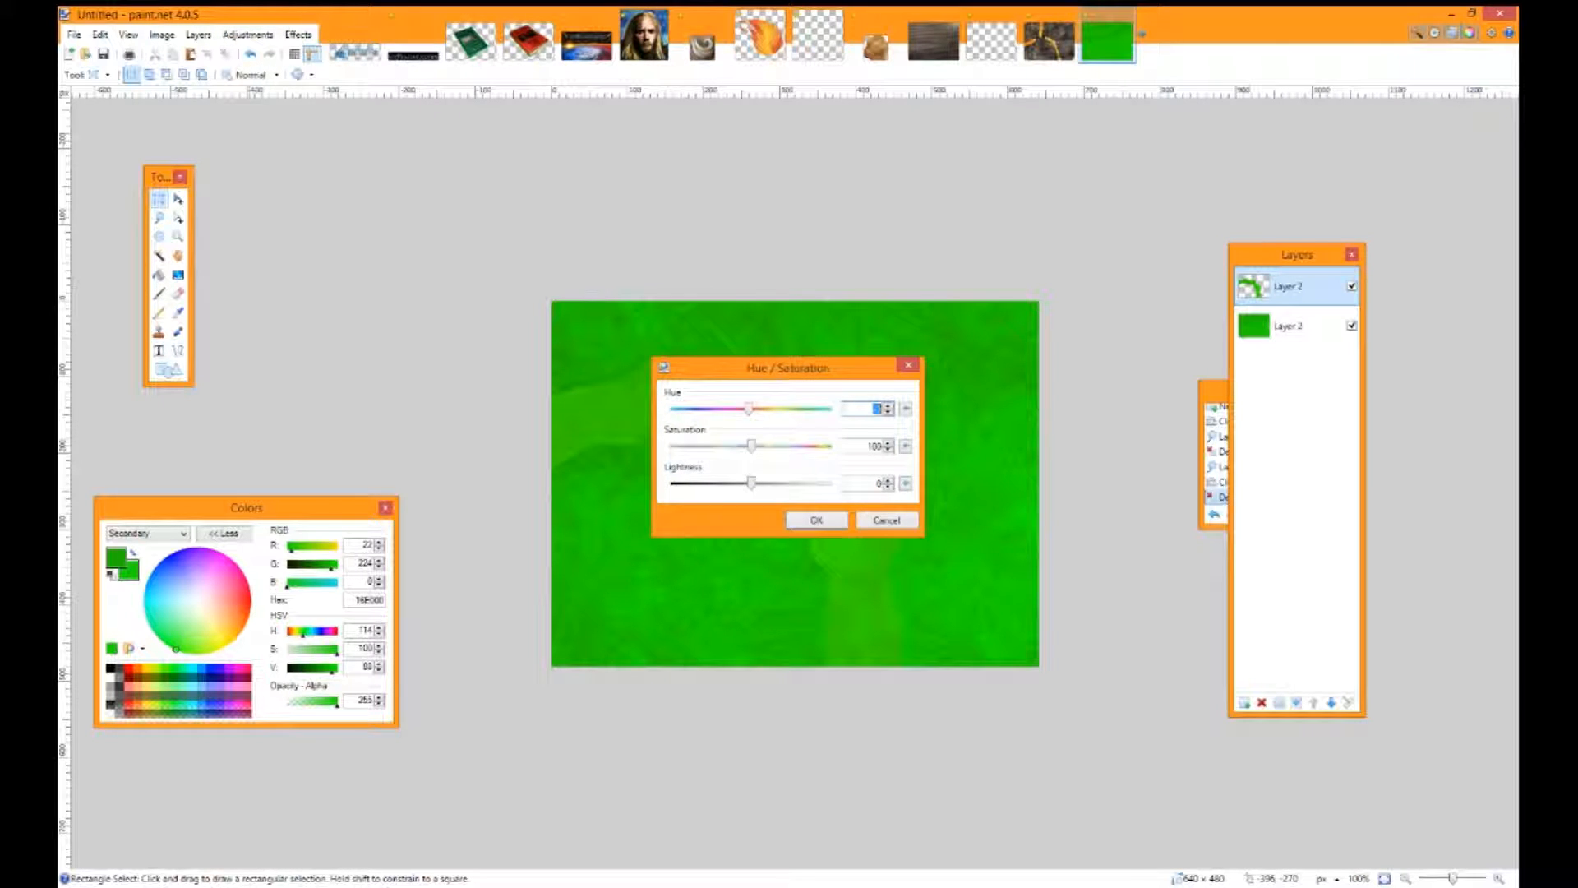
{"action": "mouse_move", "coordinate": [788, 368]}
{"action": "left_mouse_down"}
{"action": "mouse_move", "coordinate": [417, 294]}
{"action": "mouse_move", "coordinate": [373, 294]}
{"action": "mouse_move", "coordinate": [332, 334]}
{"action": "mouse_move", "coordinate": [261, 333]}
{"action": "mouse_move", "coordinate": [407, 334]}
{"action": "mouse_move", "coordinate": [368, 334]}
{"action": "left_mouse_up"}
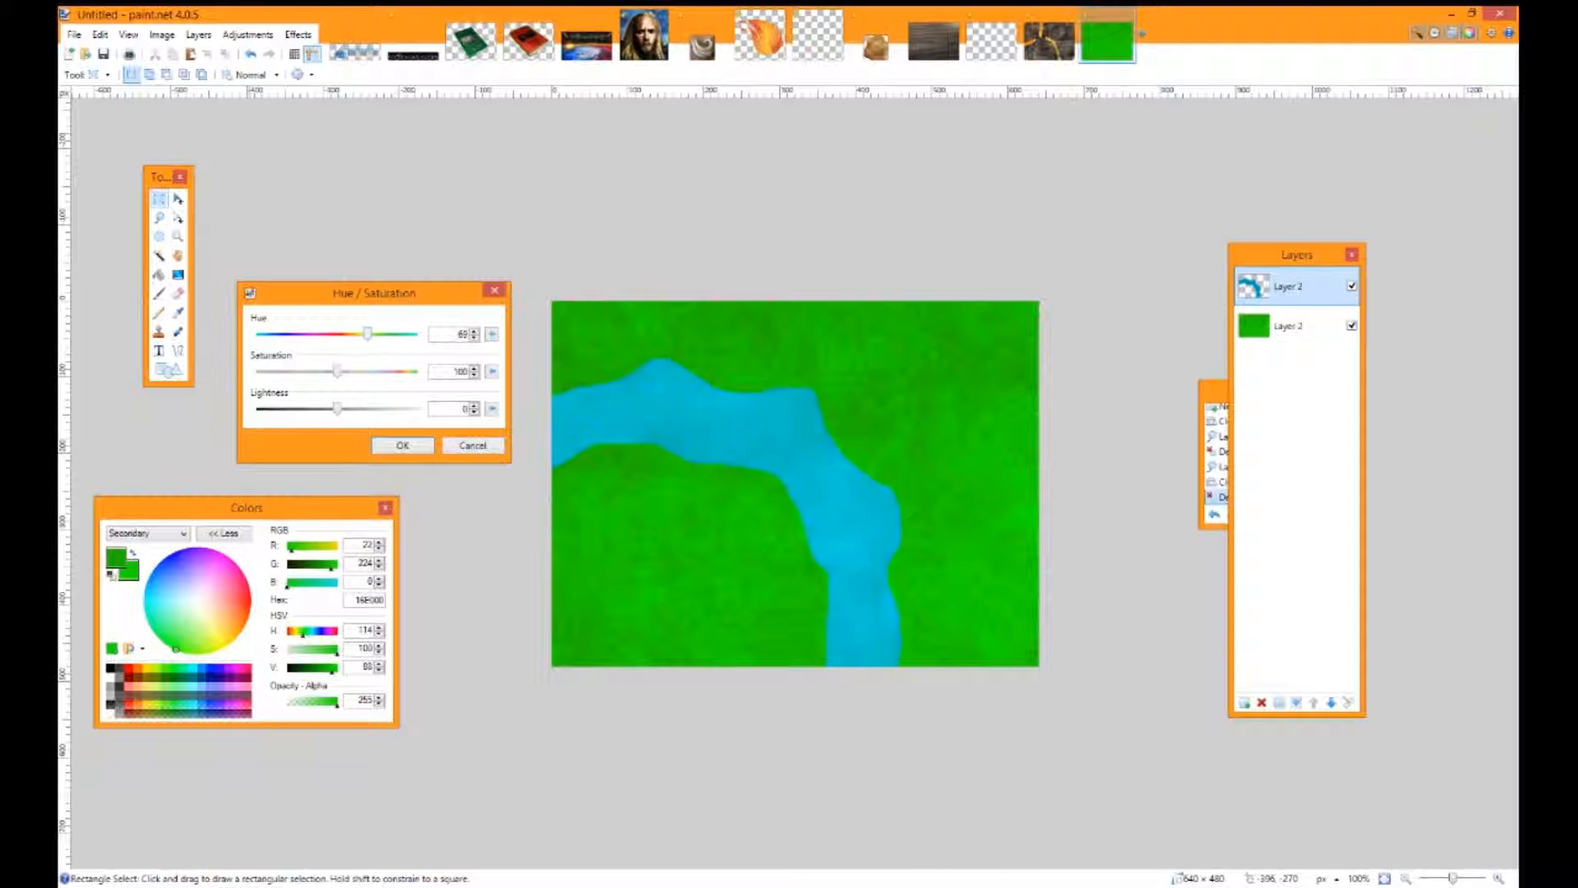
{"action": "left_click_drag", "start_coordinate": [345, 370], "coordinate": [344, 371]}
{"action": "left_click", "coordinate": [403, 445]}
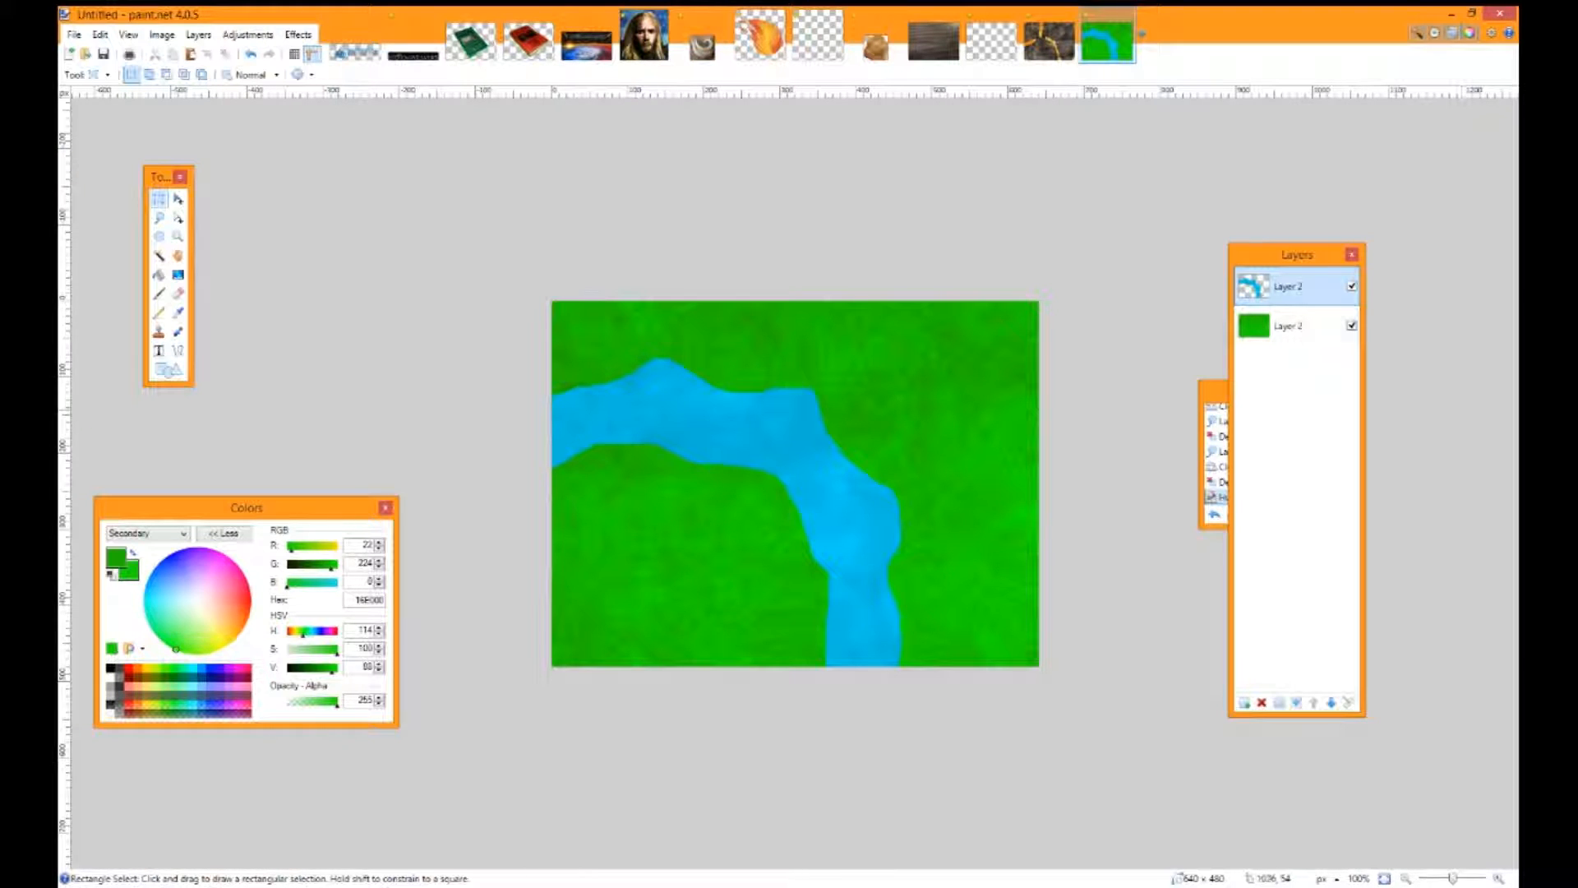
Merge the river layer down into the grass layer and open Soften Portrait for the entire selected 640 × 480 canvas
{"action": "left_click", "coordinate": [1297, 702]}
{"action": "left_click_drag", "start_coordinate": [551, 300], "coordinate": [1043, 670]}
{"action": "left_click", "coordinate": [297, 35]}
{"action": "mouse_move", "coordinate": [317, 141]}
{"action": "left_click", "coordinate": [481, 192]}
{"action": "left_click_drag", "start_coordinate": [801, 362], "coordinate": [383, 240]}
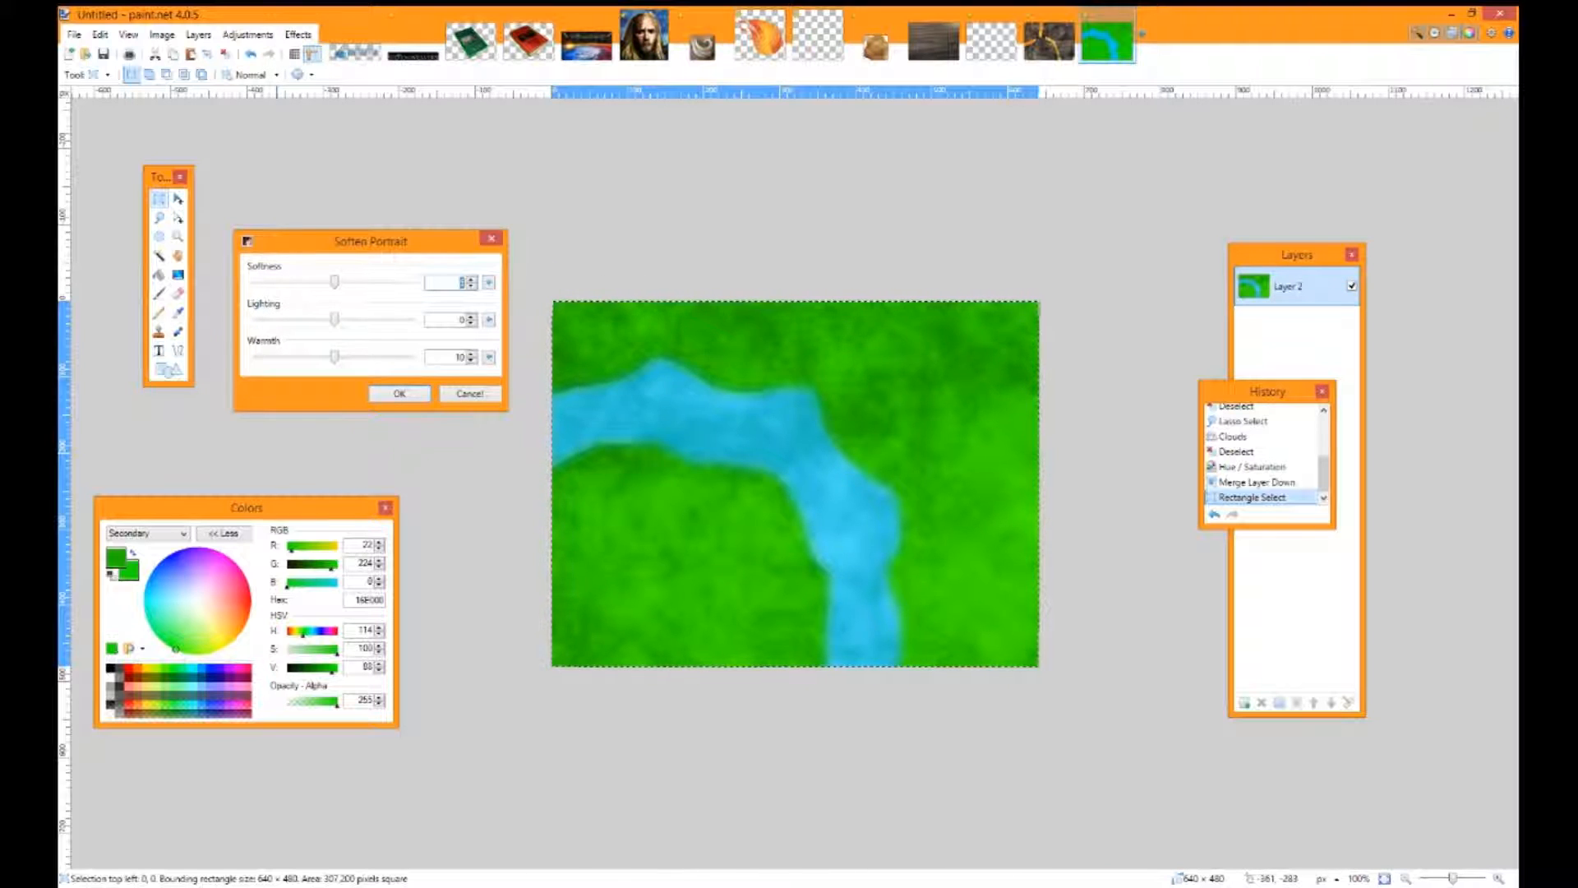
Apply Soften Portrait with softness 2, lighting -10 and warmth 15, and clear the selection
{"action": "left_click_drag", "start_coordinate": [334, 319], "coordinate": [255, 319]}
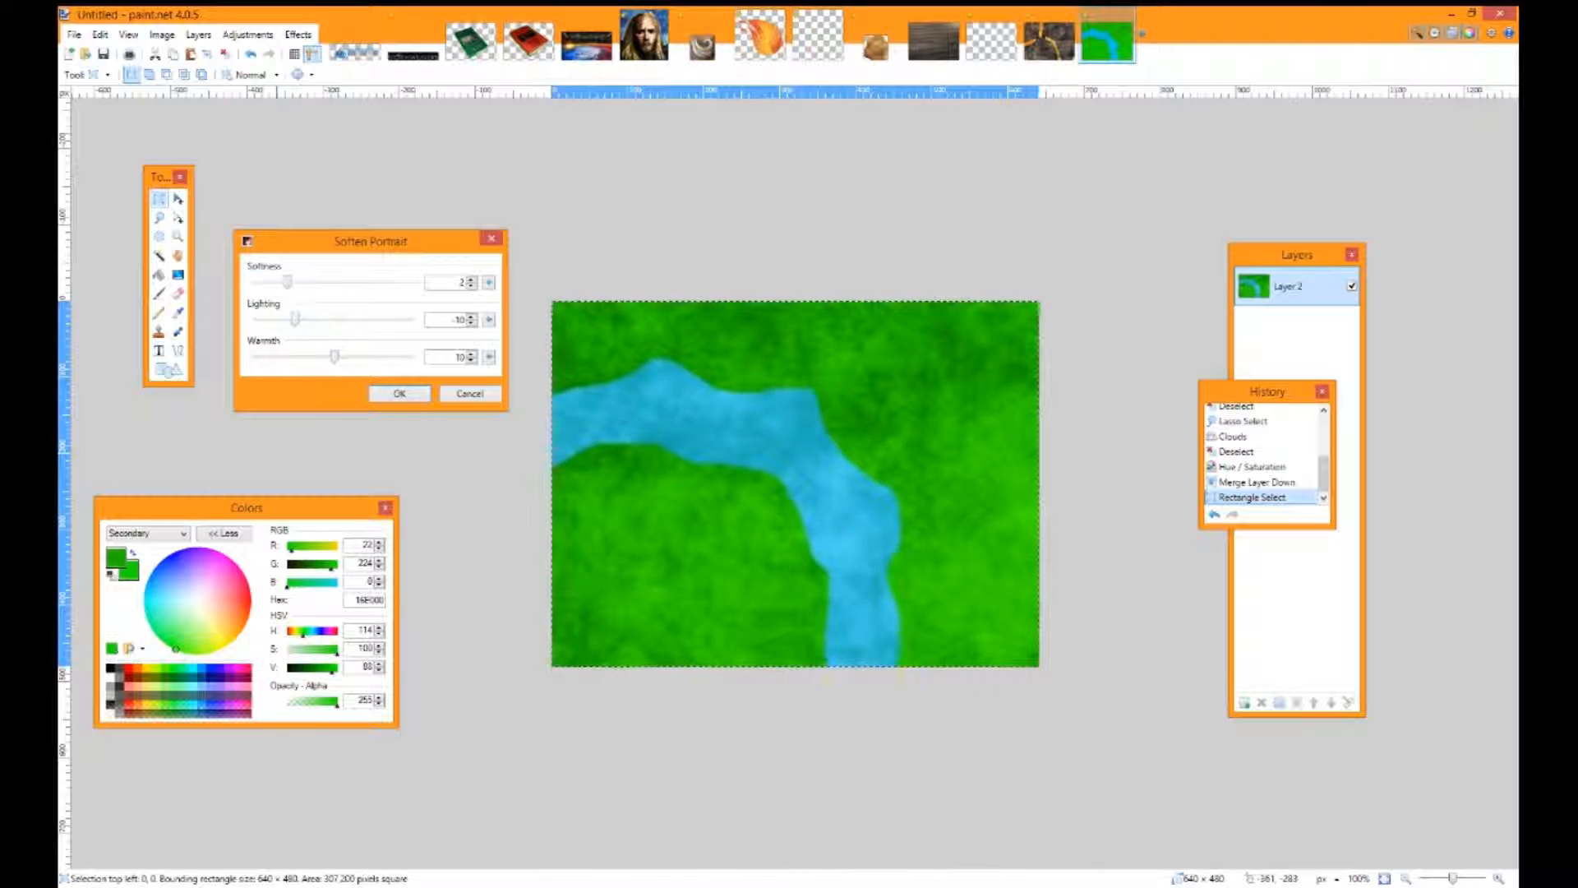
{"action": "left_click_drag", "start_coordinate": [334, 356], "coordinate": [412, 356]}
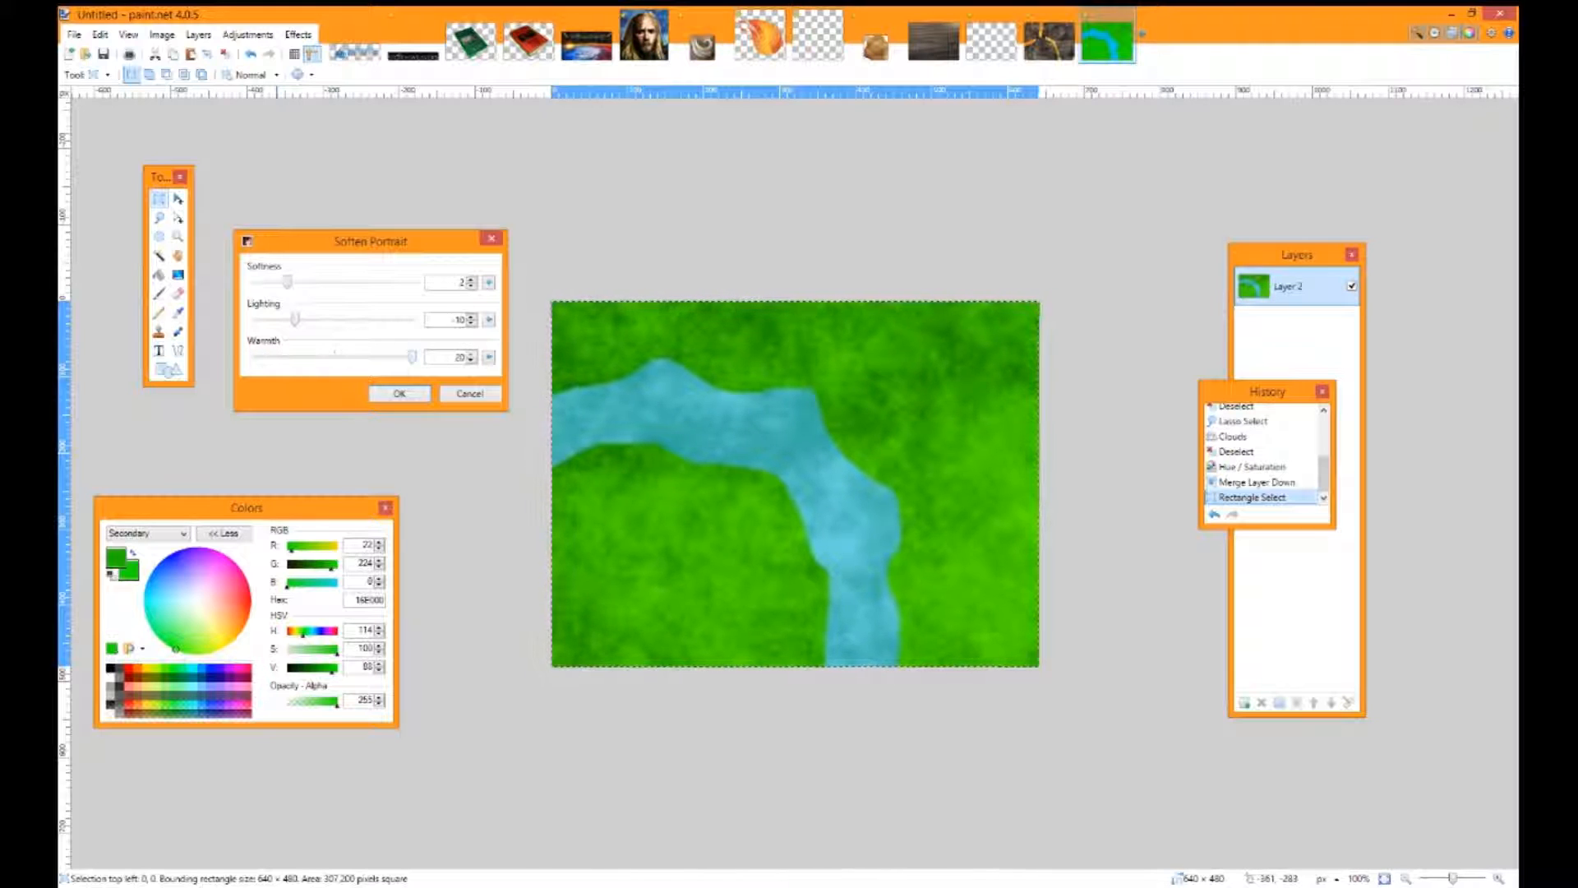
{"action": "left_click_drag", "start_coordinate": [412, 356], "coordinate": [256, 356]}
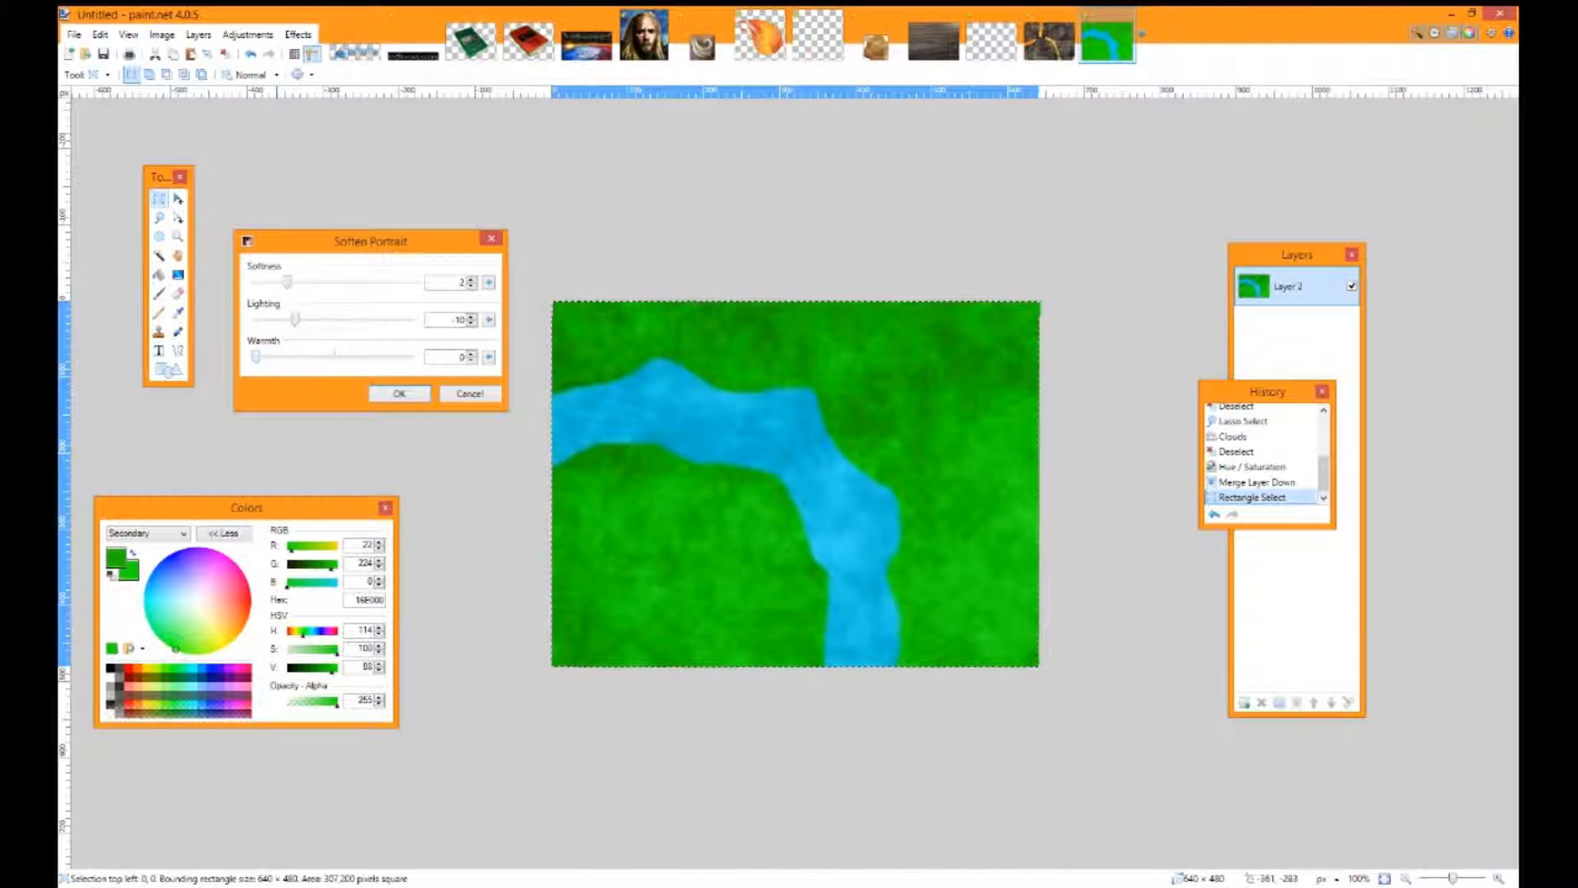
{"action": "left_click_drag", "start_coordinate": [256, 355], "coordinate": [377, 356]}
{"action": "key", "text": "Return"}
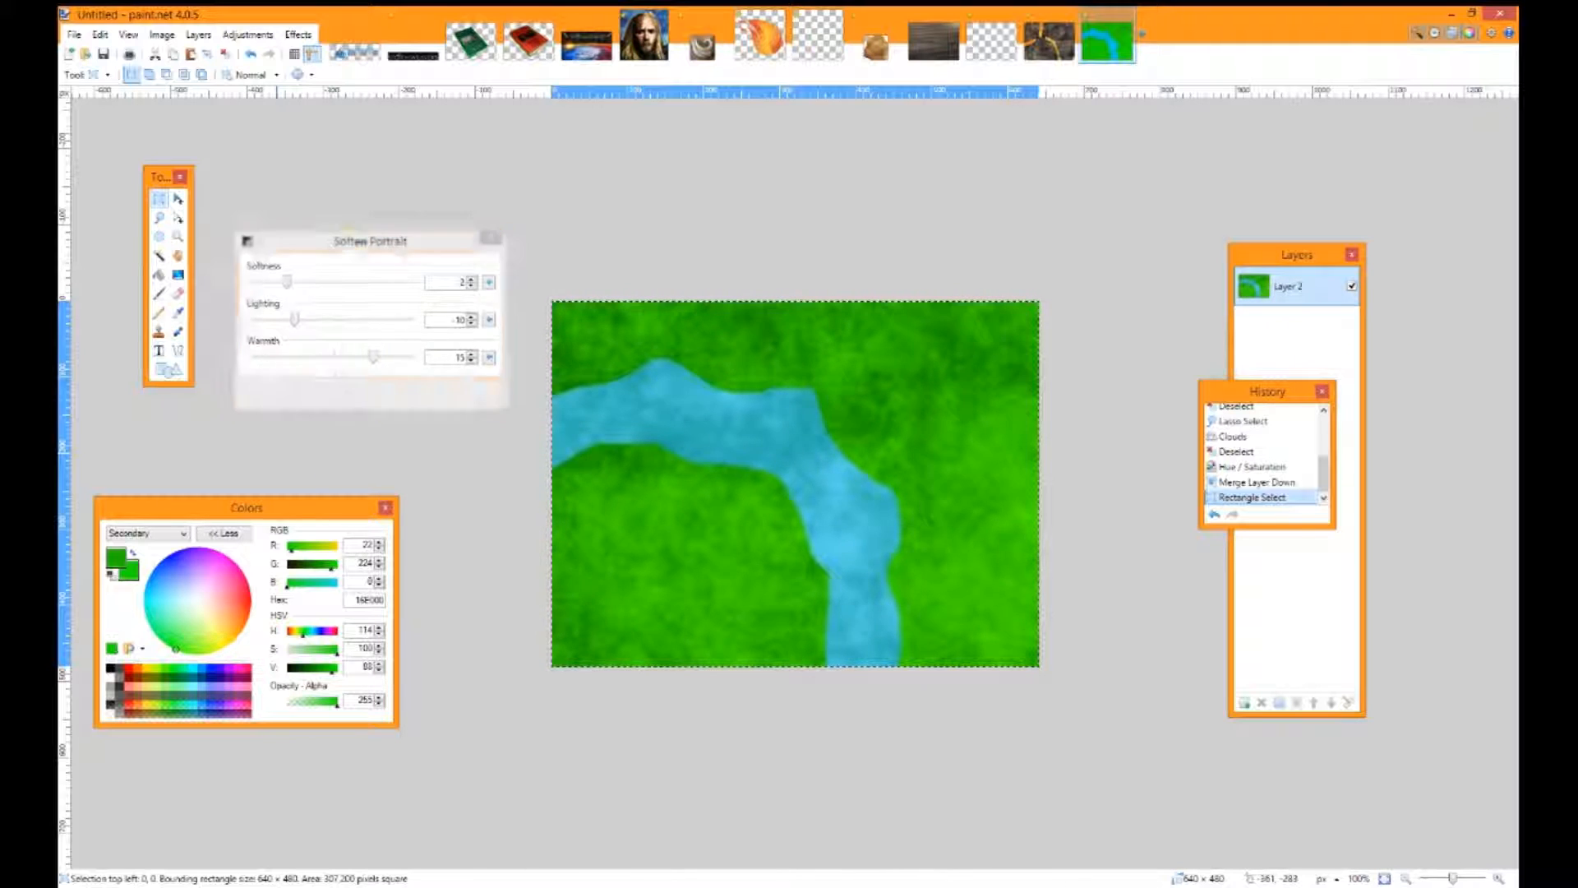
{"action": "key", "text": "ctrl+d"}
Examine the softened river banks and grass texture up close across the merged image
{"action": "scroll", "coordinate": [881, 515], "scroll_direction": "up", "scroll_amount": 6}
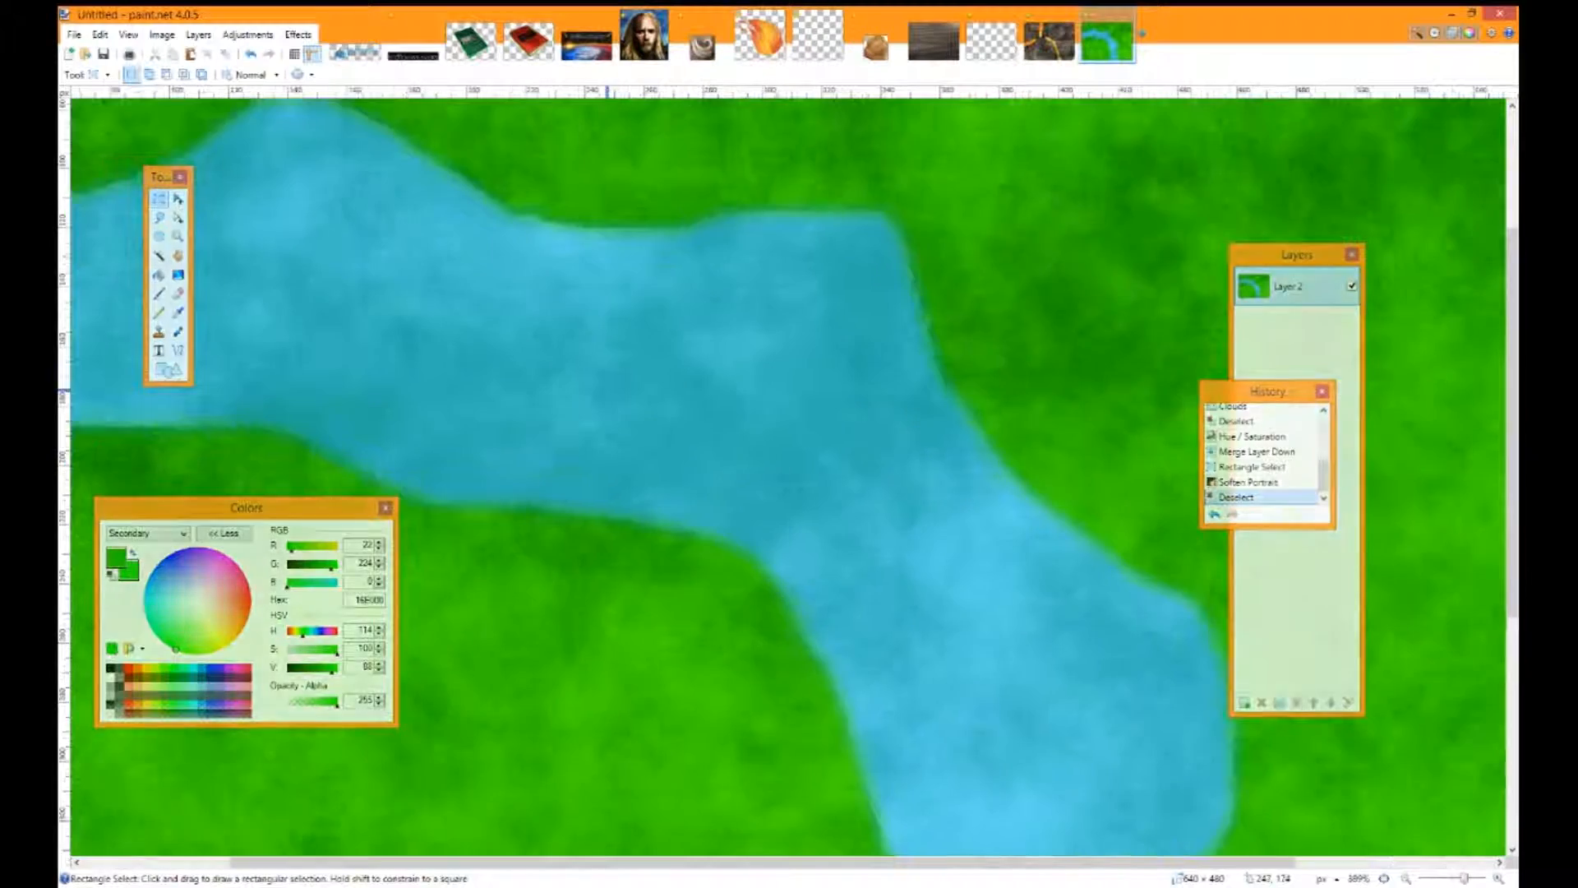
{"action": "left_click_drag", "start_coordinate": [609, 392], "coordinate": [1127, 191]}
{"action": "scroll", "coordinate": [721, 411], "scroll_direction": "up", "scroll_amount": 4}
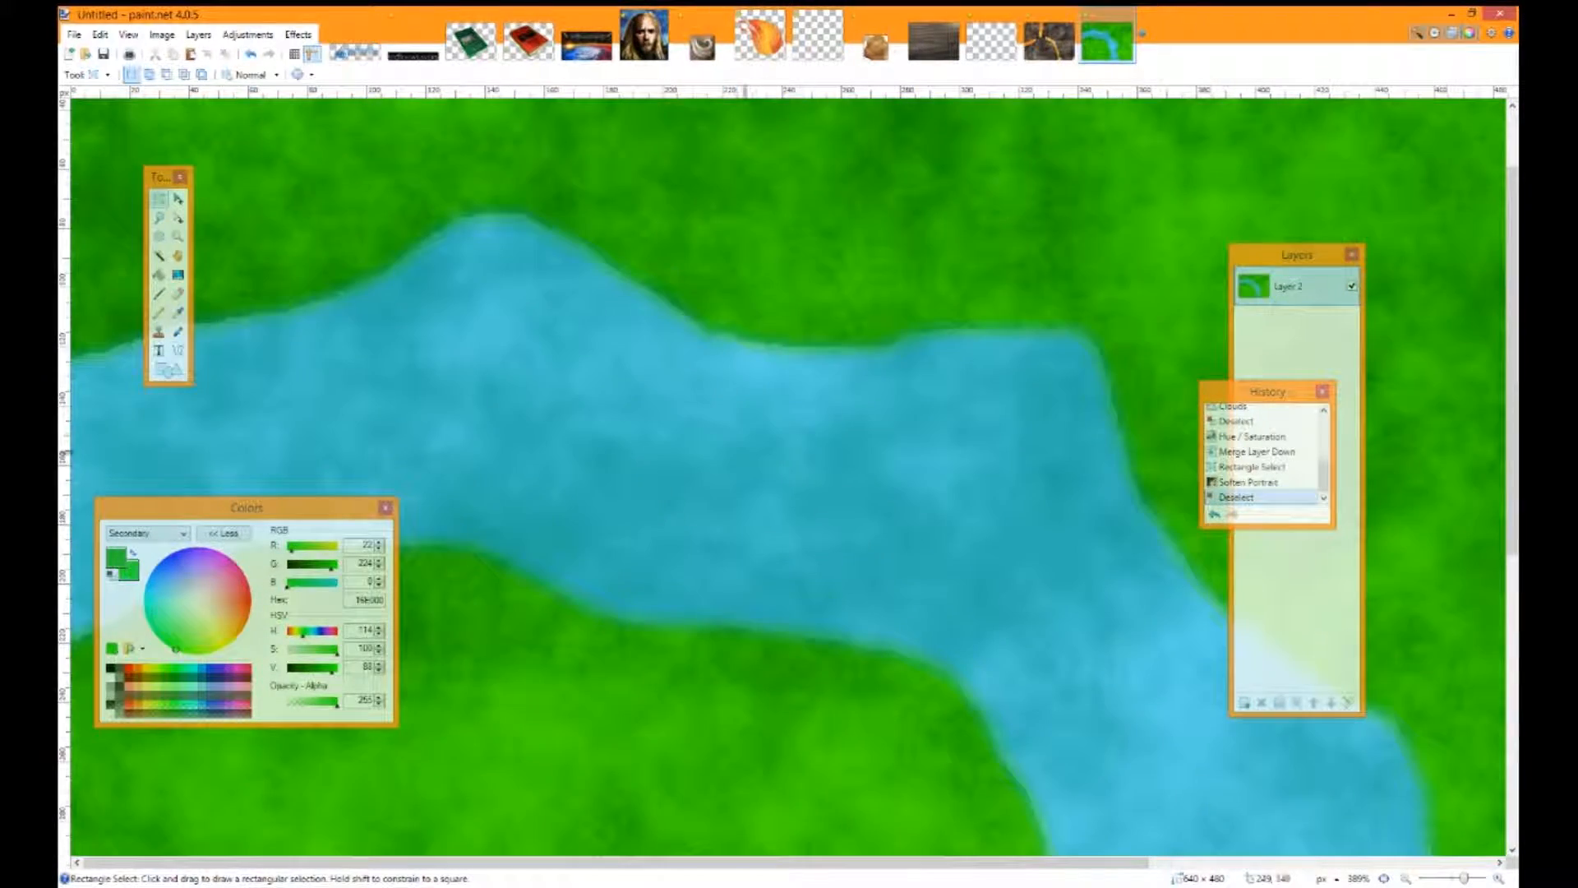
{"action": "scroll", "coordinate": [764, 411], "scroll_direction": "down", "scroll_amount": 3}
{"action": "scroll", "coordinate": [743, 318], "scroll_direction": "down", "scroll_amount": 2}
{"action": "scroll", "coordinate": [742, 316], "scroll_direction": "down", "scroll_amount": 5}
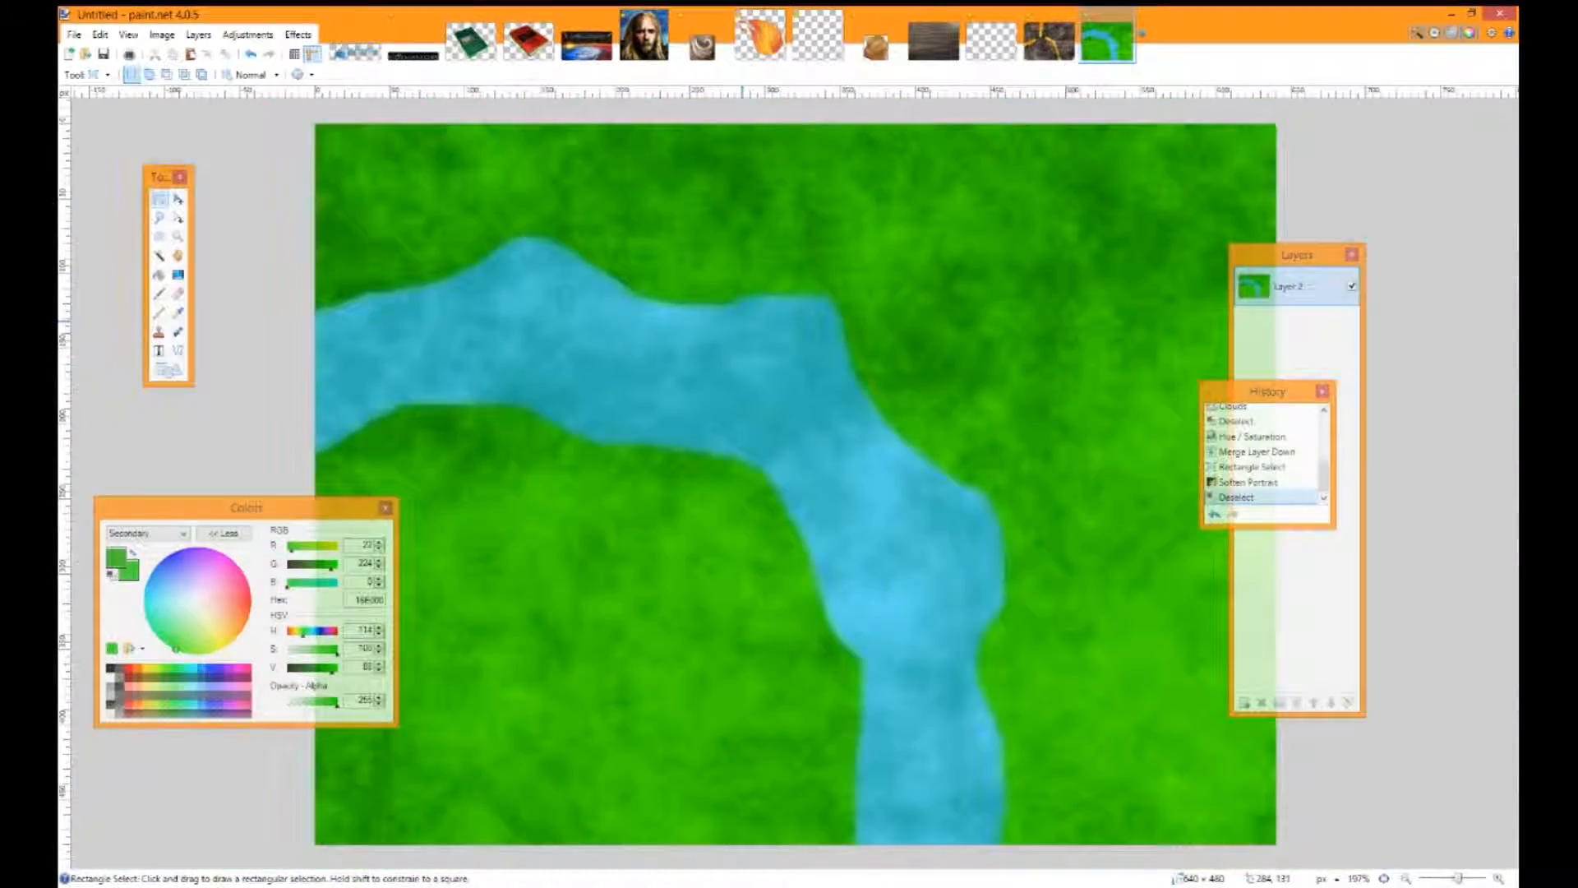
{"action": "scroll", "coordinate": [796, 487], "scroll_direction": "up", "scroll_amount": 1}
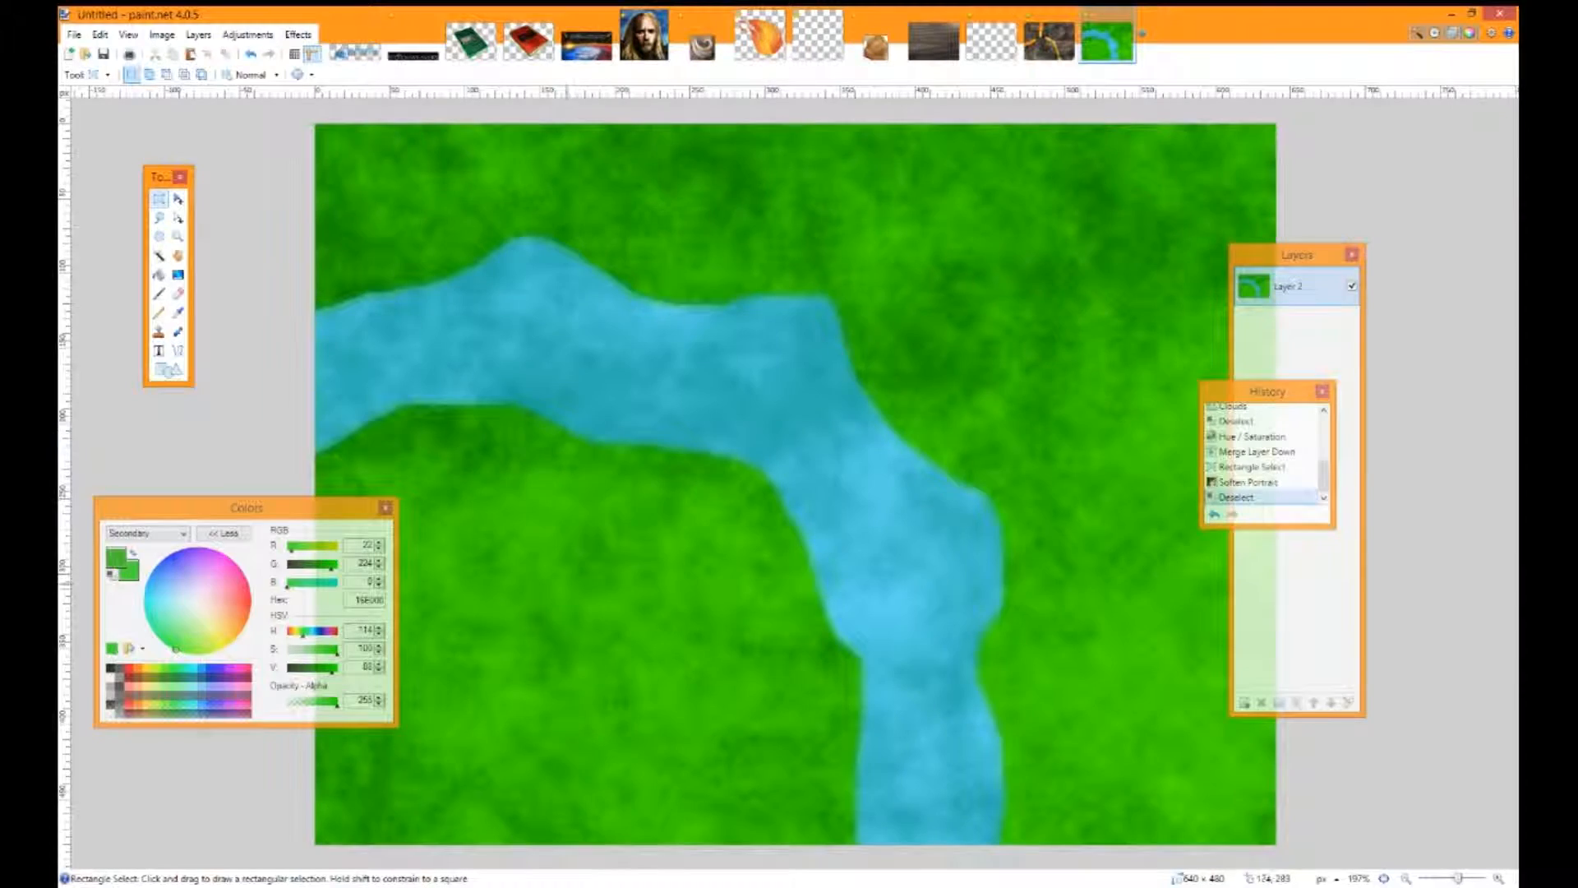
{"action": "scroll", "coordinate": [597, 581], "scroll_direction": "up", "scroll_amount": 3}
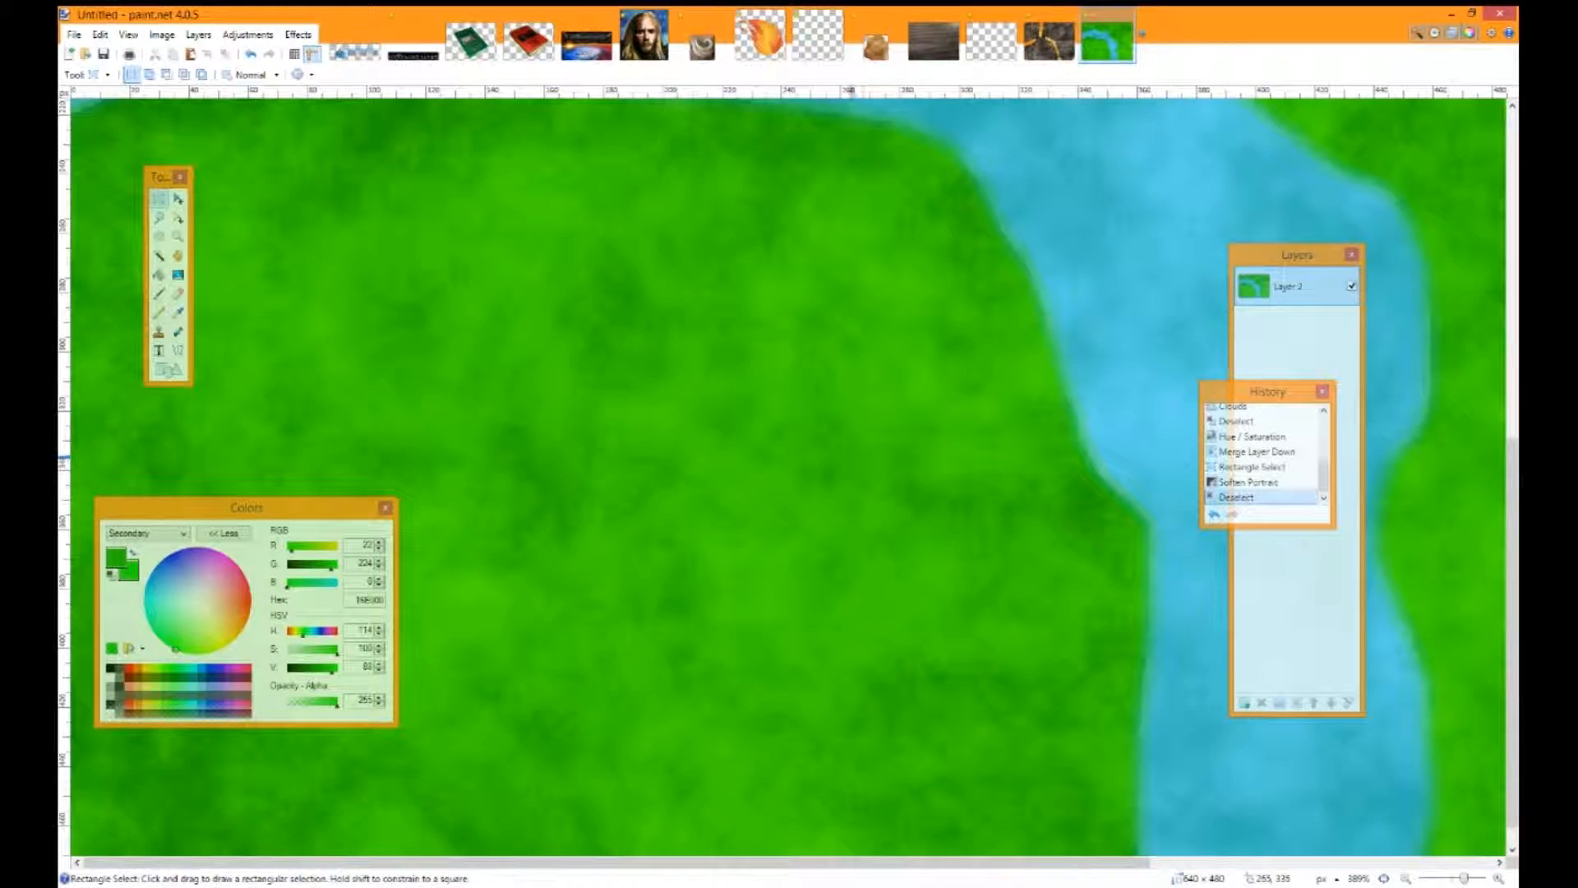
{"action": "left_click_drag", "start_coordinate": [775, 406], "coordinate": [606, 680]}
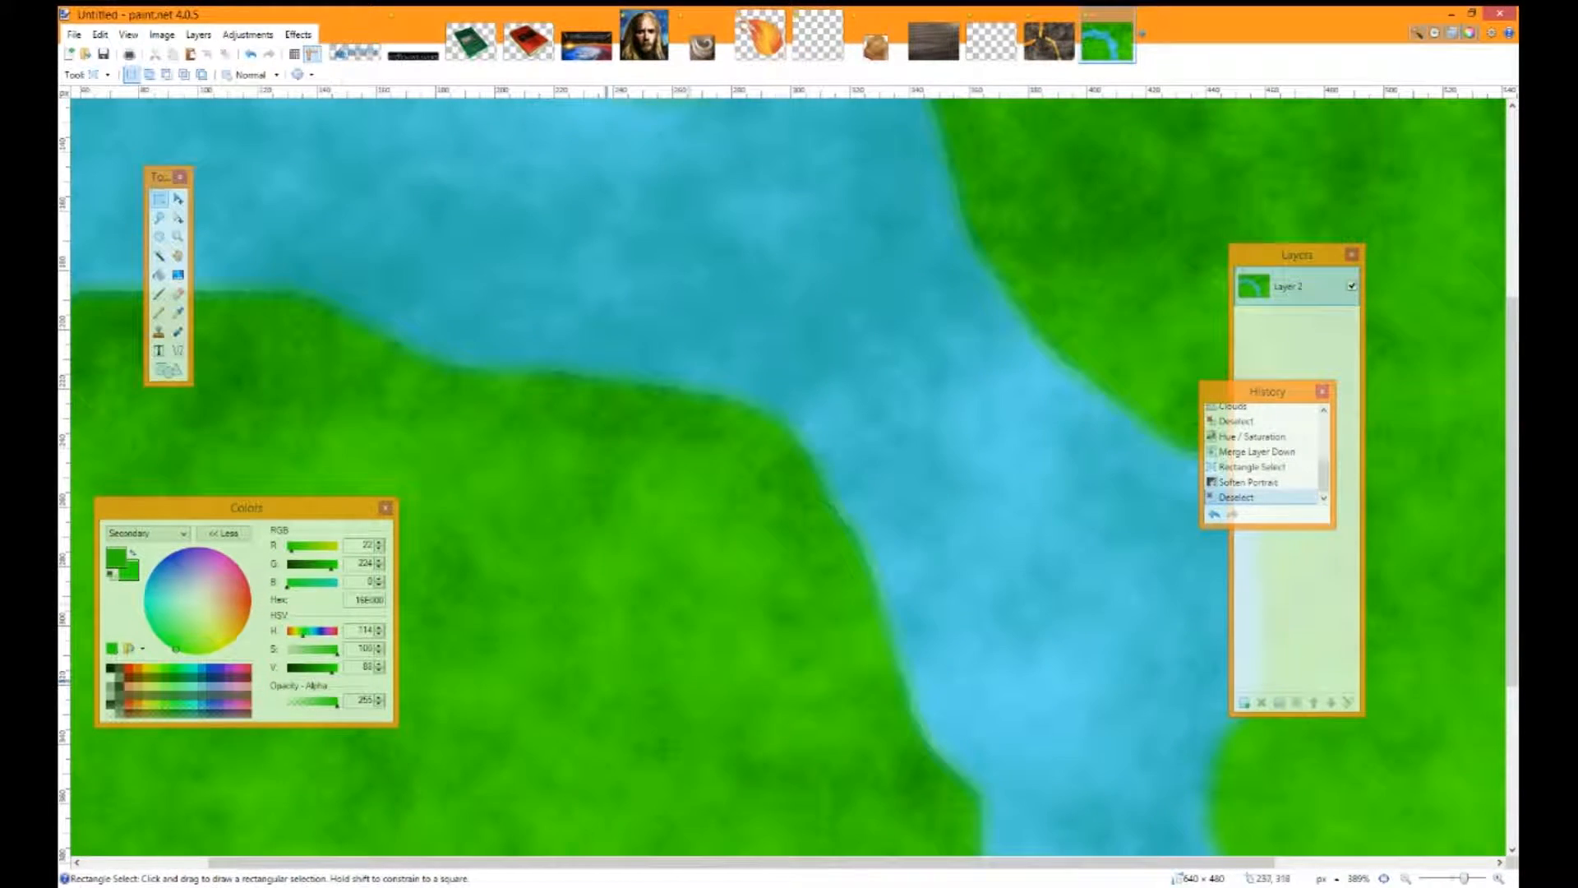
Outline a four-sided bridge area across the river's bend with Lasso Select, about 114 × 83 pixels
{"action": "left_click_drag", "start_coordinate": [1024, 400], "coordinate": [731, 576]}
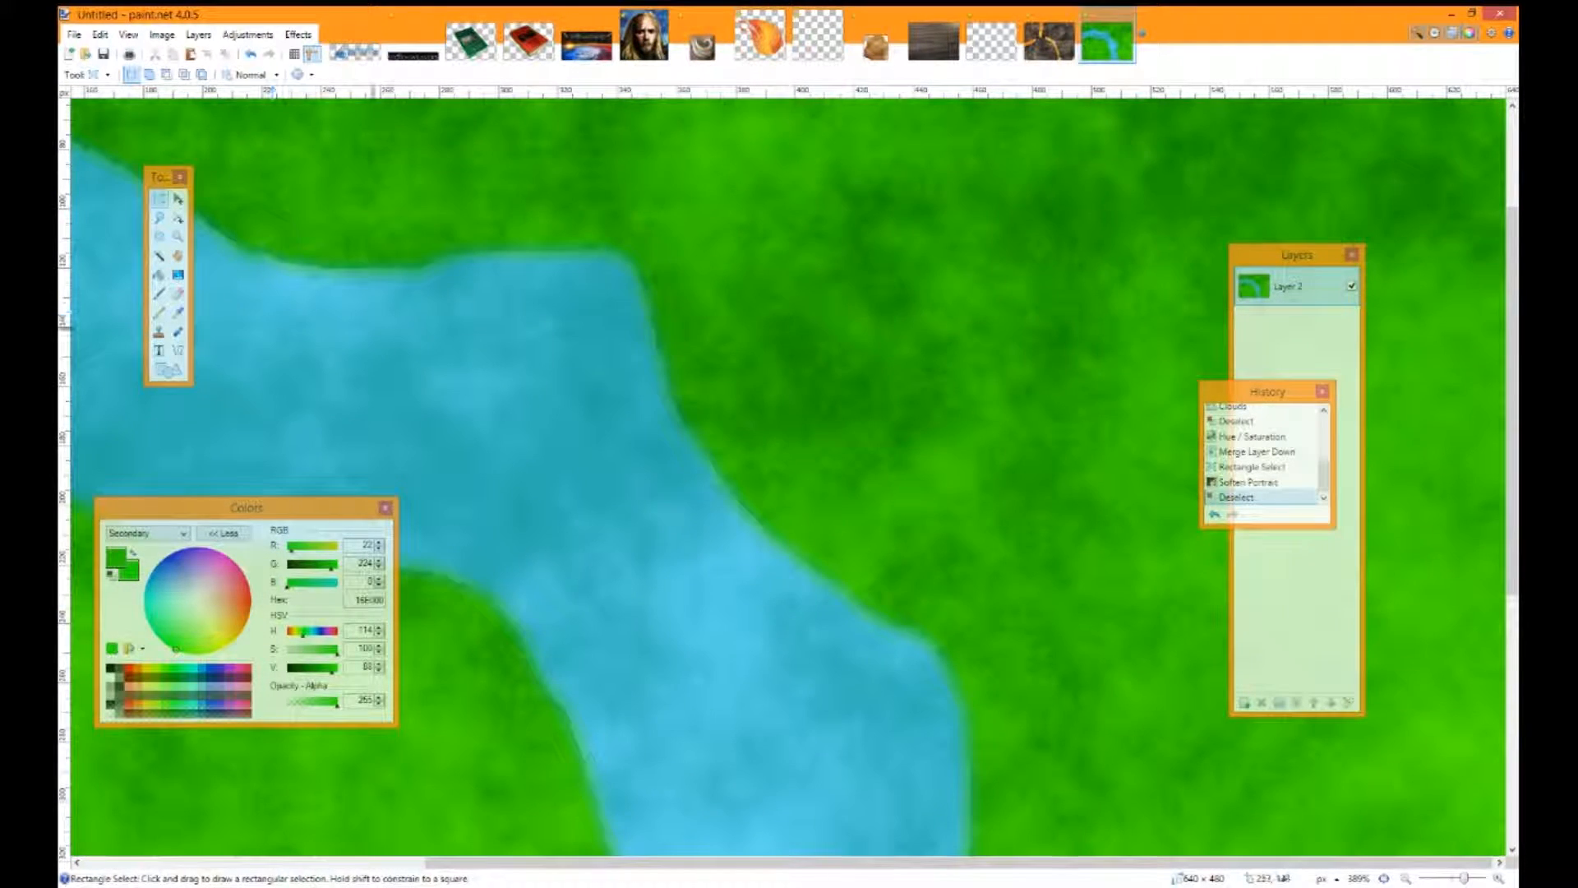
{"action": "scroll", "coordinate": [427, 328], "scroll_direction": "down", "scroll_amount": 2}
{"action": "scroll", "coordinate": [613, 346], "scroll_direction": "down", "scroll_amount": 6}
{"action": "scroll", "coordinate": [655, 527], "scroll_direction": "up", "scroll_amount": 1}
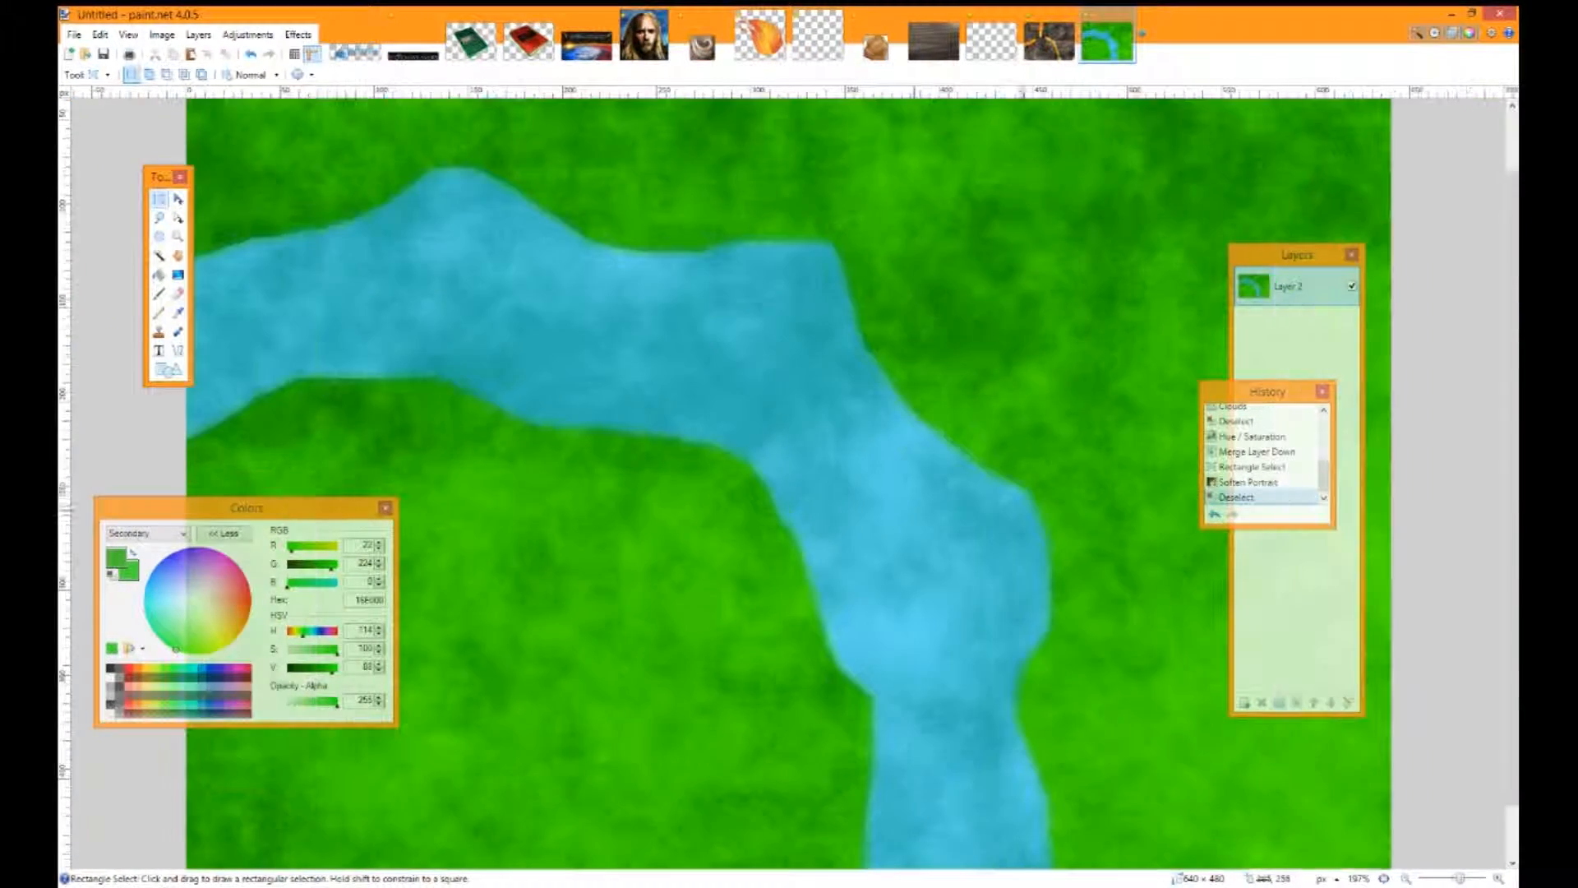
{"action": "key", "text": "o"}
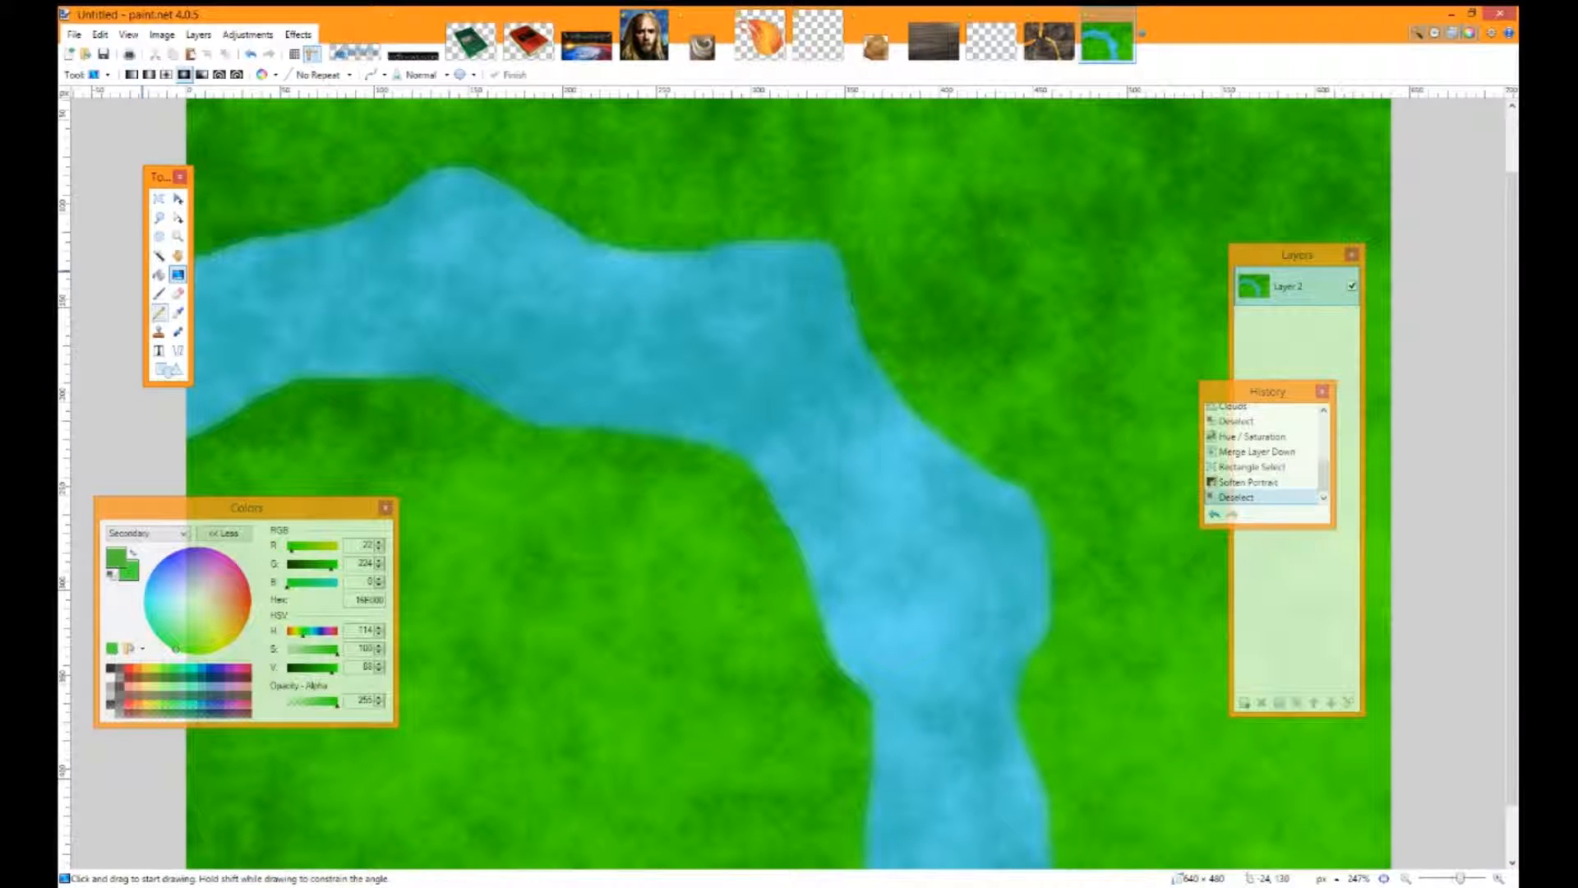
{"action": "key", "text": "r"}
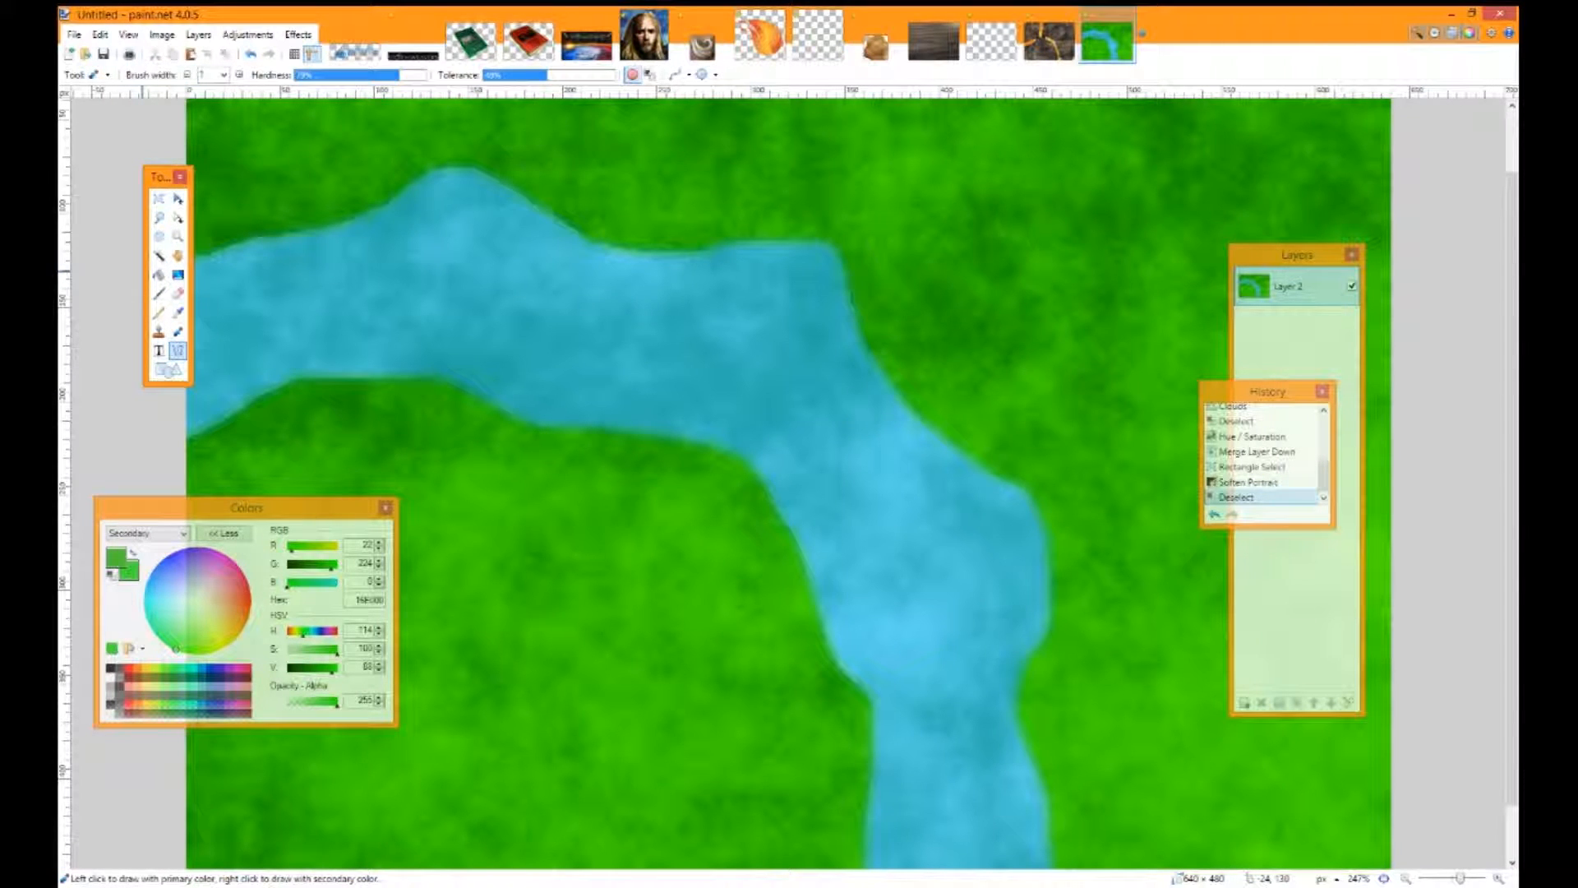
{"action": "key", "text": "s"}
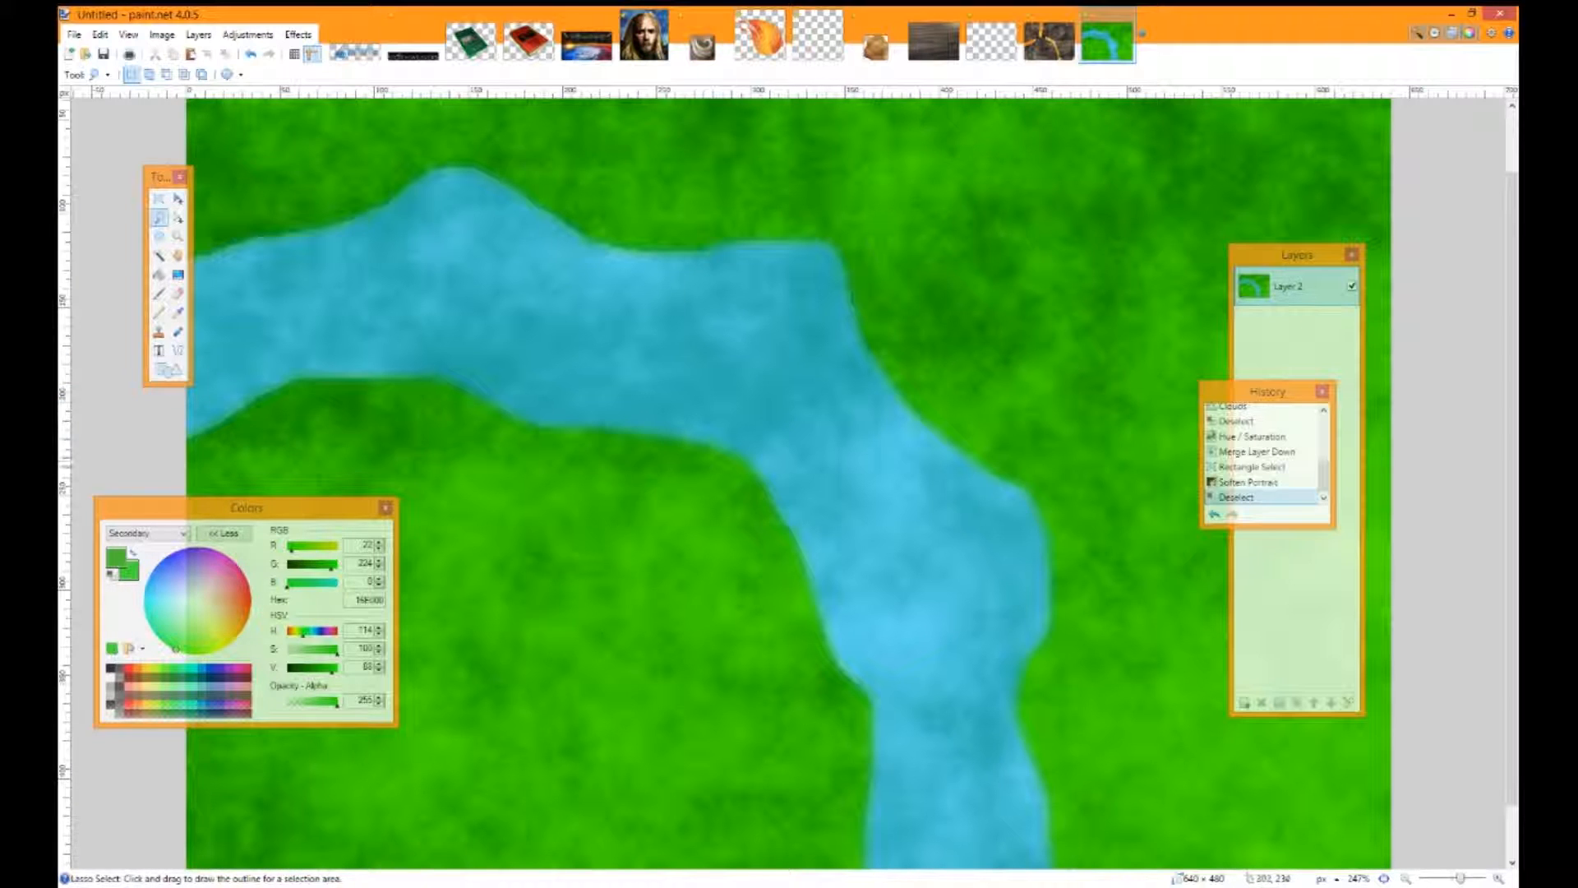
{"action": "mouse_move", "coordinate": [723, 450]}
{"action": "left_mouse_down"}
{"action": "mouse_move", "coordinate": [878, 364]}
{"action": "mouse_move", "coordinate": [937, 431]}
{"action": "mouse_move", "coordinate": [774, 518]}
{"action": "left_mouse_up"}
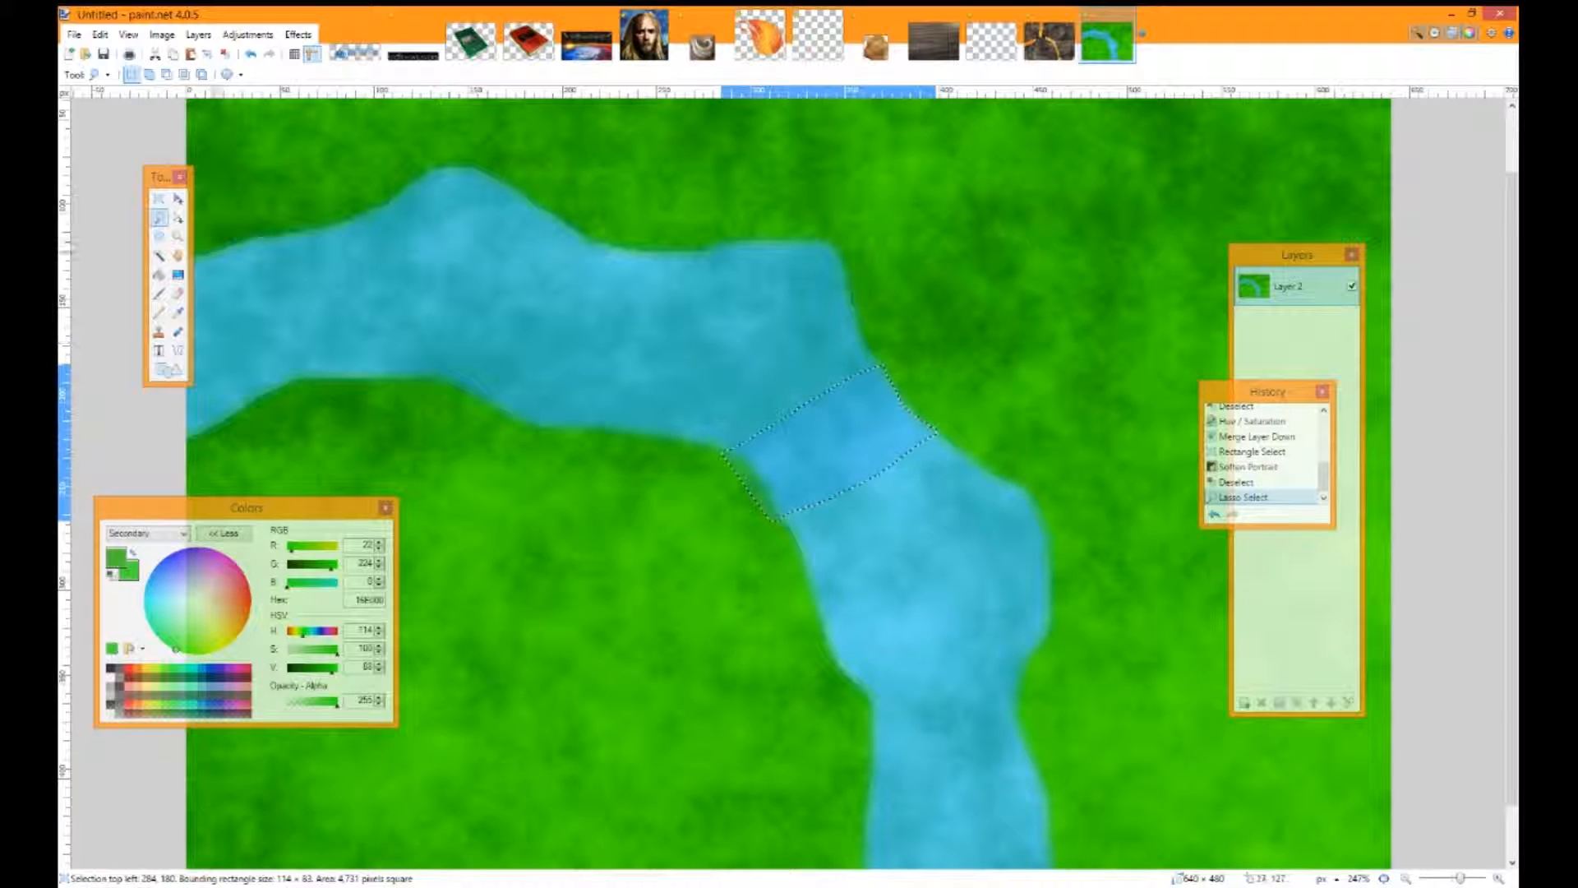
Render Clouds inside the bridge selection on the merged landscape layer, with roughness 0.77 and Normal blending
{"action": "left_click", "coordinate": [297, 35]}
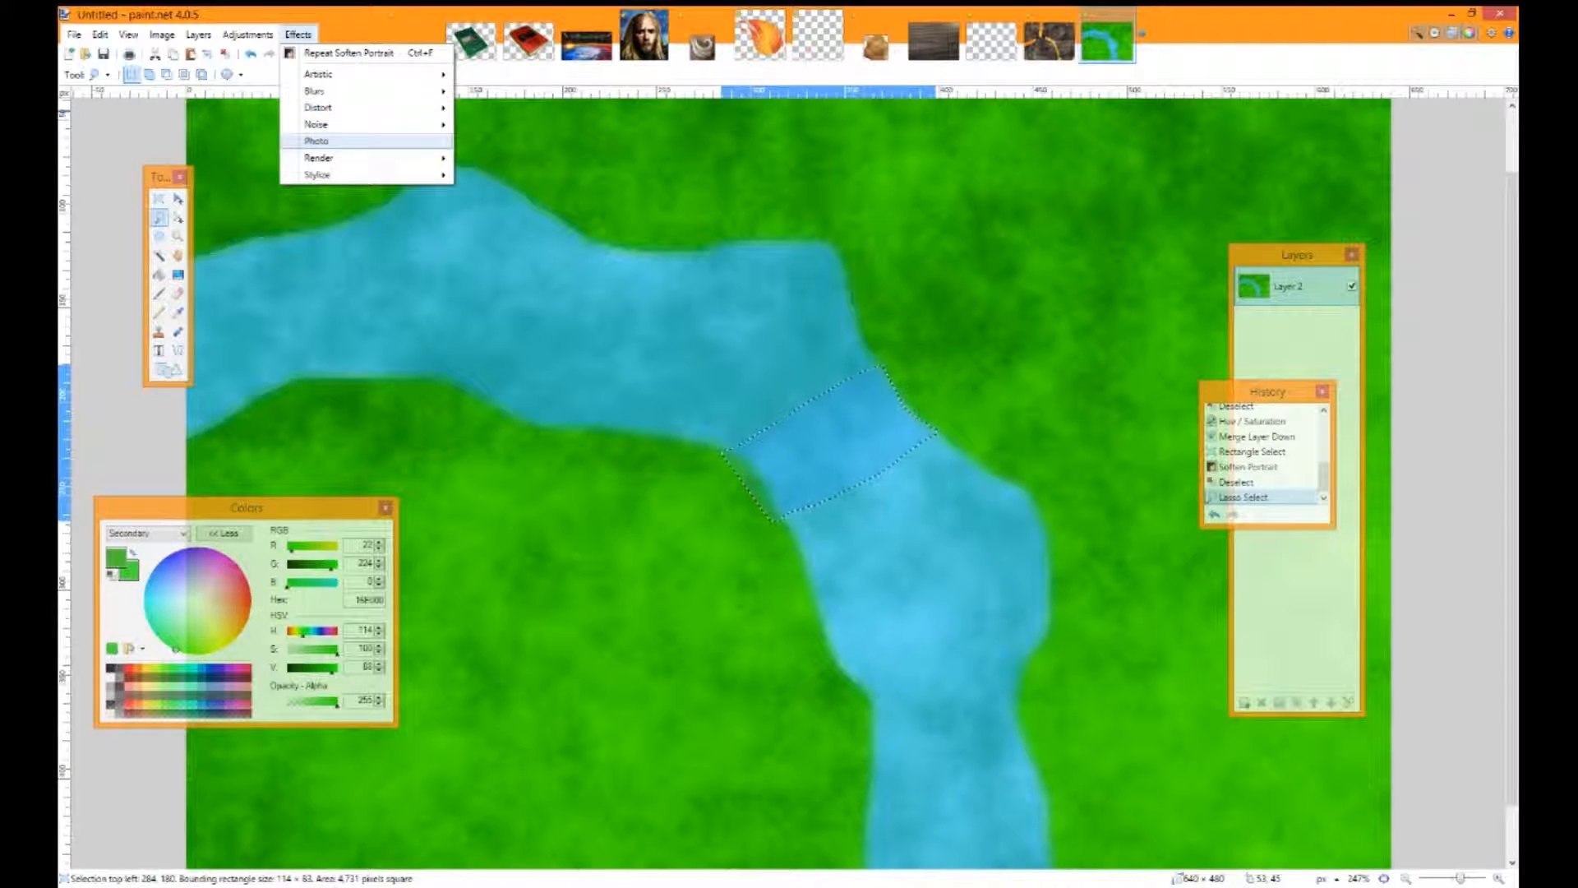
{"action": "mouse_move", "coordinate": [319, 158]}
{"action": "left_click", "coordinate": [493, 159]}
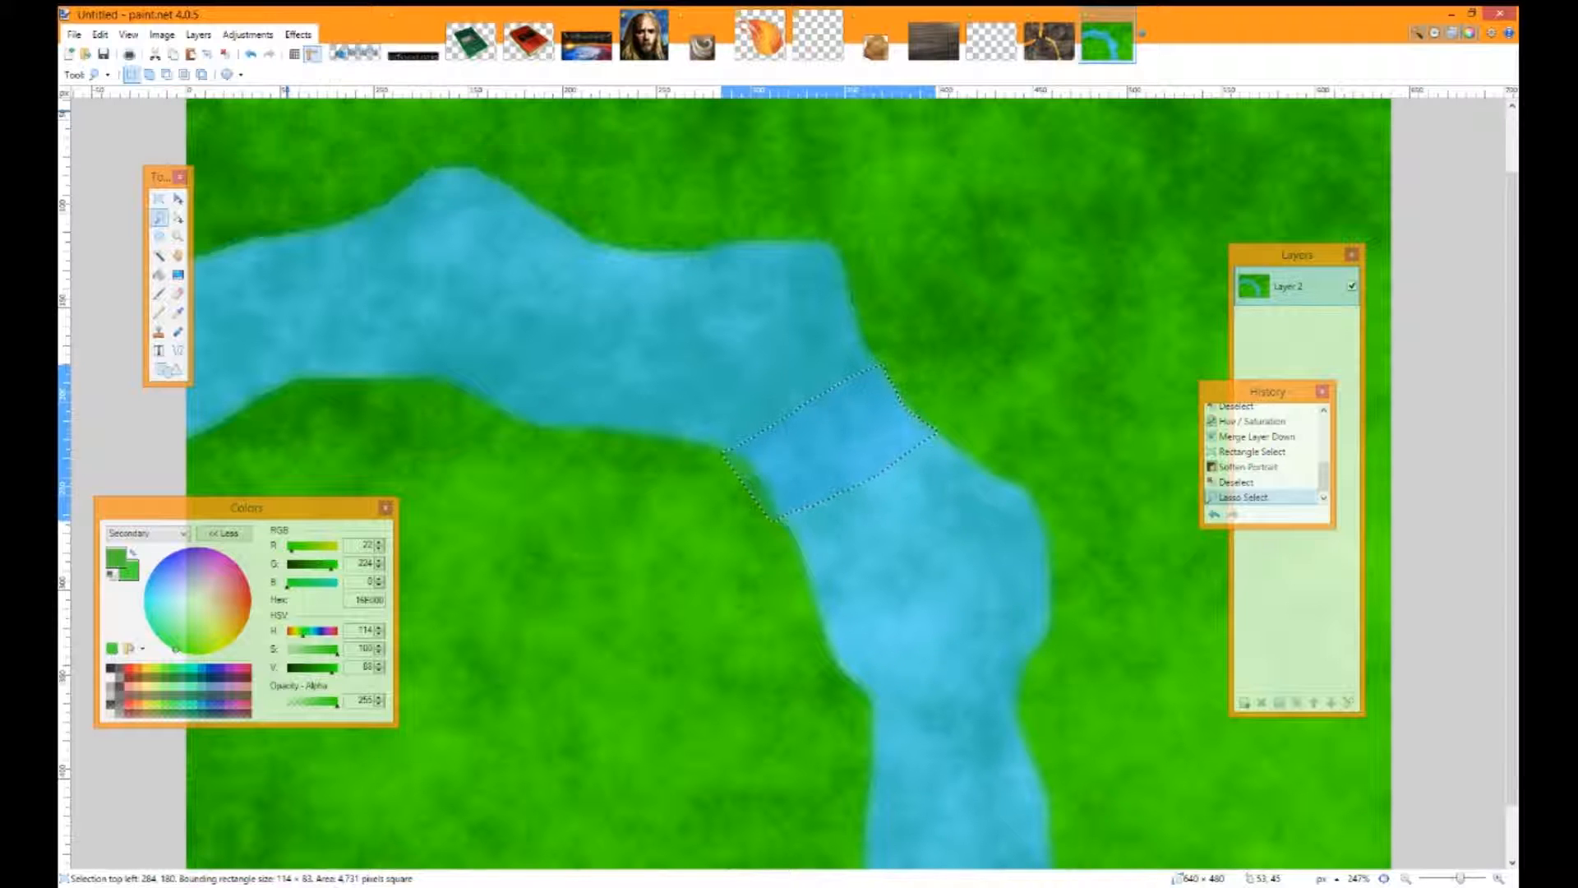
{"action": "left_click_drag", "start_coordinate": [788, 327], "coordinate": [447, 251]}
{"action": "key", "text": "Return"}
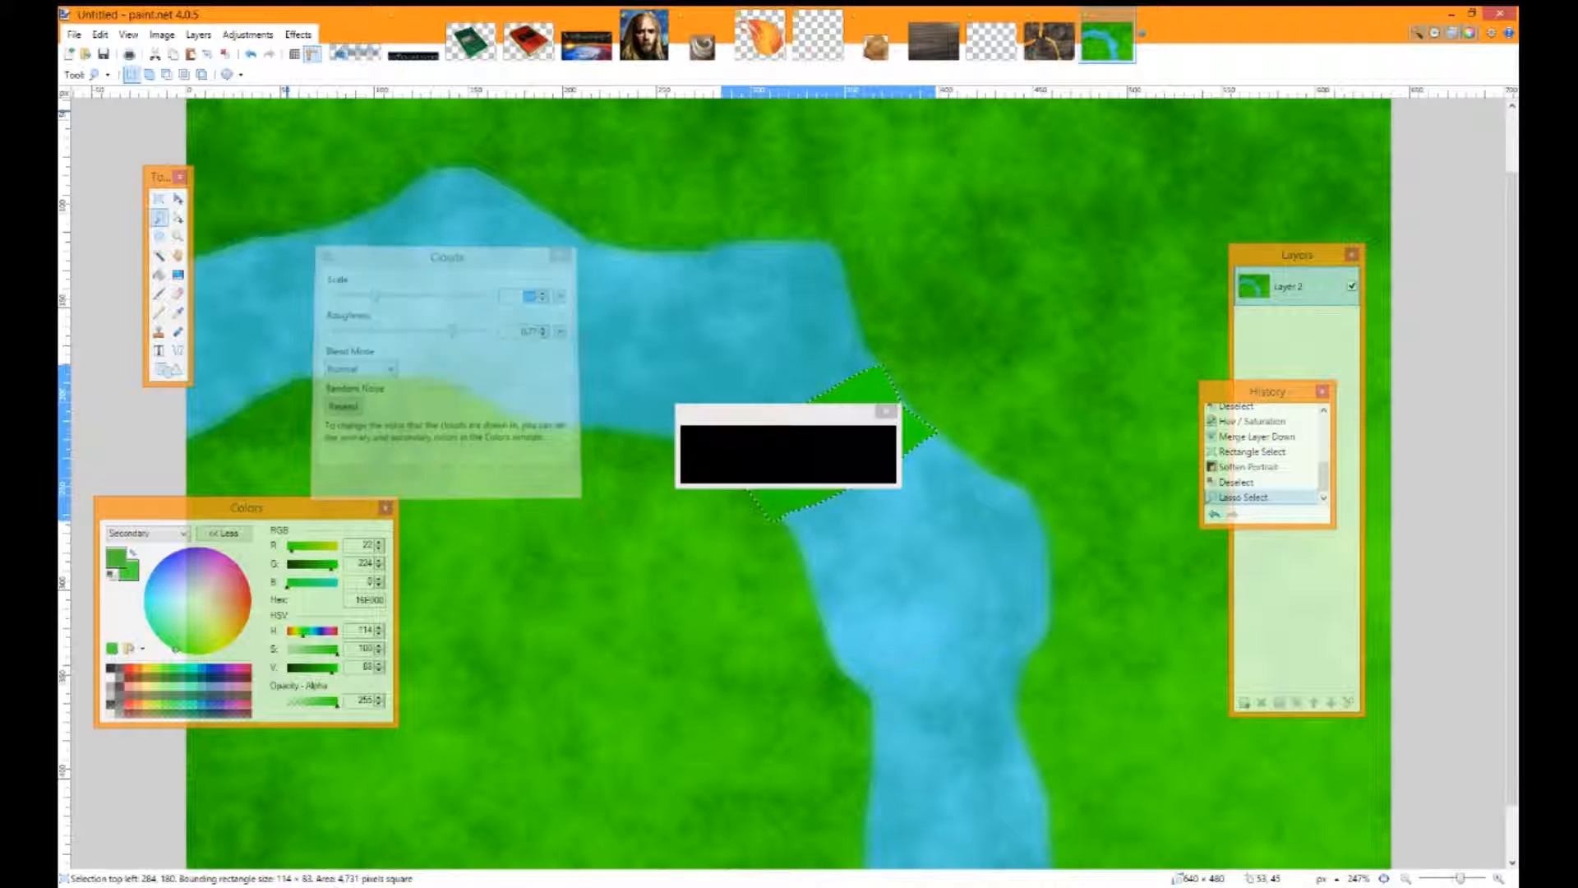
Turn the bridge patch brown with Hue / Saturation, using saturation 66 and lightness 1, and clear the selection
{"action": "left_click", "coordinate": [247, 34]}
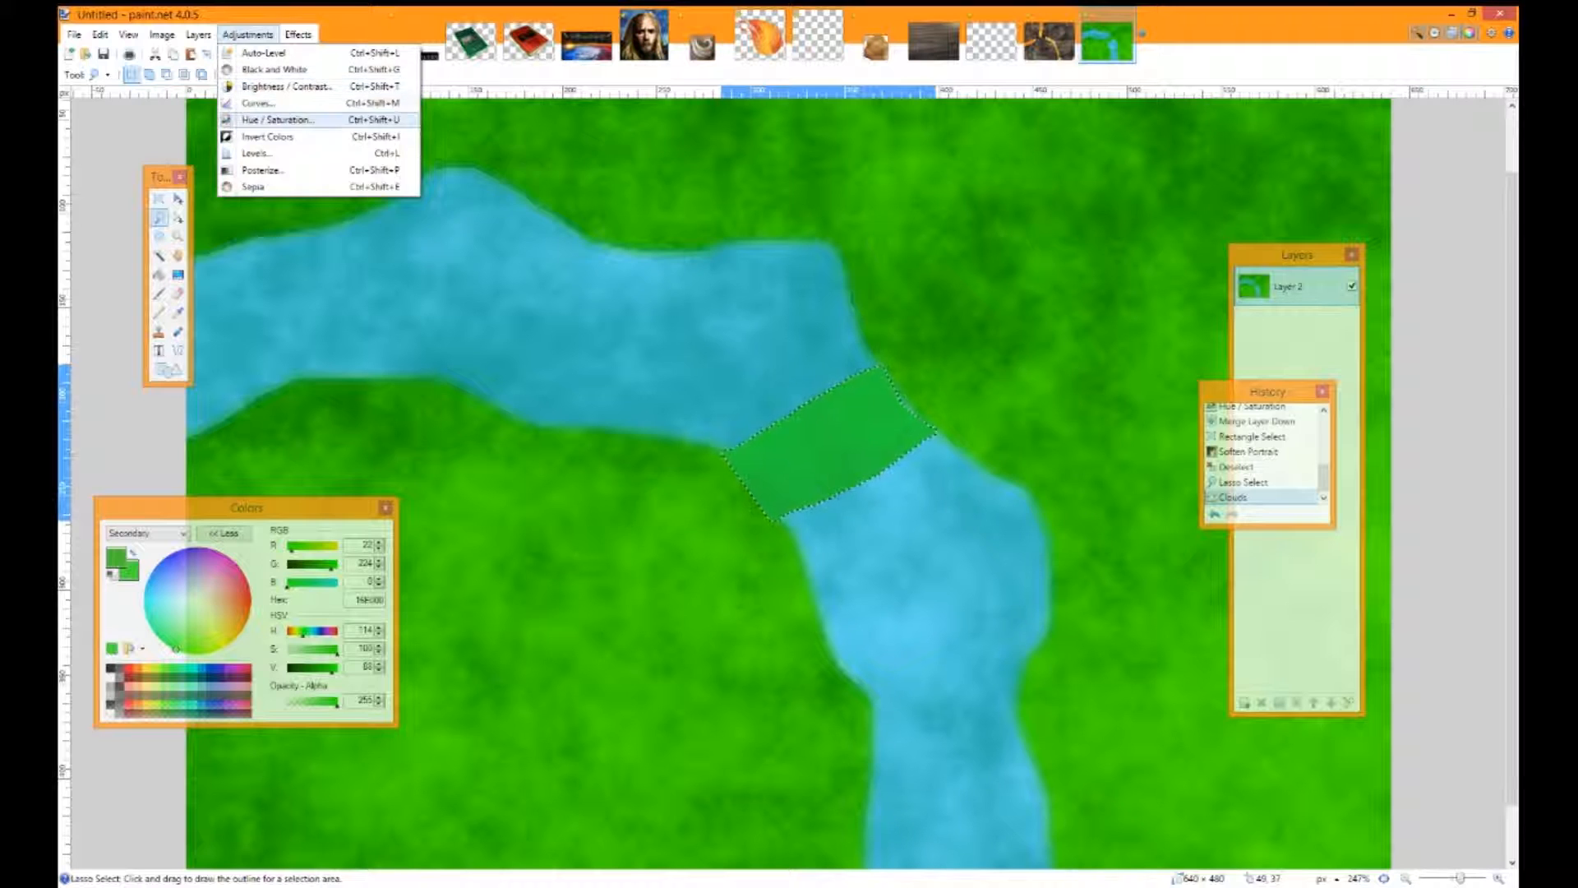
{"action": "left_click", "coordinate": [271, 119]}
{"action": "left_click_drag", "start_coordinate": [789, 363], "coordinate": [352, 339]}
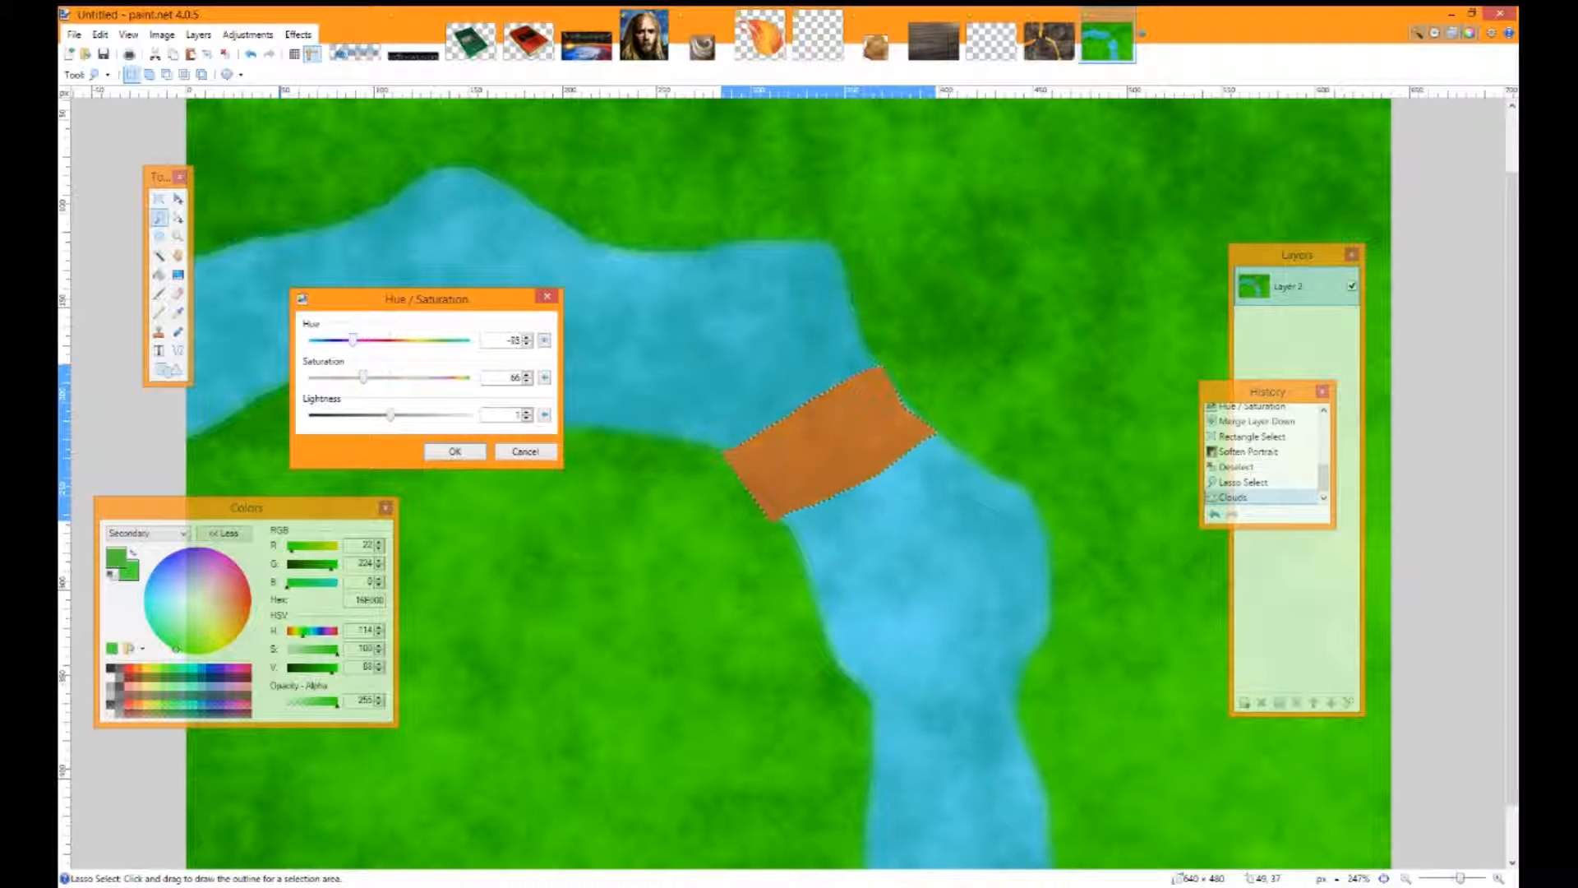
{"action": "left_click", "coordinate": [455, 452]}
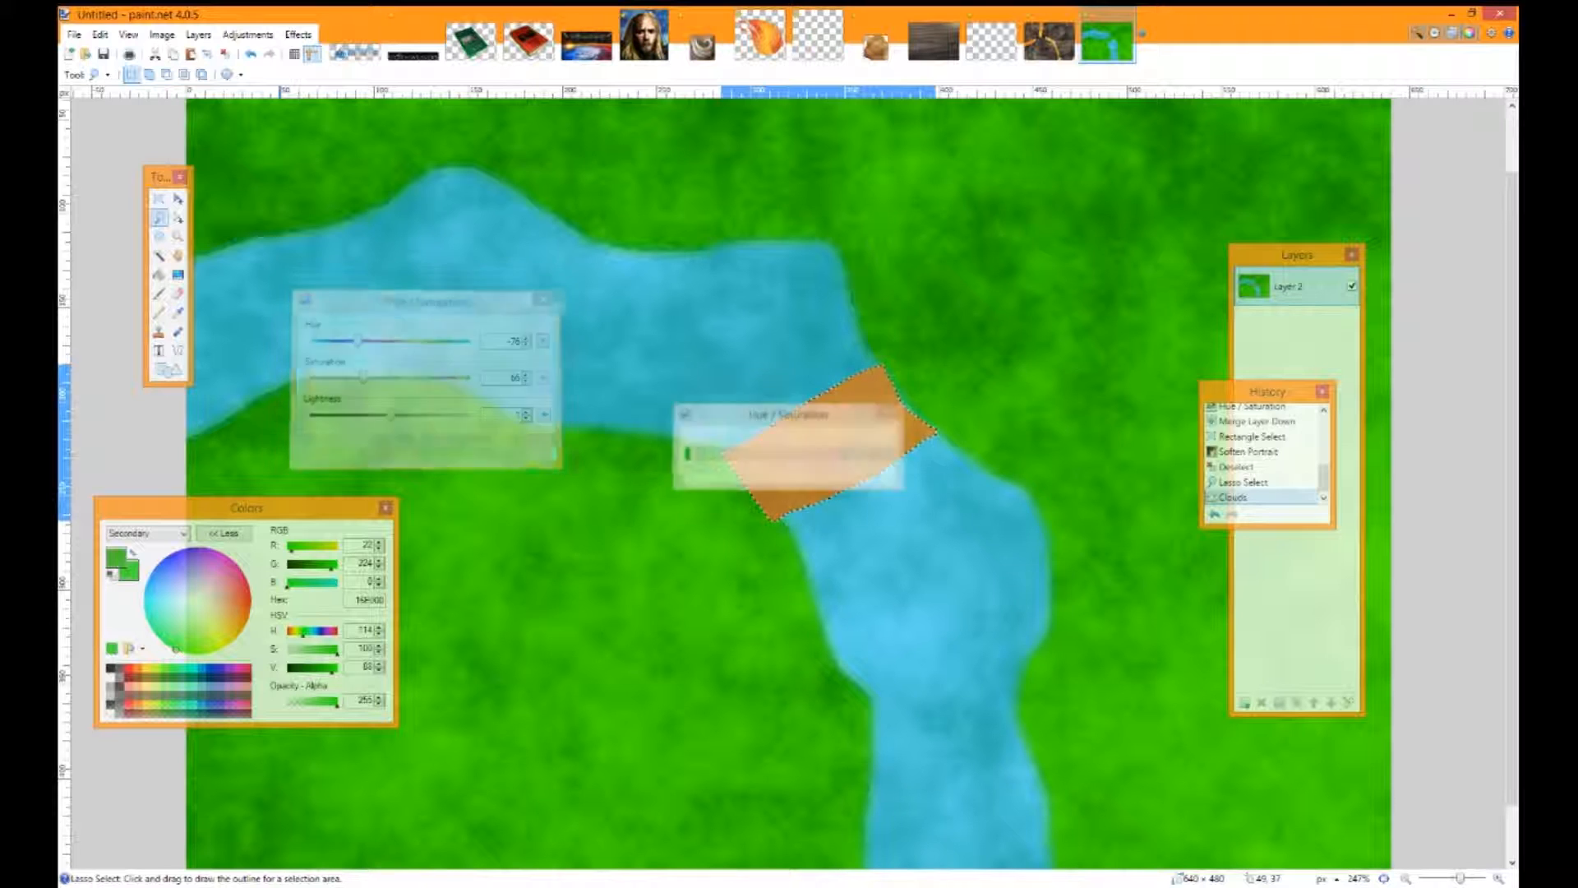
{"action": "key", "text": "s"}
{"action": "key", "text": "ctrl+d"}
Try to move a rectangular area of about 208 × 160 pixels around the brown bridge
{"action": "left_click_drag", "start_coordinate": [590, 257], "coordinate": [980, 558]}
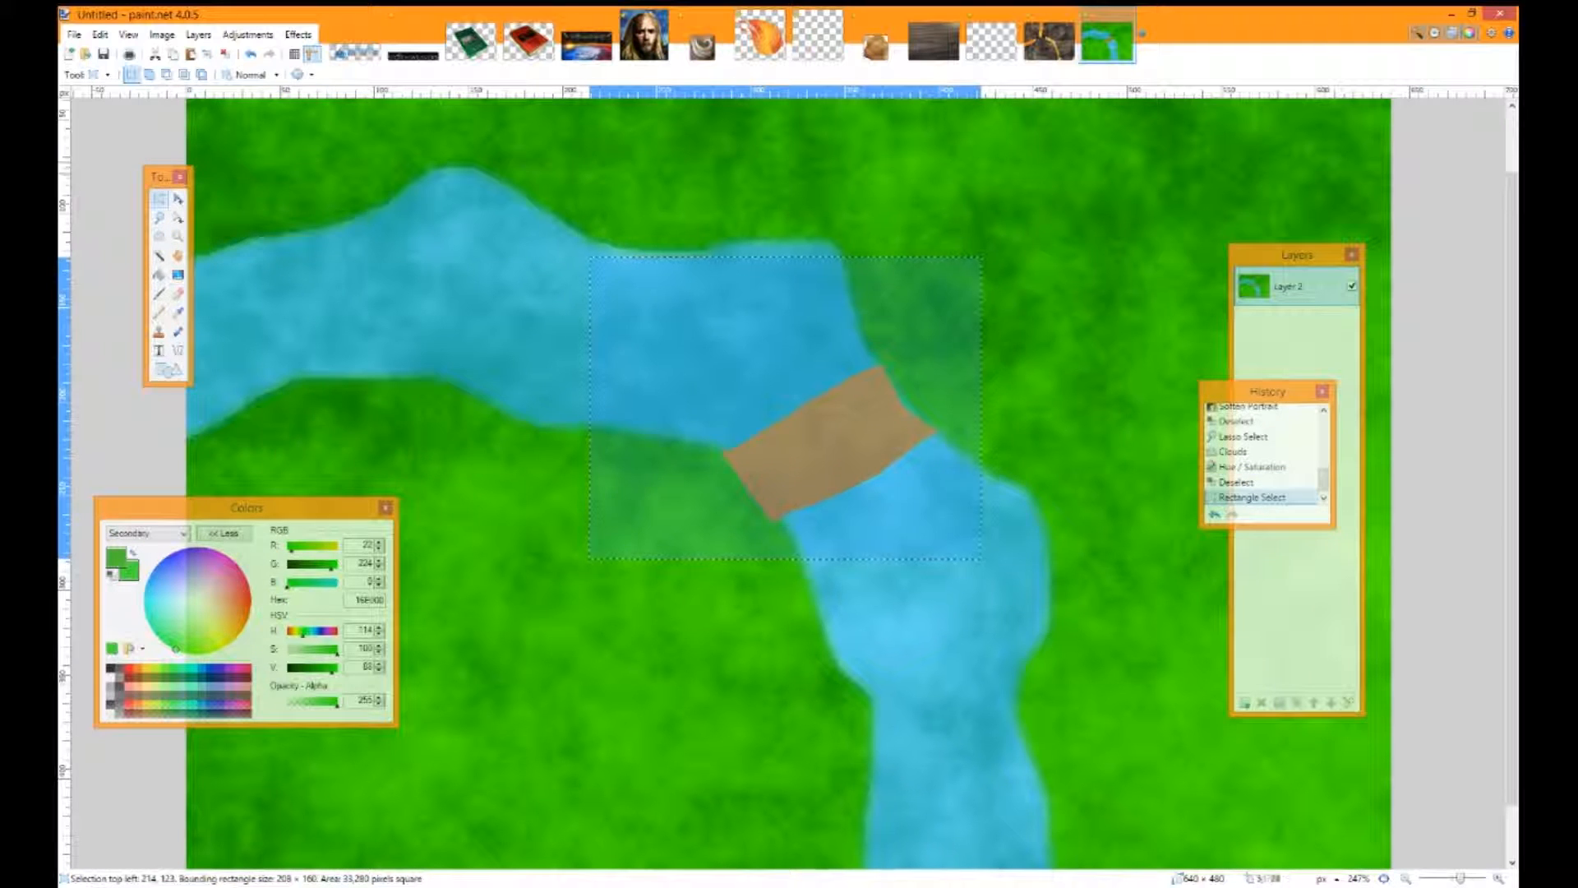
{"action": "key", "text": "m"}
{"action": "left_click_drag", "start_coordinate": [753, 423], "coordinate": [764, 421]}
{"action": "left_click", "coordinate": [1288, 286]}
Undo the bridge's move, recolouring and clouds back to the lasso selection across the river
{"action": "key", "text": "ctrl+z"}
{"action": "key", "text": "ctrl+z"}
{"action": "key", "text": "ctrl+z"}
{"action": "key", "text": "ctrl+z"}
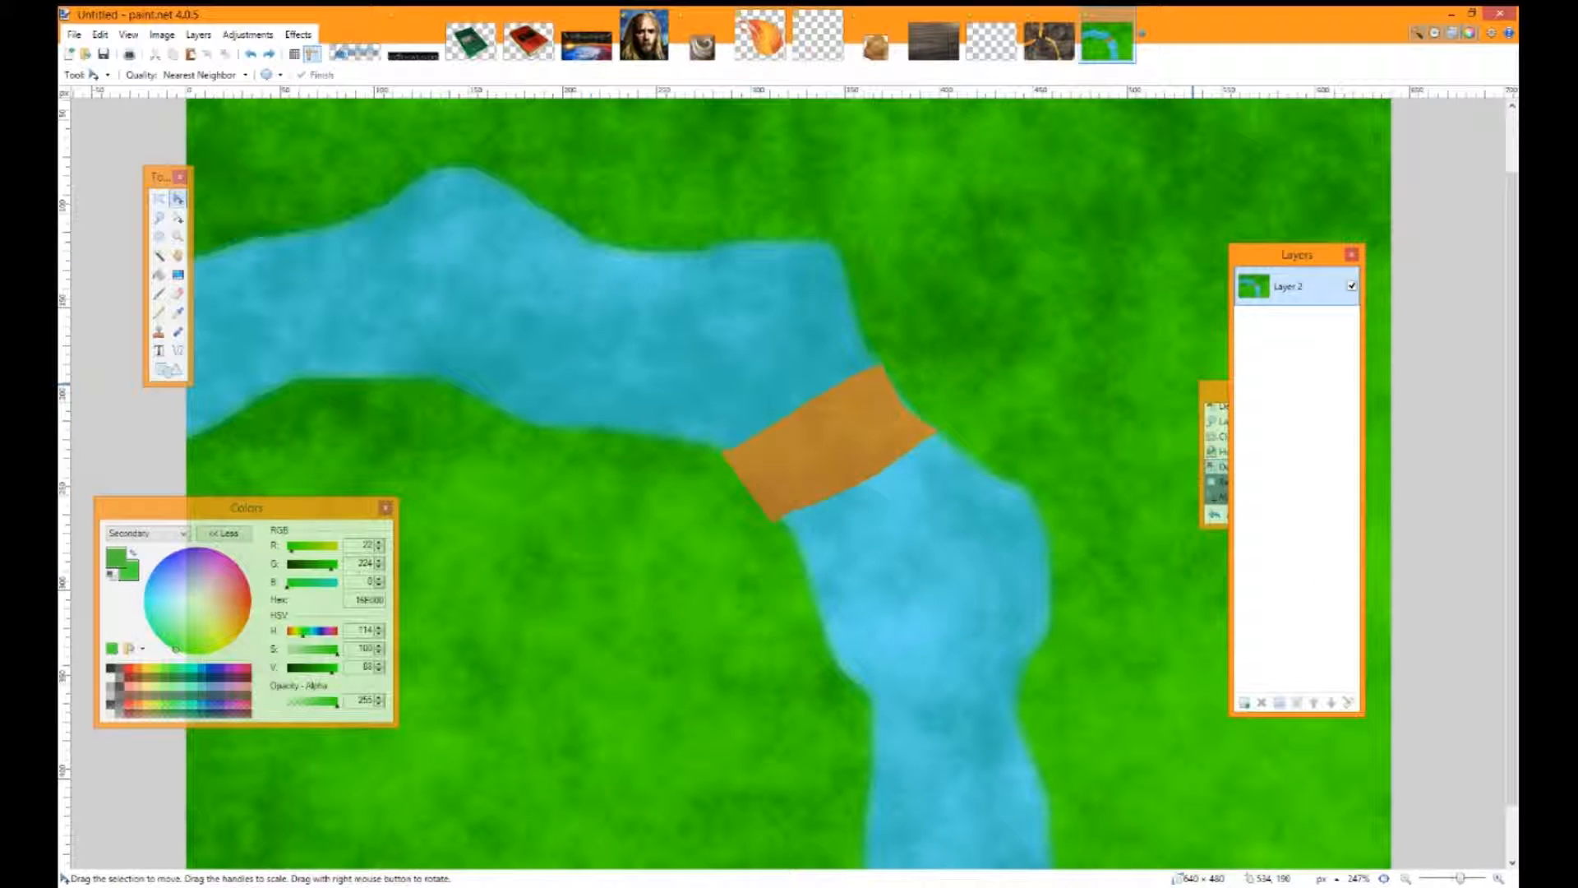
{"action": "key", "text": "ctrl+z"}
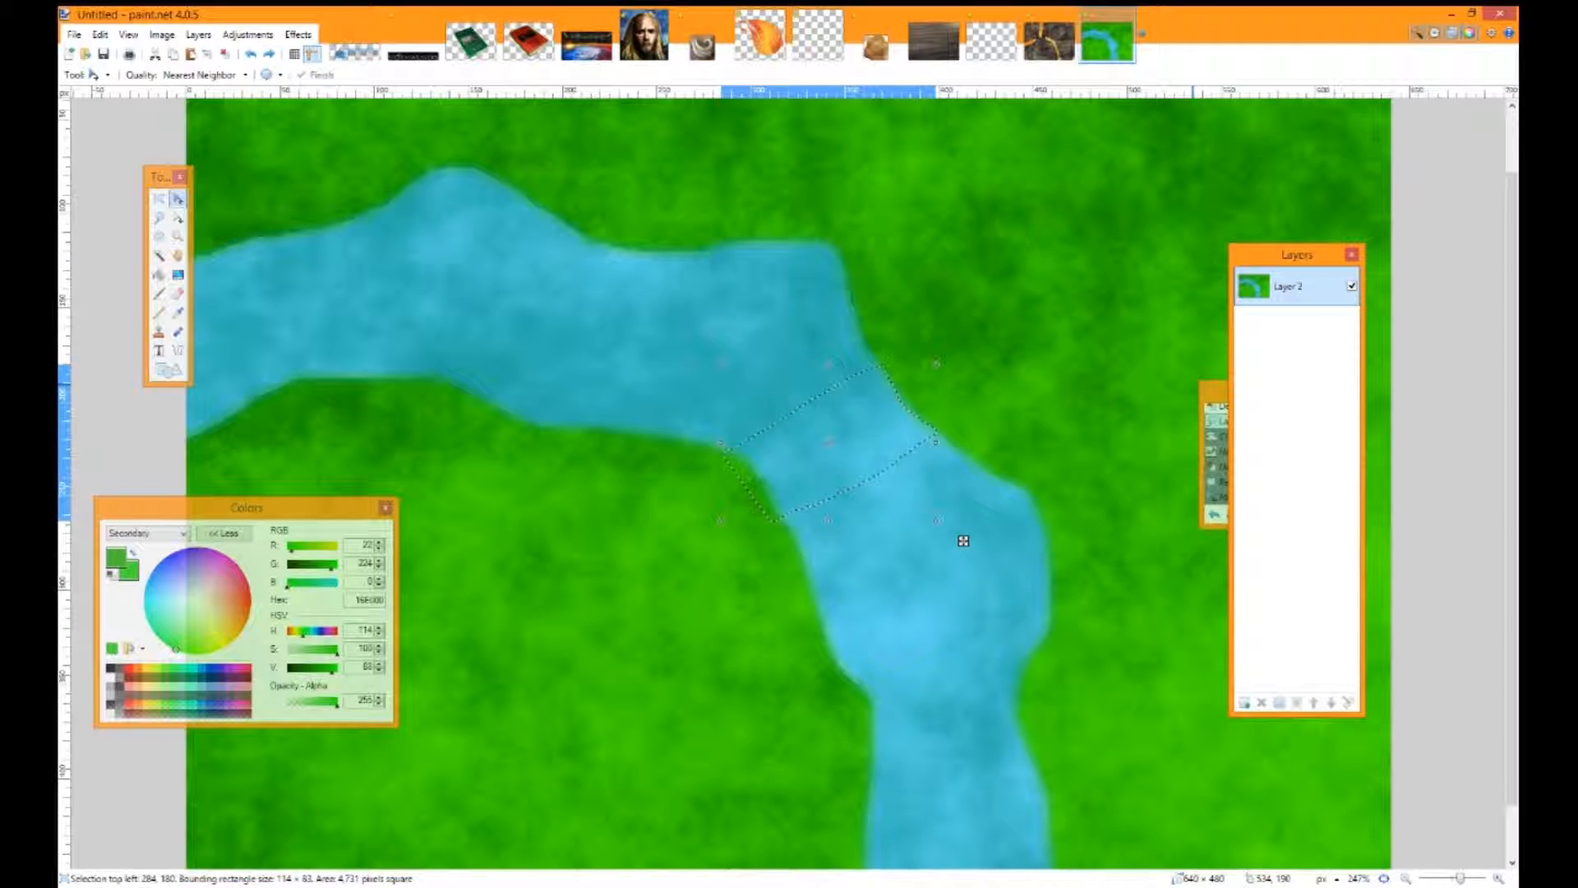
Add a new layer and render Clouds in the bridge selection with roughness 0.77 and Normal blending
{"action": "left_click", "coordinate": [1244, 702]}
{"action": "left_click", "coordinate": [298, 35]}
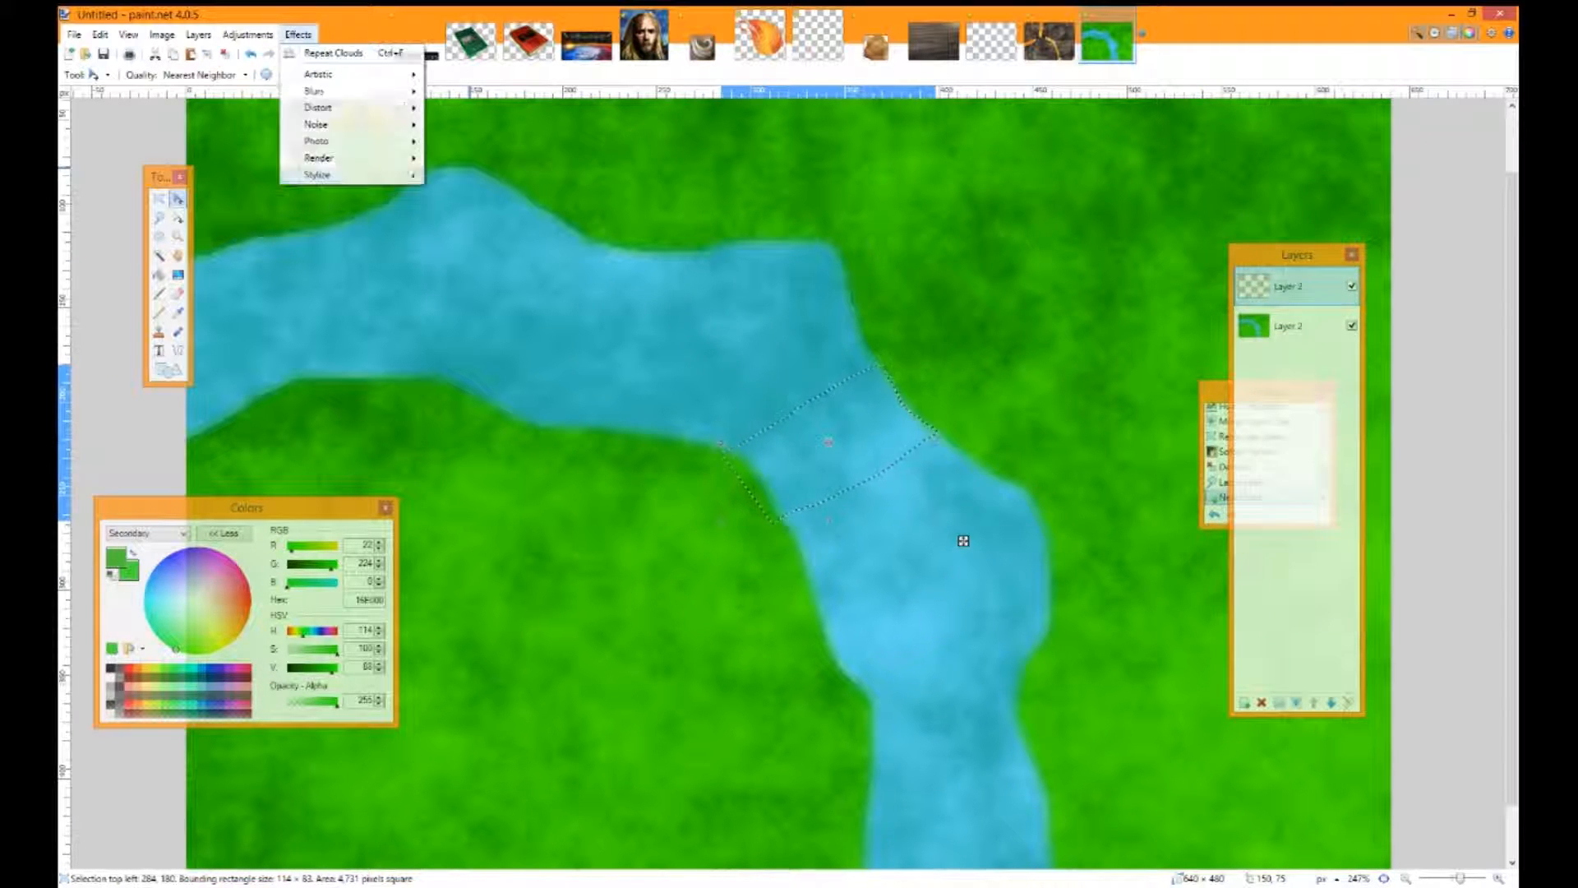
{"action": "mouse_move", "coordinate": [318, 158]}
{"action": "left_click", "coordinate": [465, 157]}
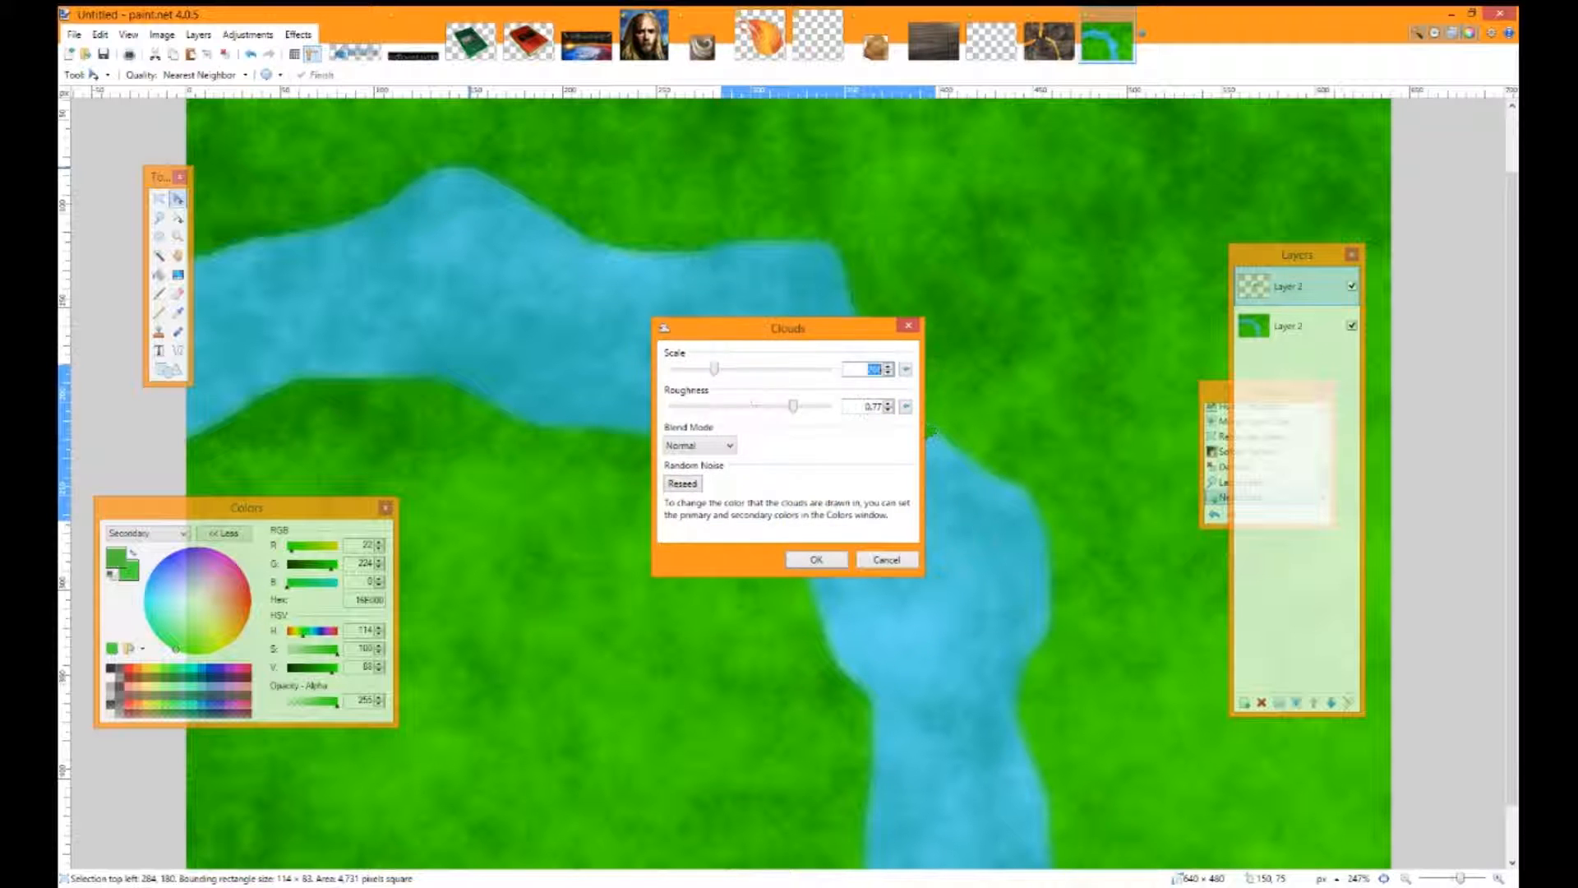
{"action": "left_click_drag", "start_coordinate": [789, 327], "coordinate": [411, 185]}
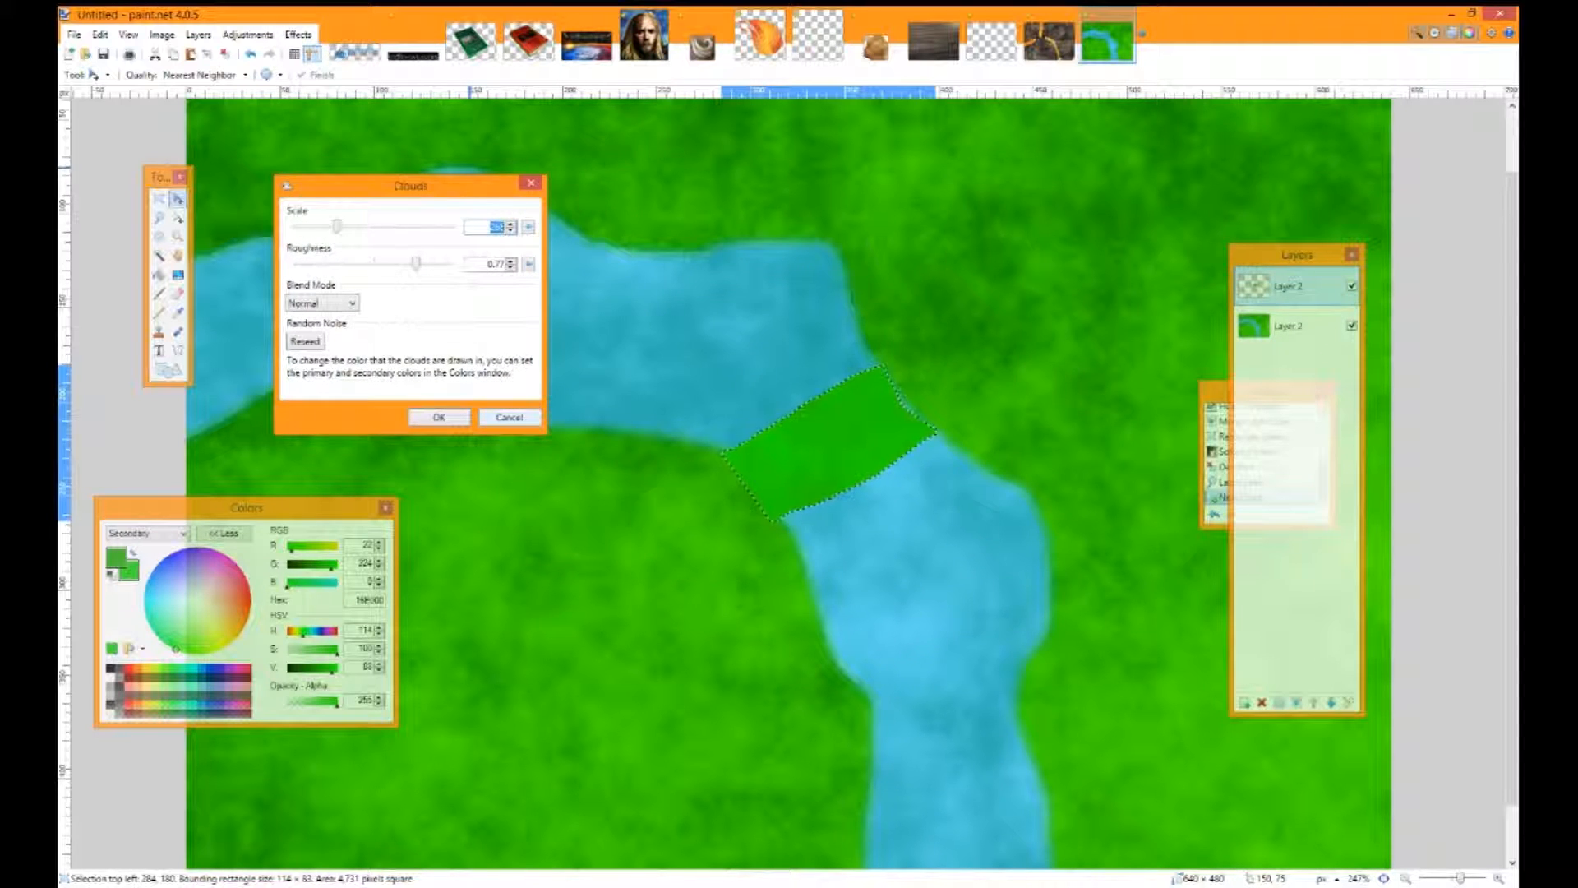
{"action": "key", "text": "Return"}
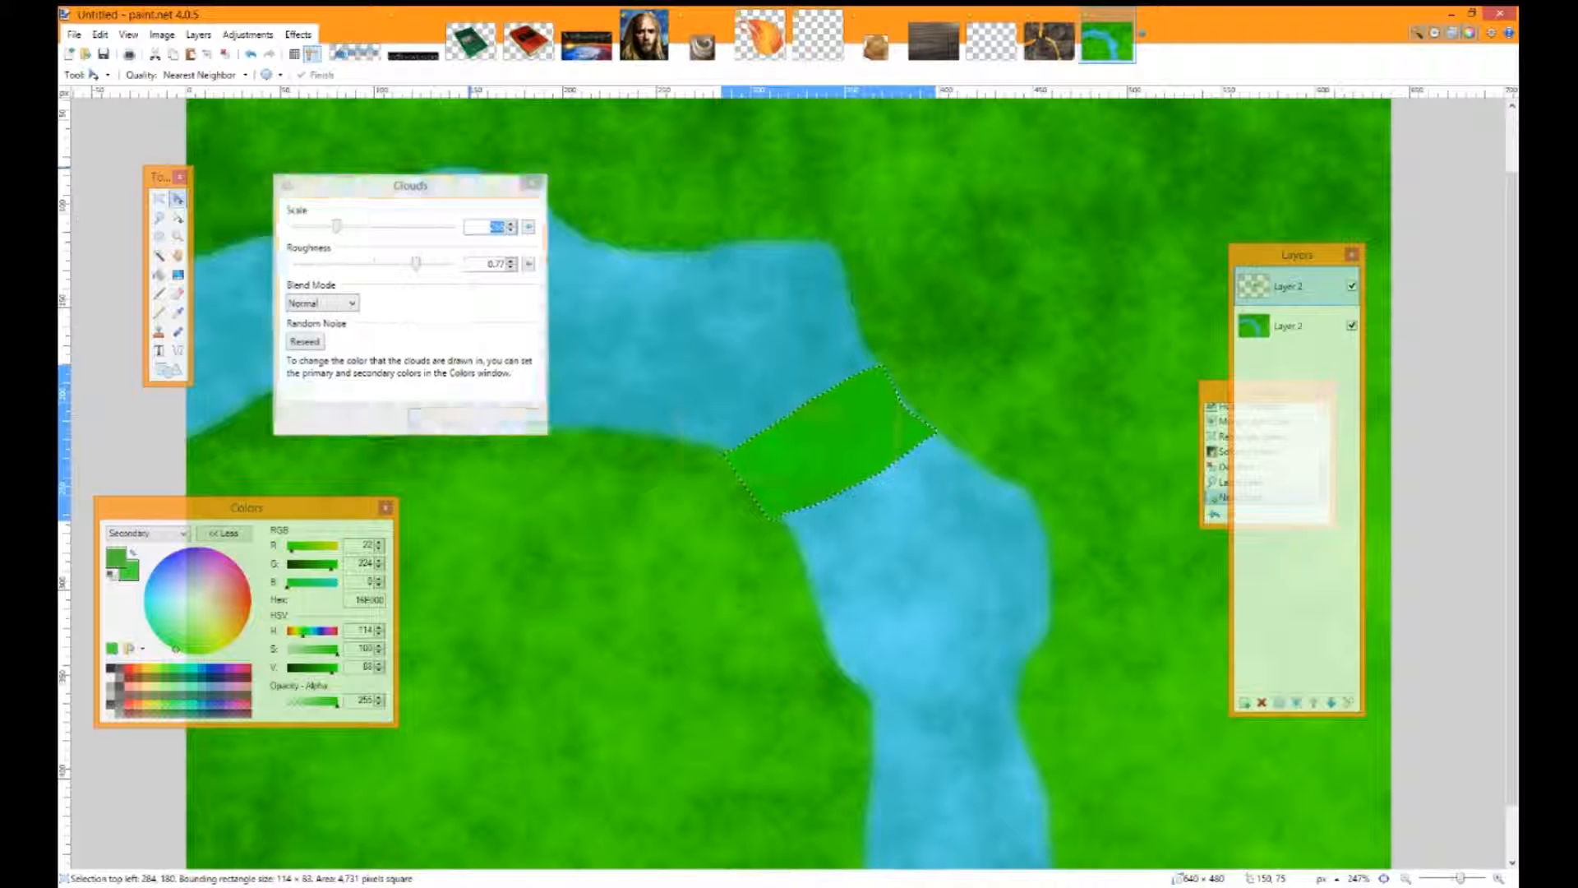
Undo the bridge, softening and layer merge, keeping the blue Hue / Saturation change on the separate river layer
{"action": "key", "text": "ctrl+z"}
{"action": "key", "text": "ctrl+z"}
{"action": "key", "text": "ctrl+z"}
{"action": "key", "text": "ctrl+z"}
{"action": "key", "text": "ctrl+z"}
{"action": "key", "text": "ctrl+z"}
{"action": "key", "text": "ctrl+z"}
{"action": "key", "text": "ctrl+z"}
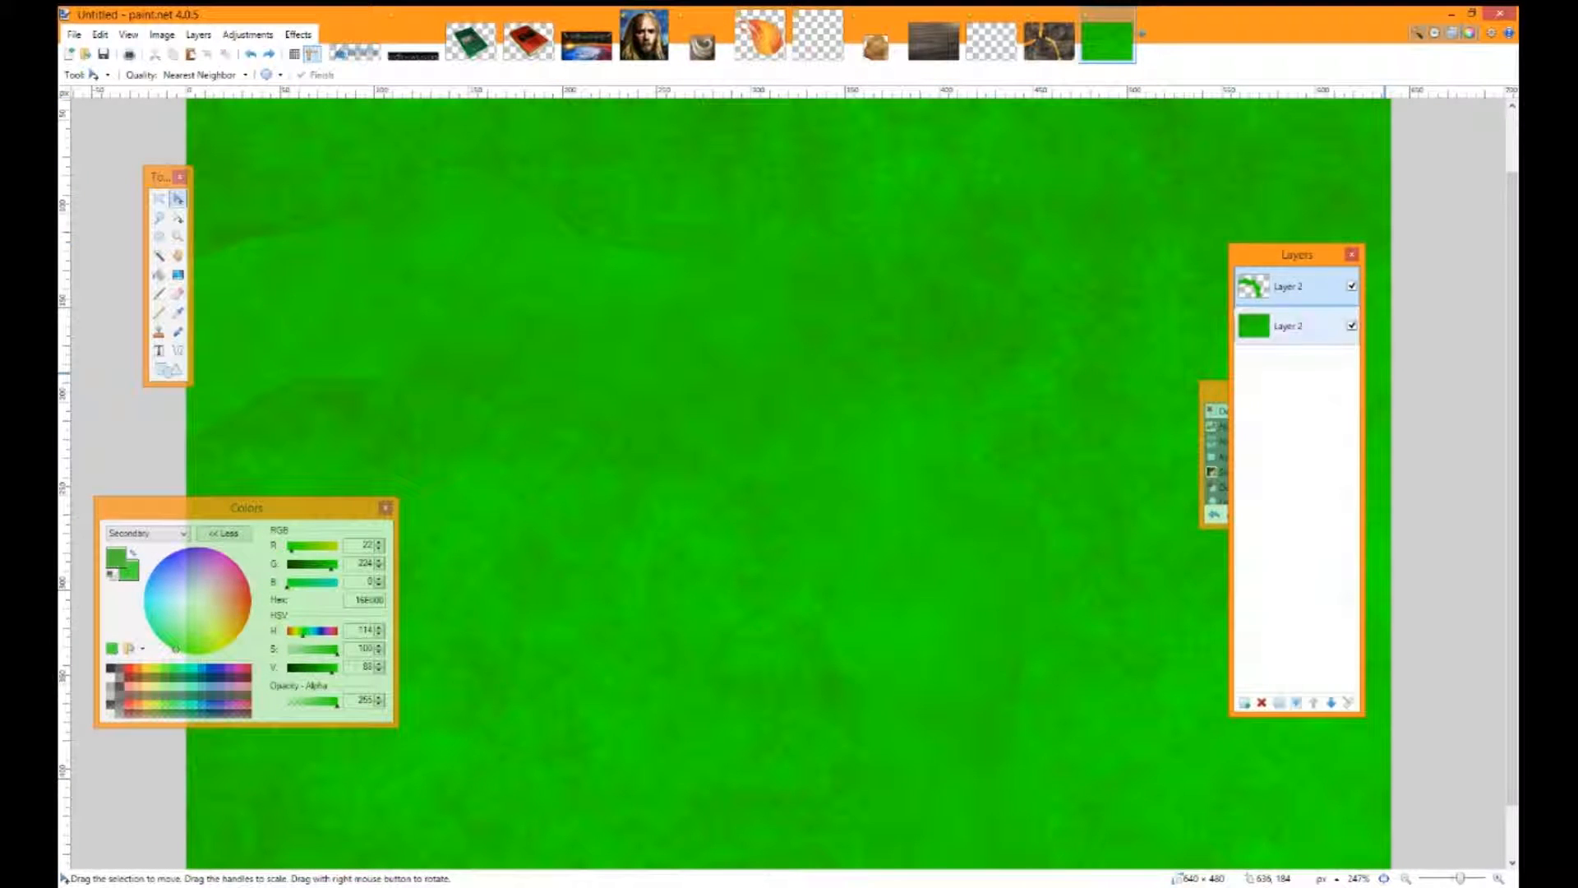
{"action": "key", "text": "ctrl+y"}
Add a new layer above the river and lasso a bridge area across the bend, about 116 × 94 pixels
{"action": "left_click", "coordinate": [1245, 703]}
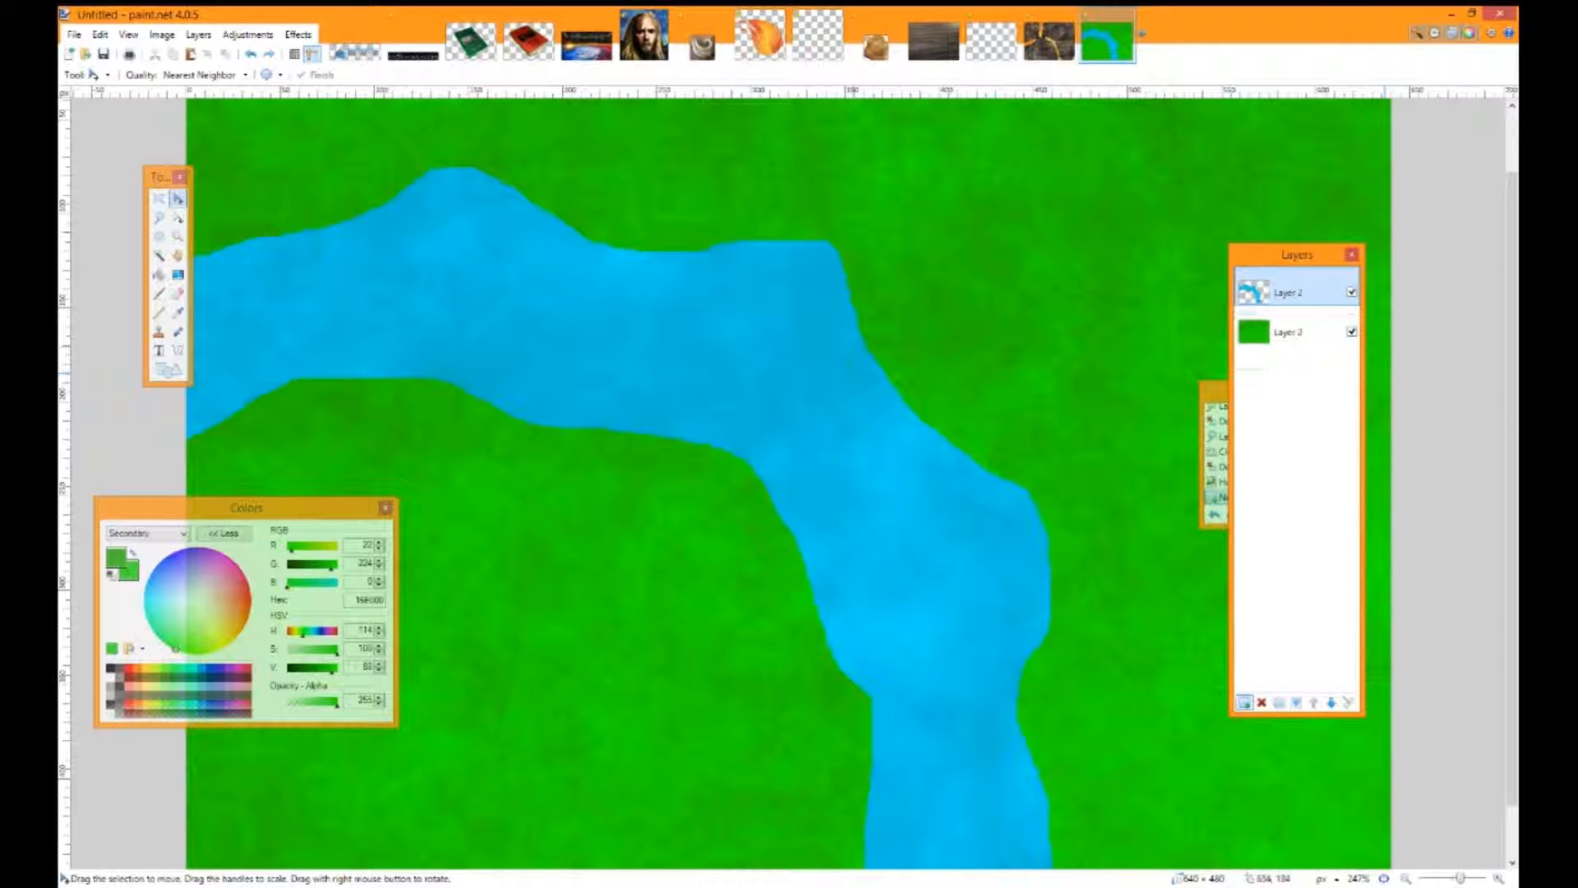
{"action": "left_click", "coordinate": [160, 217]}
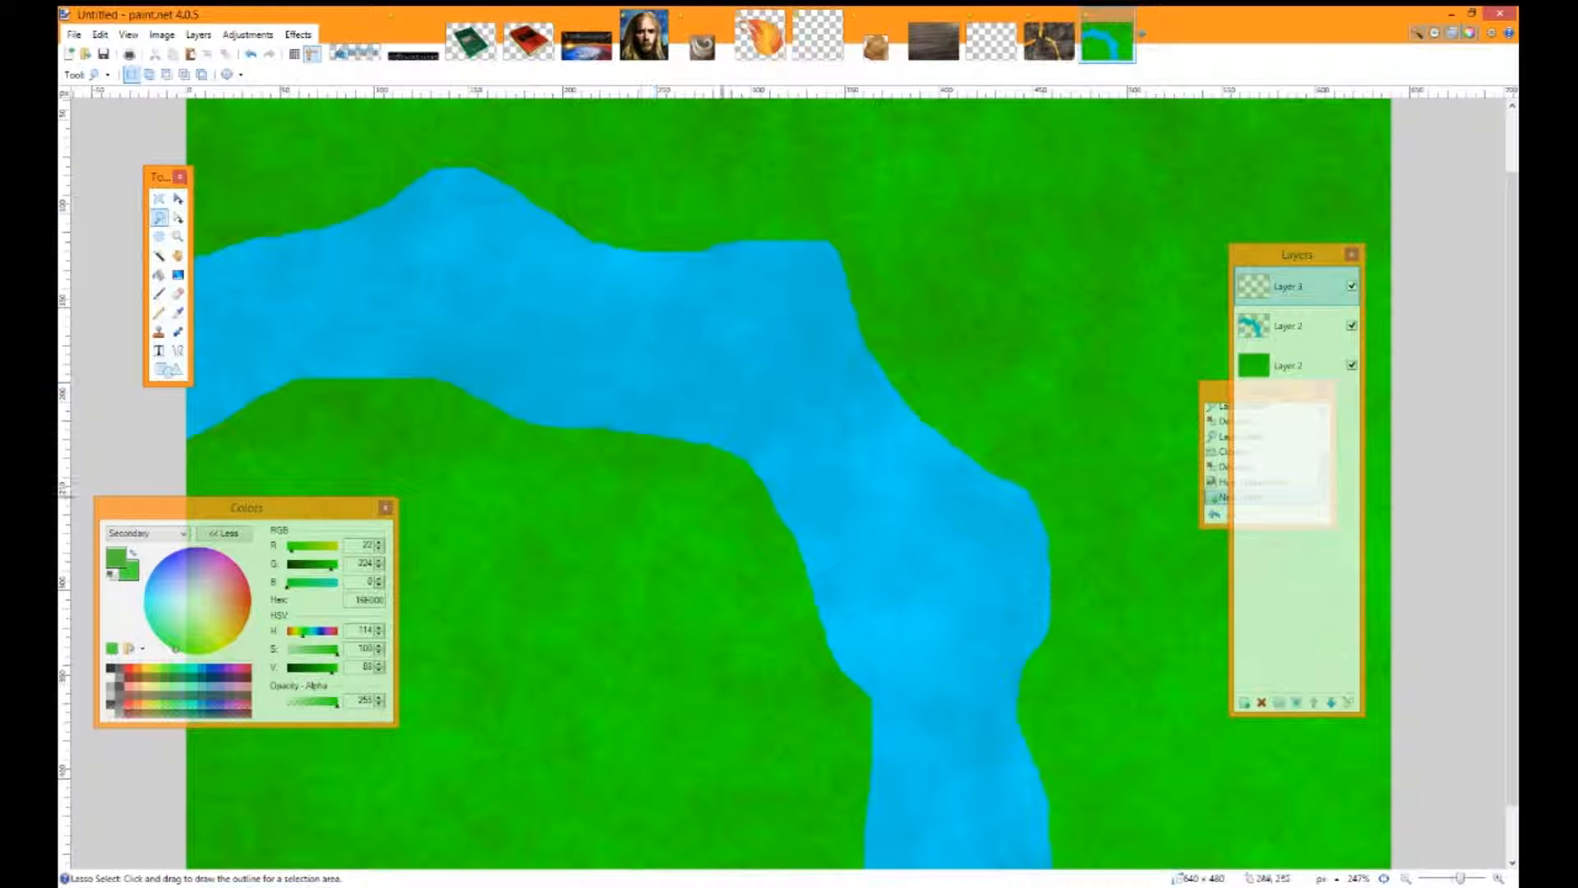
{"action": "mouse_move", "coordinate": [736, 462]}
{"action": "left_mouse_down"}
{"action": "mouse_move", "coordinate": [891, 362]}
{"action": "mouse_move", "coordinate": [945, 432]}
{"action": "mouse_move", "coordinate": [871, 493]}
{"action": "mouse_move", "coordinate": [781, 532]}
{"action": "mouse_move", "coordinate": [740, 469]}
{"action": "left_mouse_up"}
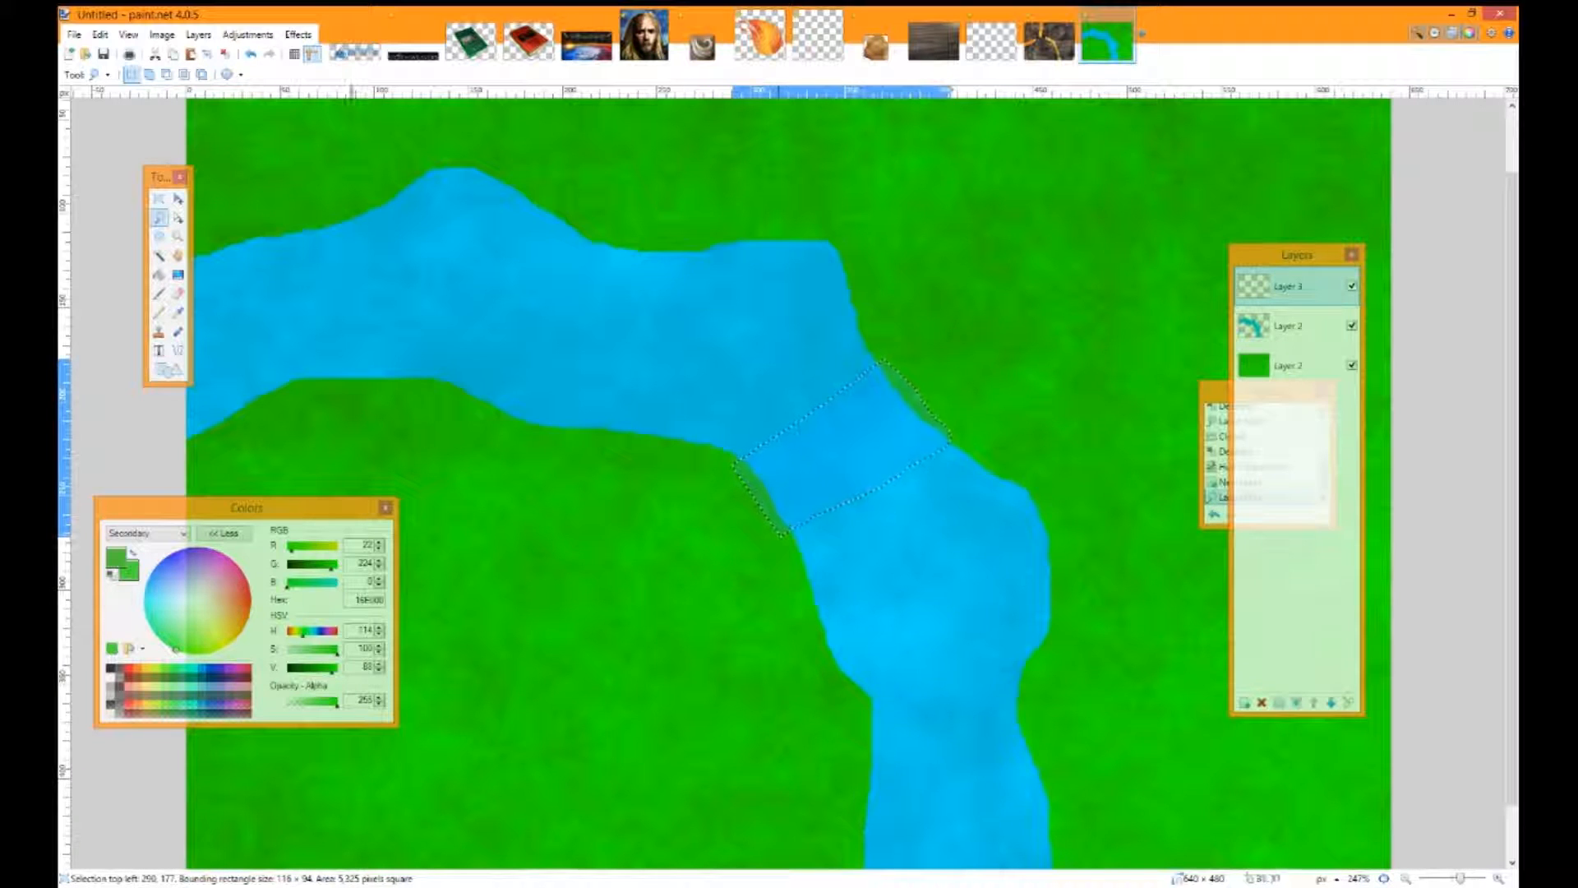
Fill the bridge selection on the new layer with Clouds at roughness 0.77 and Normal blending
{"action": "left_click", "coordinate": [297, 35]}
{"action": "mouse_move", "coordinate": [329, 158]}
{"action": "left_click", "coordinate": [464, 158]}
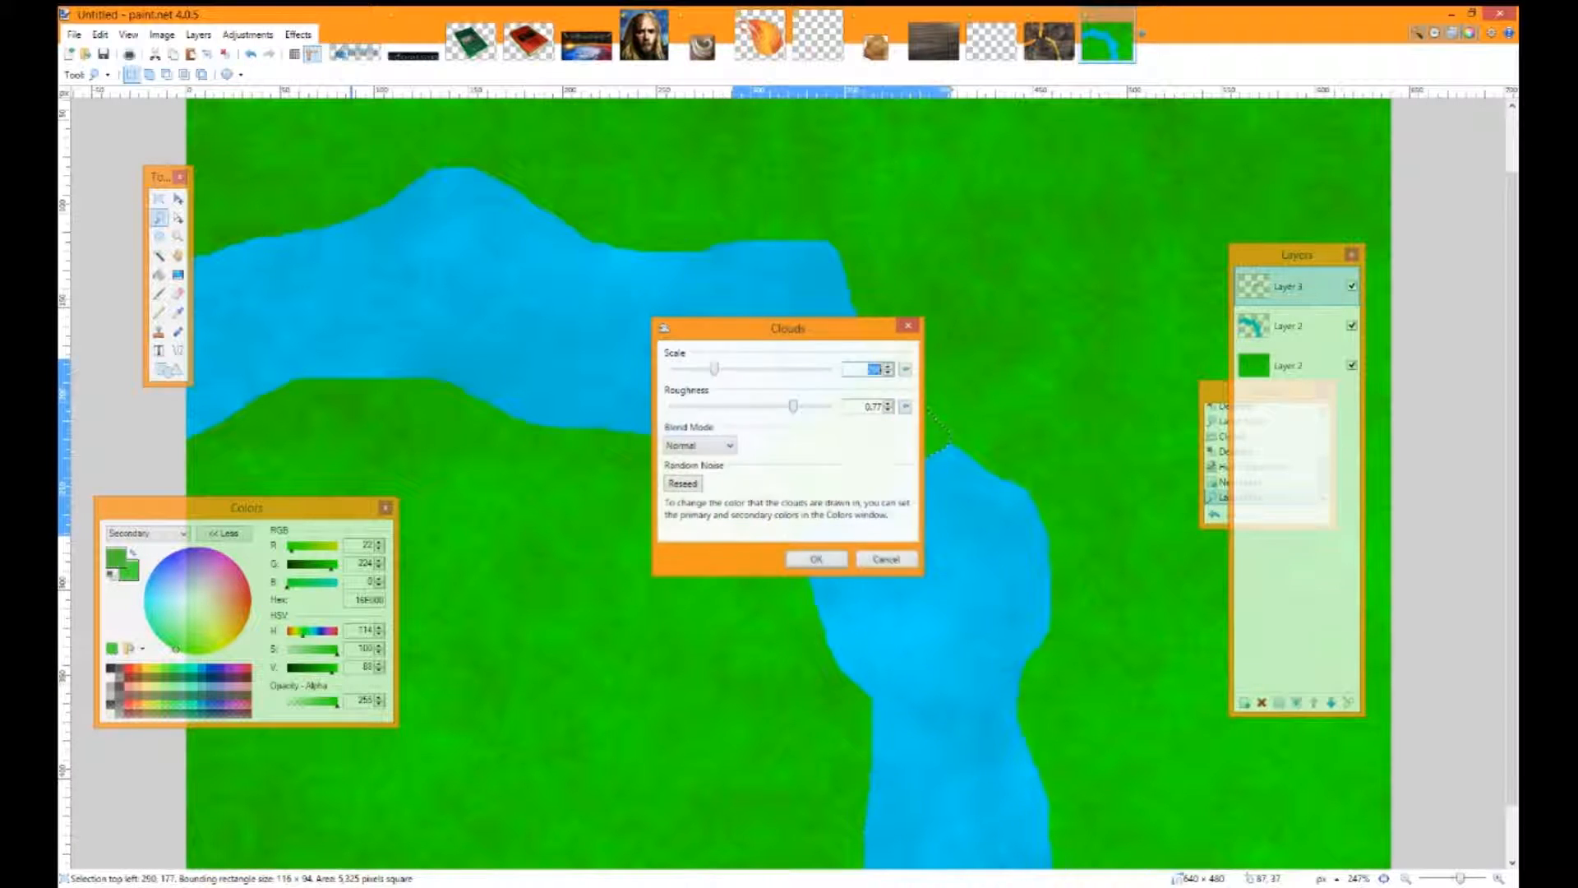
{"action": "key", "text": "Return"}
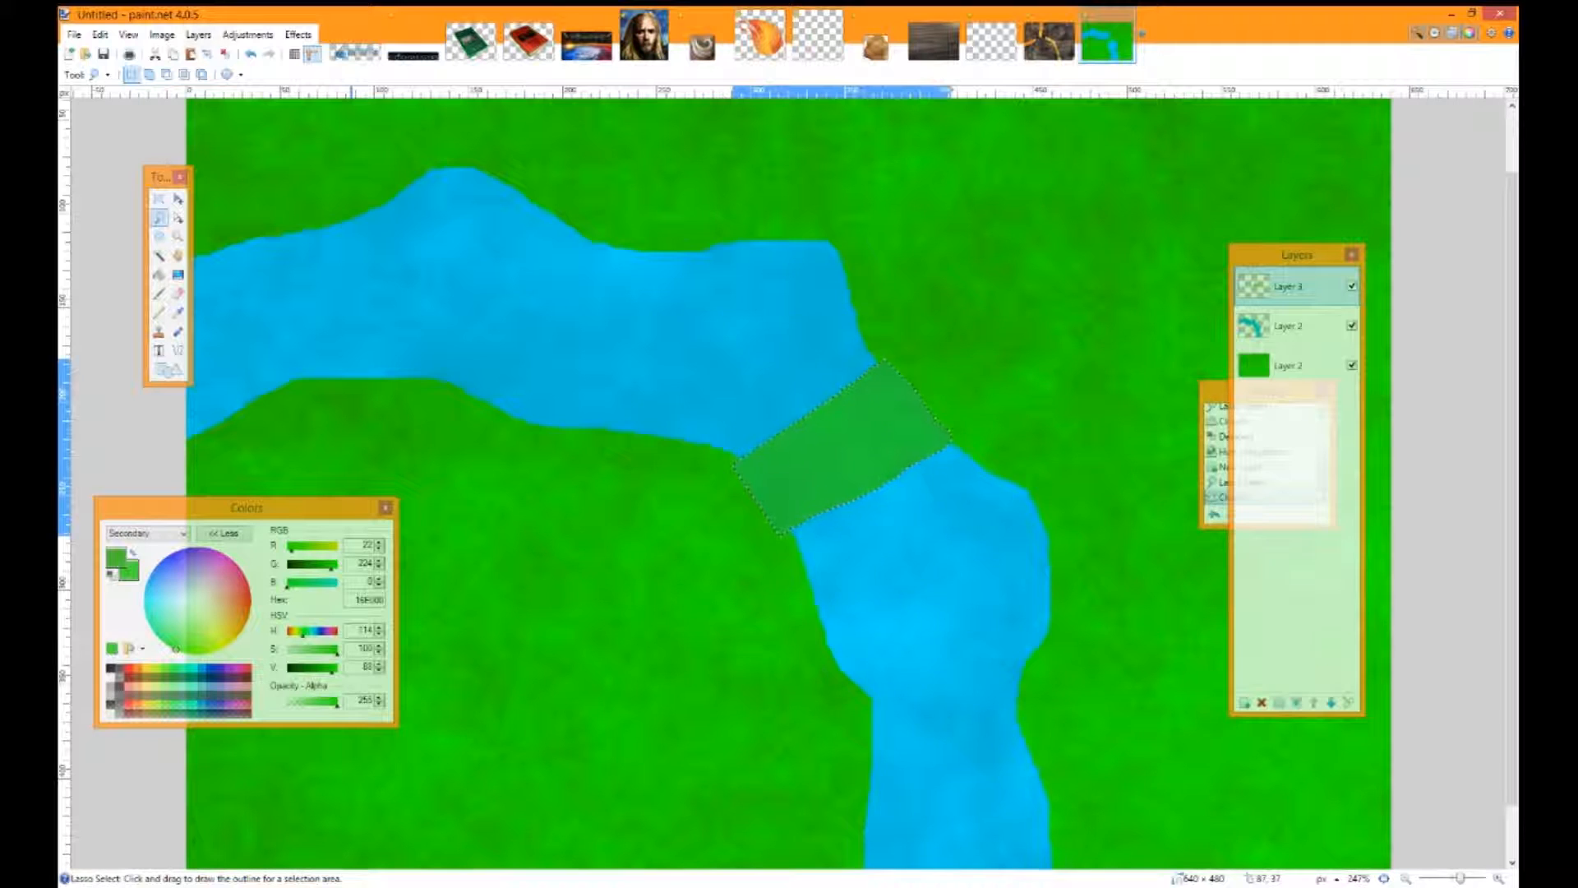
Recolour the bridge on its own layer to brown with Hue / Saturation, saturation 66 and lightness 1, and deselect it
{"action": "left_click", "coordinate": [248, 34]}
{"action": "left_click", "coordinate": [277, 120]}
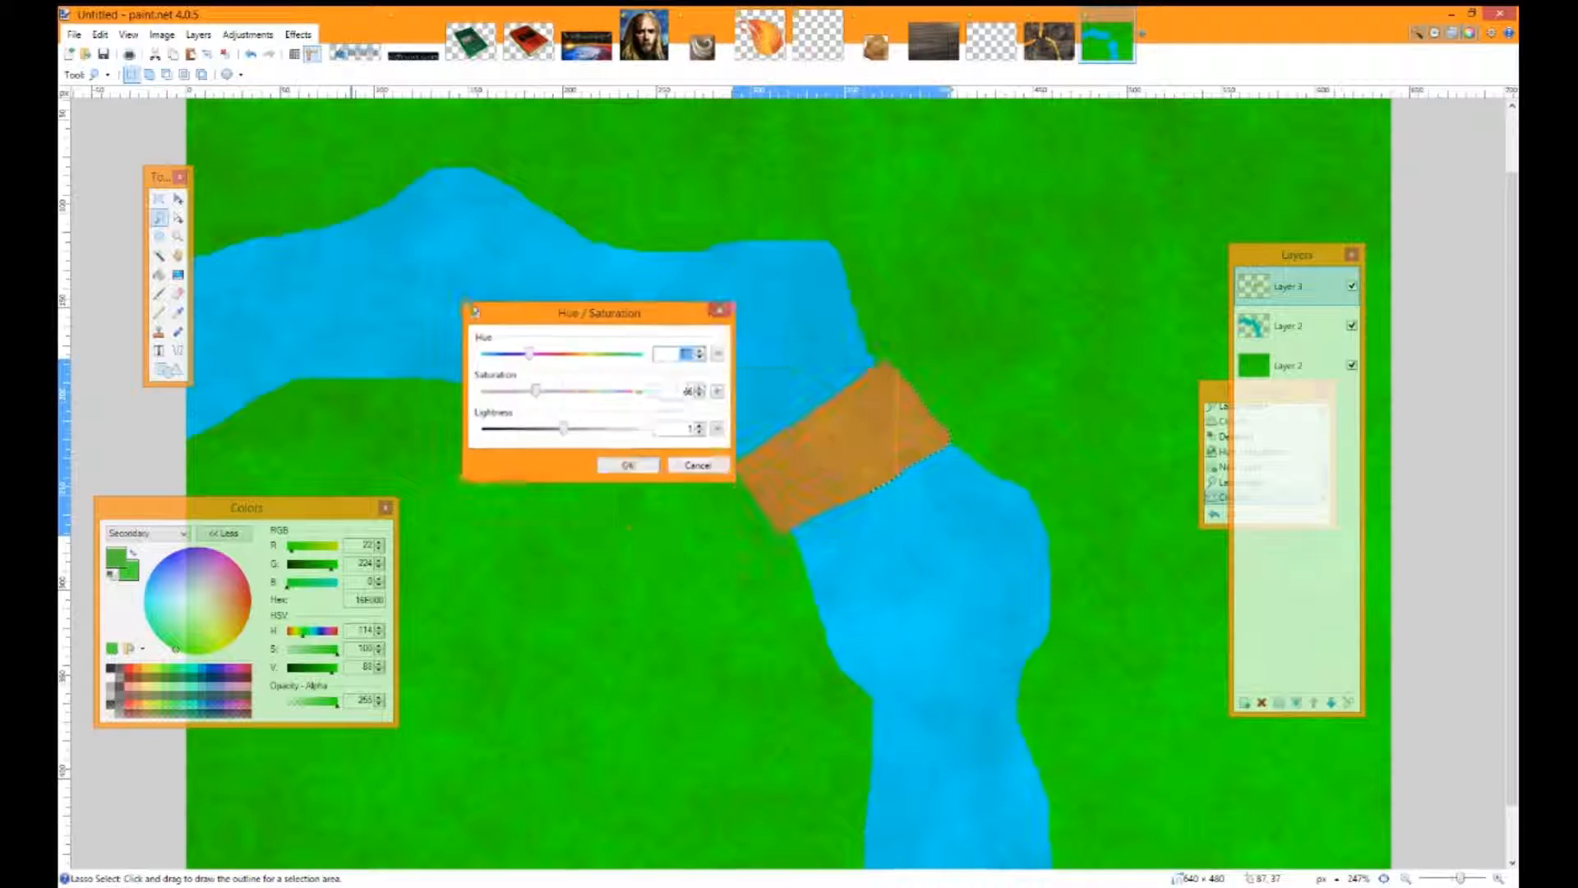
{"action": "key", "text": "Return"}
{"action": "key", "text": "ctrl+d"}
{"action": "key", "text": "s"}
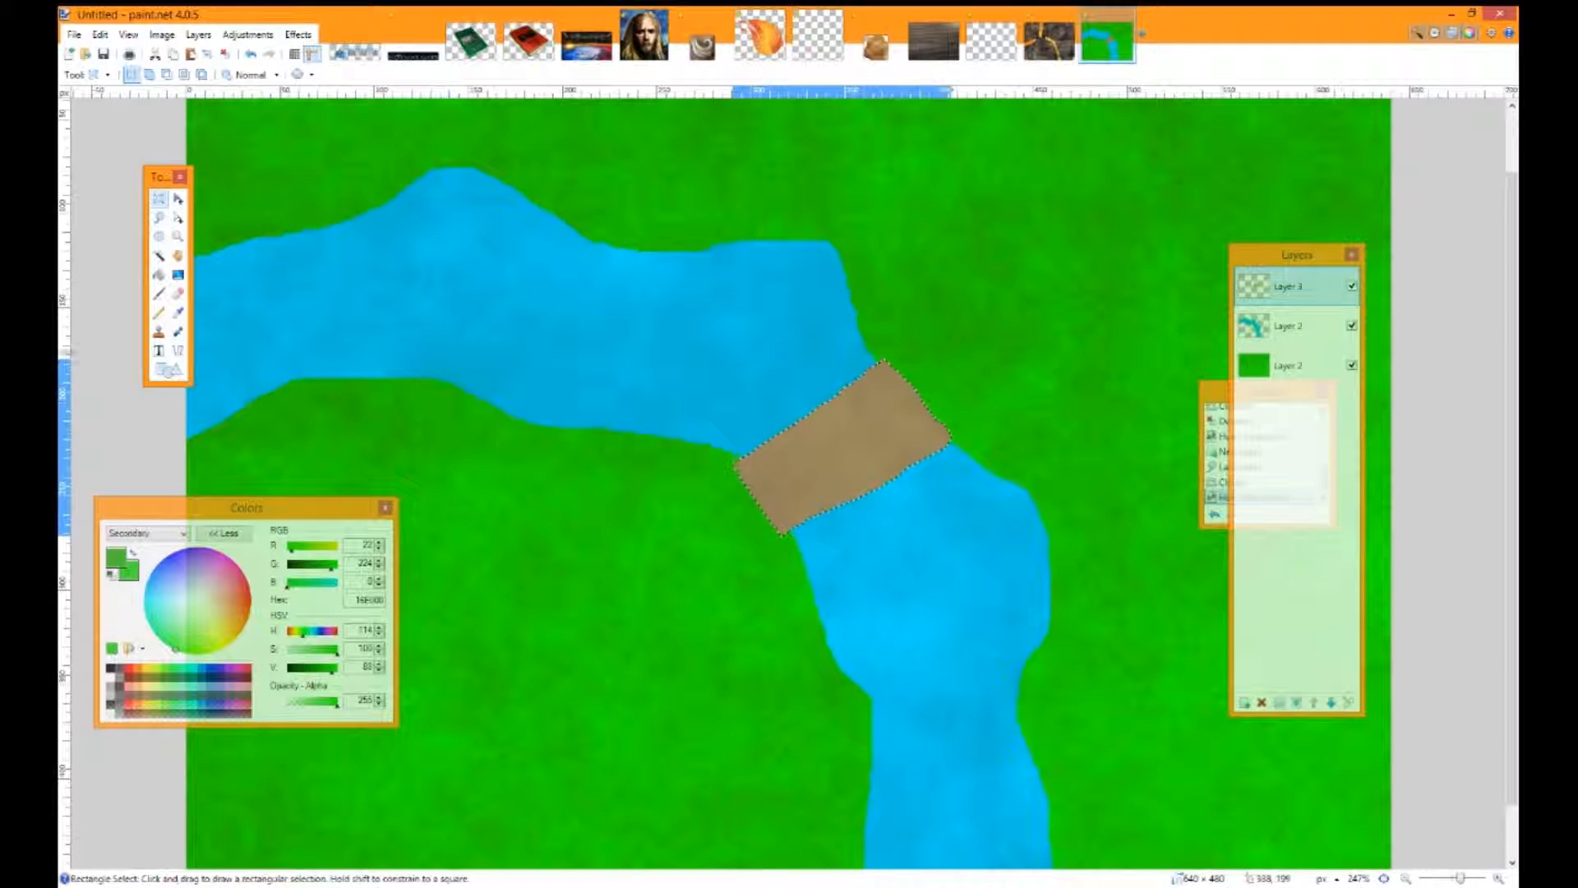
Copy the 32 × 32 rock from Elements Icons_water.png and place it on the grass above the river's bend
{"action": "scroll", "coordinate": [1076, 454], "scroll_direction": "down", "scroll_amount": 6}
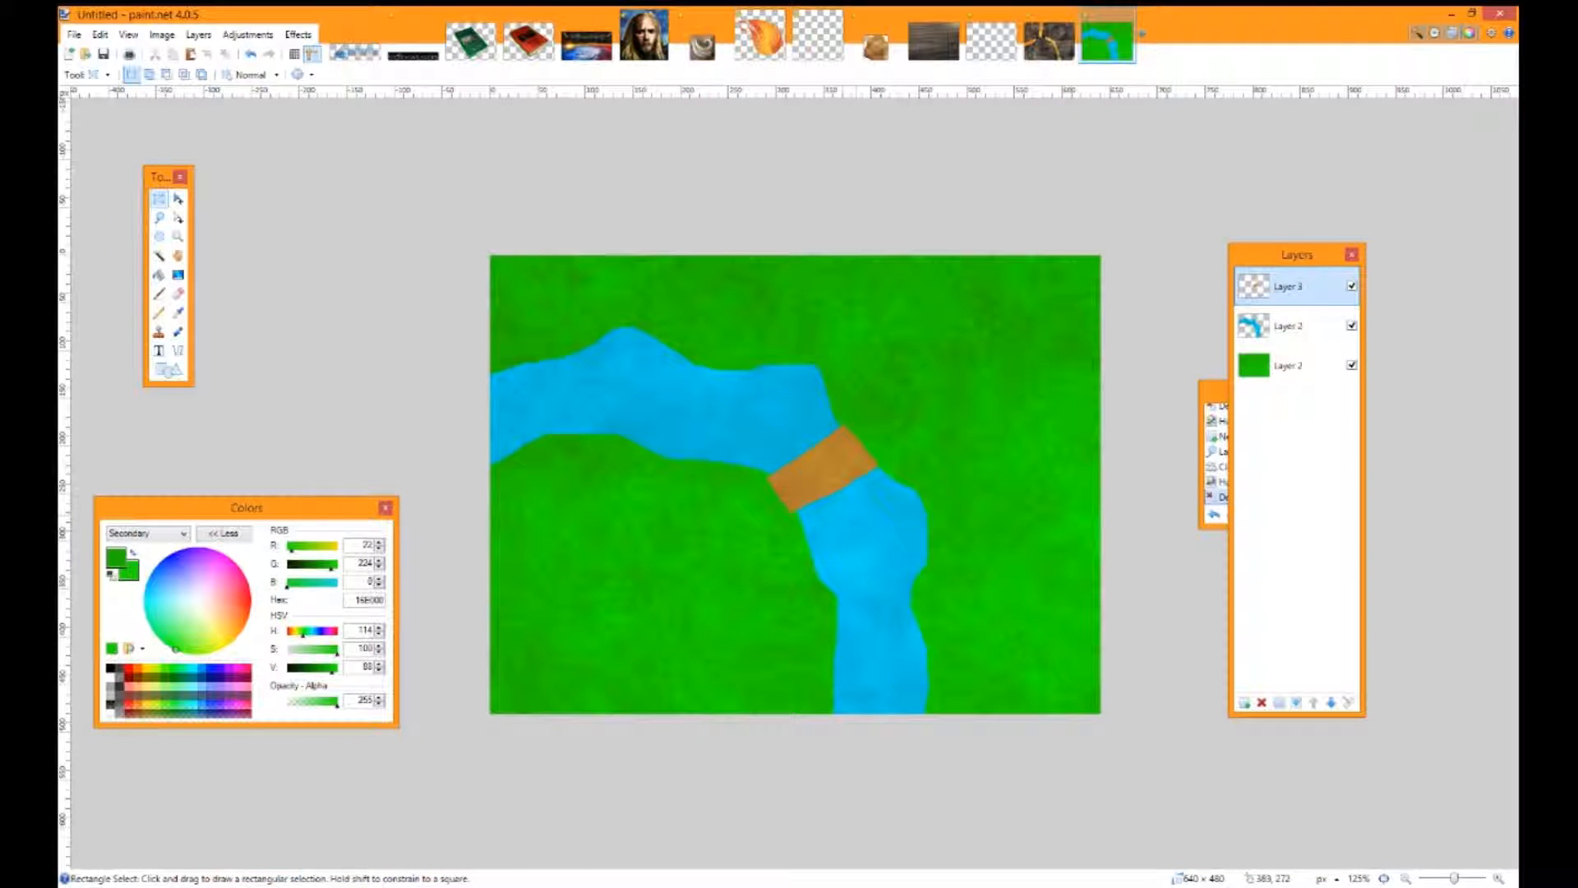
{"action": "scroll", "coordinate": [855, 515], "scroll_direction": "up", "scroll_amount": 3}
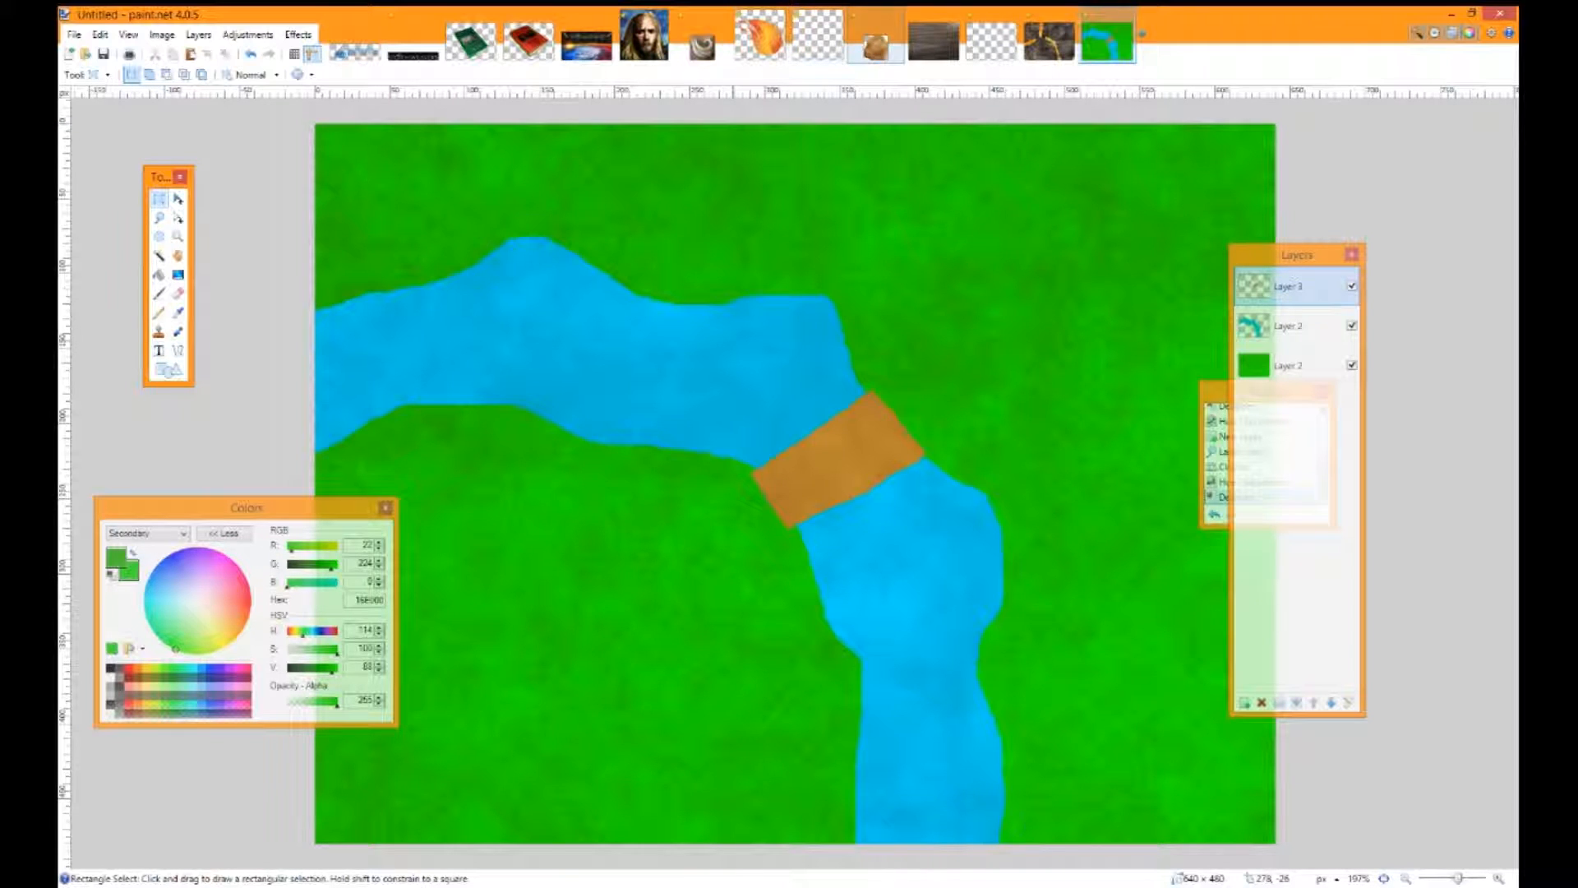
{"action": "left_click", "coordinate": [875, 45]}
{"action": "key", "text": "ctrl+a"}
{"action": "key", "text": "ctrl+c"}
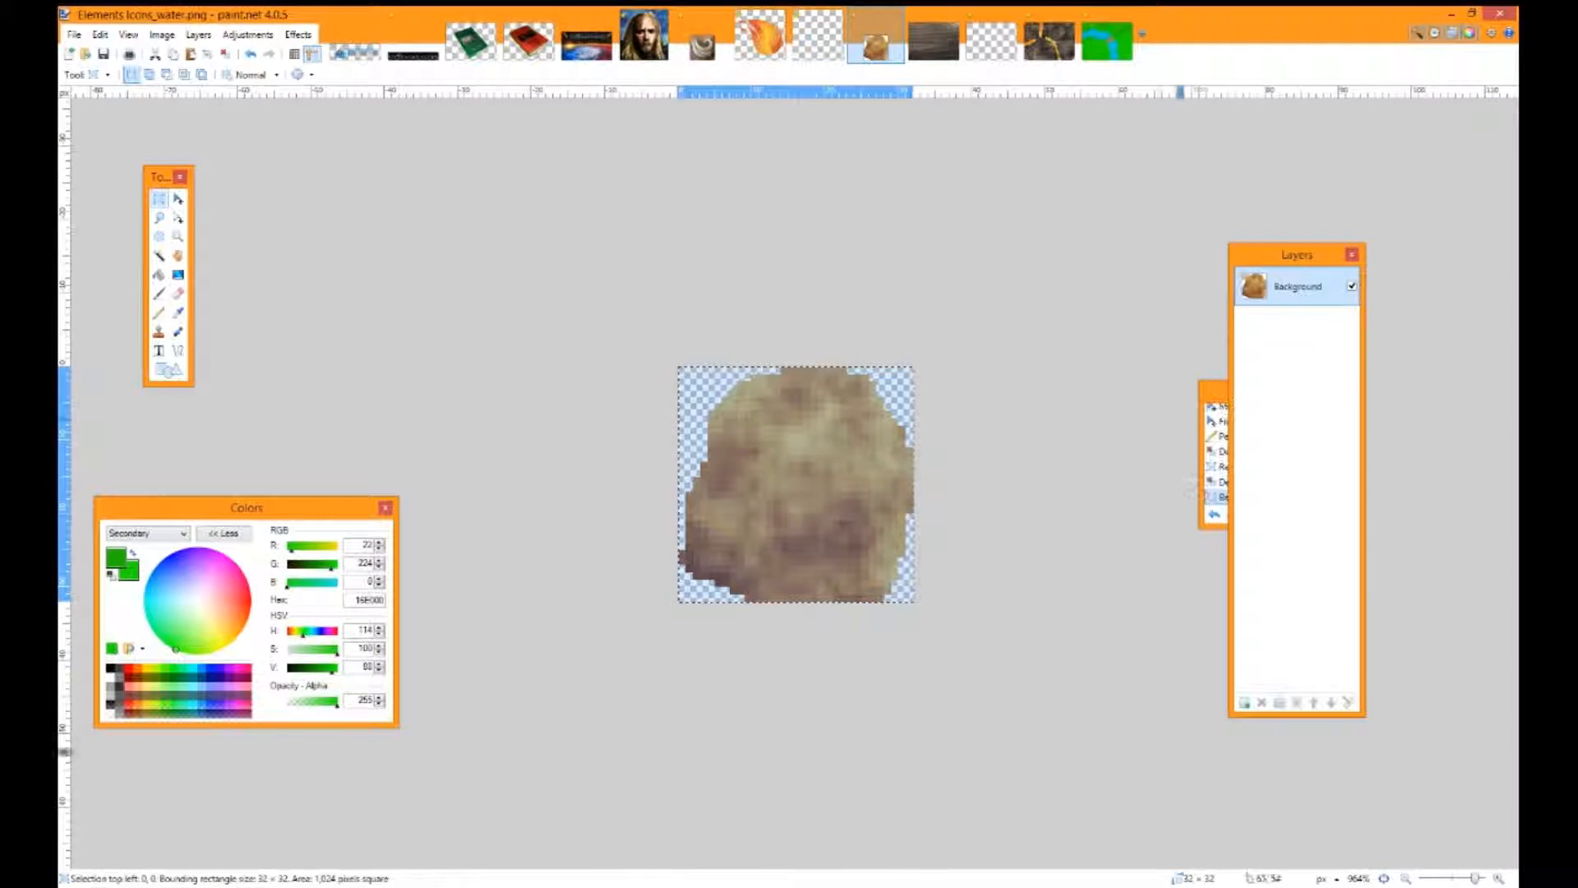
{"action": "left_click", "coordinate": [1106, 41]}
{"action": "key", "text": "ctrl+shift+v"}
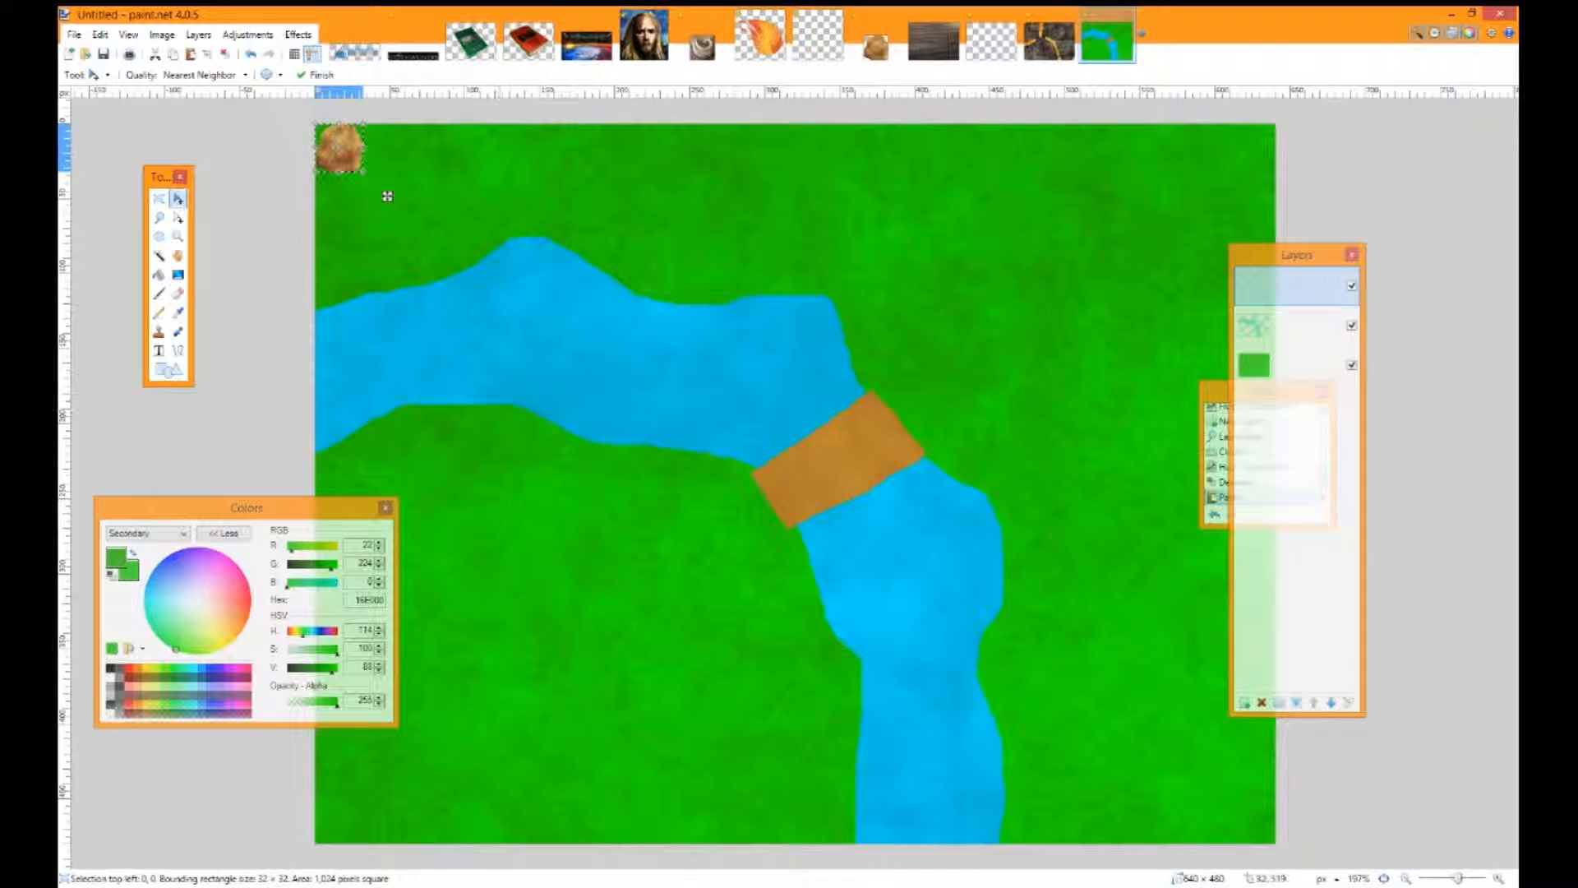
{"action": "left_click_drag", "start_coordinate": [387, 196], "coordinate": [887, 259]}
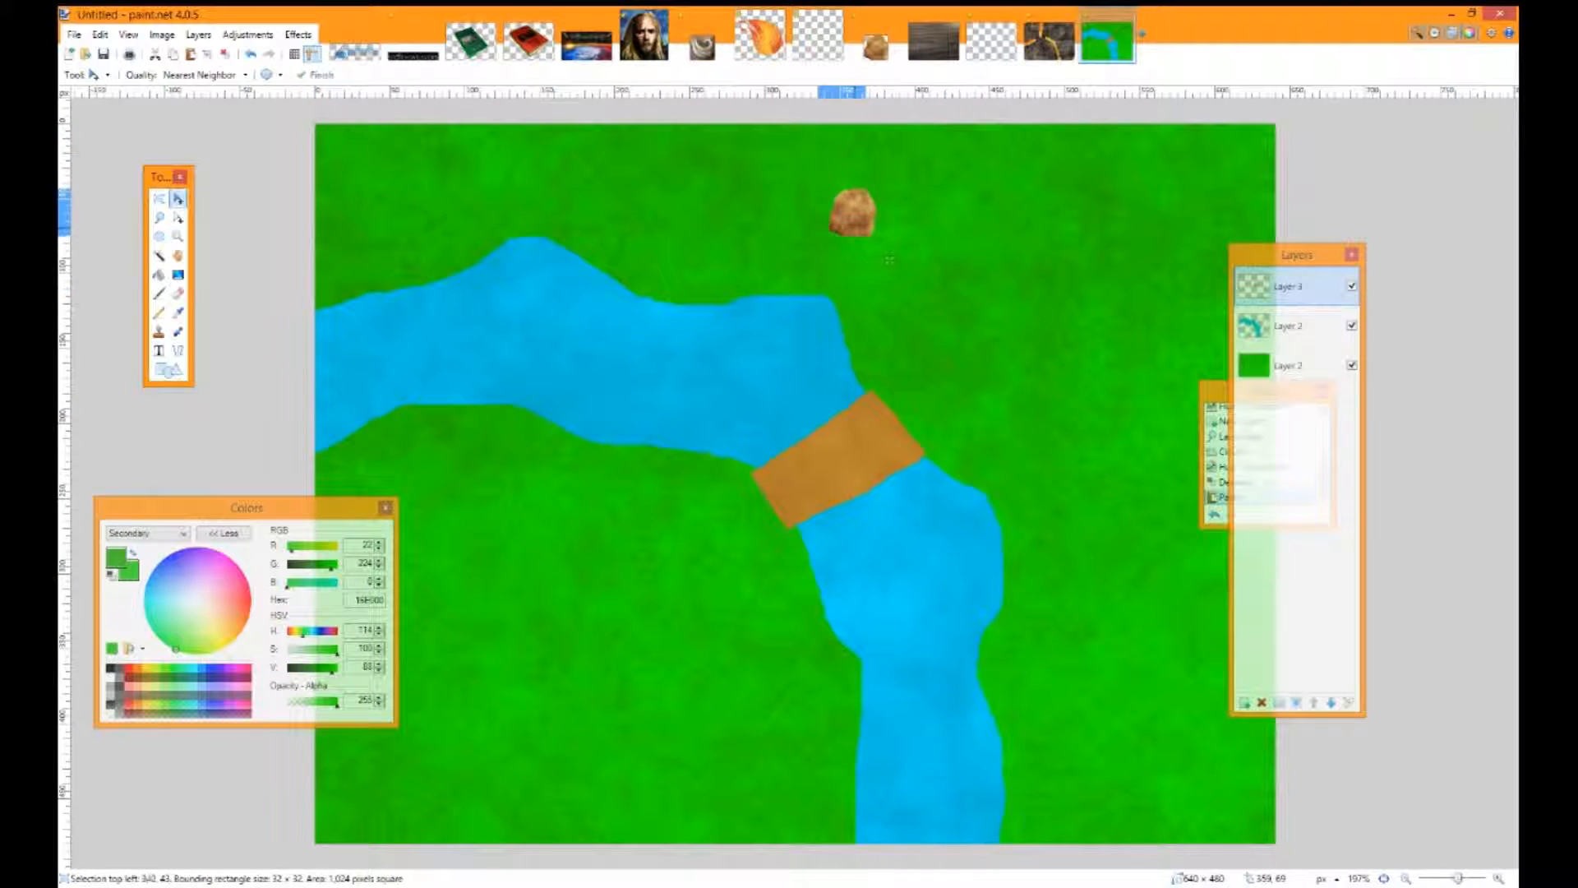
Paste three more rocks: on the grass below the river's left part, beside its lower right bank, and near the canvas's top-right corner
{"action": "key", "text": "ctrl+v"}
{"action": "left_click_drag", "start_coordinate": [364, 172], "coordinate": [504, 540]}
{"action": "key", "text": "ctrl+z"}
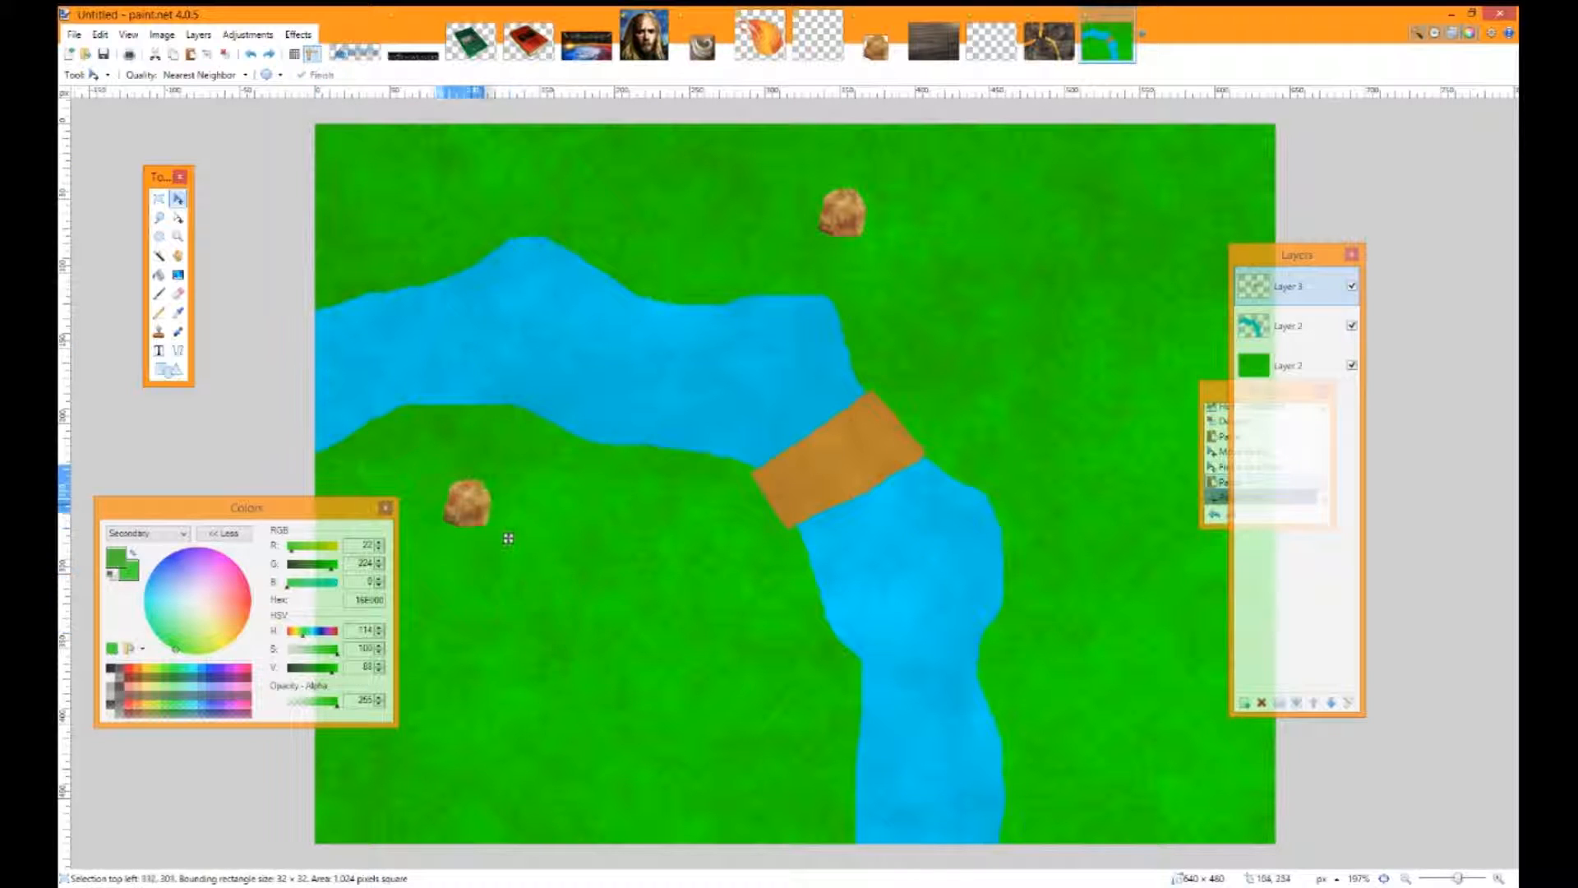
{"action": "key", "text": "ctrl+v"}
{"action": "left_click_drag", "start_coordinate": [387, 196], "coordinate": [1069, 703]}
{"action": "key", "text": "ctrl+v"}
{"action": "left_click_drag", "start_coordinate": [387, 195], "coordinate": [1234, 215]}
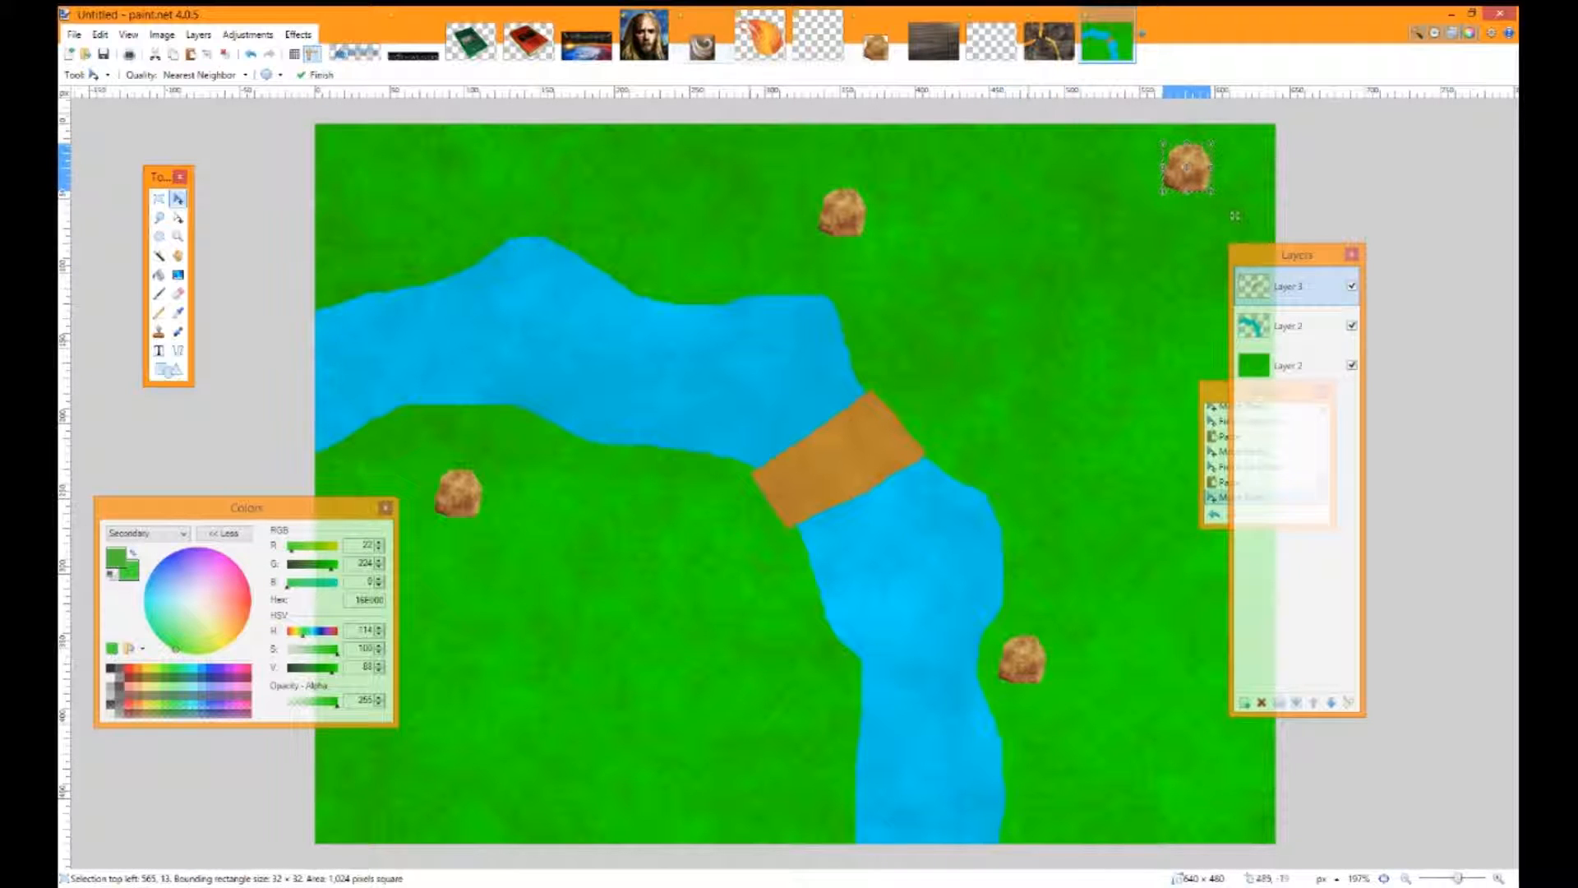
{"action": "left_click", "coordinate": [298, 33]}
{"action": "mouse_move", "coordinate": [316, 141]}
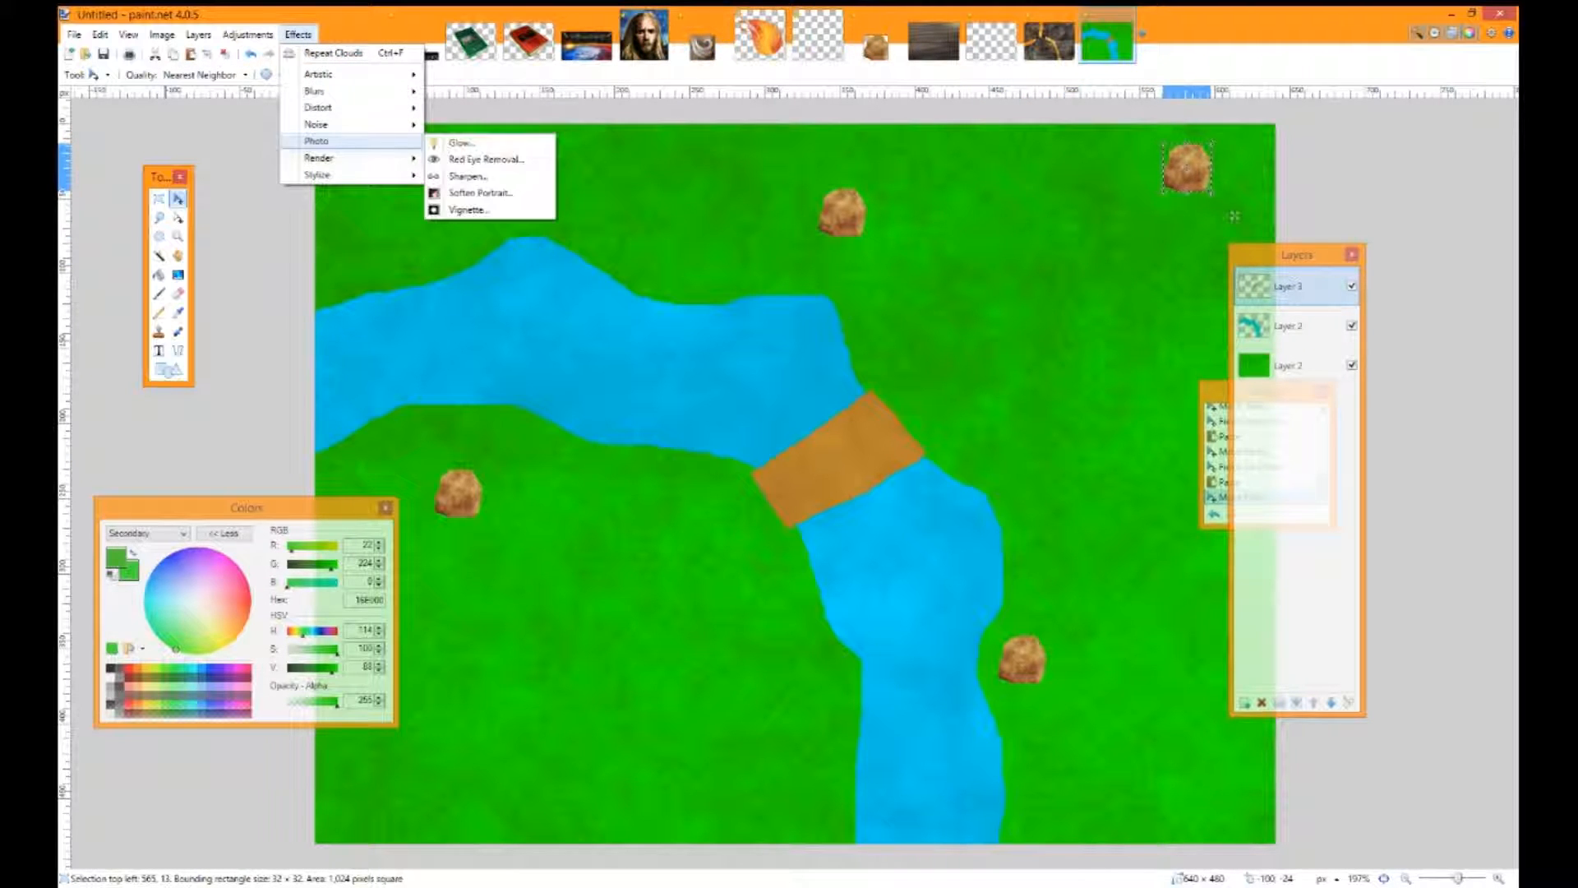
{"action": "left_click", "coordinate": [480, 192]}
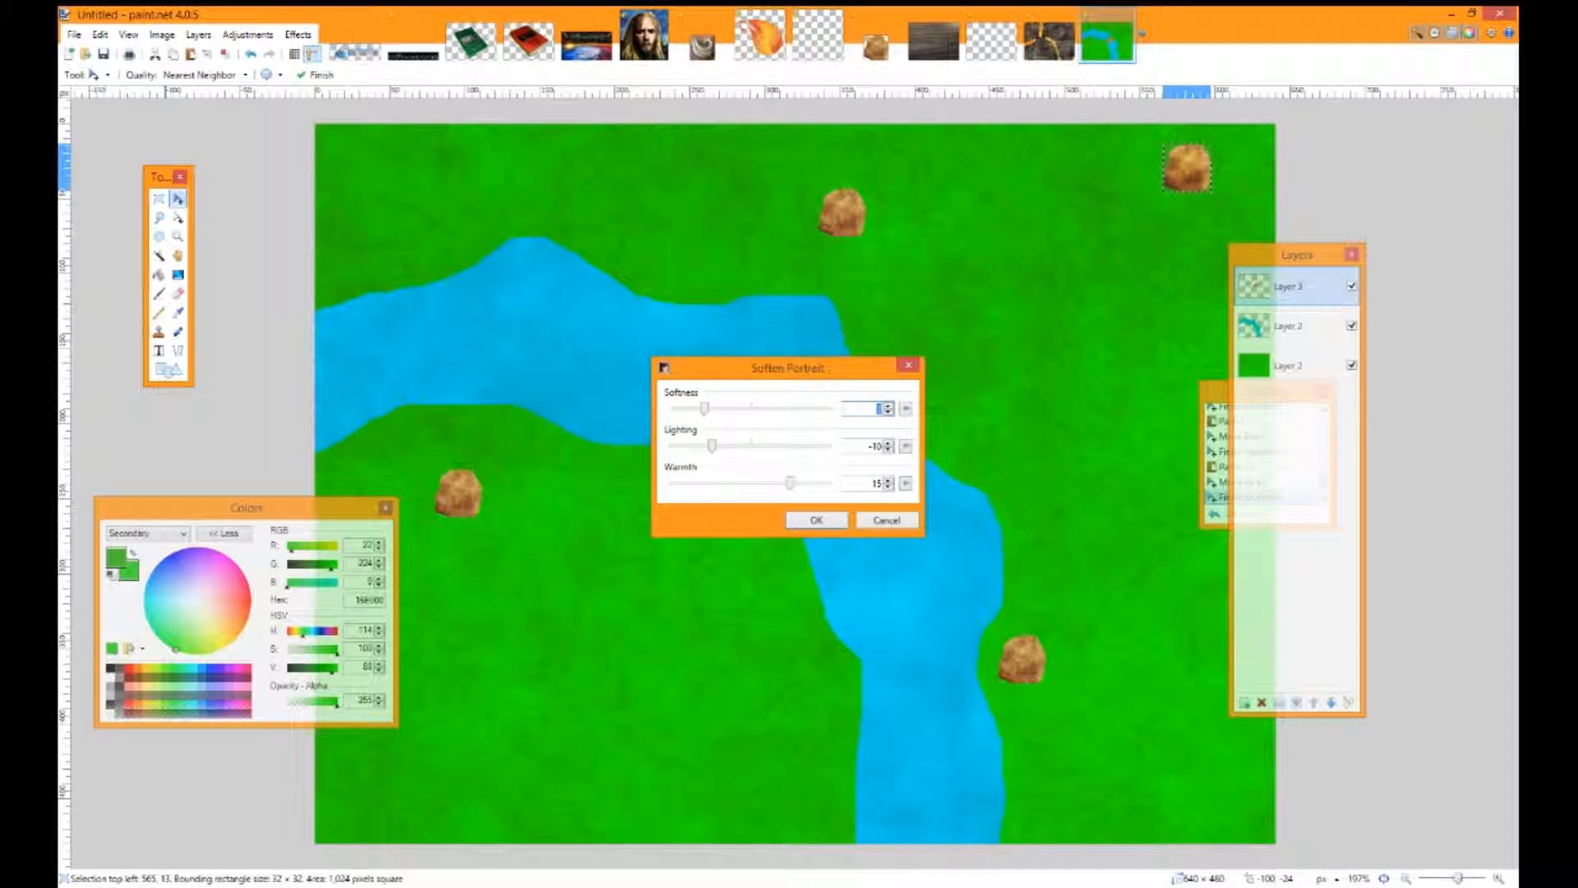
{"action": "left_click_drag", "start_coordinate": [789, 368], "coordinate": [605, 282]}
{"action": "left_click", "coordinate": [704, 435]}
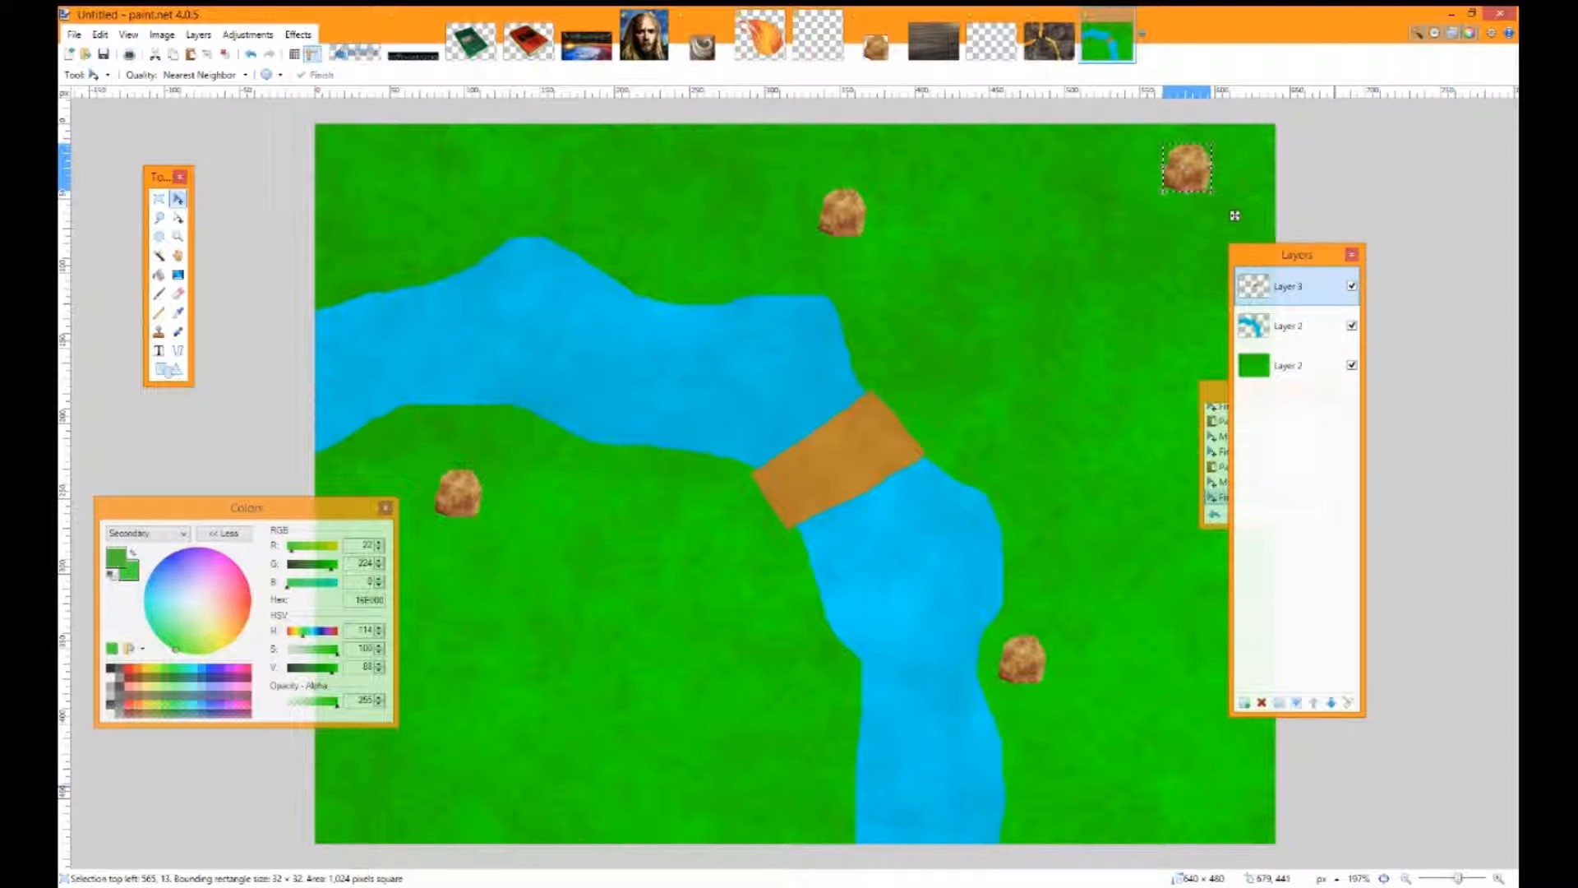
Merge the rock layer and the river layer down into the grass layer, and deselect the rock
{"action": "key", "text": "ctrl+m"}
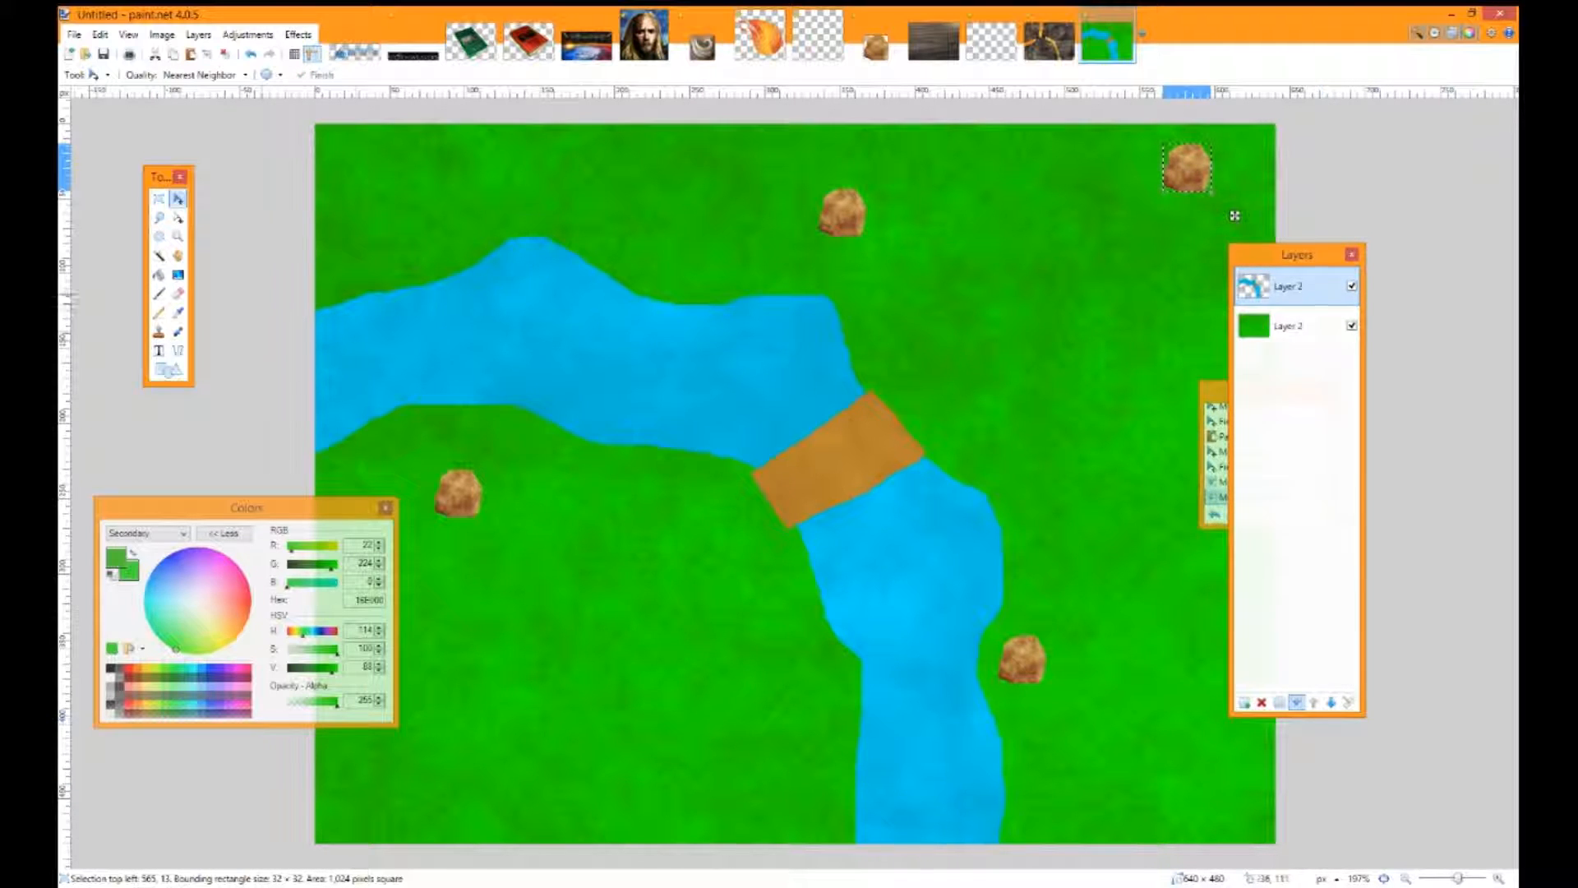
{"action": "key", "text": "ctrl+m"}
{"action": "left_click", "coordinate": [159, 199]}
{"action": "key", "text": "ctrl+d"}
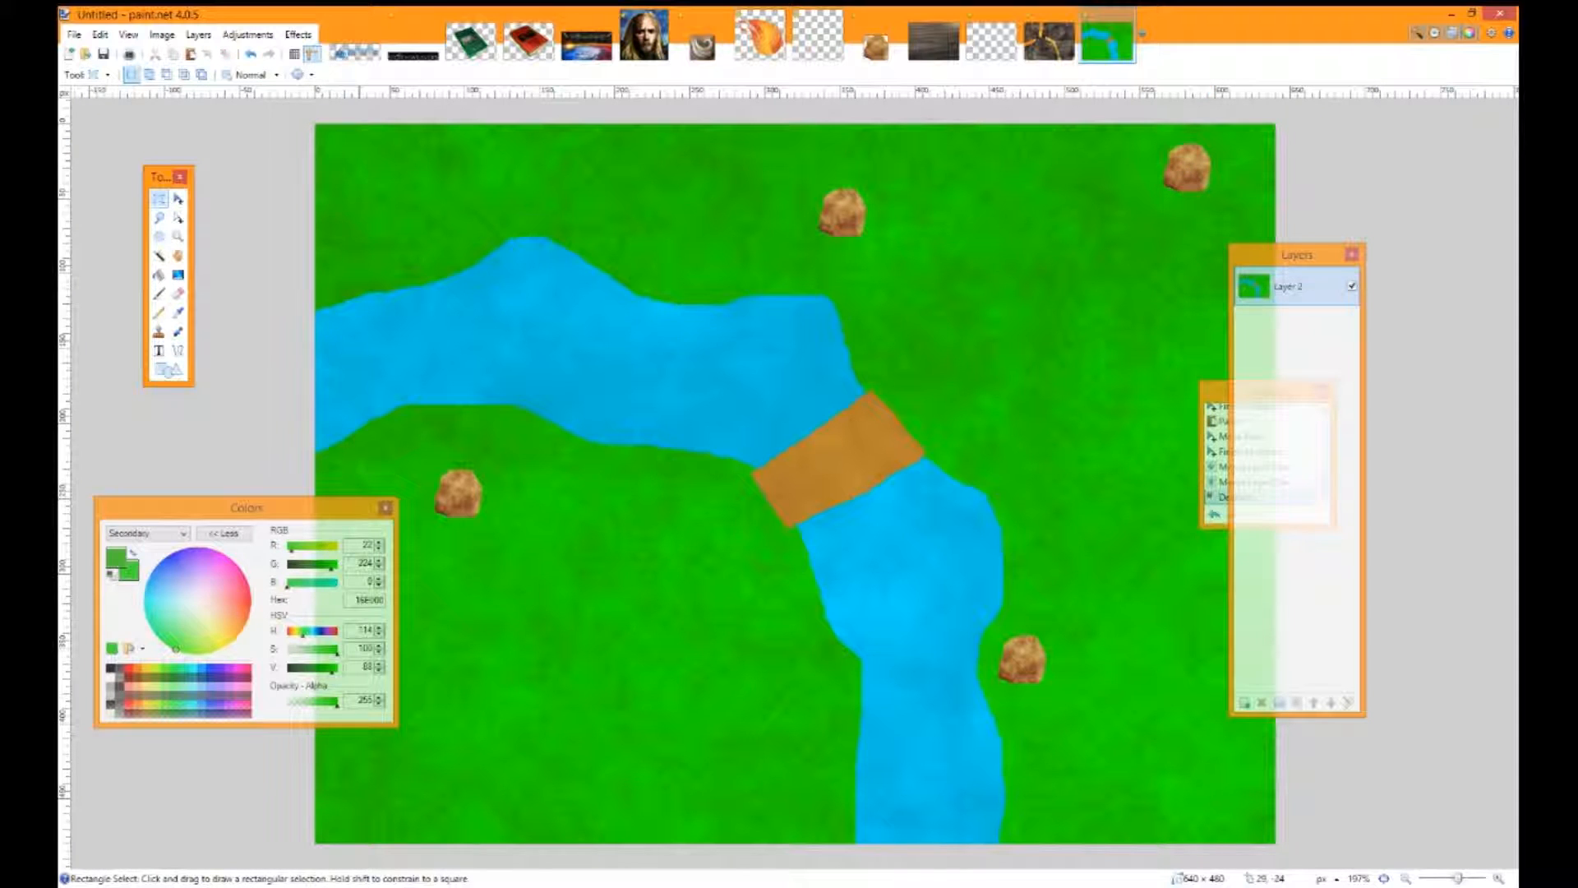
{"action": "left_click", "coordinate": [298, 34]}
{"action": "mouse_move", "coordinate": [318, 141]}
{"action": "left_click", "coordinate": [477, 191]}
{"action": "left_click_drag", "start_coordinate": [787, 368], "coordinate": [1307, 338]}
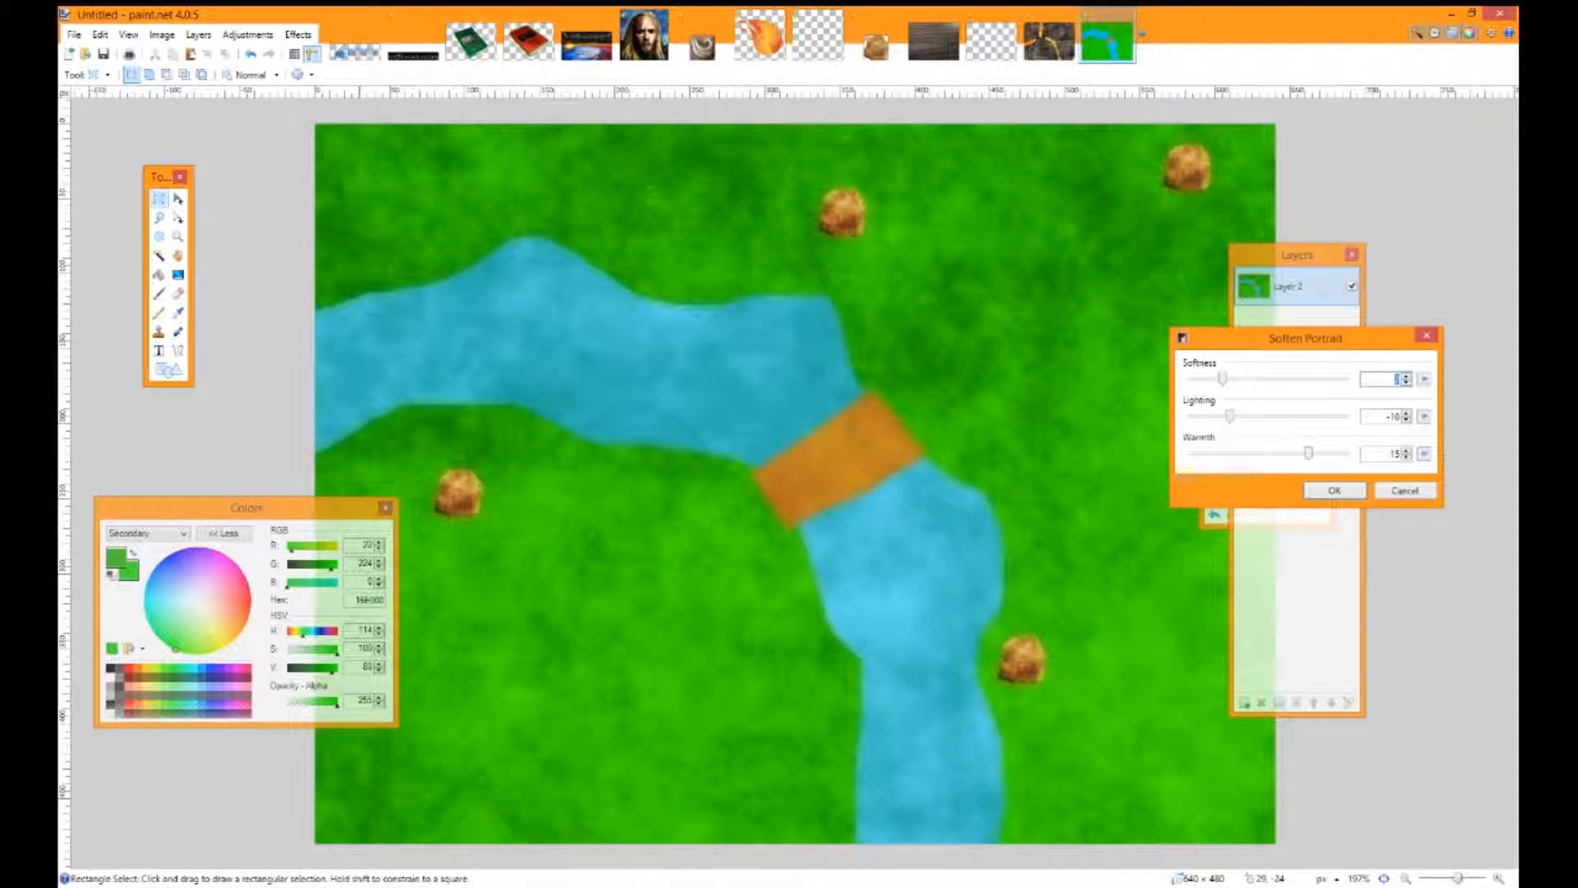
{"action": "type", "text": "0"}
{"action": "left_click_drag", "start_coordinate": [1191, 378], "coordinate": [1207, 379]}
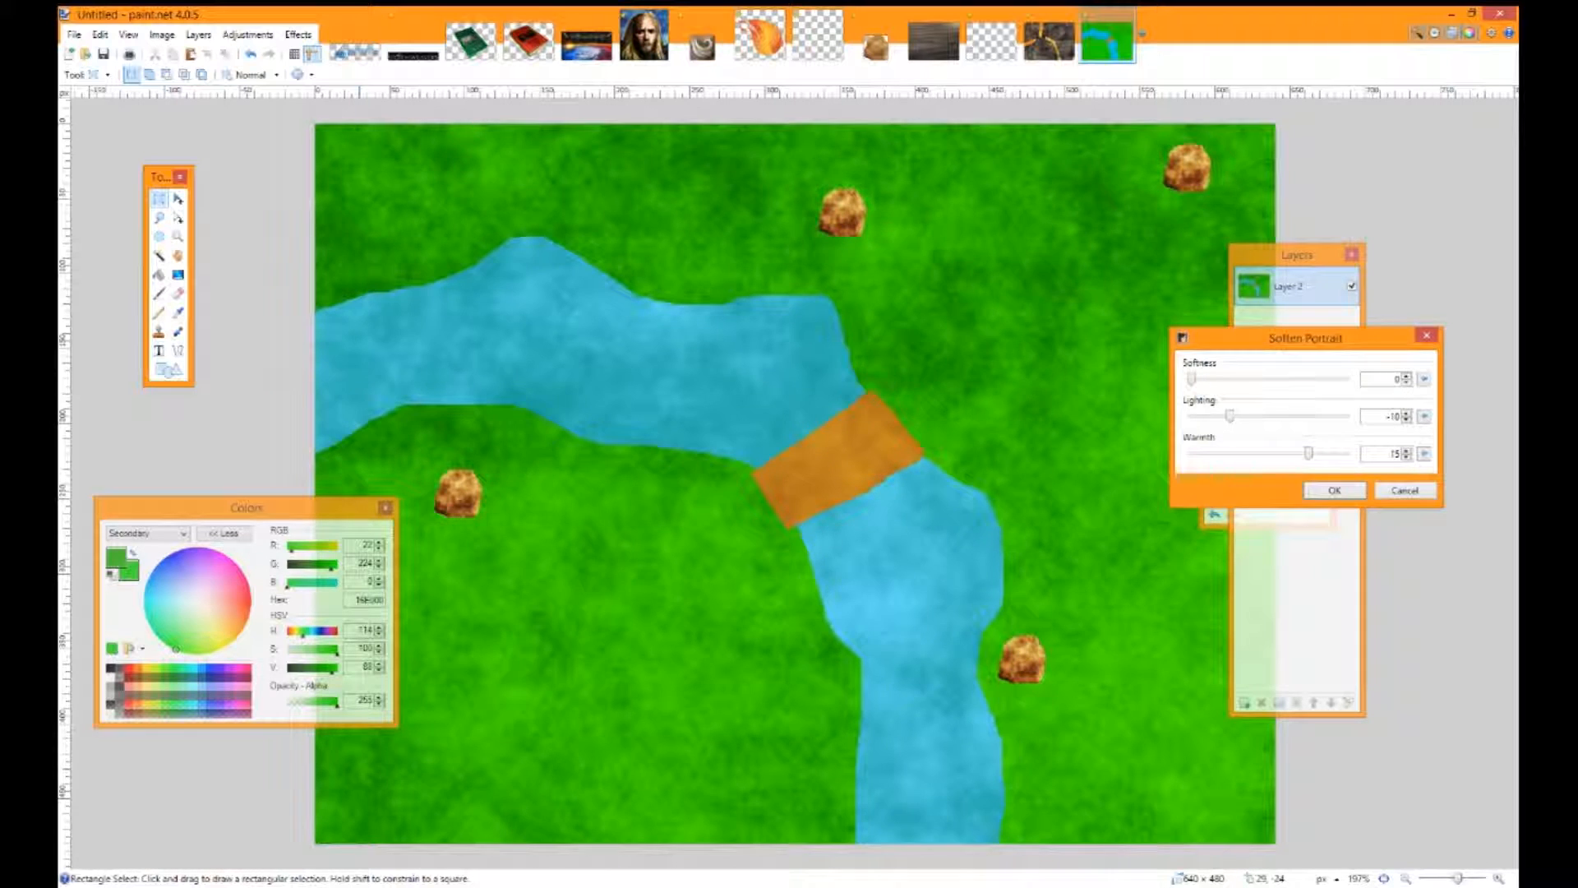
{"action": "left_click", "coordinate": [1405, 491]}
Undo the deselection and both layer merges
{"action": "key", "text": "ctrl+z"}
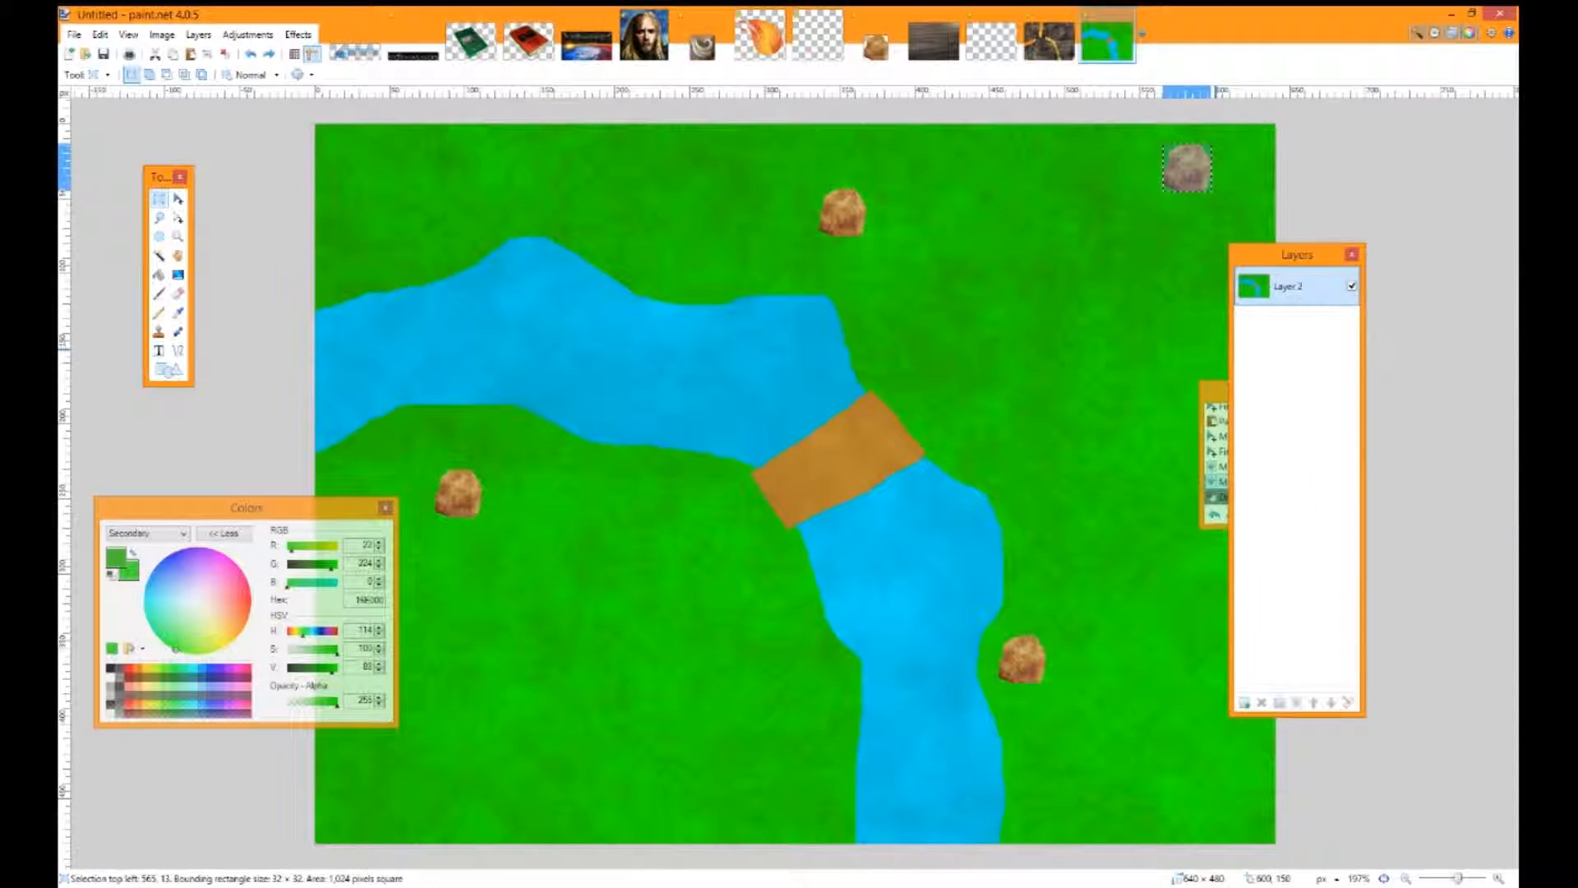
{"action": "key", "text": "ctrl+z"}
{"action": "key", "text": "ctrl+z"}
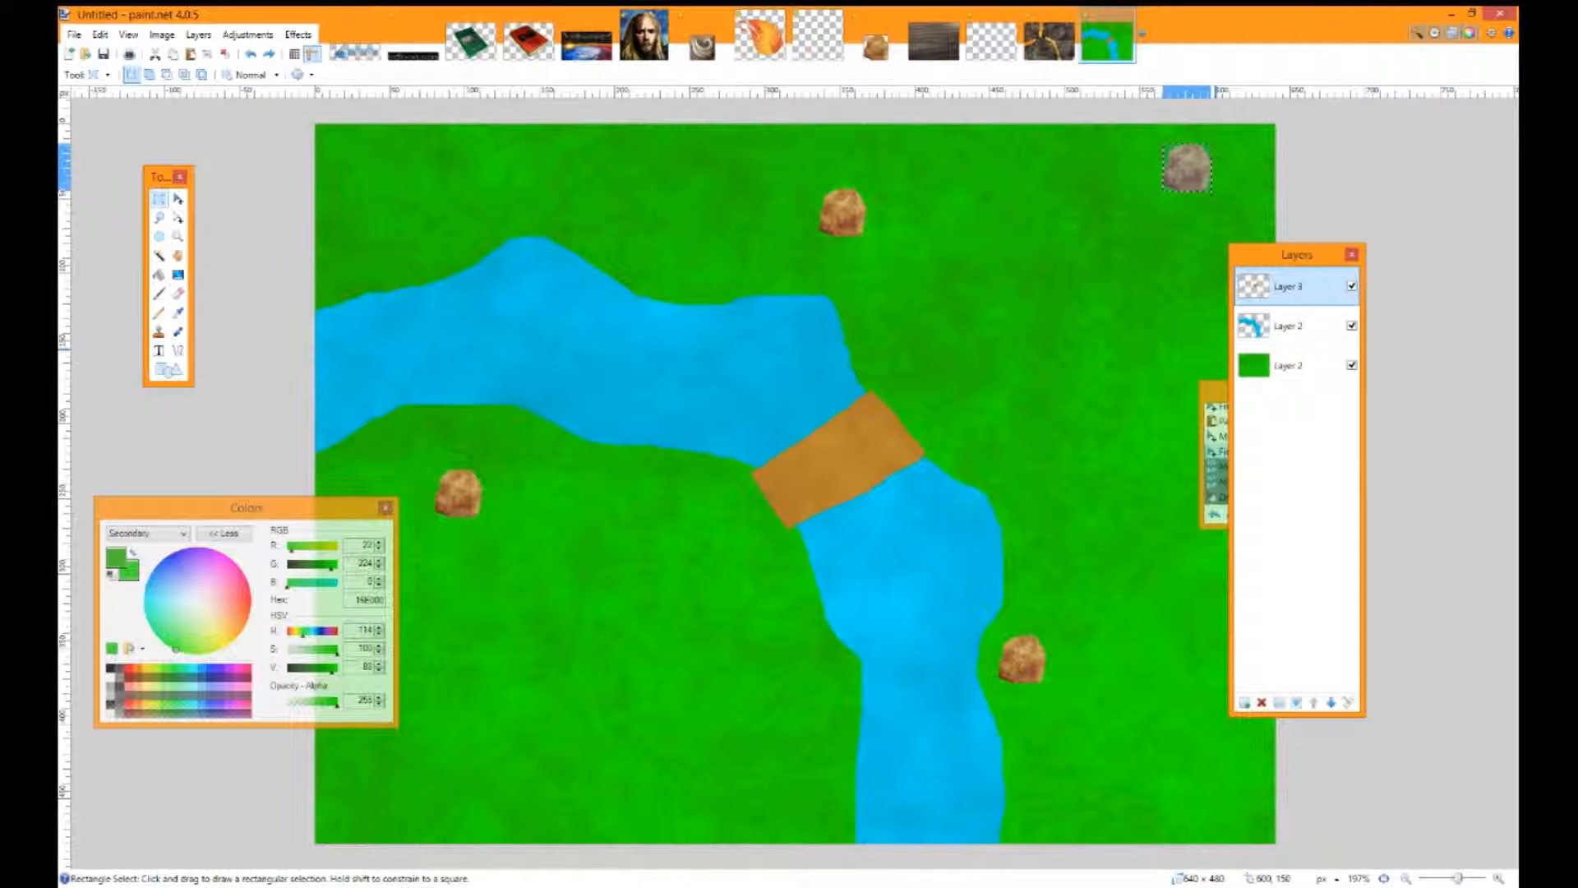
Merge the river and bridge layer down into the grass layer, keeping the rocks separate, and clear the selection
{"action": "left_click", "coordinate": [1298, 326]}
{"action": "left_click", "coordinate": [1296, 702]}
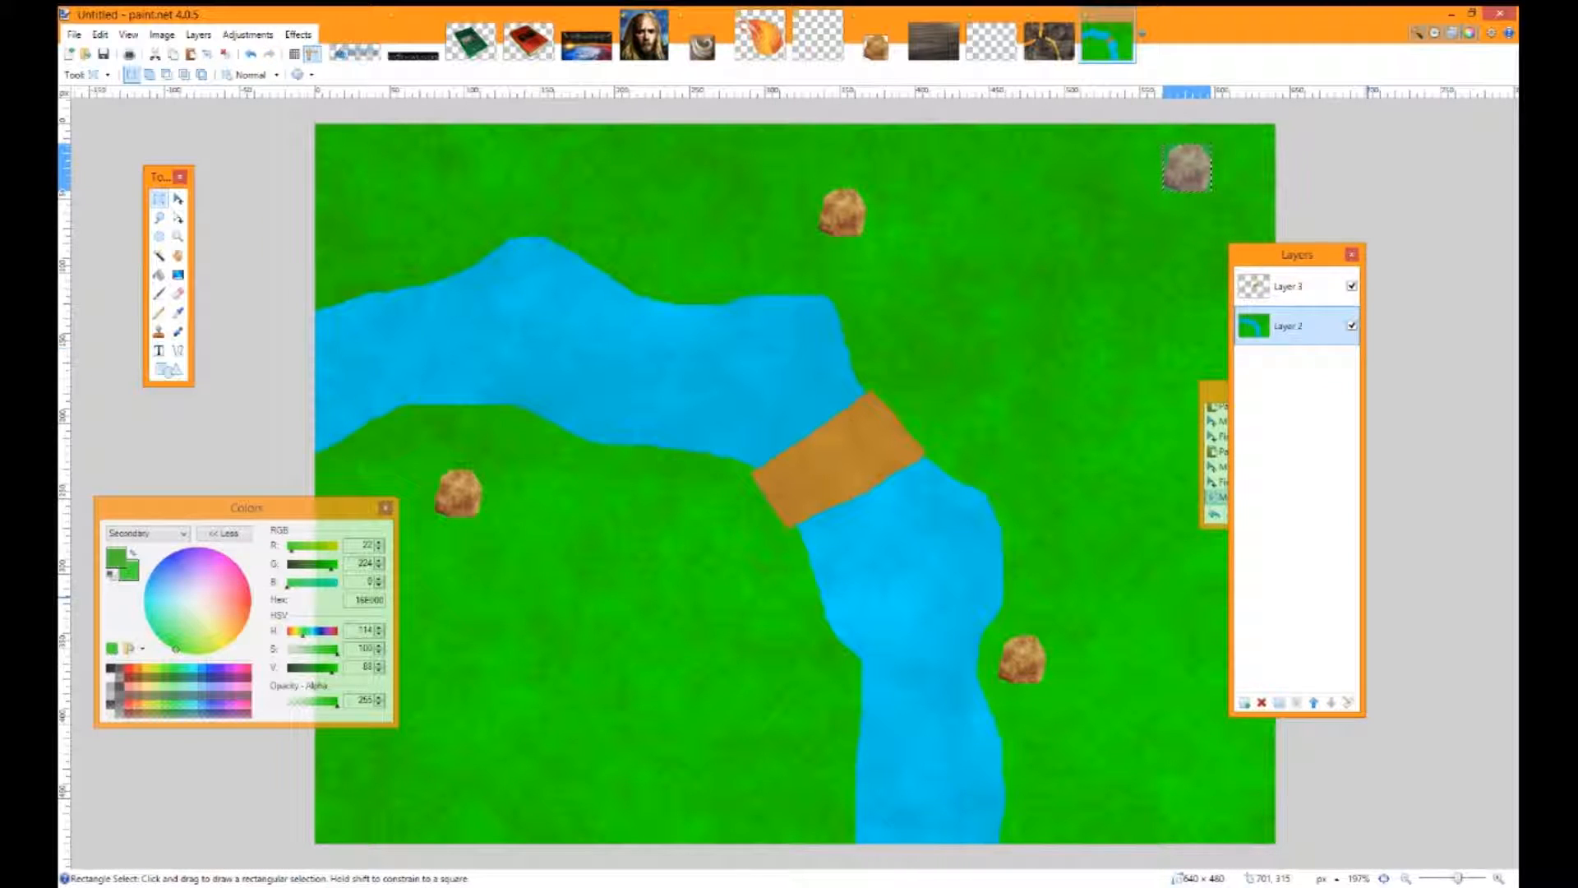
{"action": "left_click", "coordinate": [1298, 286]}
{"action": "key", "text": "ctrl+d"}
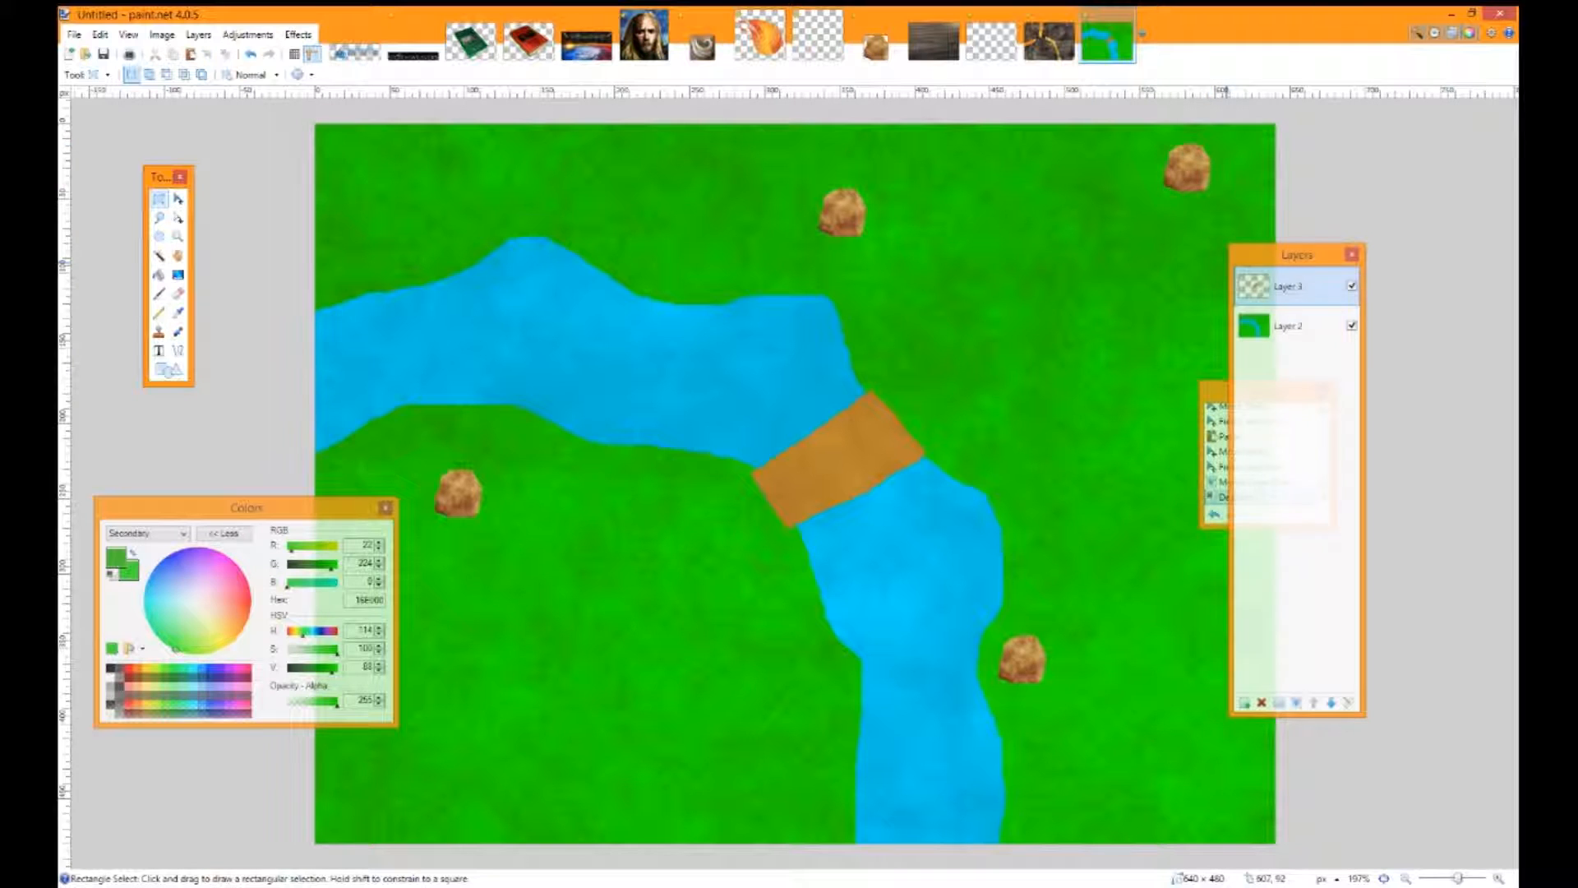
Apply Soften Portrait to the merged river and grass layer with softness 1, lighting -9 and warmth 20
{"action": "left_click", "coordinate": [1299, 326]}
{"action": "left_click", "coordinate": [297, 33]}
{"action": "mouse_move", "coordinate": [353, 137]}
{"action": "left_click", "coordinate": [485, 193]}
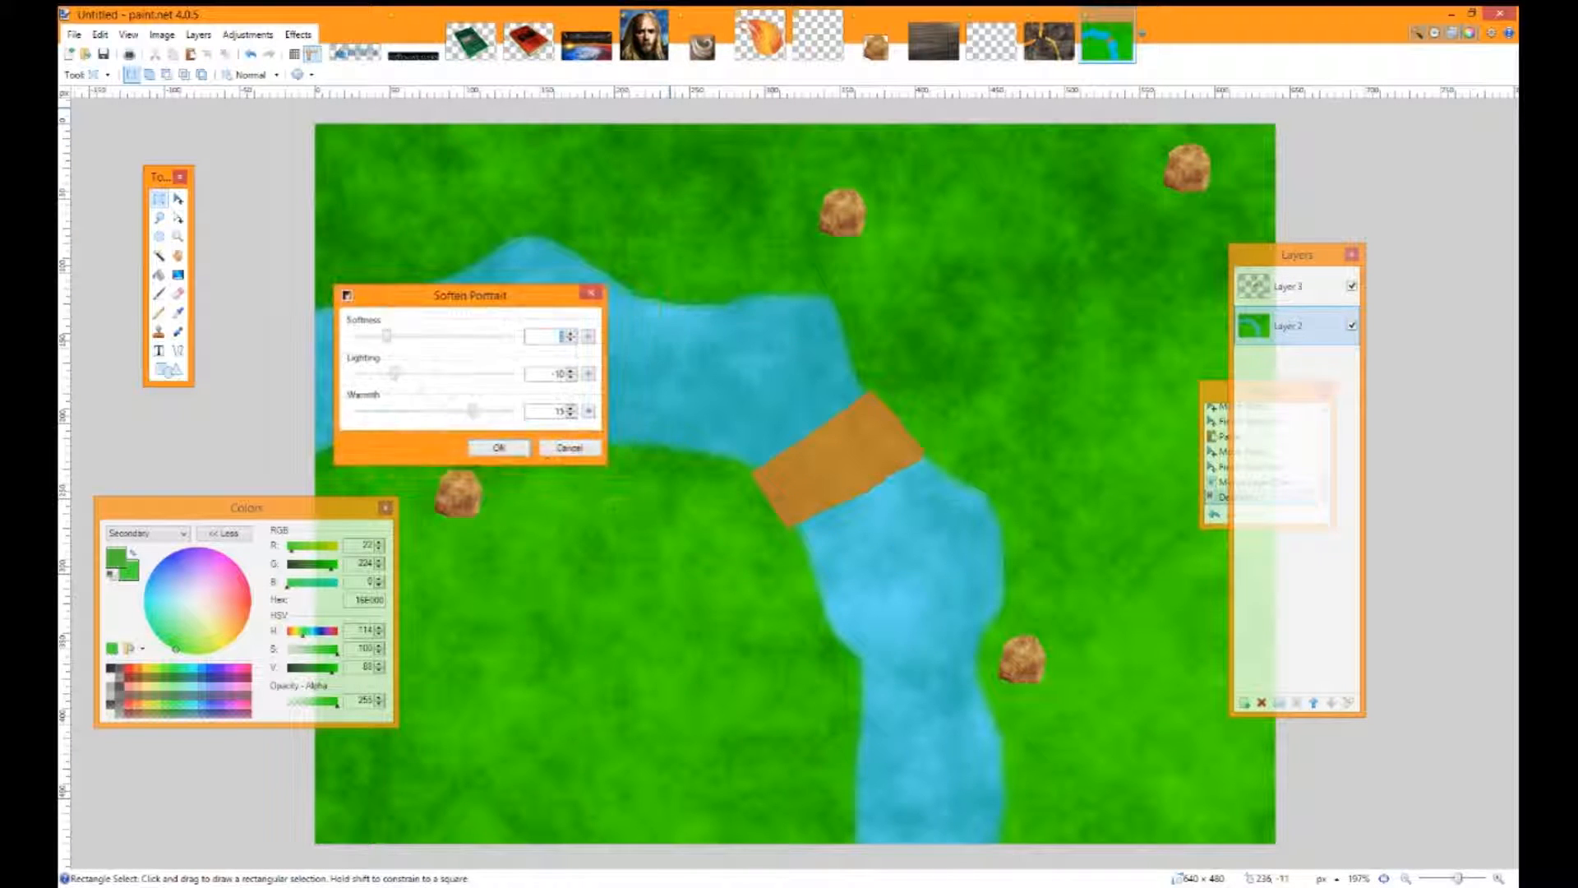
{"action": "left_click_drag", "start_coordinate": [460, 296], "coordinate": [276, 270]}
{"action": "mouse_move", "coordinate": [204, 308]}
{"action": "left_mouse_down"}
{"action": "mouse_move", "coordinate": [172, 308]}
{"action": "mouse_move", "coordinate": [189, 308]}
{"action": "left_mouse_up"}
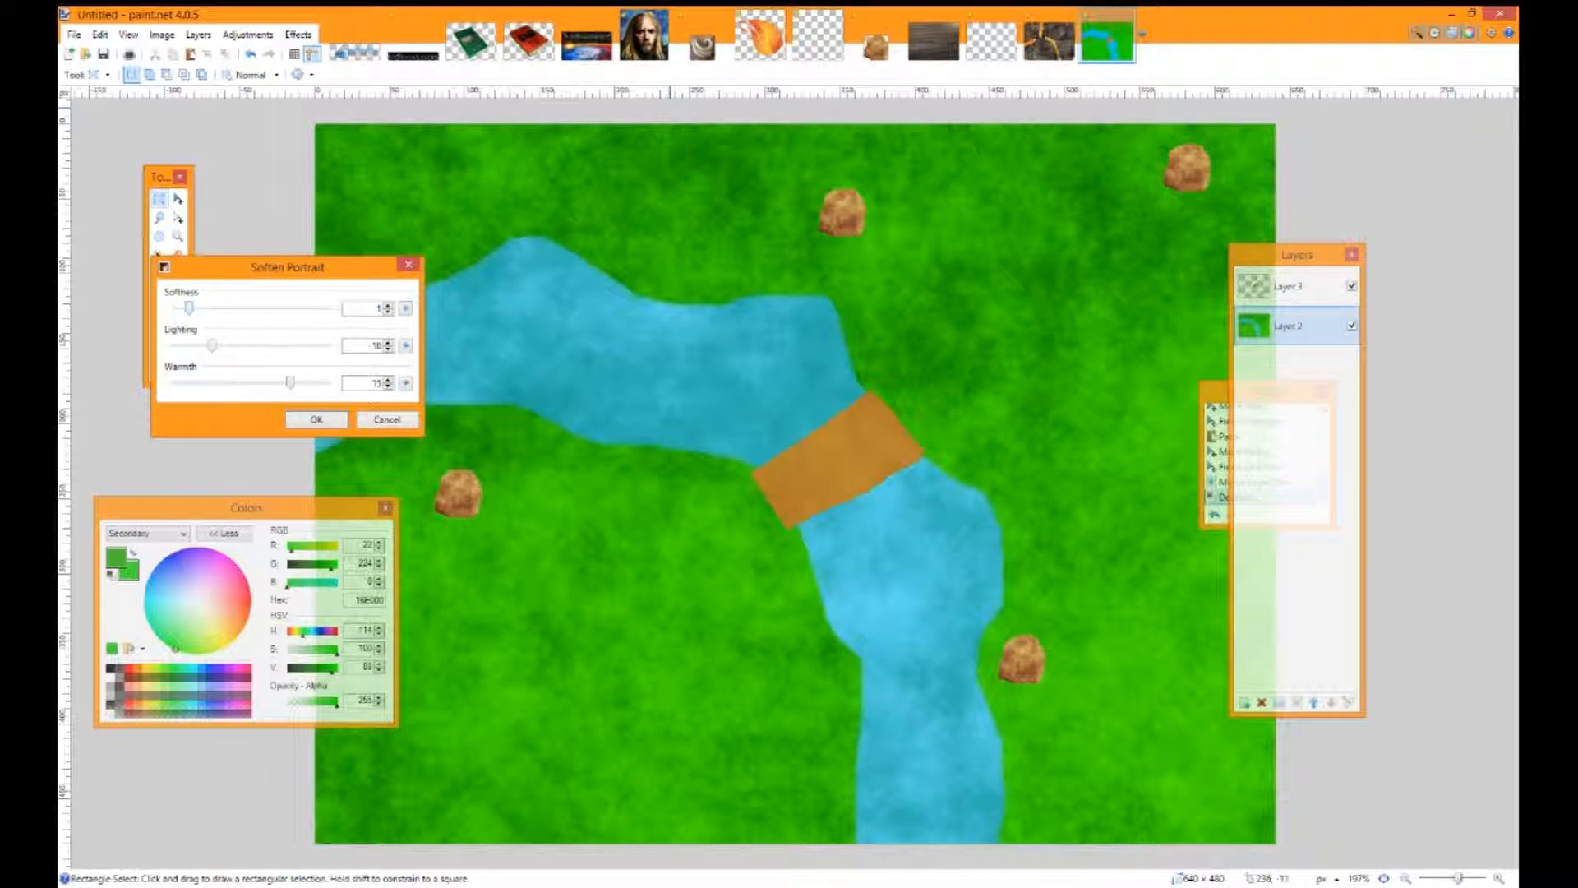
{"action": "mouse_move", "coordinate": [197, 345]}
{"action": "left_mouse_down"}
{"action": "mouse_move", "coordinate": [293, 345]}
{"action": "mouse_move", "coordinate": [203, 345]}
{"action": "left_mouse_up"}
{"action": "left_click", "coordinate": [317, 419]}
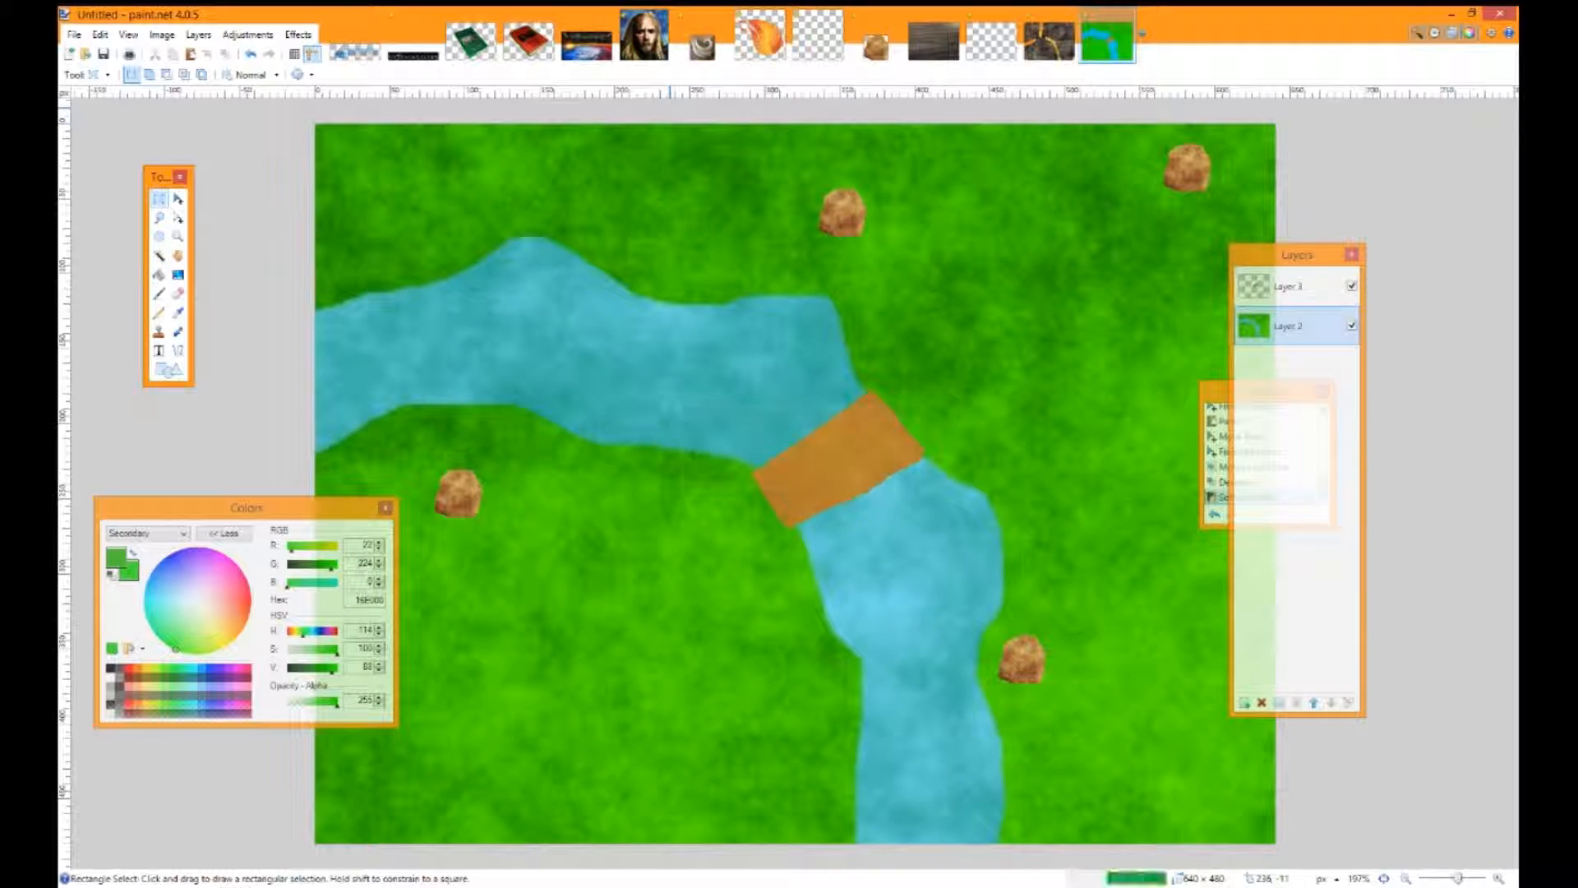
Apply Soften Portrait to the rock layer with softness 0, lighting -20 and a reduced warmth
{"action": "left_click", "coordinate": [1296, 286]}
{"action": "left_click", "coordinate": [297, 35]}
{"action": "mouse_move", "coordinate": [346, 156]}
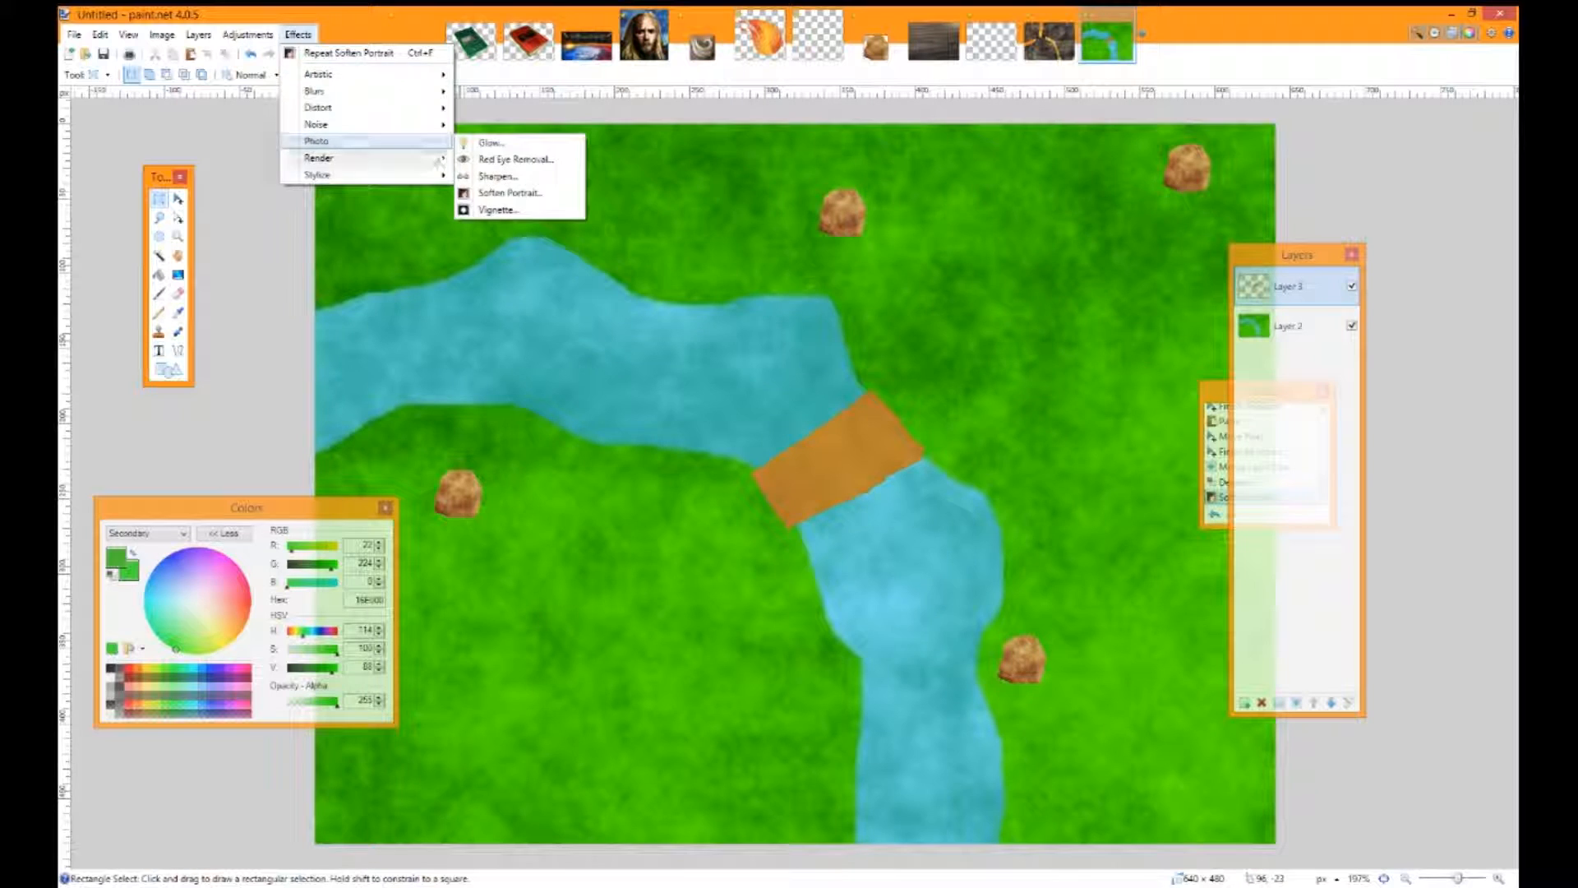
{"action": "left_click", "coordinate": [485, 194]}
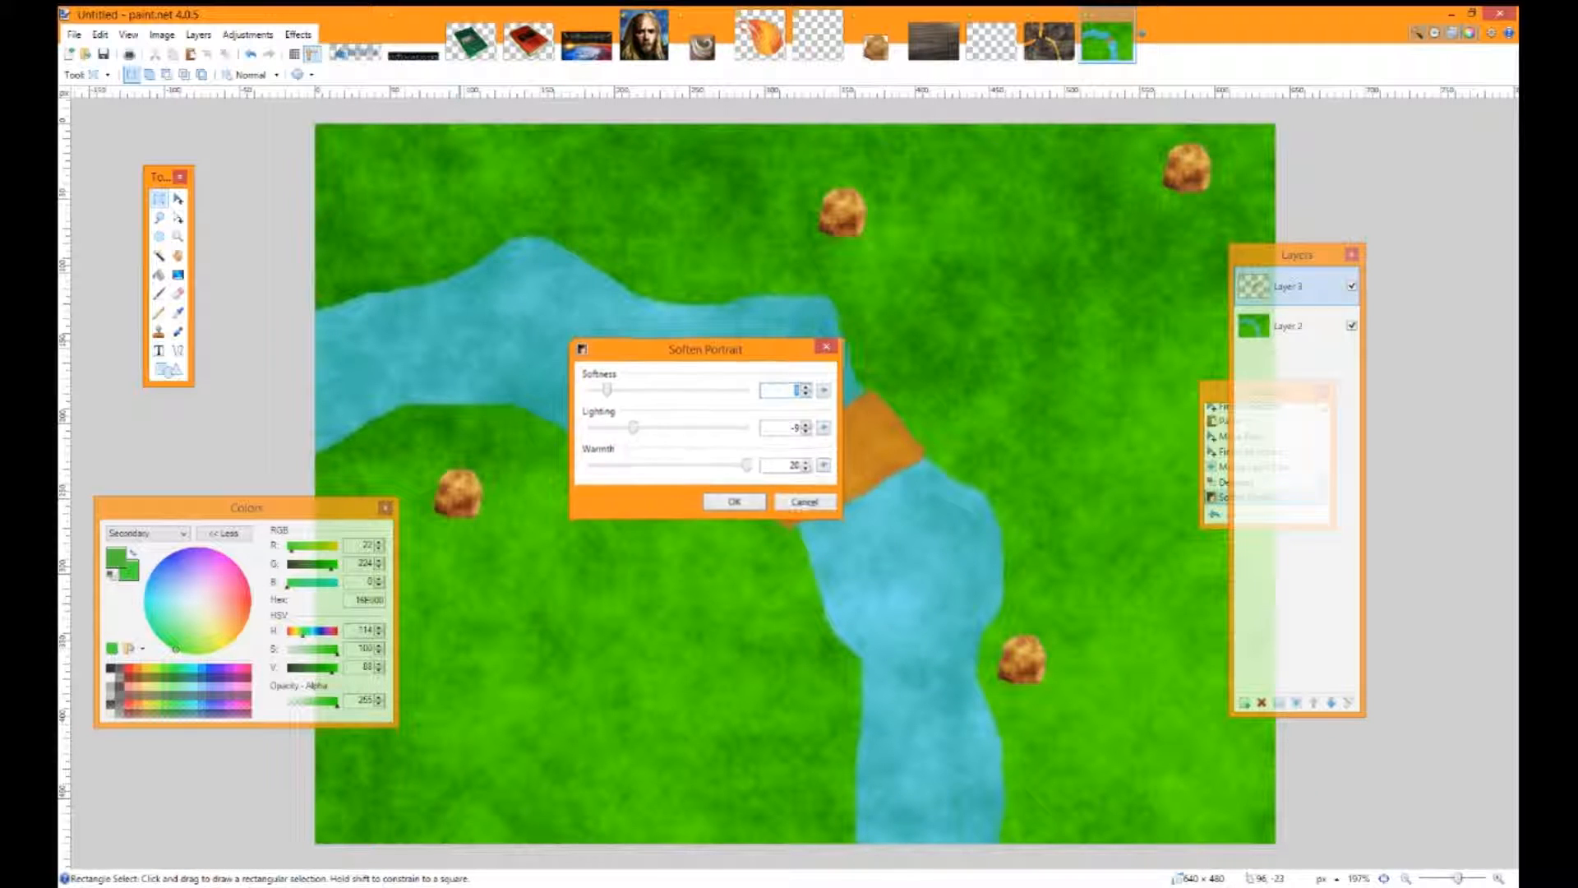
{"action": "left_click_drag", "start_coordinate": [705, 349], "coordinate": [280, 223]}
{"action": "left_click_drag", "start_coordinate": [210, 301], "coordinate": [168, 301]}
{"action": "left_click_drag", "start_coordinate": [323, 338], "coordinate": [168, 338]}
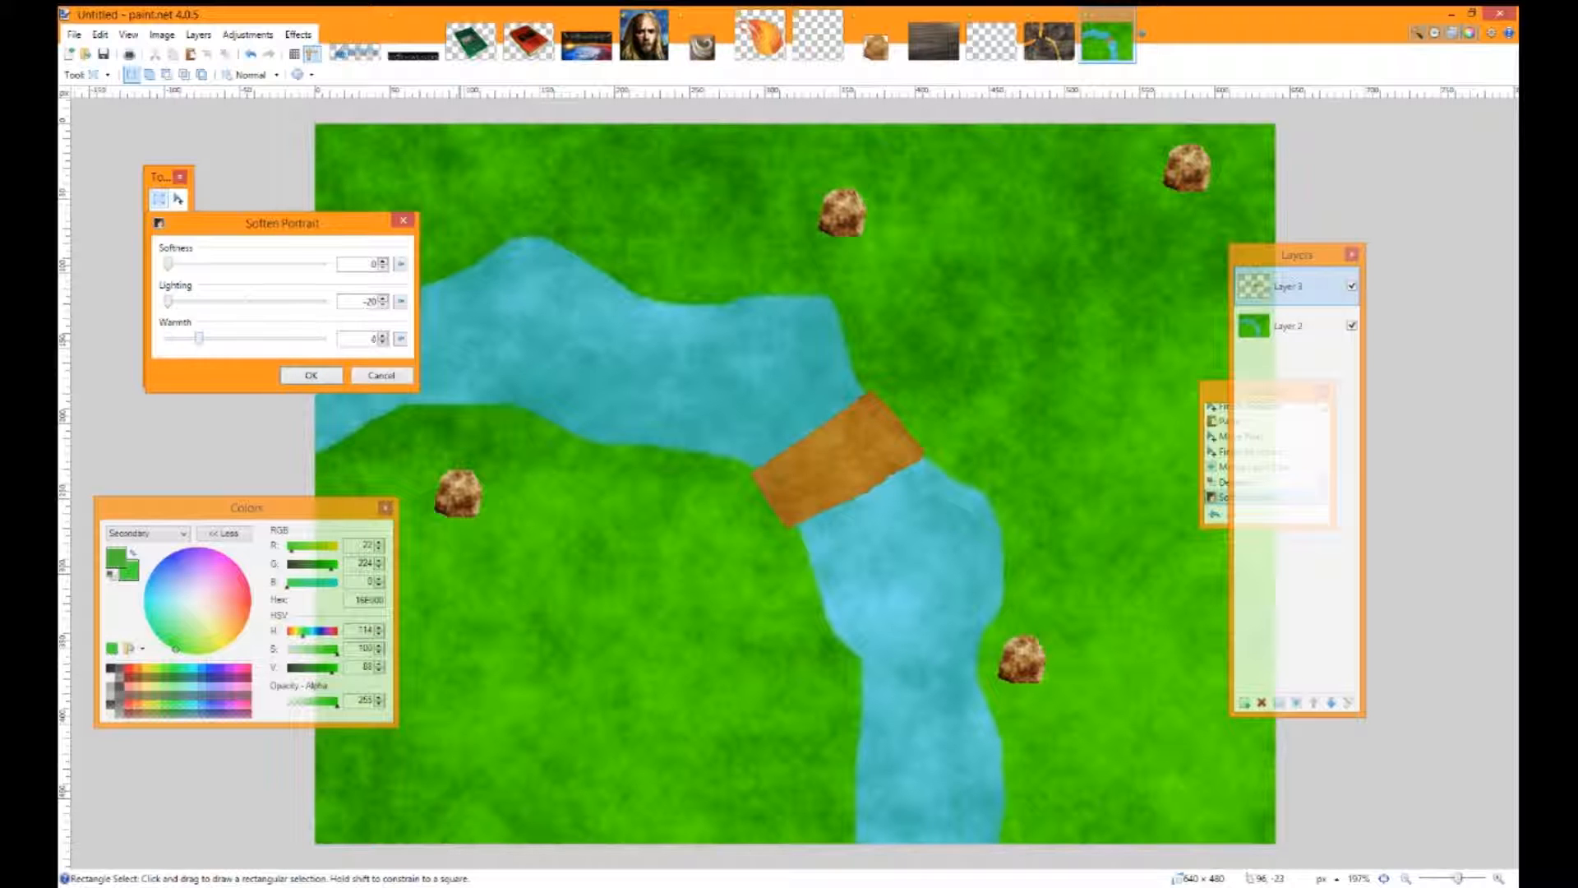
{"action": "left_click", "coordinate": [307, 375]}
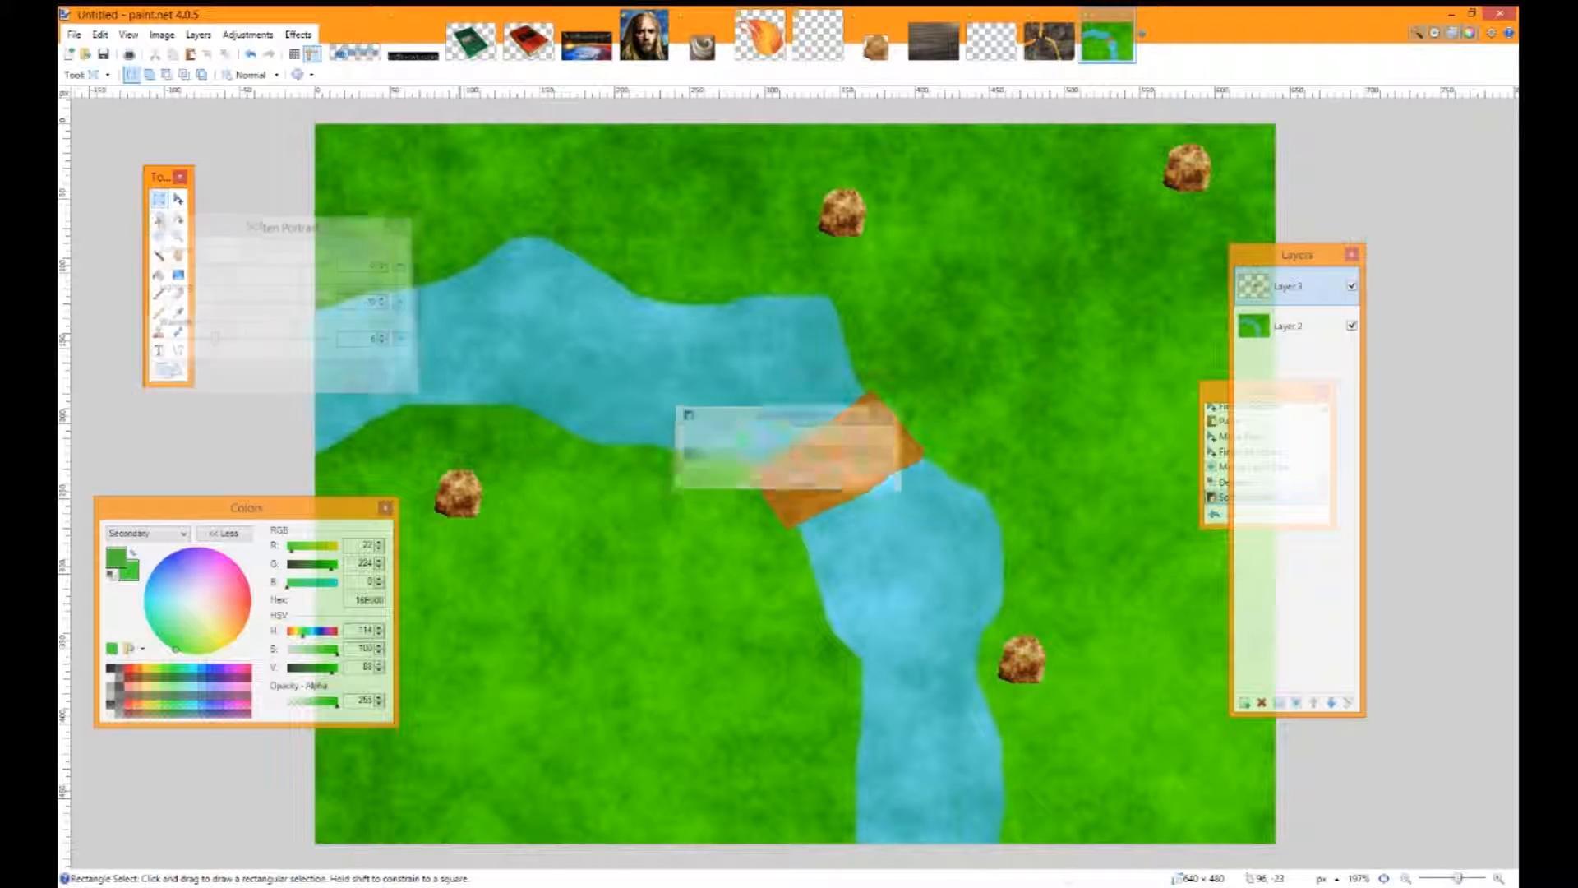
Compare the softened landscape with the lava-crack image, examining the glowing cracks and dark rock texture up close
{"action": "scroll", "coordinate": [959, 428], "scroll_direction": "down", "scroll_amount": 5}
{"action": "scroll", "coordinate": [960, 428], "scroll_direction": "up", "scroll_amount": 2}
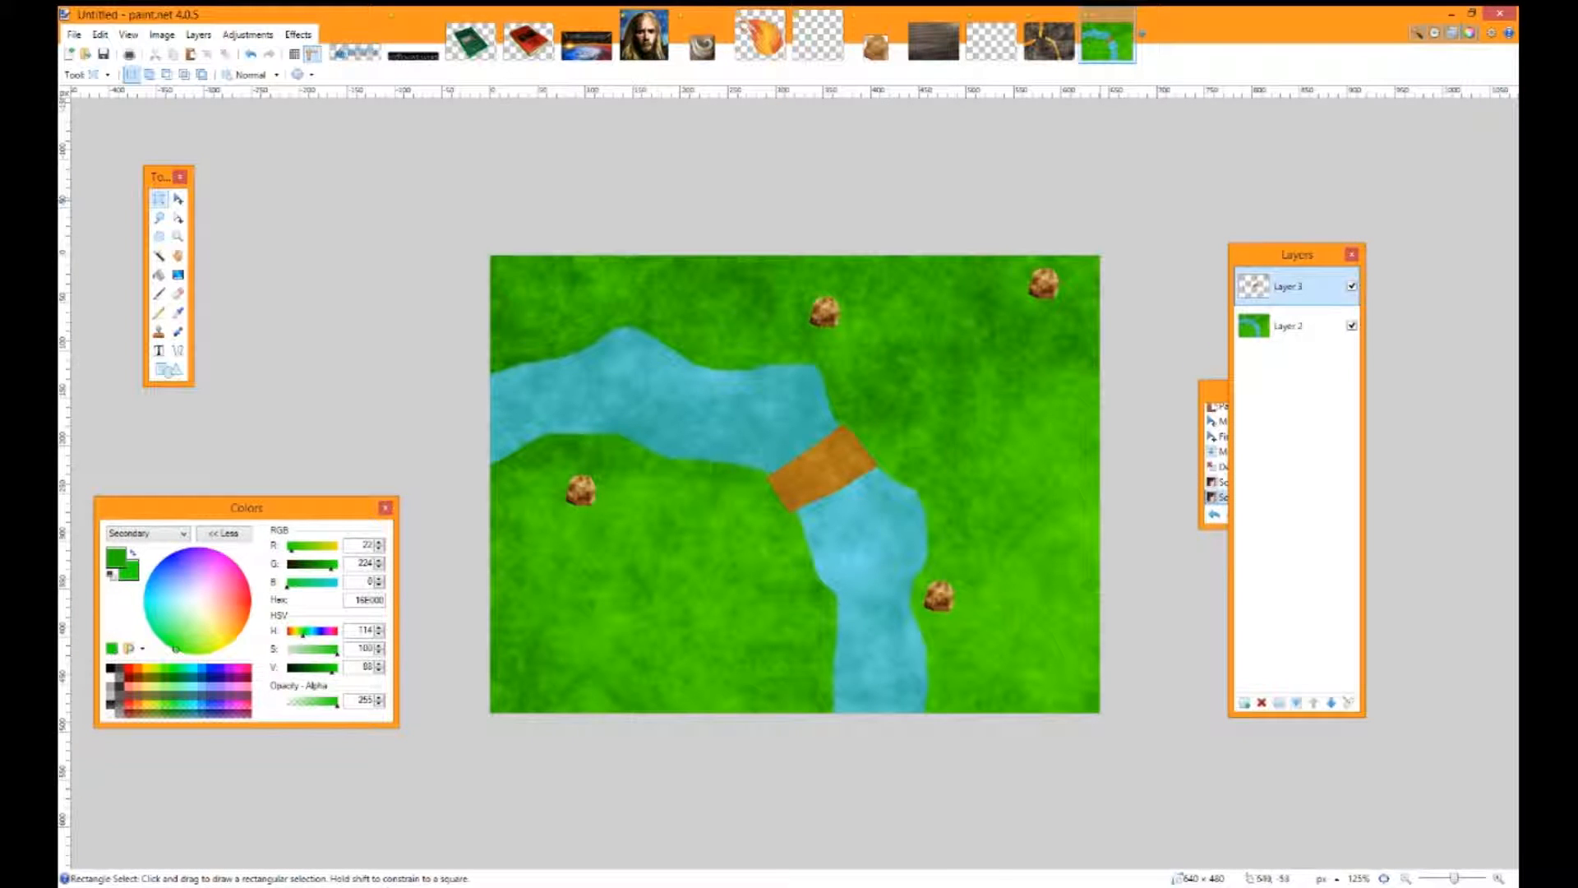
{"action": "scroll", "coordinate": [796, 483], "scroll_direction": "up", "scroll_amount": 2}
{"action": "scroll", "coordinate": [795, 483], "scroll_direction": "down", "scroll_amount": 1}
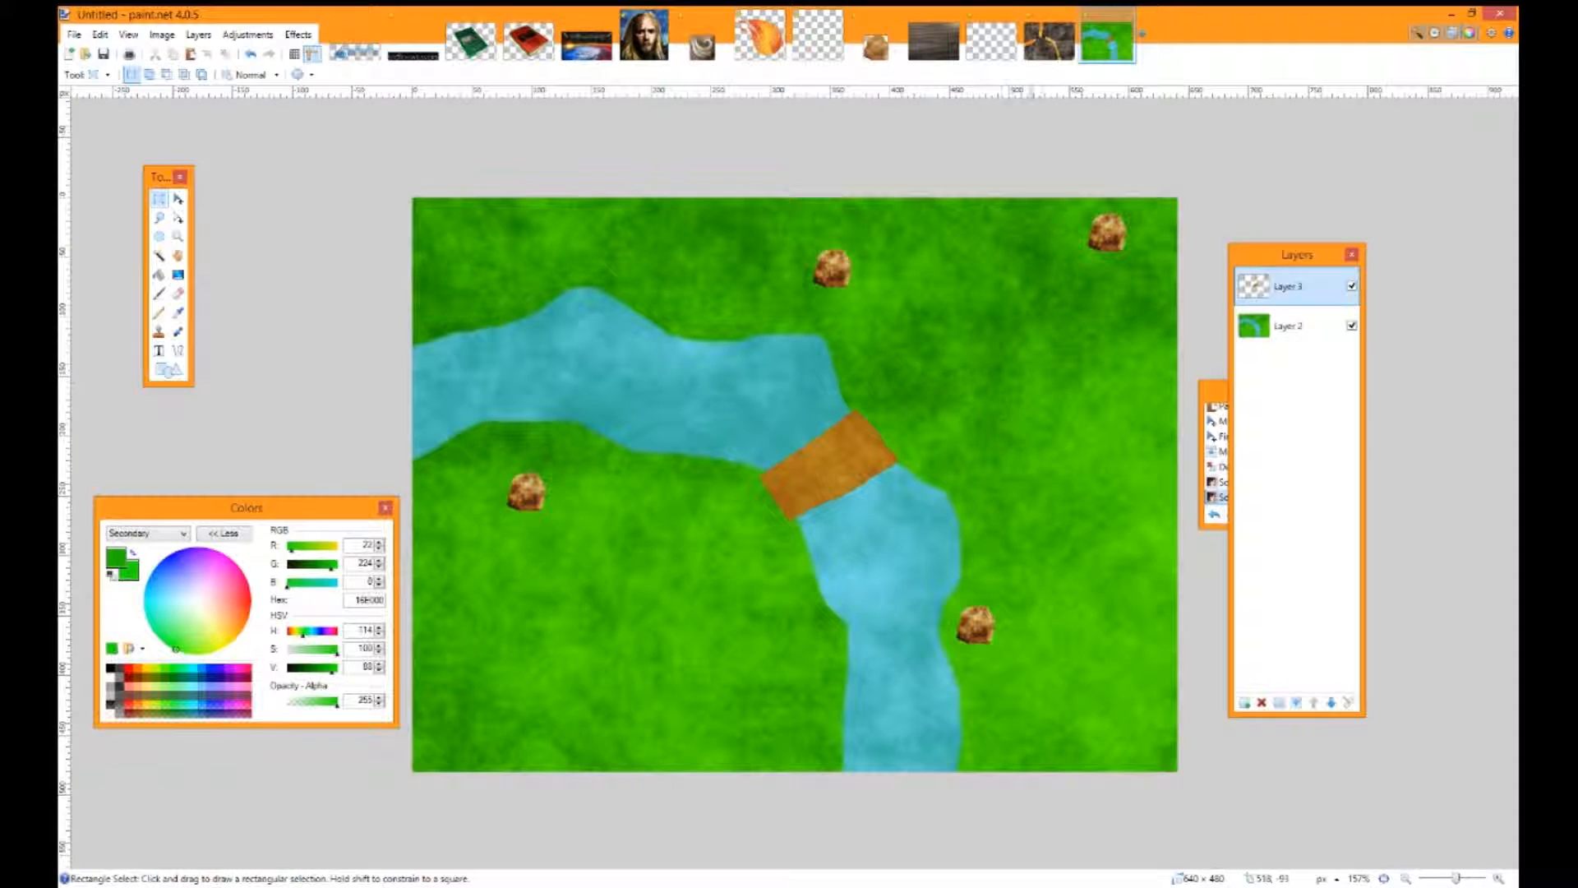
{"action": "left_click", "coordinate": [1049, 34]}
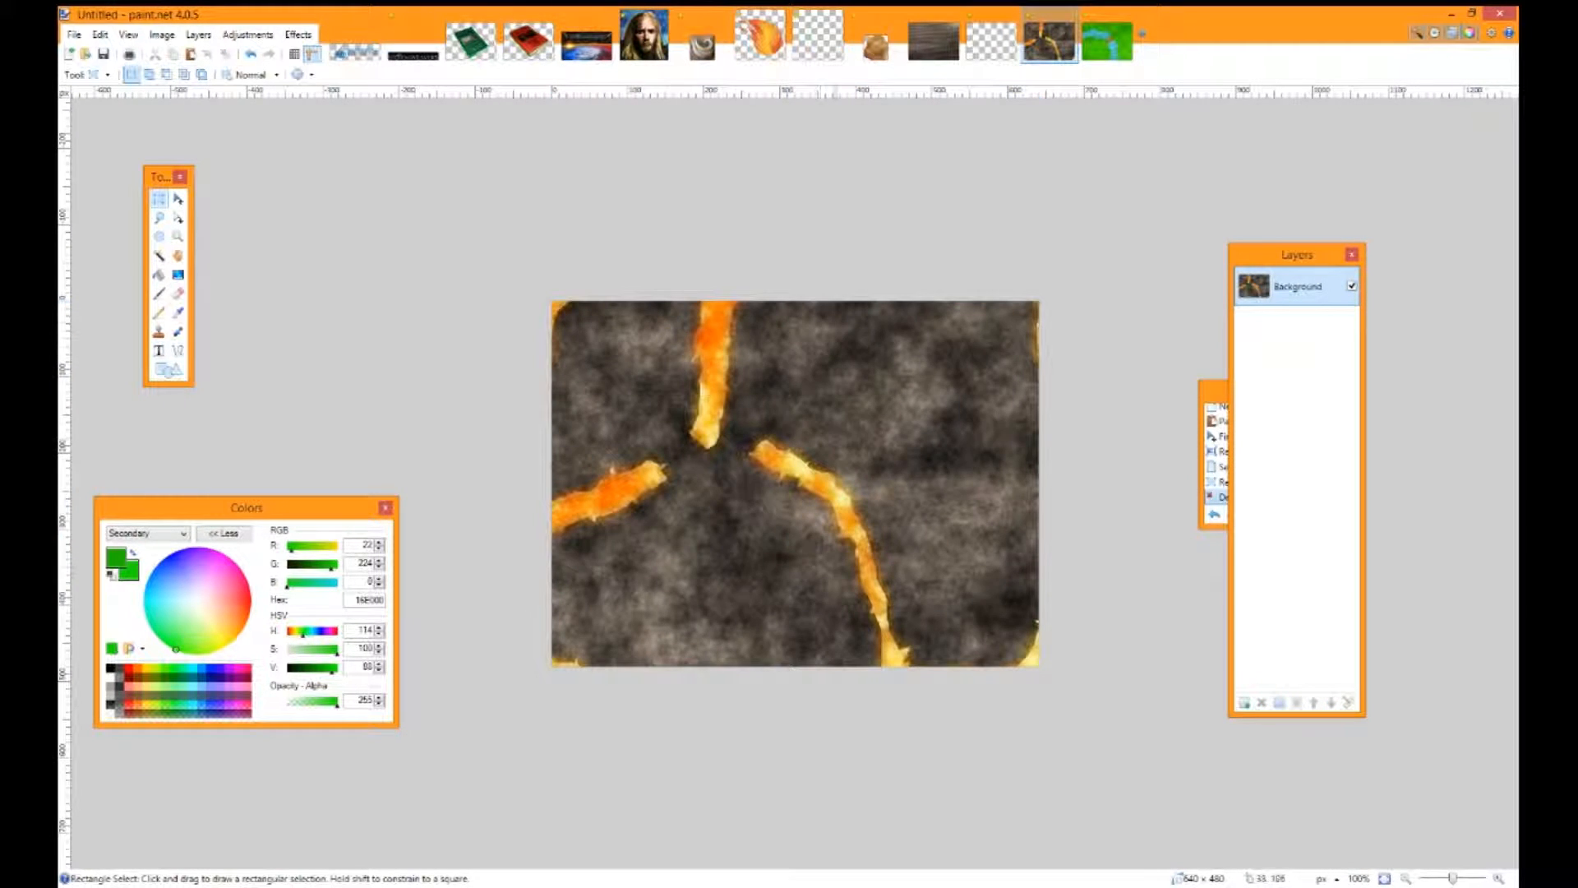
{"action": "left_click_drag", "start_coordinate": [543, 292], "coordinate": [1048, 674]}
{"action": "left_click", "coordinate": [1045, 672]}
{"action": "scroll", "coordinate": [698, 556], "scroll_direction": "up", "scroll_amount": 12}
{"action": "left_click_drag", "start_coordinate": [691, 566], "coordinate": [859, 421]}
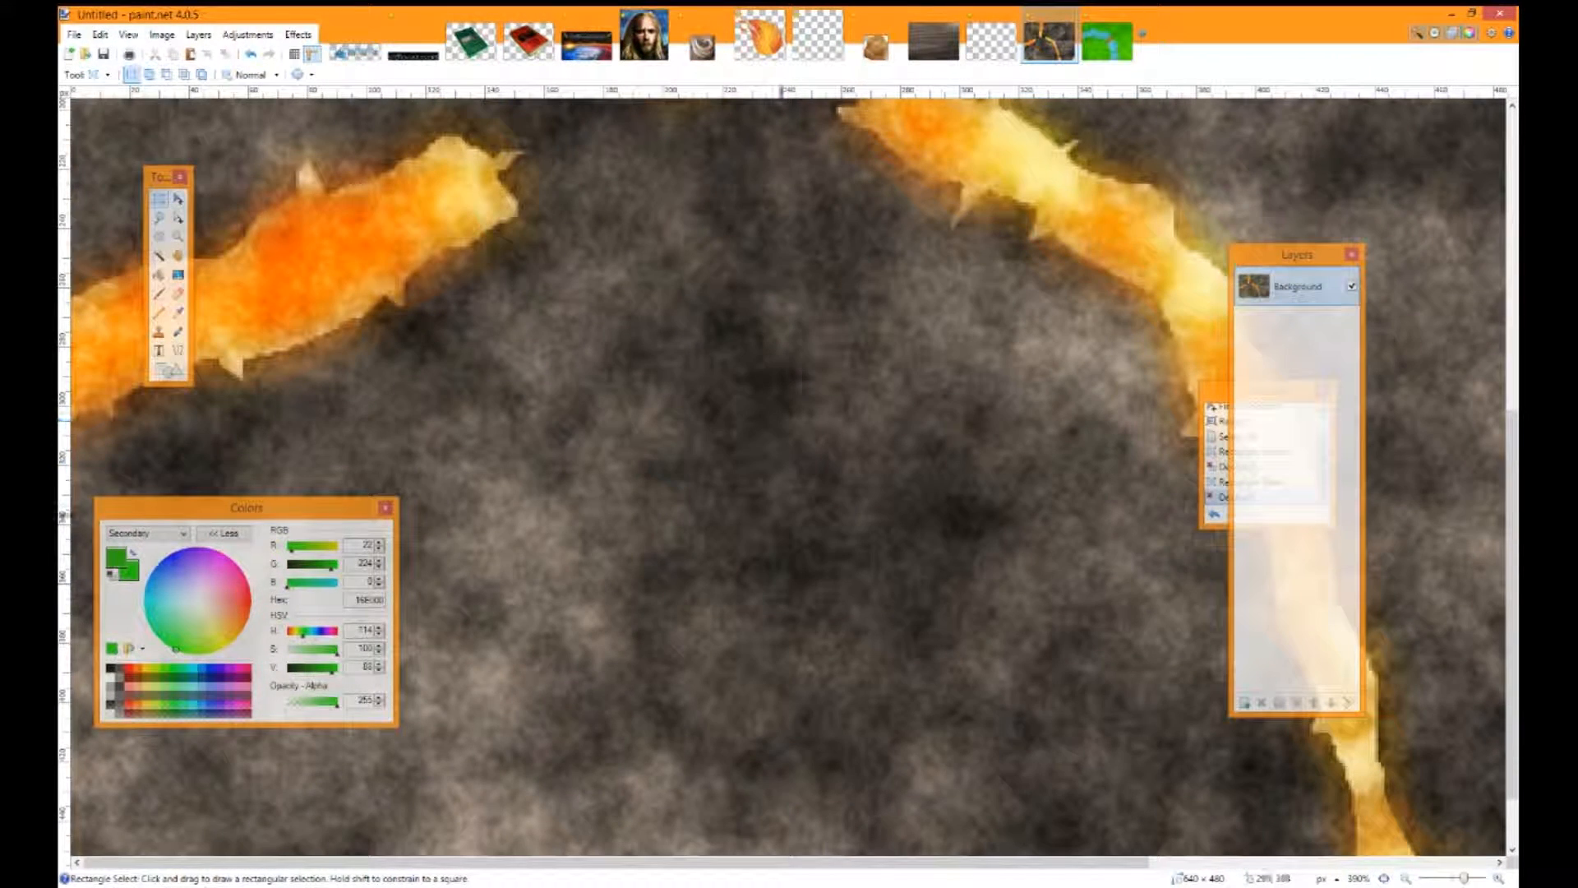
{"action": "scroll", "coordinate": [937, 452], "scroll_direction": "up", "scroll_amount": 3}
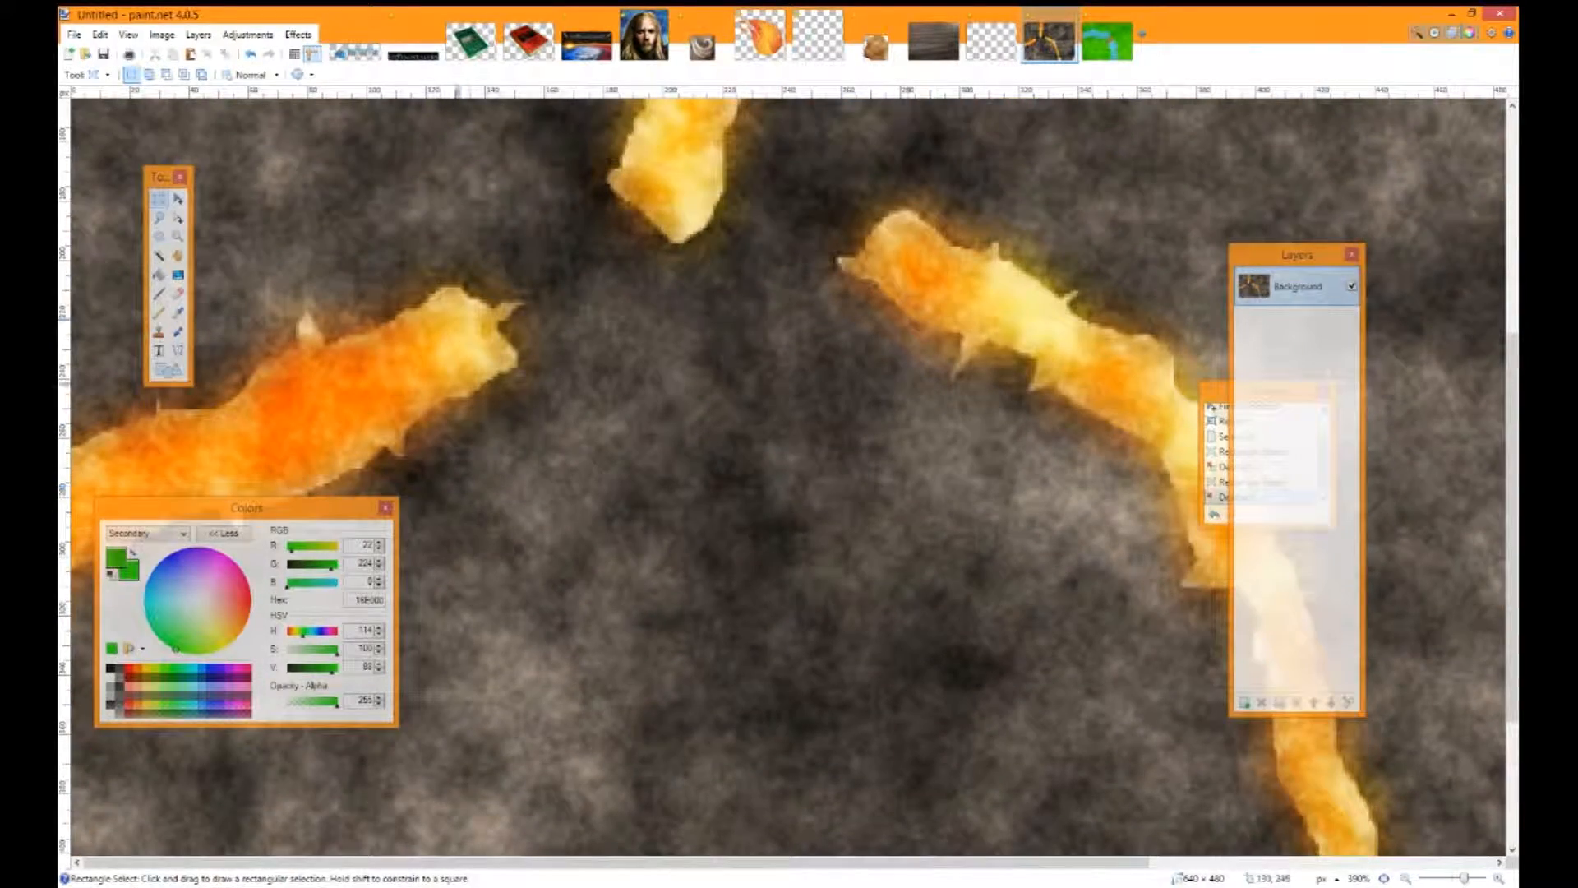
{"action": "scroll", "coordinate": [931, 481], "scroll_direction": "up", "scroll_amount": 8}
{"action": "left_click_drag", "start_coordinate": [899, 390], "coordinate": [440, 477]}
{"action": "left_click_drag", "start_coordinate": [916, 194], "coordinate": [915, 72]}
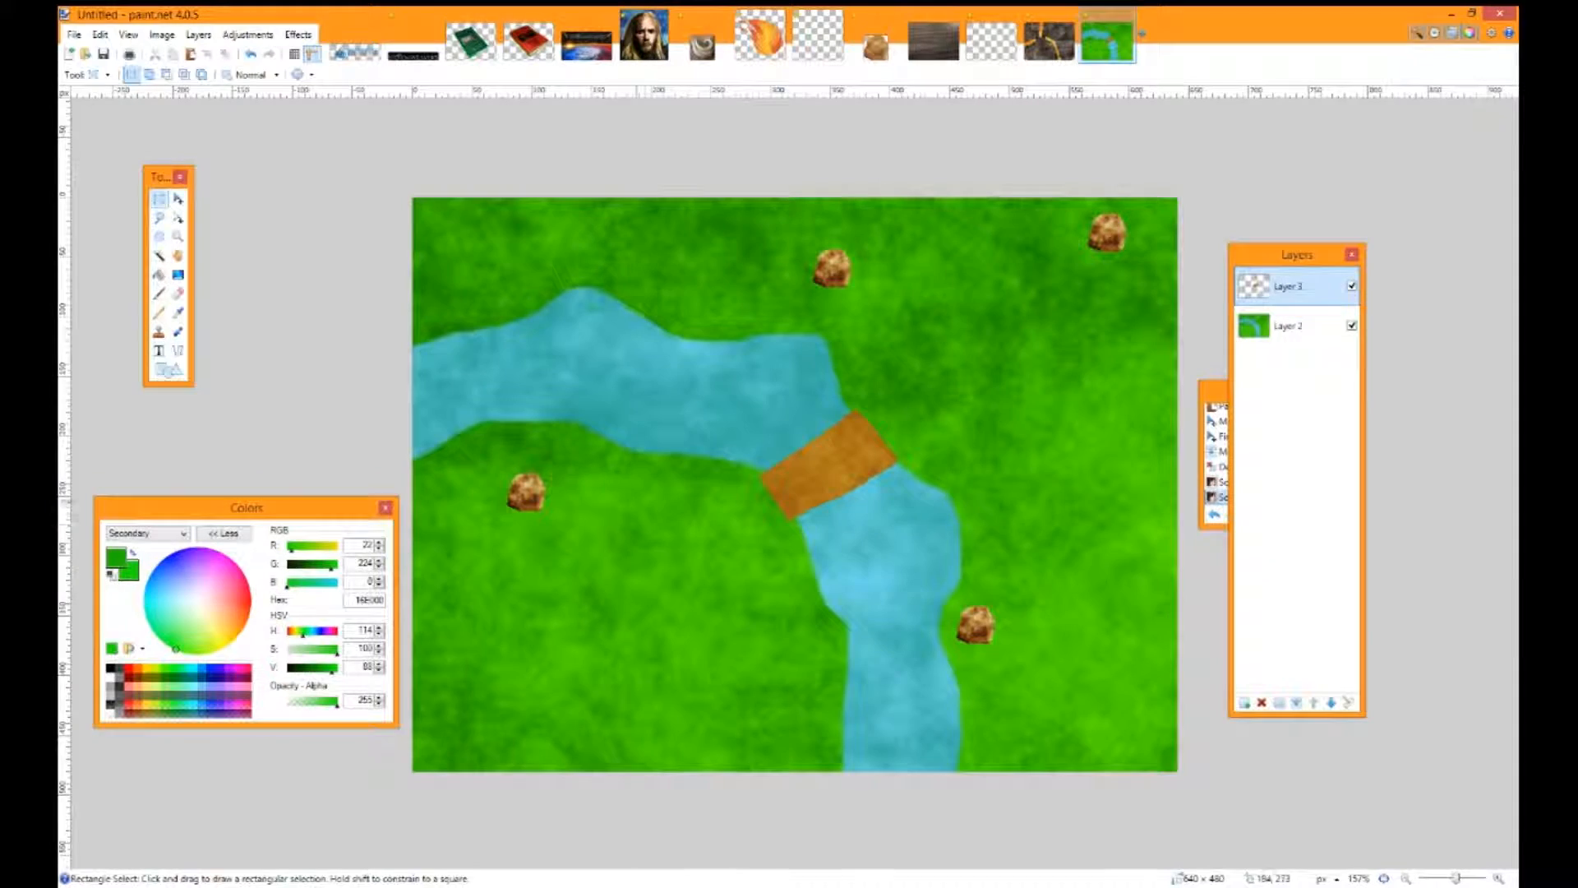
Examine the landscape's bridge, riverbank edges, rocks and grass texture up close
{"action": "scroll", "coordinate": [632, 513], "scroll_direction": "up", "scroll_amount": 8}
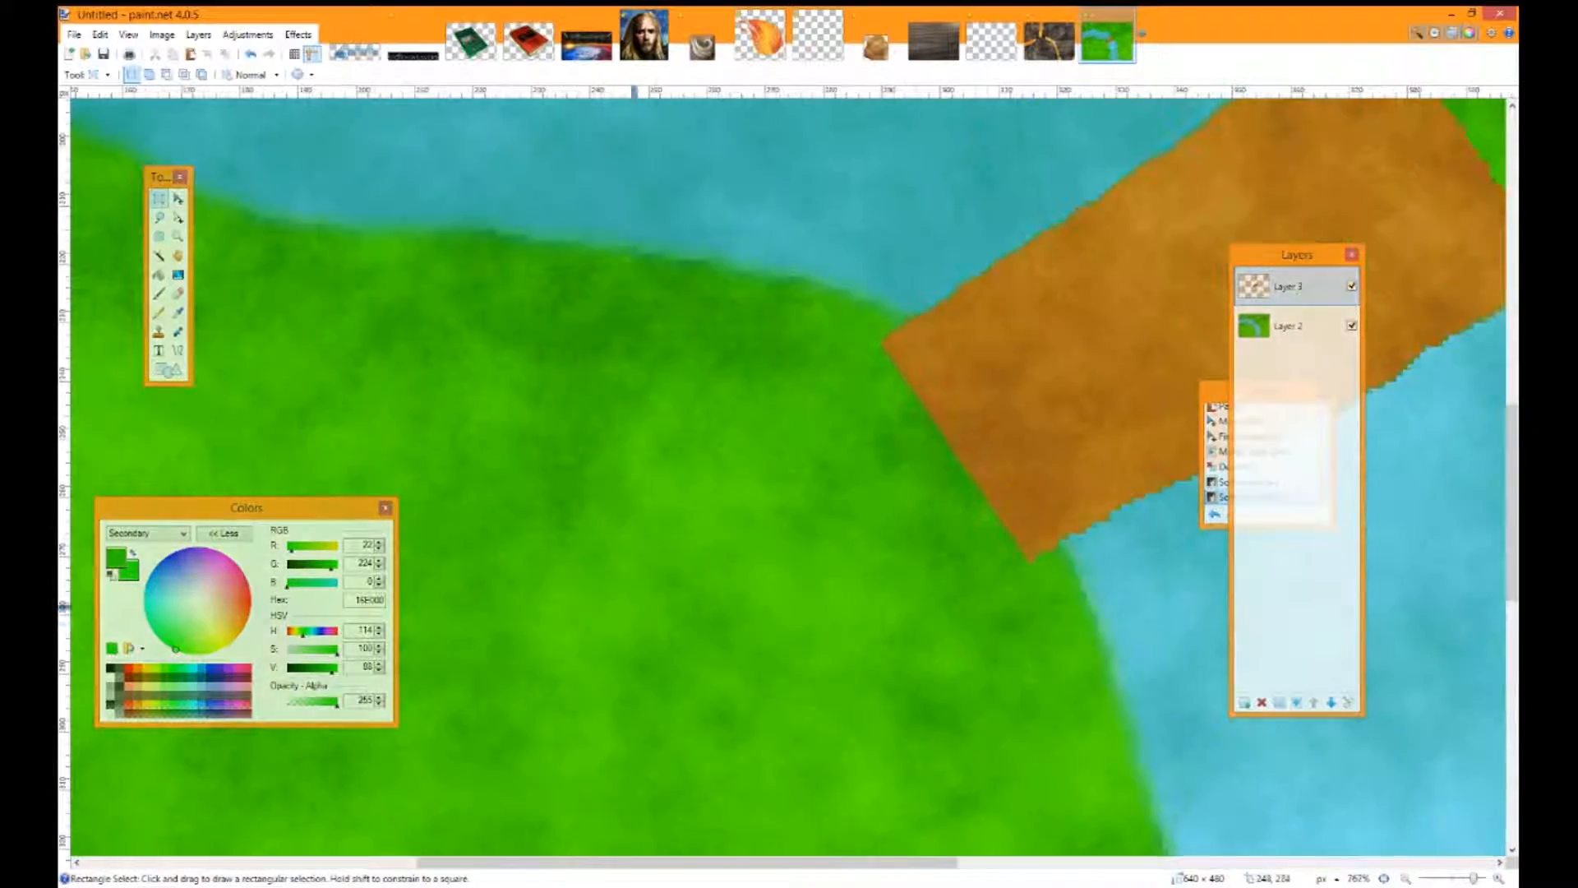
{"action": "left_click_drag", "start_coordinate": [591, 747], "coordinate": [1113, 115]}
{"action": "scroll", "coordinate": [789, 477], "scroll_direction": "down", "scroll_amount": 4}
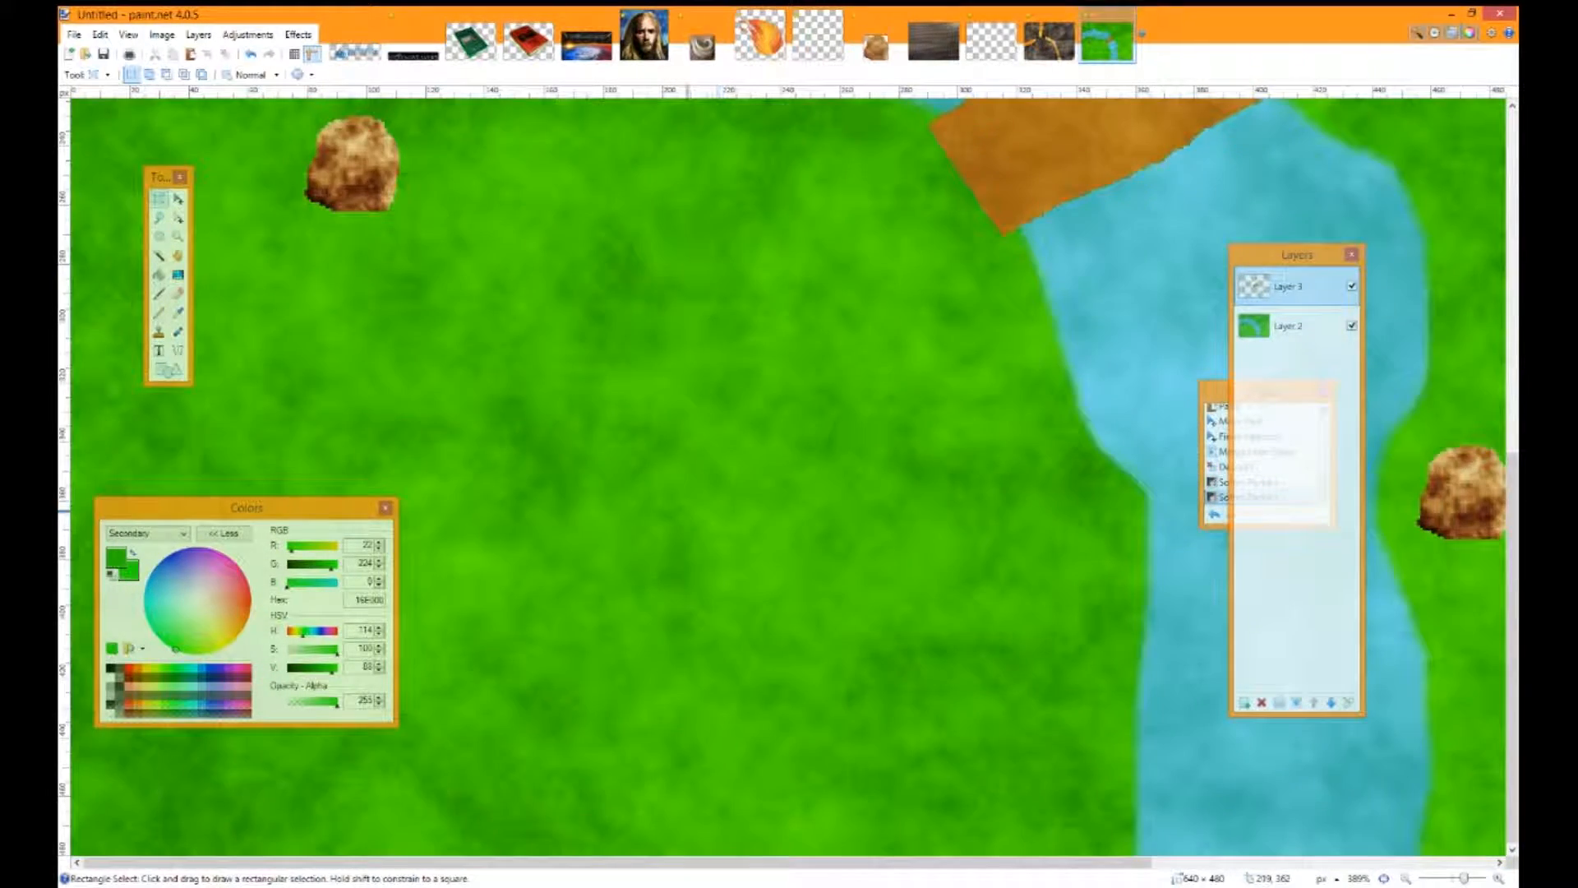
{"action": "scroll", "coordinate": [893, 493], "scroll_direction": "up", "scroll_amount": 4}
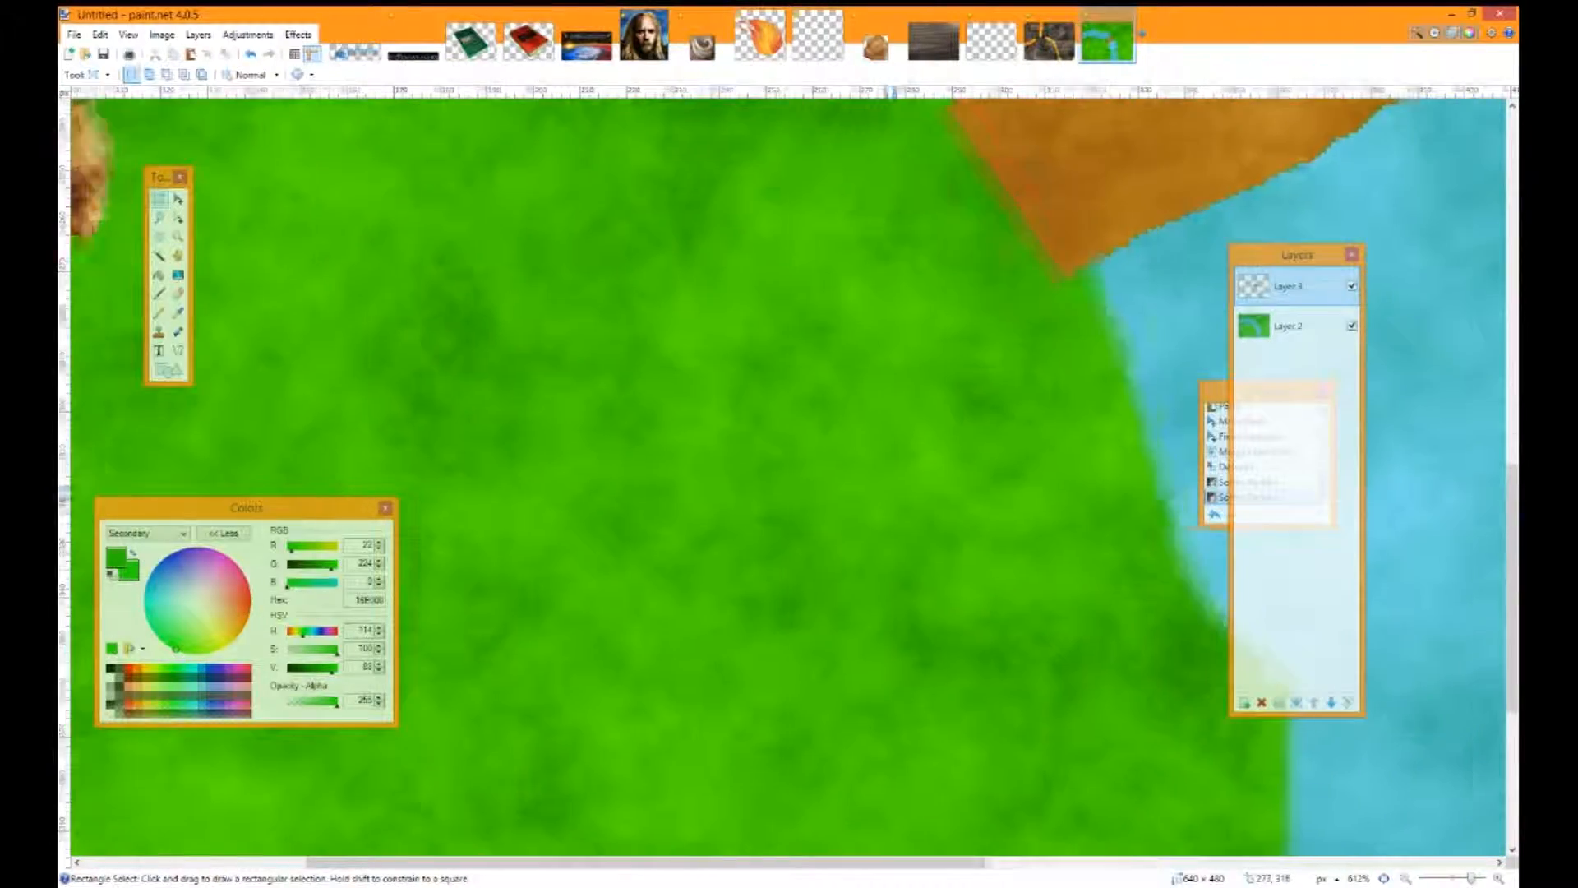
{"action": "left_click_drag", "start_coordinate": [891, 492], "coordinate": [752, 705]}
{"action": "left_click_drag", "start_coordinate": [969, 435], "coordinate": [856, 565]}
{"action": "scroll", "coordinate": [854, 565], "scroll_direction": "down", "scroll_amount": 2}
{"action": "left_click_drag", "start_coordinate": [1339, 223], "coordinate": [698, 557]}
{"action": "left_click_drag", "start_coordinate": [1101, 605], "coordinate": [1057, 242]}
{"action": "scroll", "coordinate": [1023, 205], "scroll_direction": "down", "scroll_amount": 9}
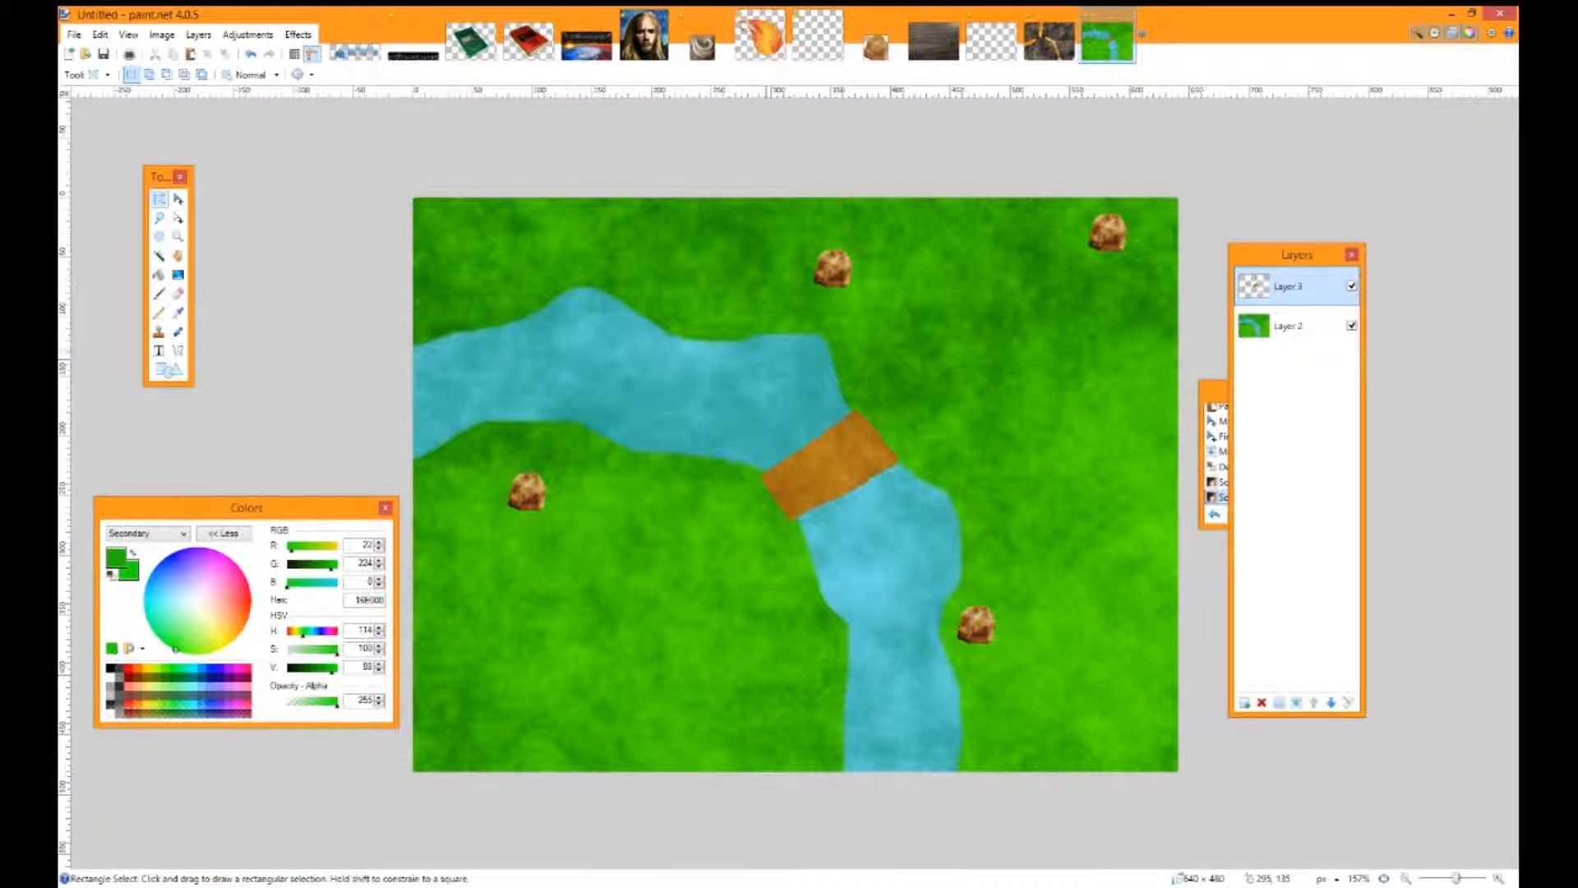
Undo both Soften Portrait effects and the merge of the river layer into the grass
{"action": "left_click", "coordinate": [1290, 325]}
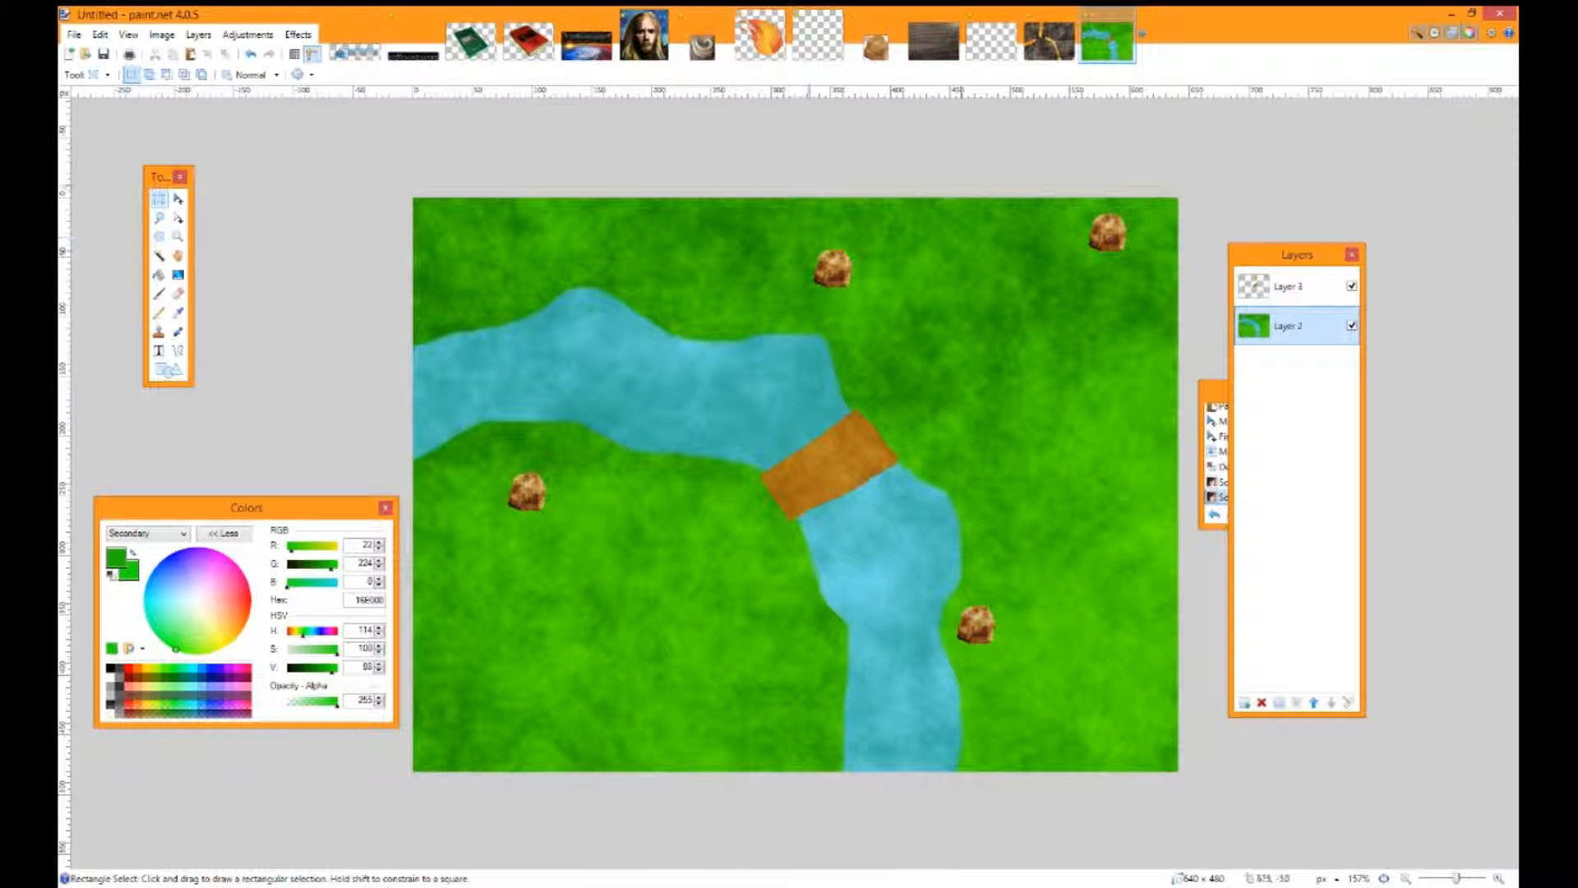
{"action": "key", "text": "ctrl+z"}
{"action": "key", "text": "ctrl+z"}
{"action": "key", "text": "ctrl+z"}
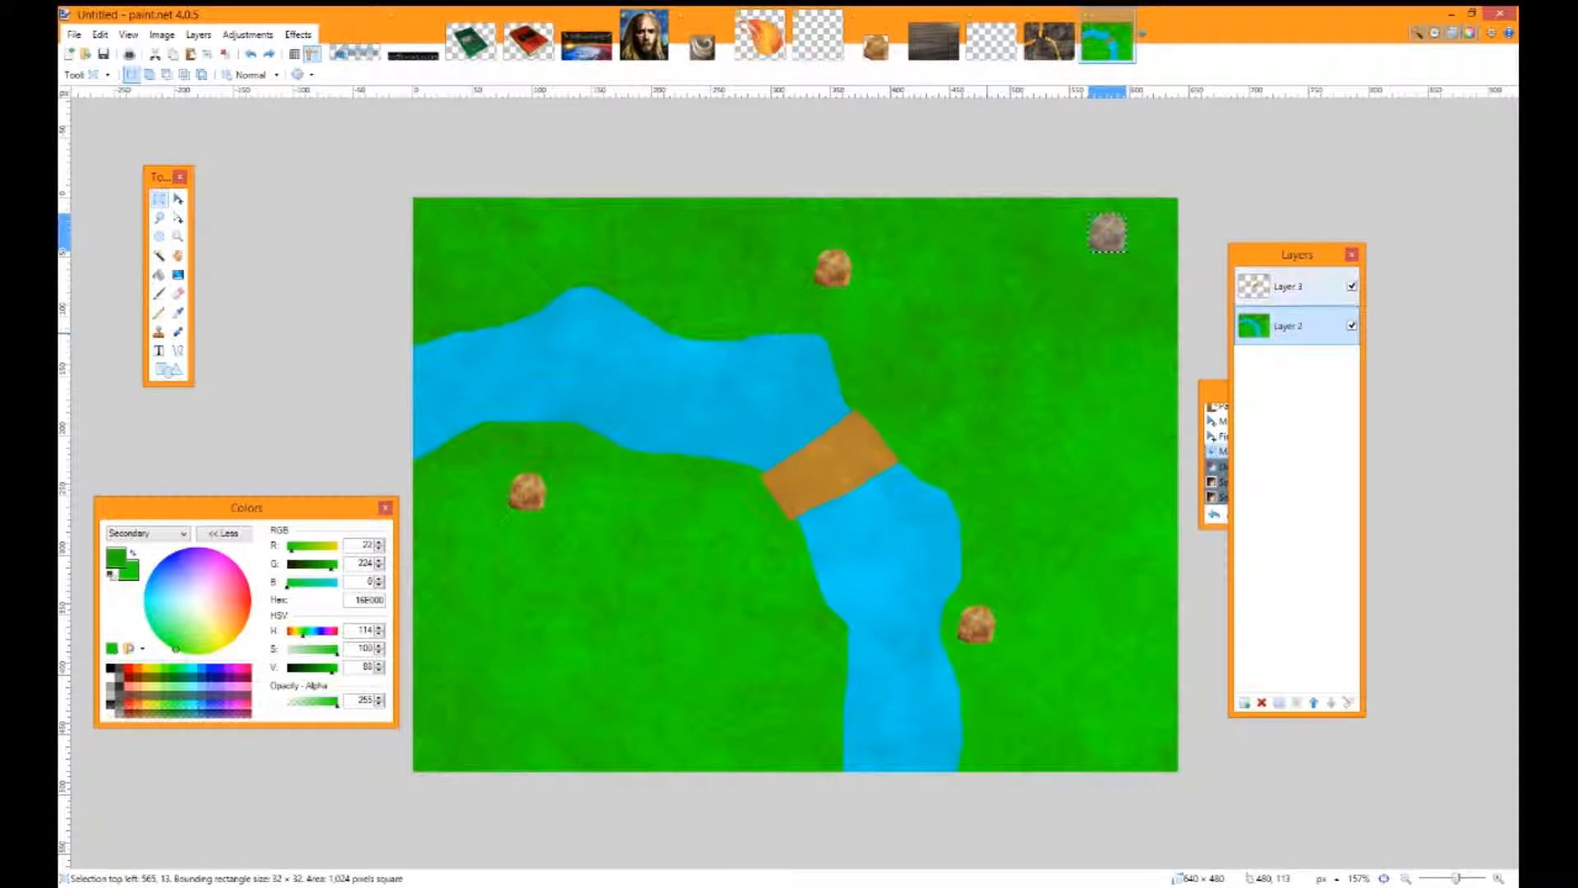
Refill the entire grass layer with Clouds at scale 266, a lower roughness and Normal blending, and clear the selection
{"action": "left_click", "coordinate": [1290, 365]}
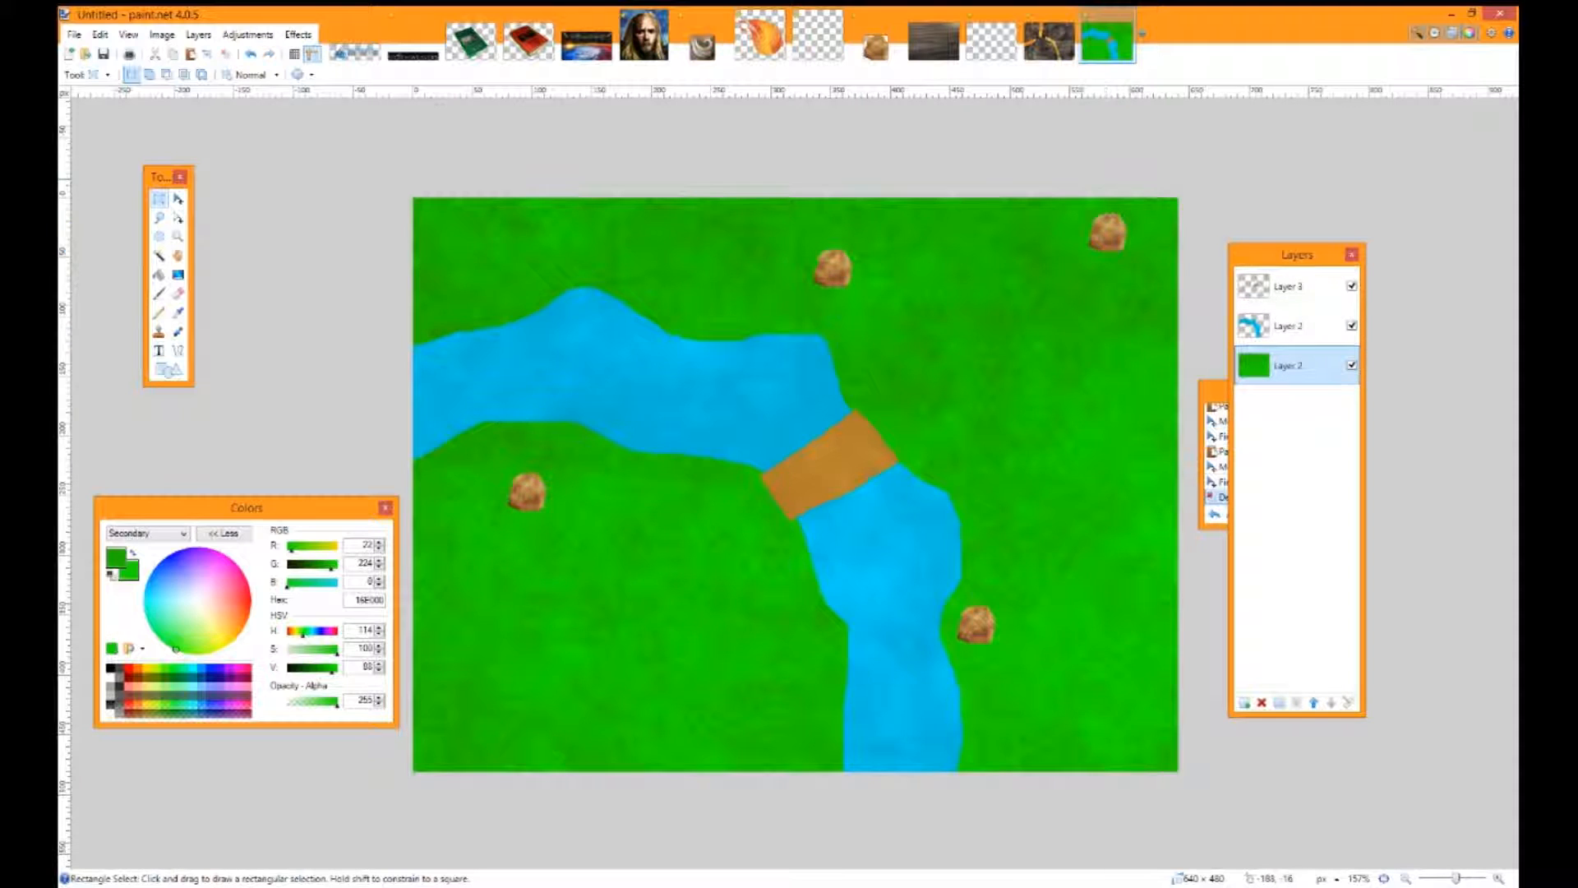
{"action": "key", "text": "ctrl+a"}
{"action": "left_click", "coordinate": [298, 34]}
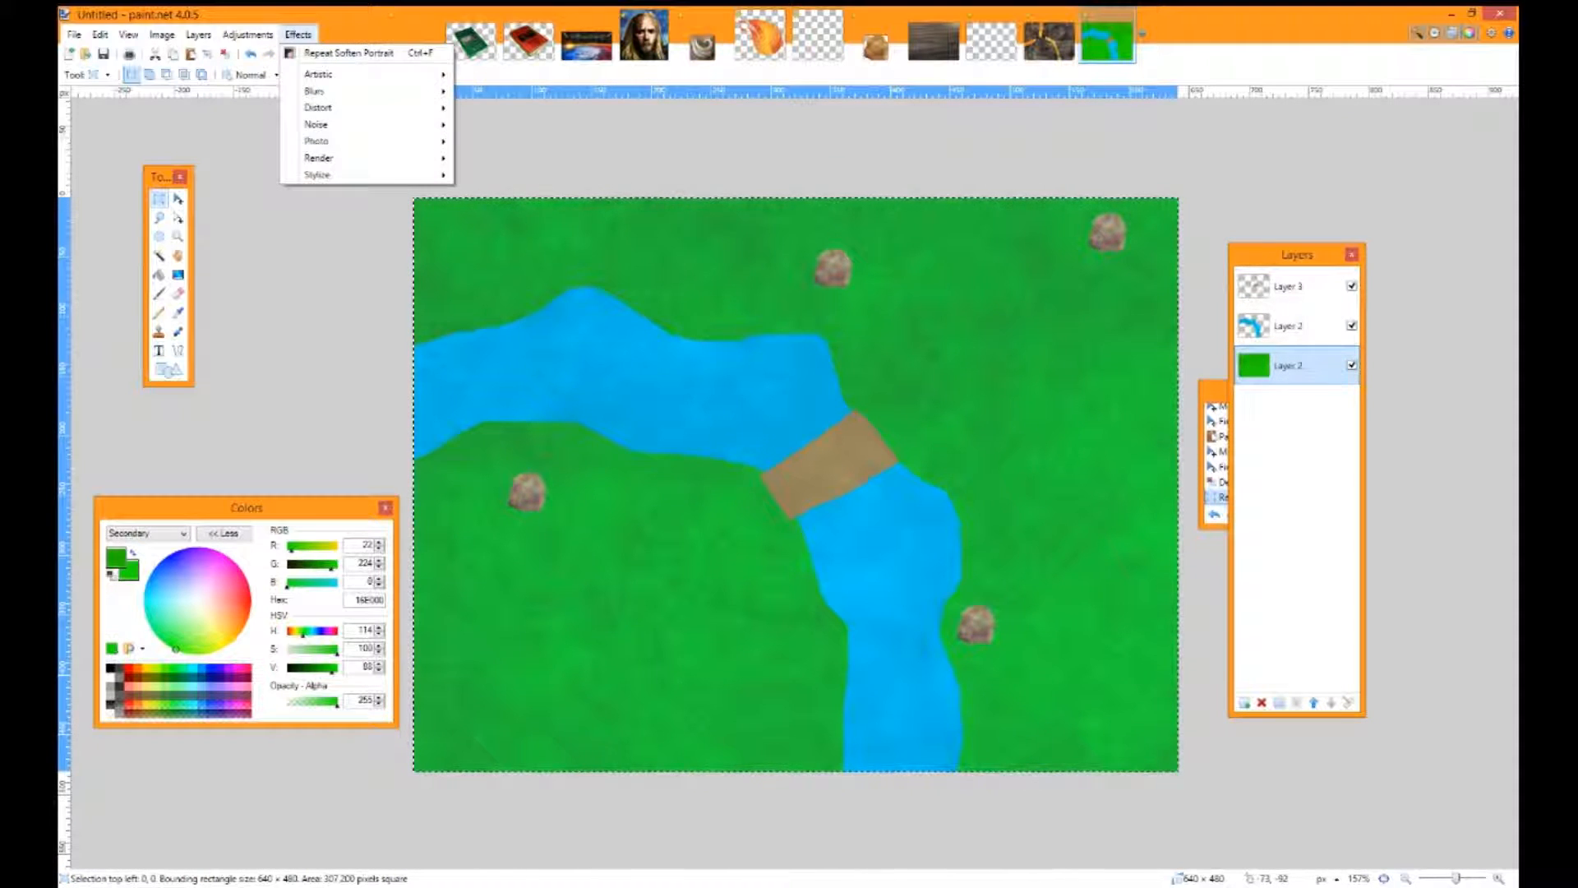
{"action": "mouse_move", "coordinate": [329, 158]}
{"action": "left_click", "coordinate": [494, 158]}
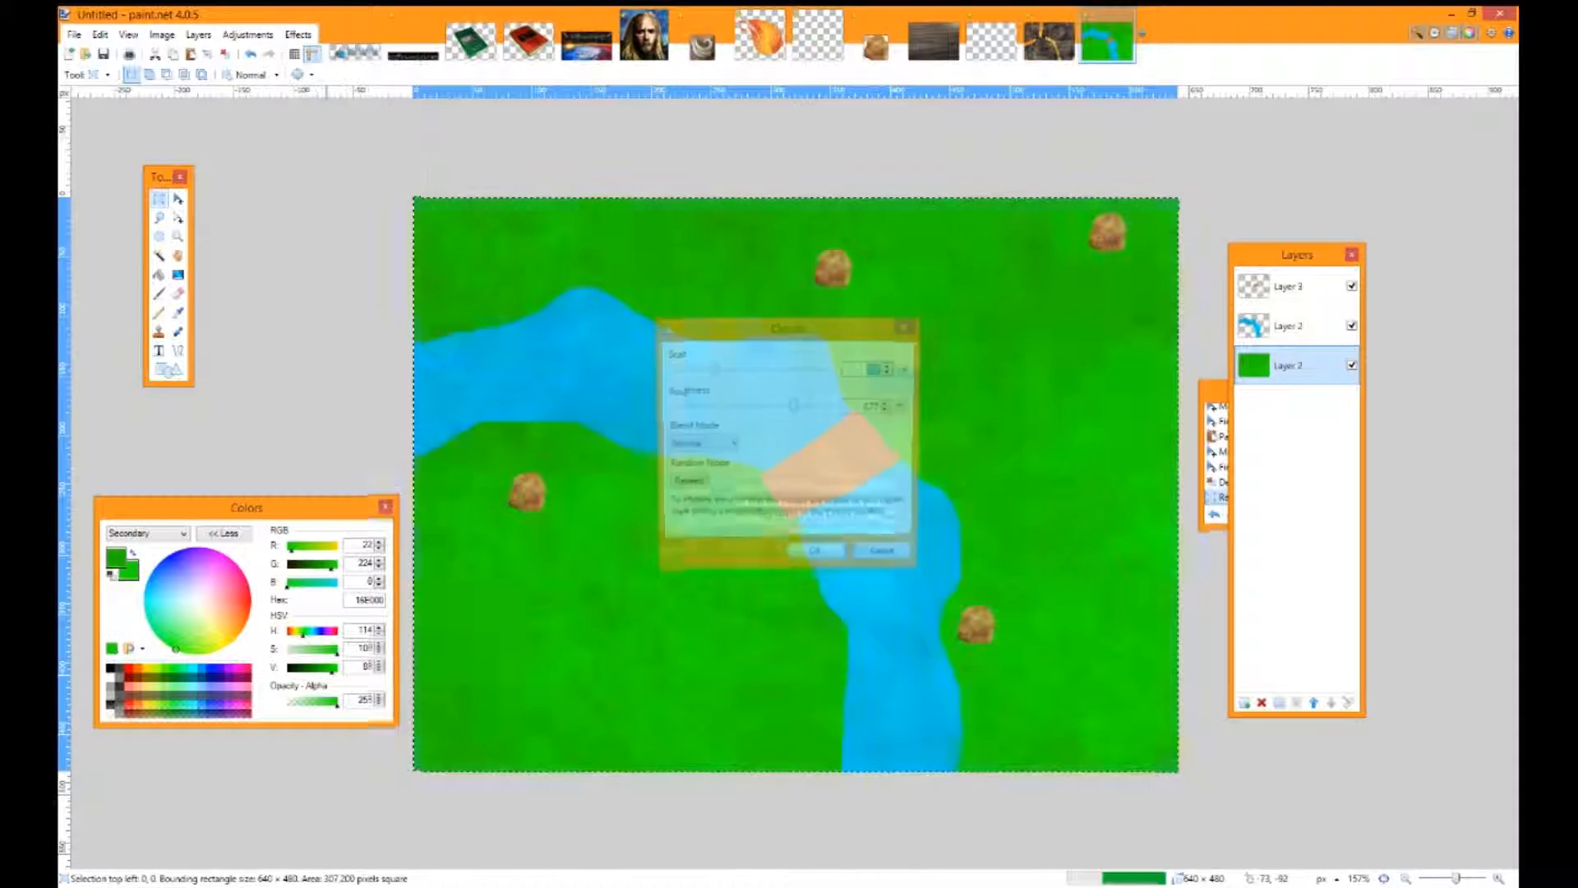
{"action": "left_click_drag", "start_coordinate": [801, 329], "coordinate": [203, 214]}
{"action": "left_click_drag", "start_coordinate": [209, 291], "coordinate": [191, 292]}
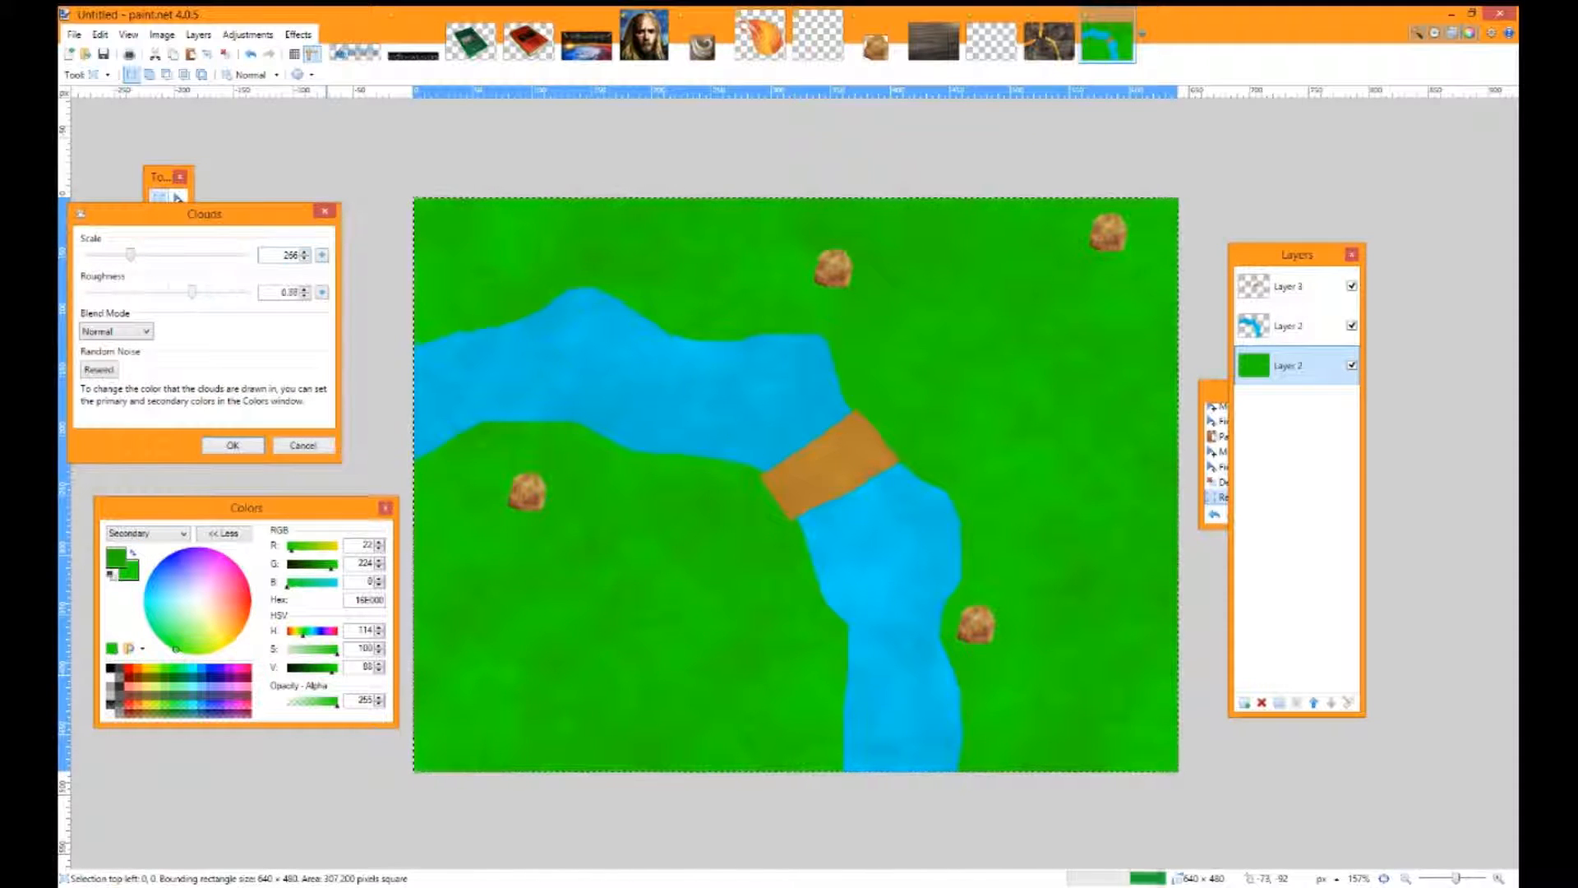
{"action": "left_click", "coordinate": [233, 445]}
{"action": "left_click", "coordinate": [1203, 327]}
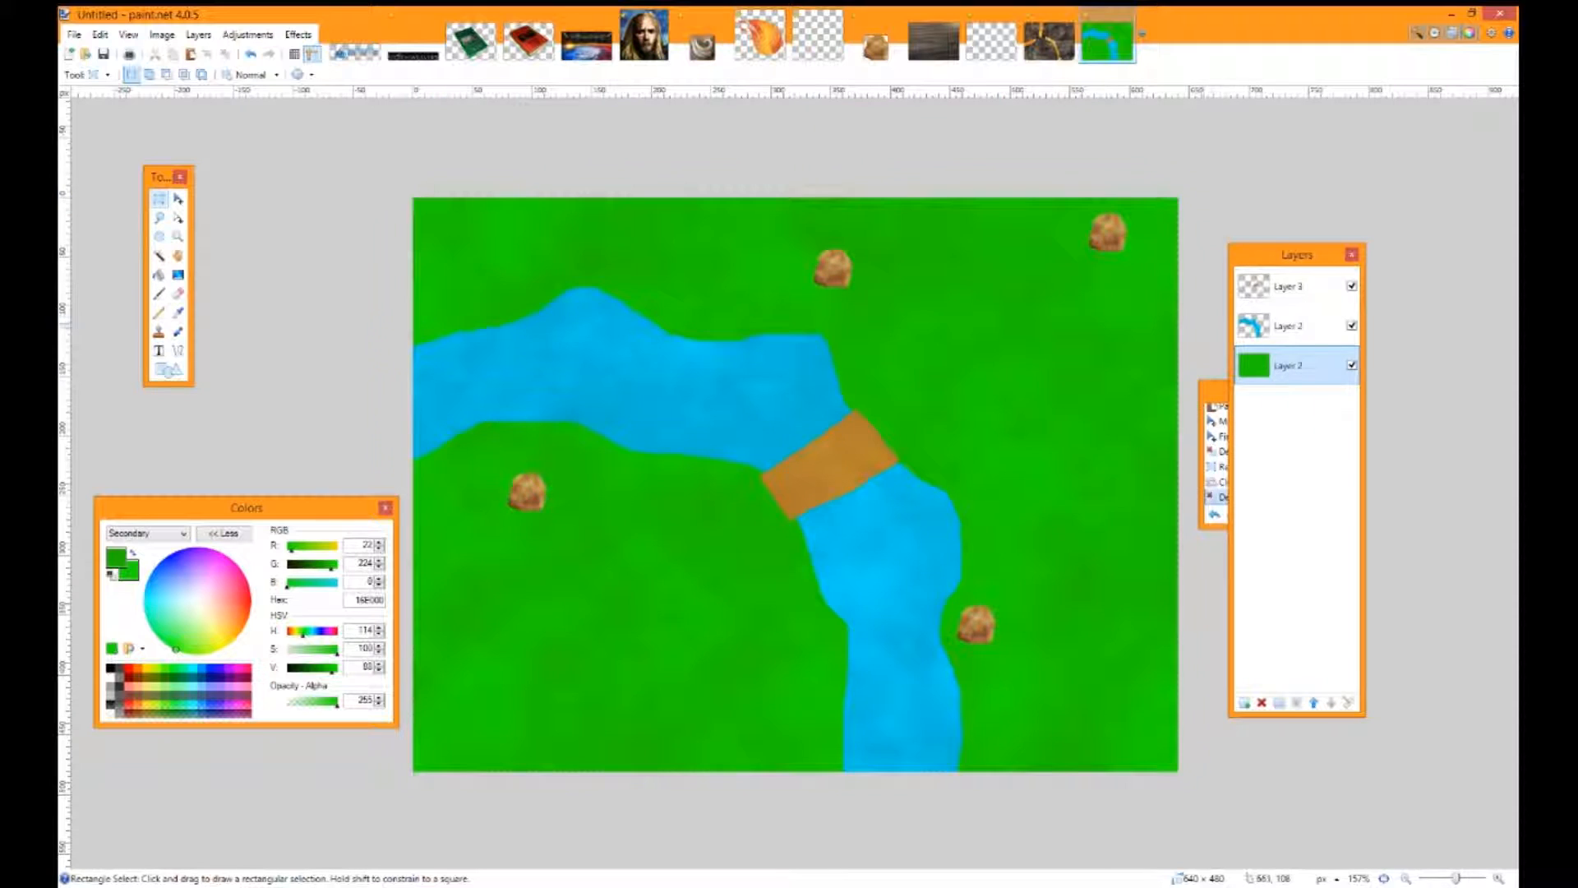
Merge the river layer into the grass and apply Soften Portrait with softness 2, lighting -20 and warmth 20
{"action": "left_click", "coordinate": [1288, 326]}
{"action": "left_click", "coordinate": [1296, 702]}
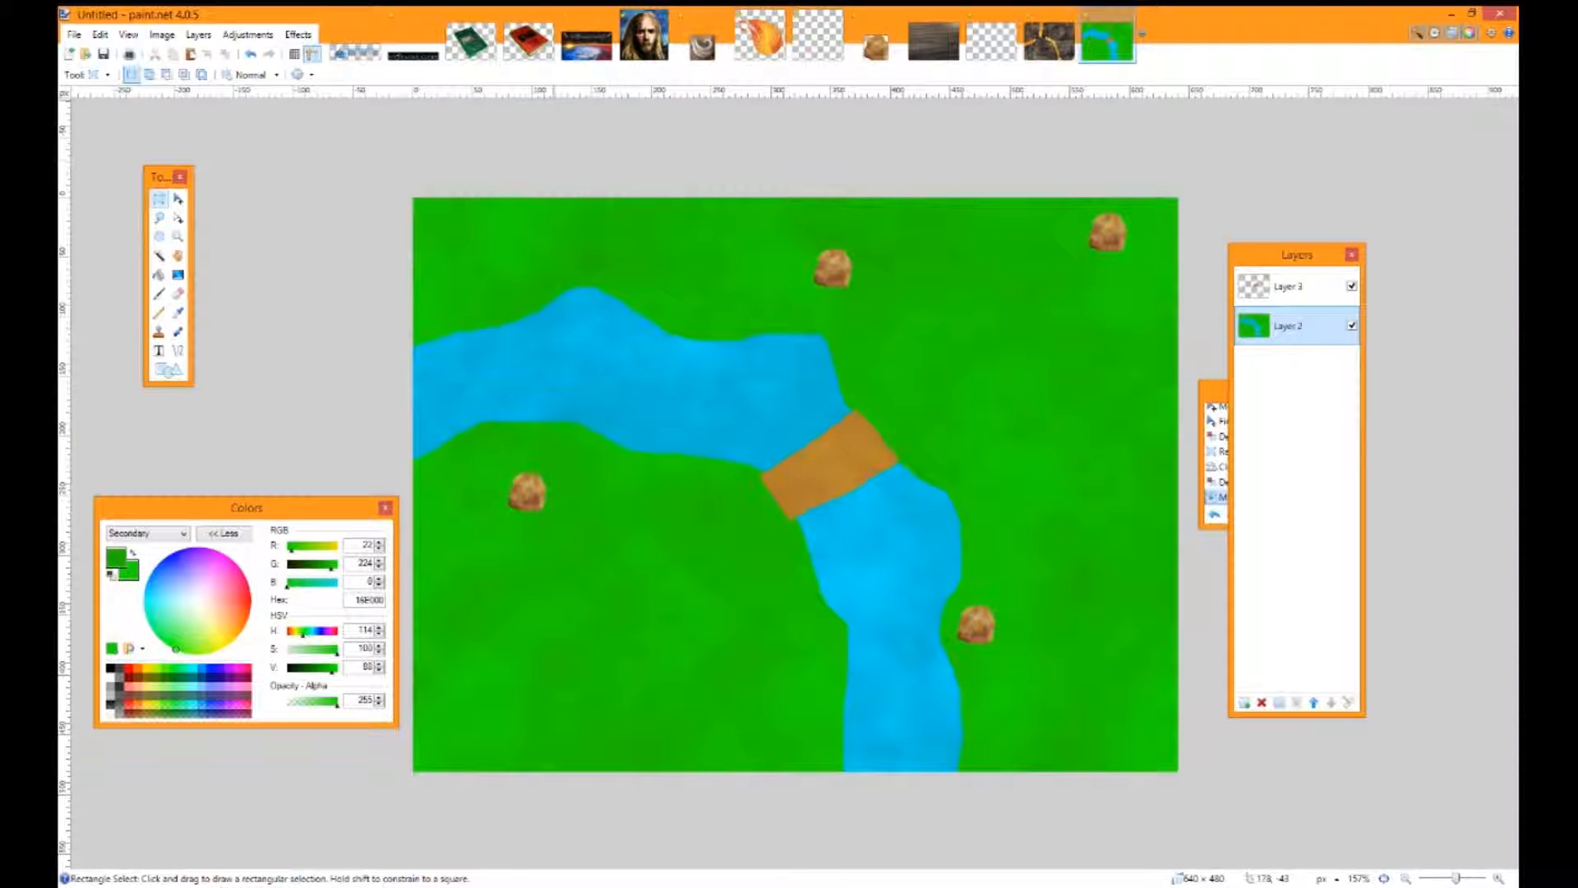
{"action": "left_click", "coordinate": [297, 34]}
{"action": "mouse_move", "coordinate": [320, 139]}
{"action": "left_click", "coordinate": [481, 195]}
{"action": "left_click_drag", "start_coordinate": [786, 367], "coordinate": [282, 225]}
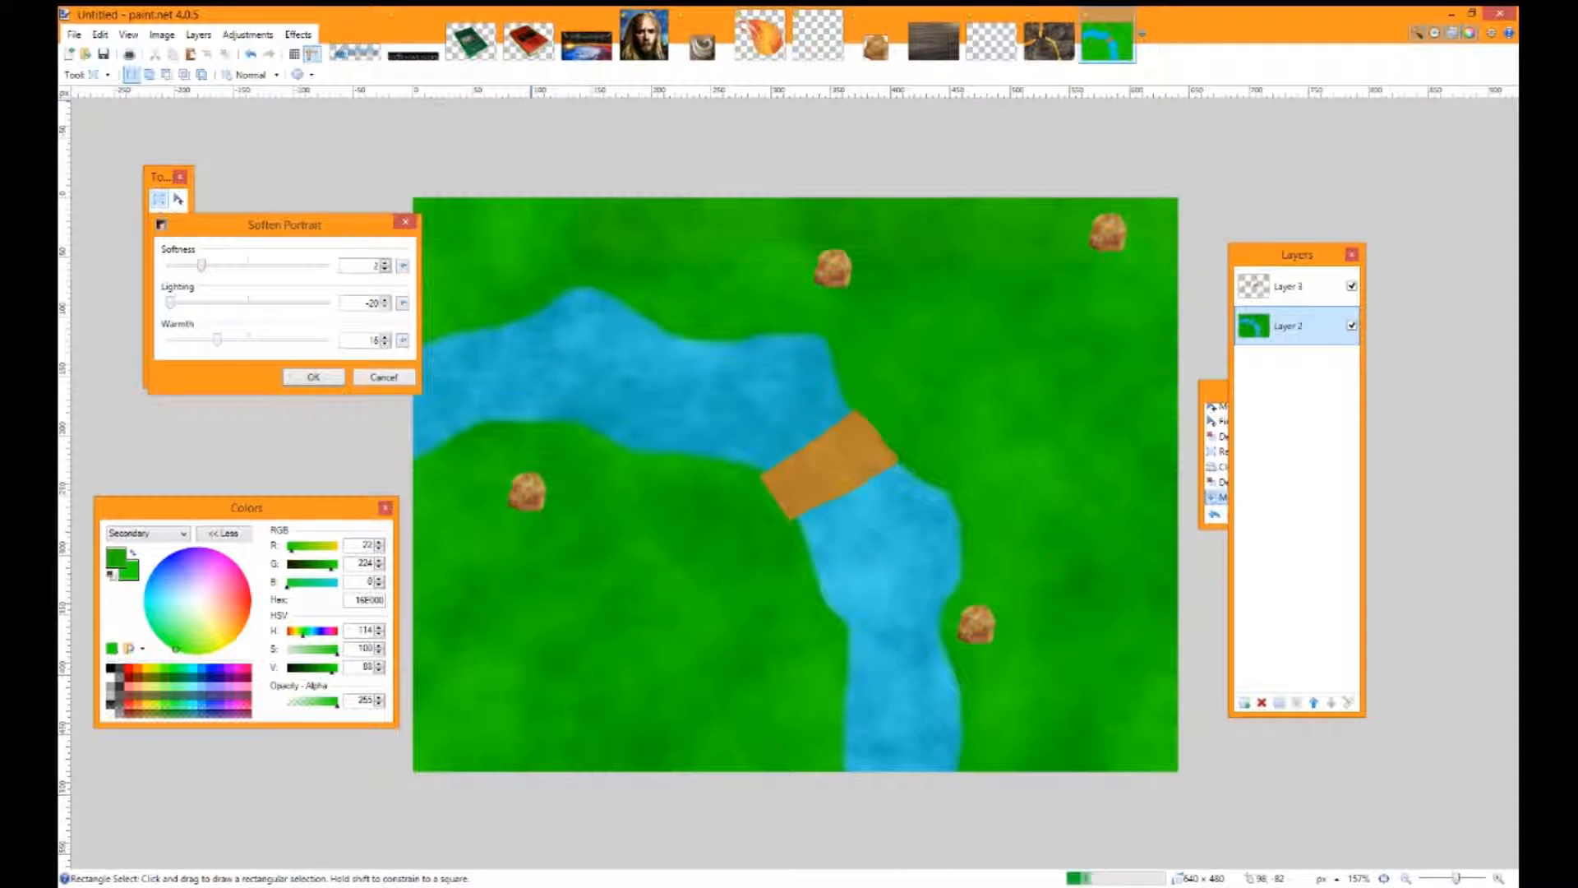
{"action": "left_click_drag", "start_coordinate": [217, 340], "coordinate": [325, 339]}
{"action": "key", "text": "Return"}
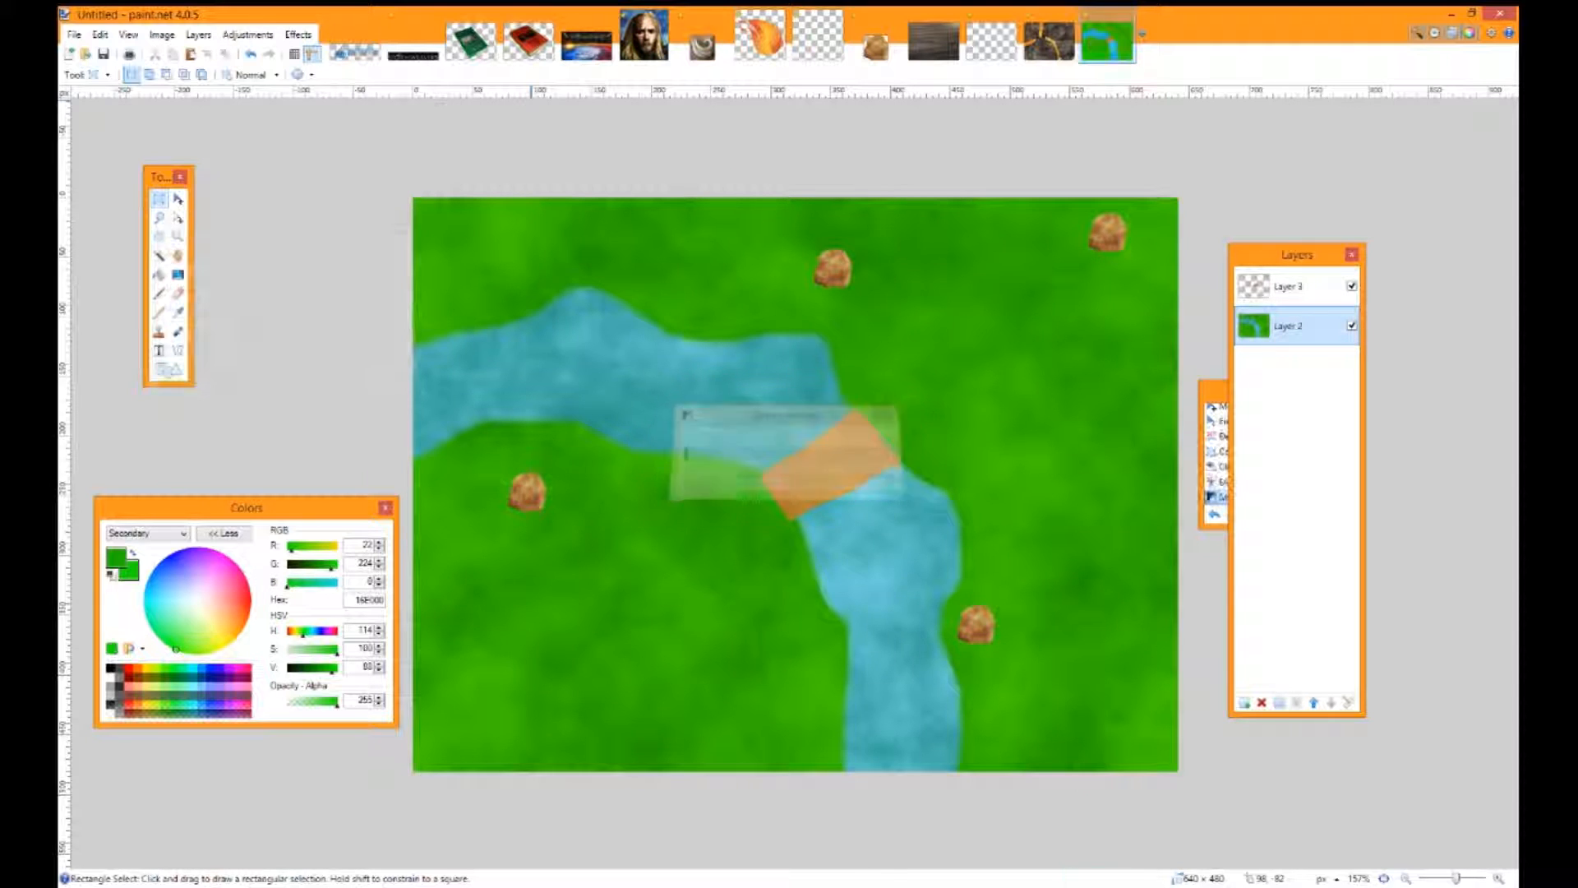
Apply Soften Portrait to the rocks and bridge layer with softness 0, lighting -18 and reduced warmth
{"action": "left_click", "coordinate": [1288, 286]}
{"action": "left_click", "coordinate": [298, 35]}
{"action": "mouse_move", "coordinate": [328, 146]}
{"action": "left_click", "coordinate": [501, 195]}
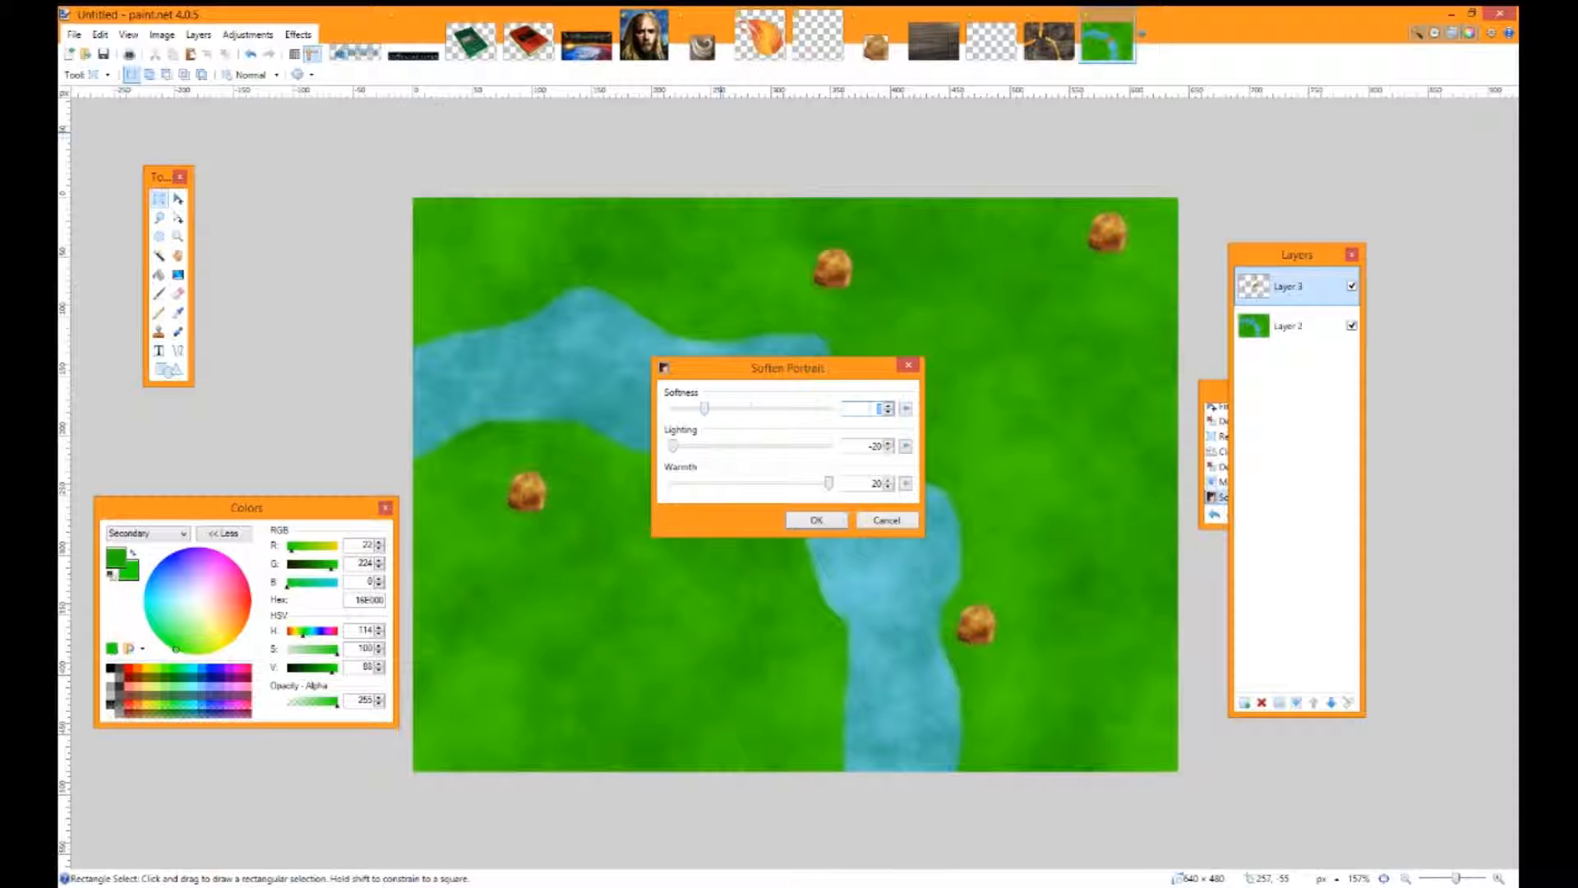
{"action": "type", "text": "0"}
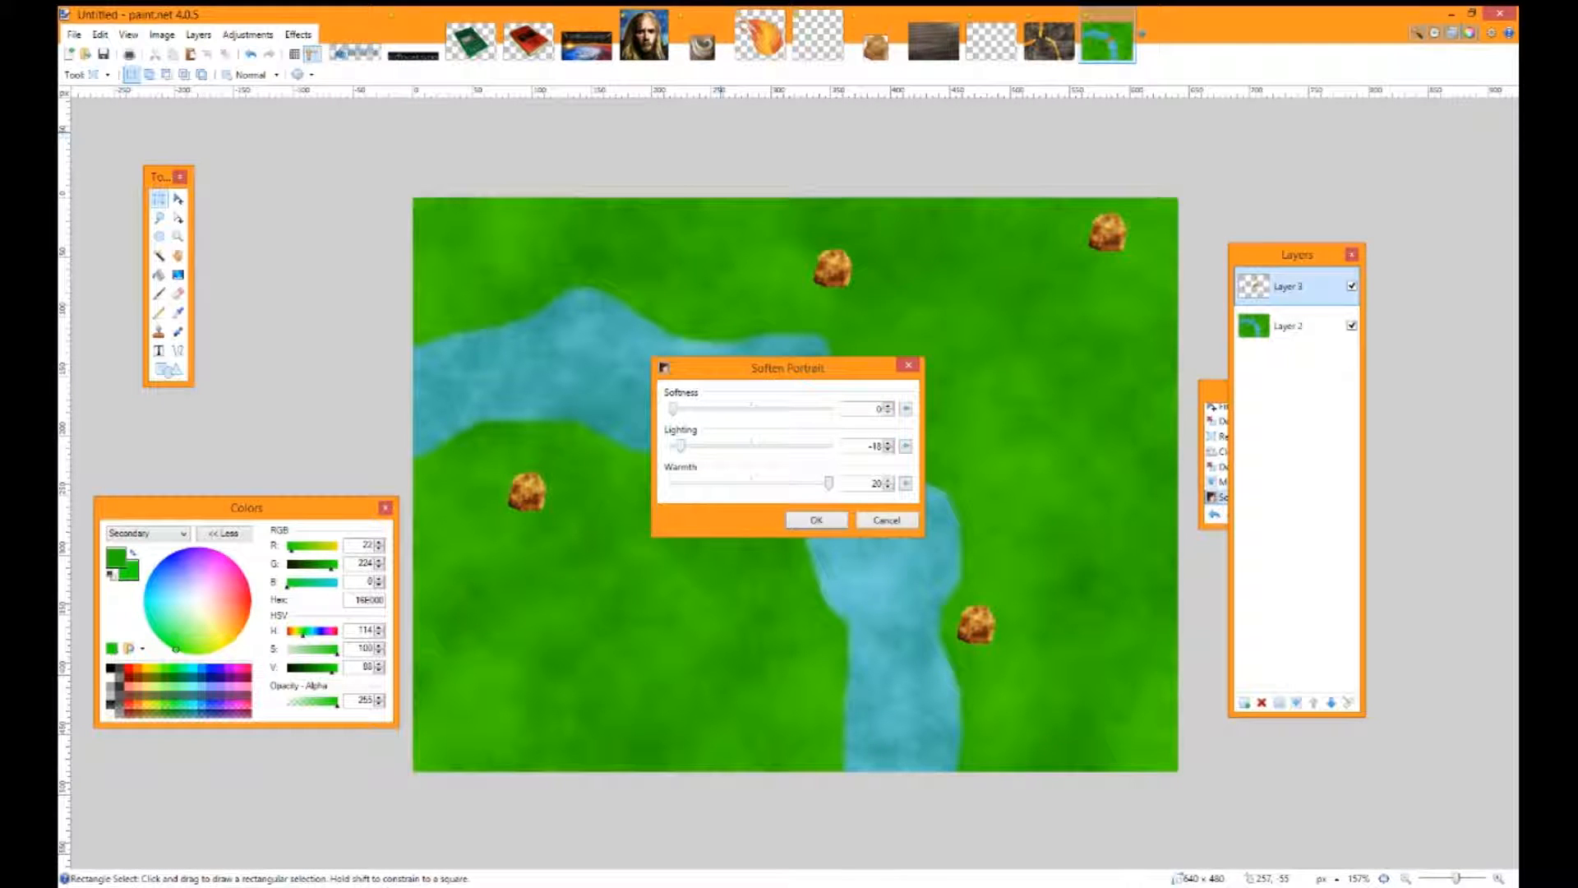
{"action": "key", "text": "Return"}
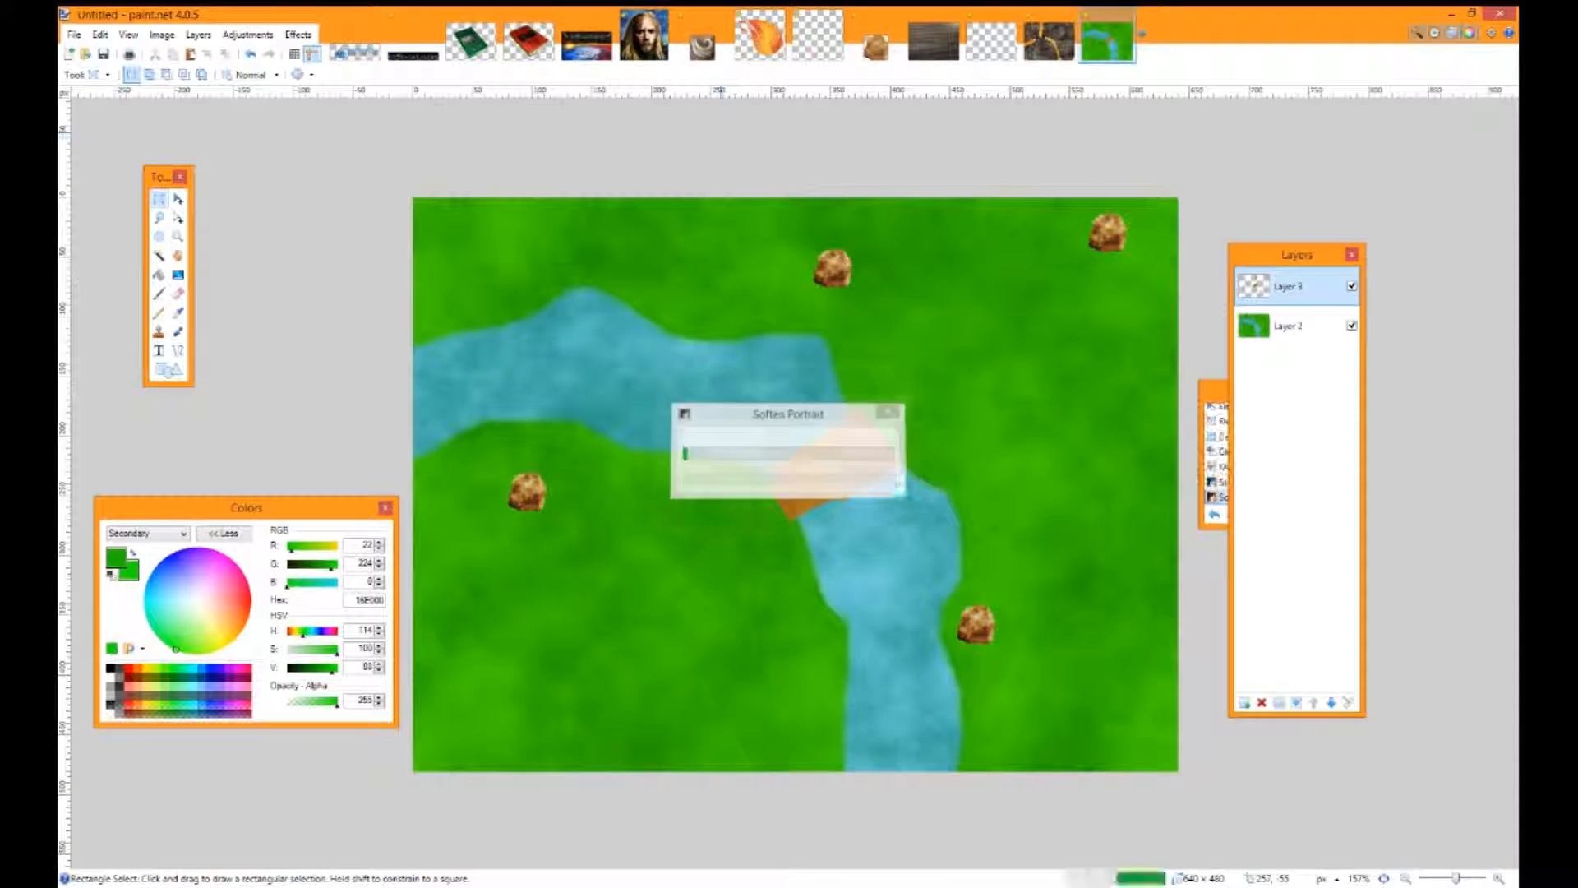
Select the area around the bridge, apply Soften Portrait with softness 1, lighting -18 and minimum warmth, and clear the selection
{"action": "left_click_drag", "start_coordinate": [734, 366], "coordinate": [924, 562]}
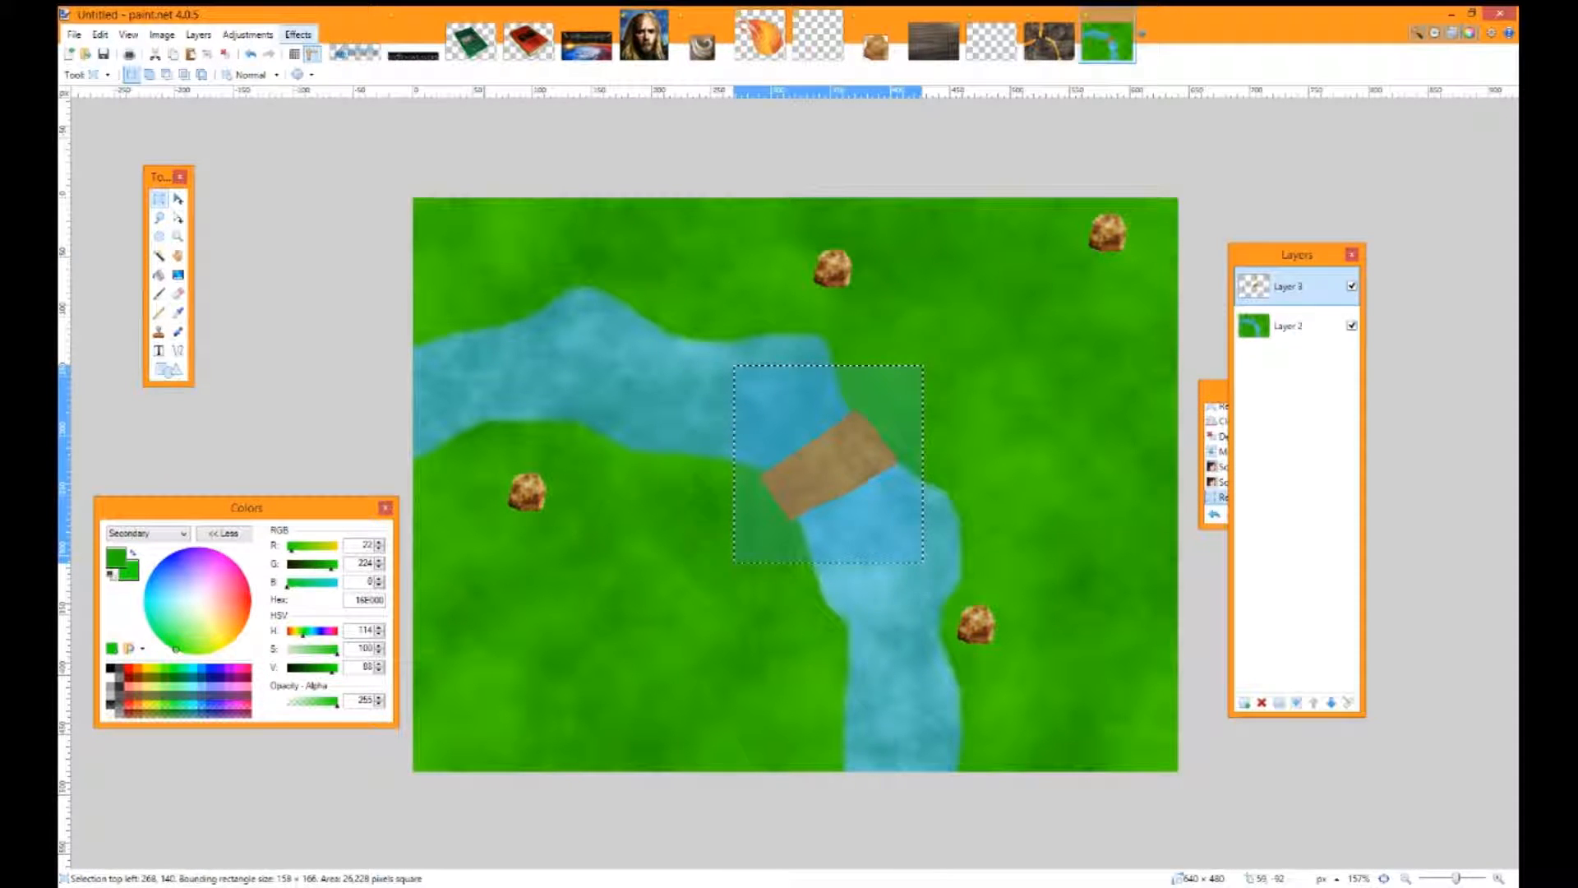
{"action": "left_click", "coordinate": [298, 34]}
{"action": "mouse_move", "coordinate": [328, 157]}
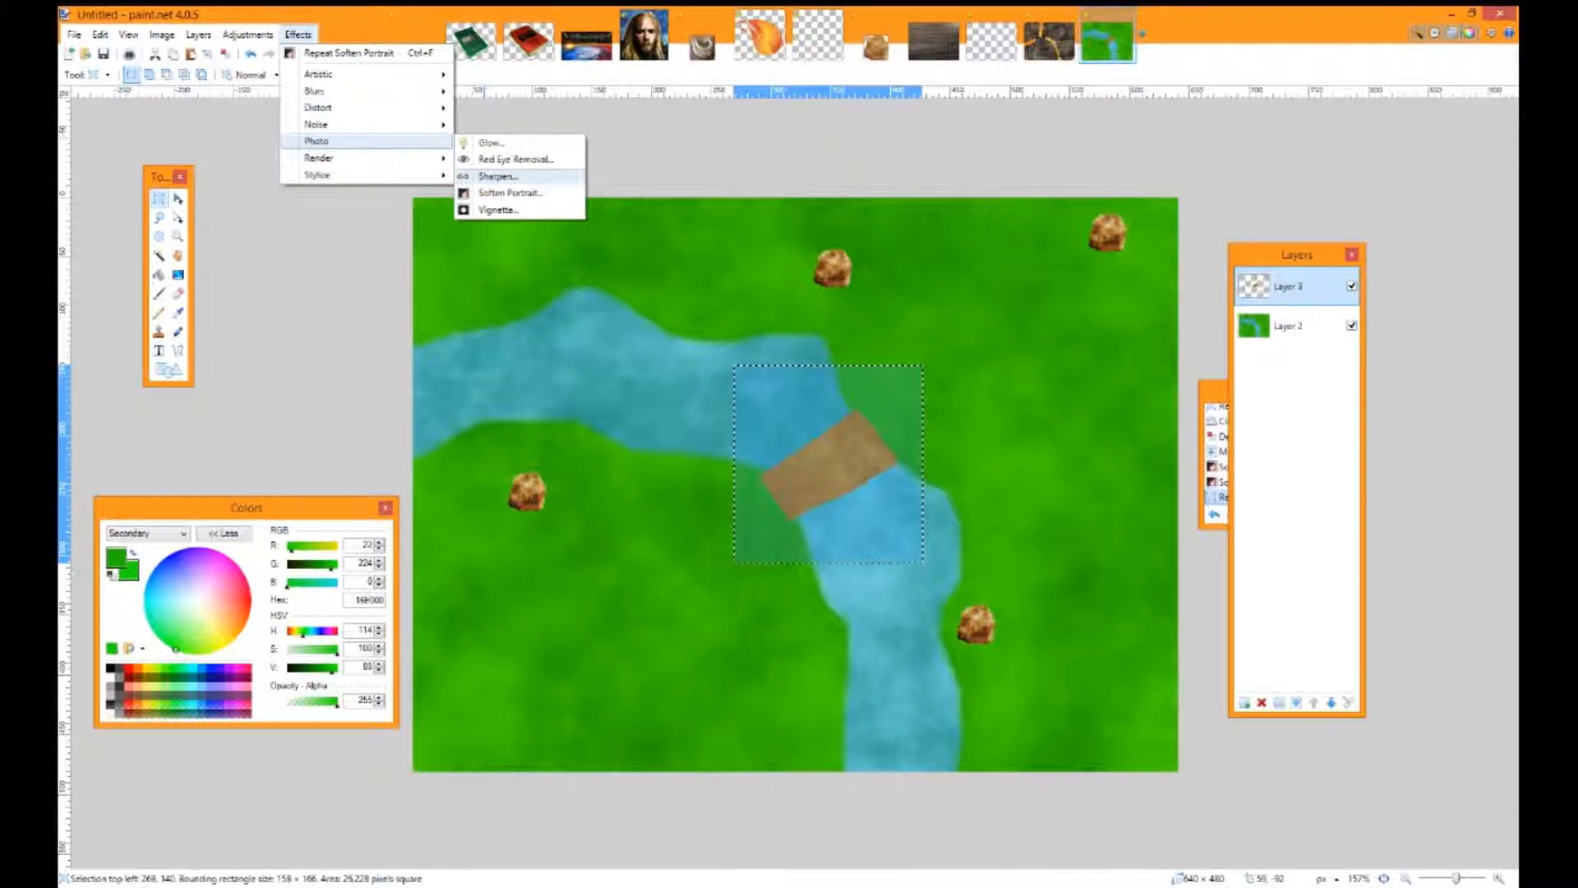
{"action": "left_click", "coordinate": [506, 193]}
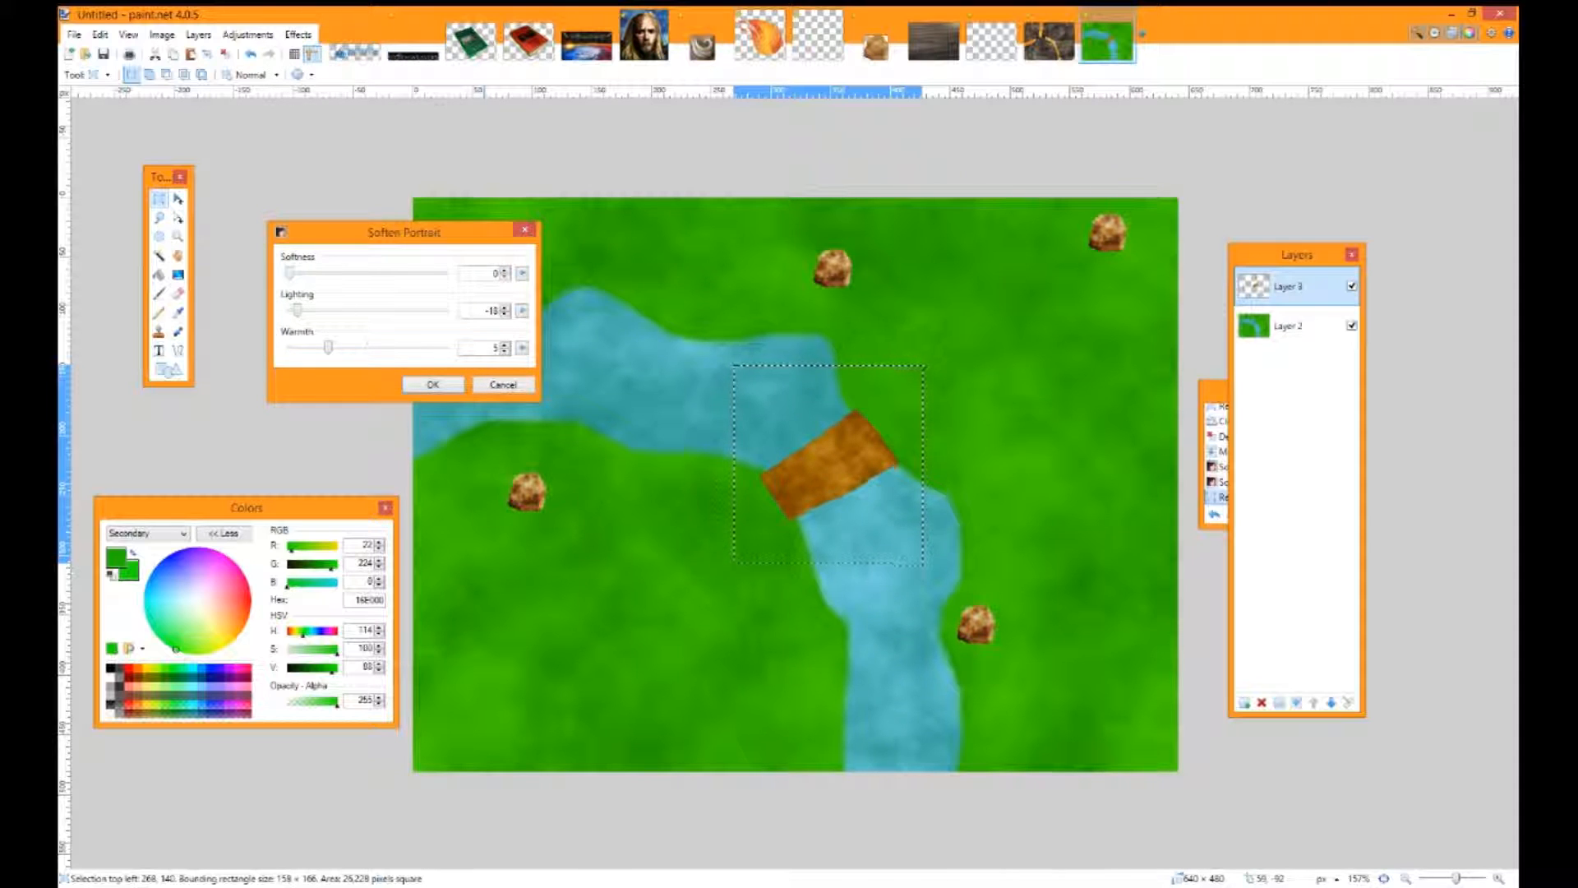
{"action": "left_click_drag", "start_coordinate": [289, 273], "coordinate": [305, 273]}
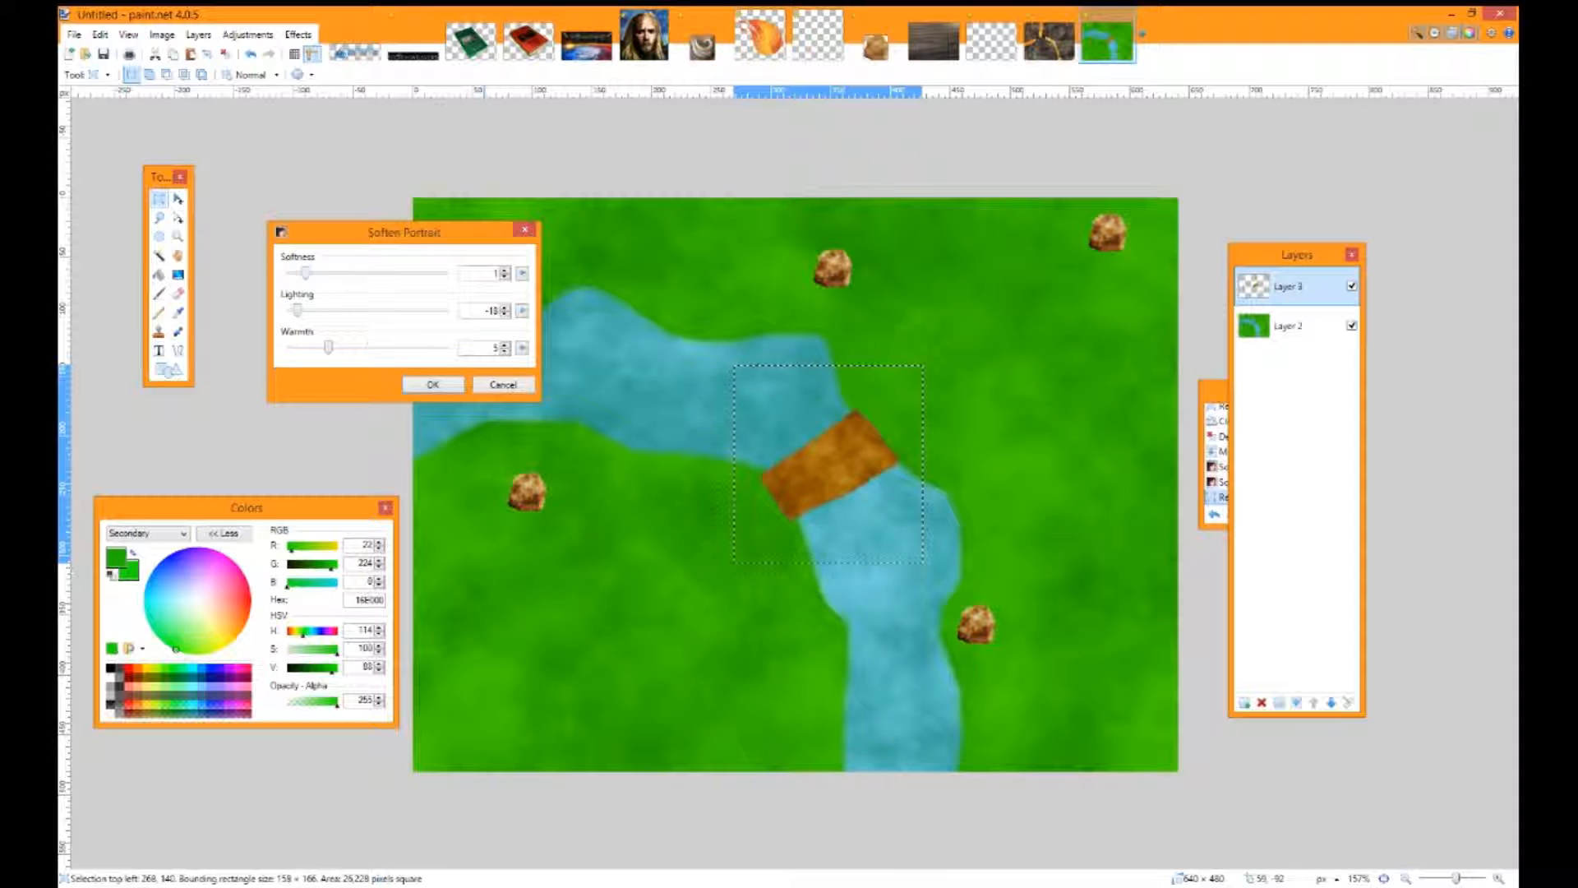
{"action": "left_click_drag", "start_coordinate": [328, 347], "coordinate": [289, 348]}
{"action": "left_click", "coordinate": [433, 384]}
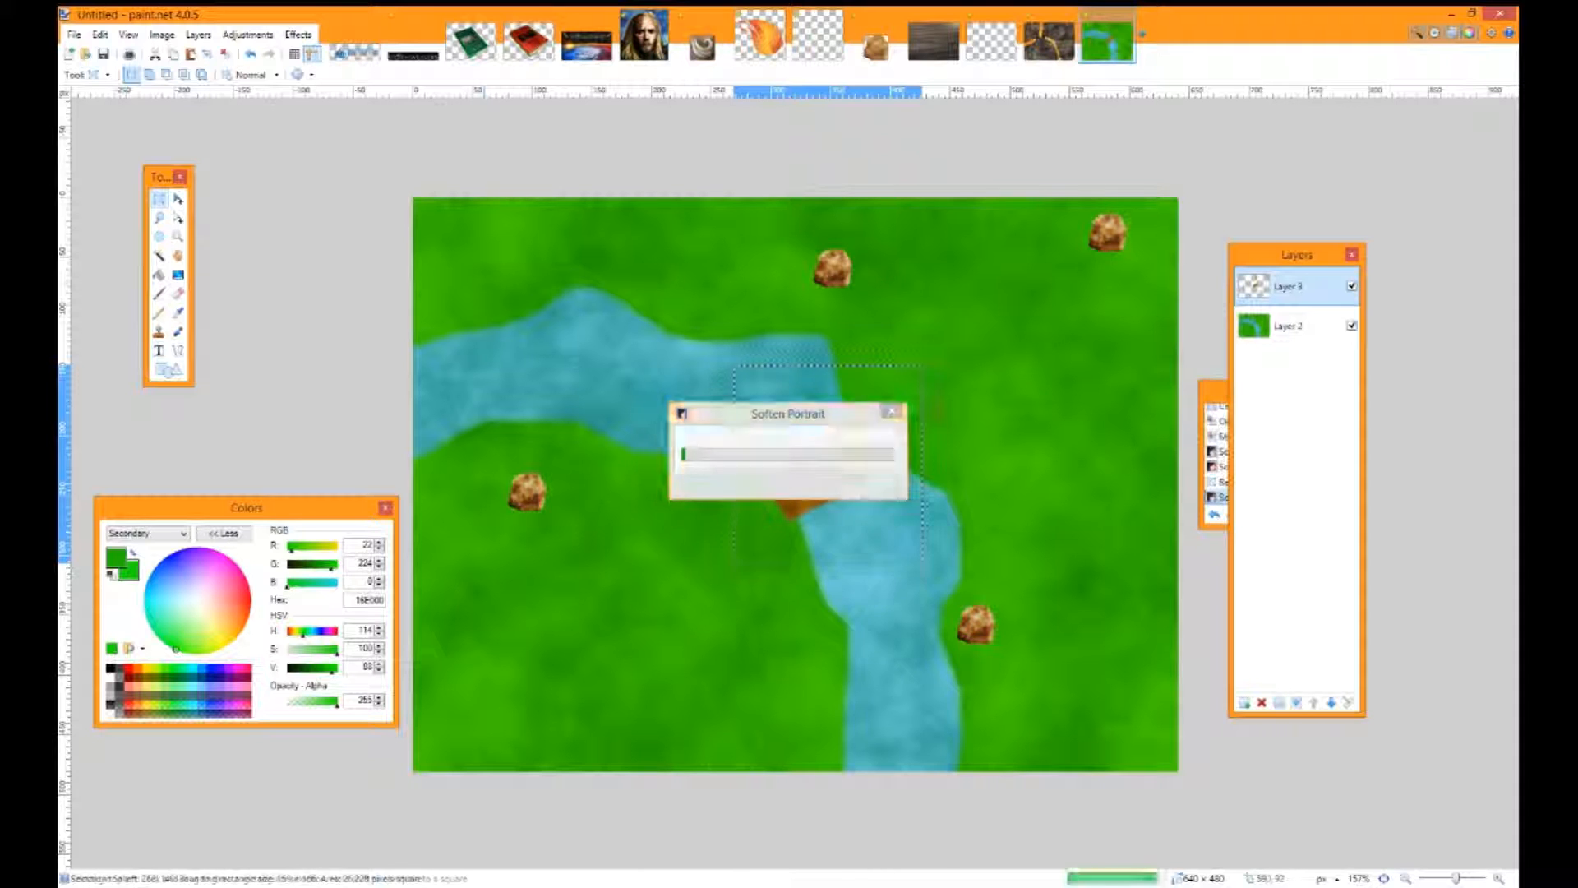
{"action": "key", "text": "ctrl+d"}
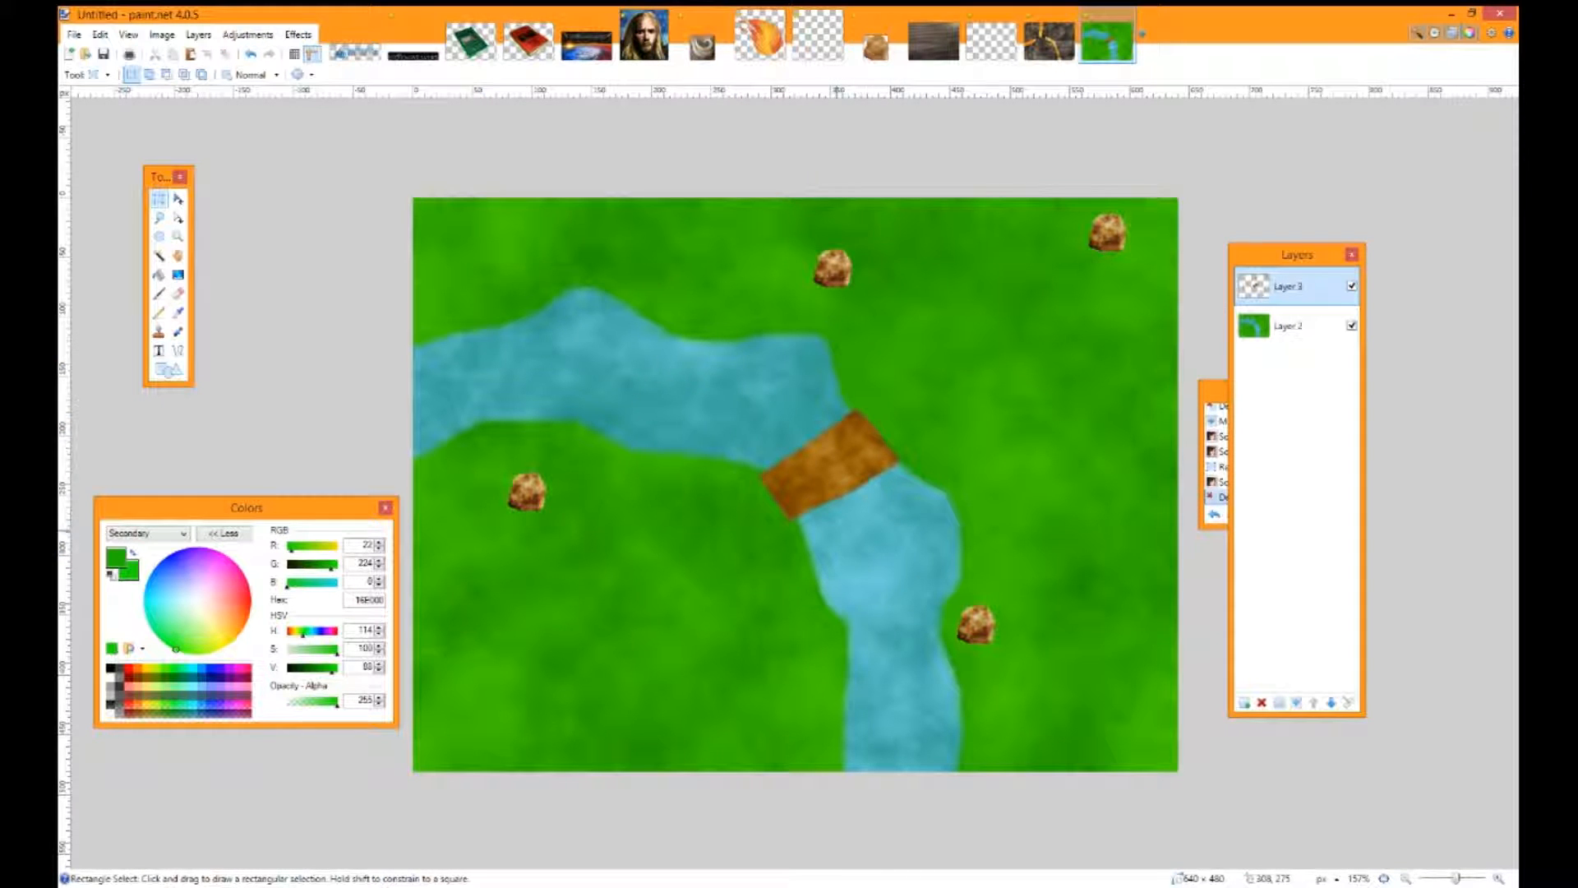
Examine the whole landscape and the cracks in the lava-crack image, and return to the landscape
{"action": "scroll", "coordinate": [928, 356], "scroll_direction": "down", "scroll_amount": 3}
{"action": "scroll", "coordinate": [928, 356], "scroll_direction": "up", "scroll_amount": 3}
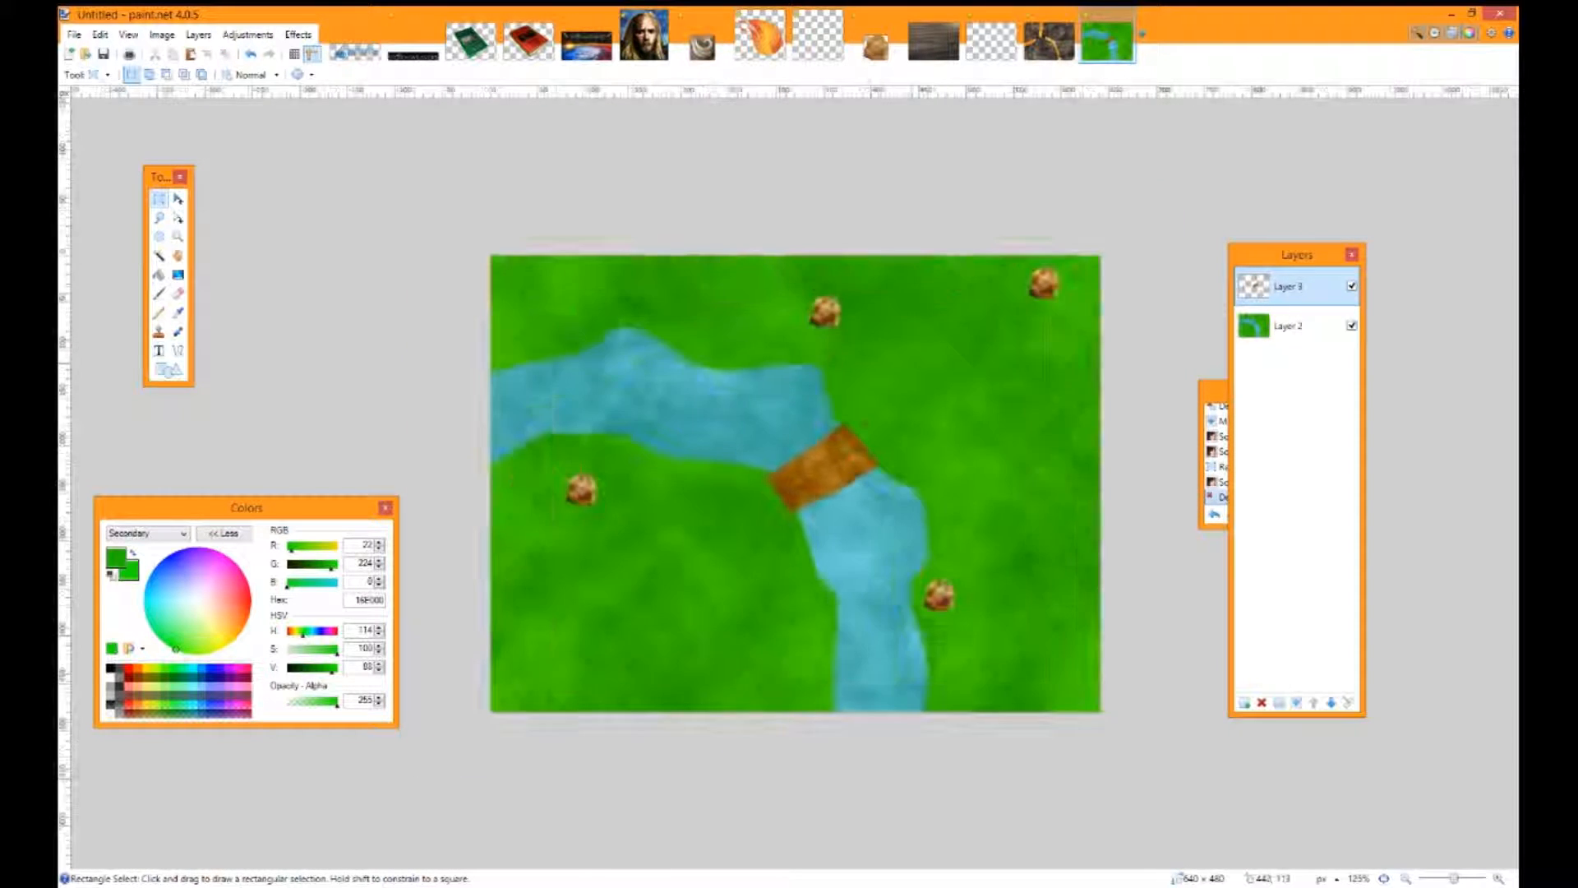
{"action": "left_click", "coordinate": [1049, 41]}
{"action": "left_click_drag", "start_coordinate": [877, 326], "coordinate": [738, 376]}
{"action": "scroll", "coordinate": [720, 391], "scroll_direction": "down", "scroll_amount": 5}
{"action": "left_click", "coordinate": [1107, 40]}
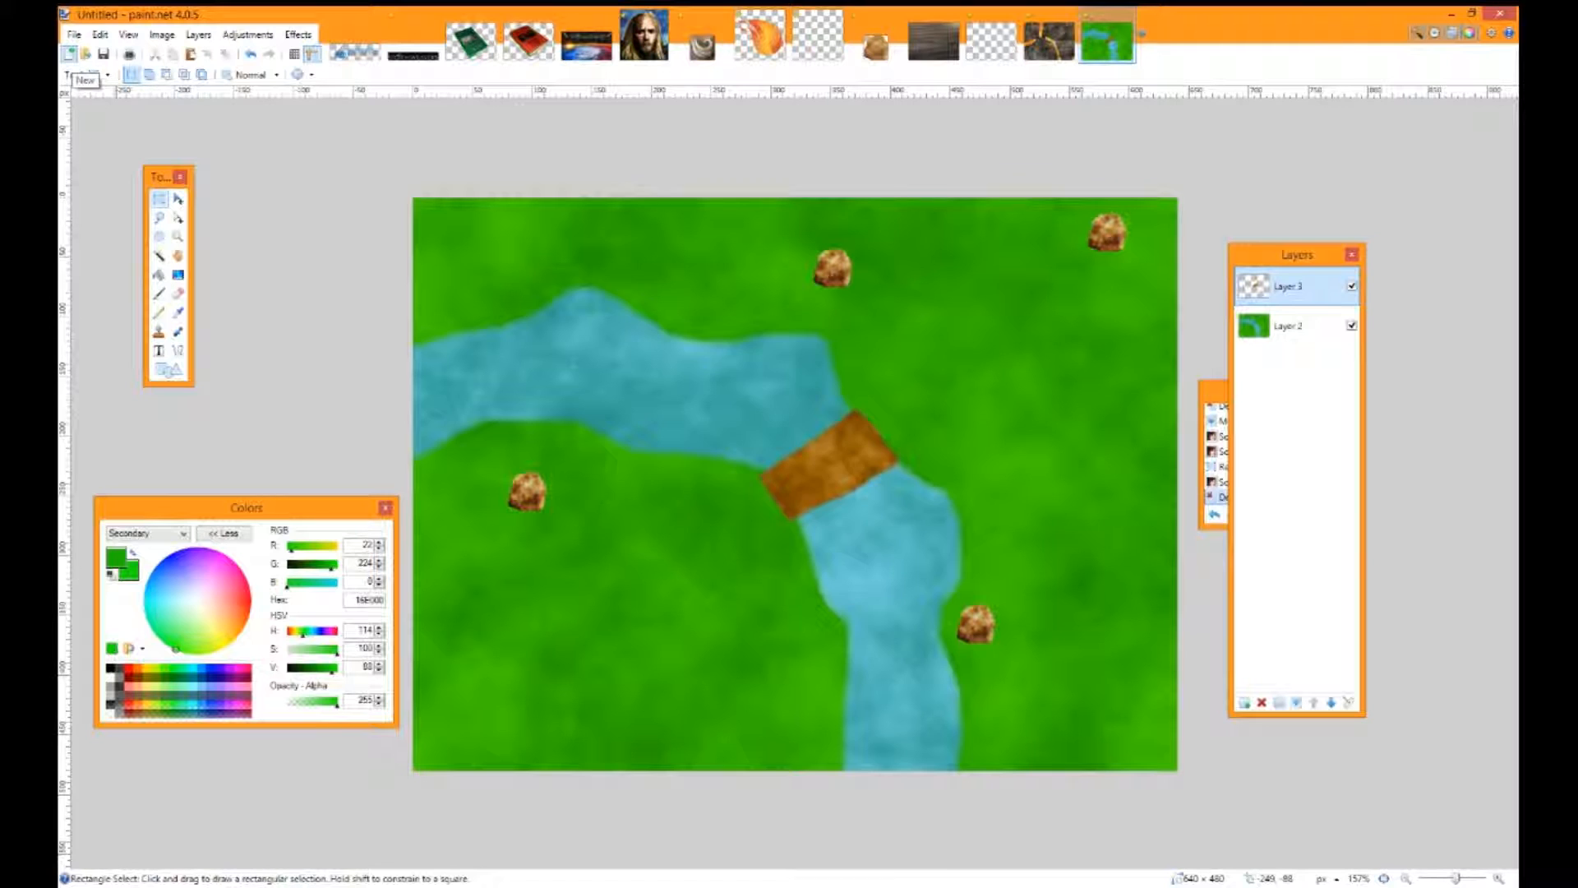
Create a new 640 × 480 pixel image, add a transparent layer and delete the white background layer
{"action": "left_click", "coordinate": [69, 54]}
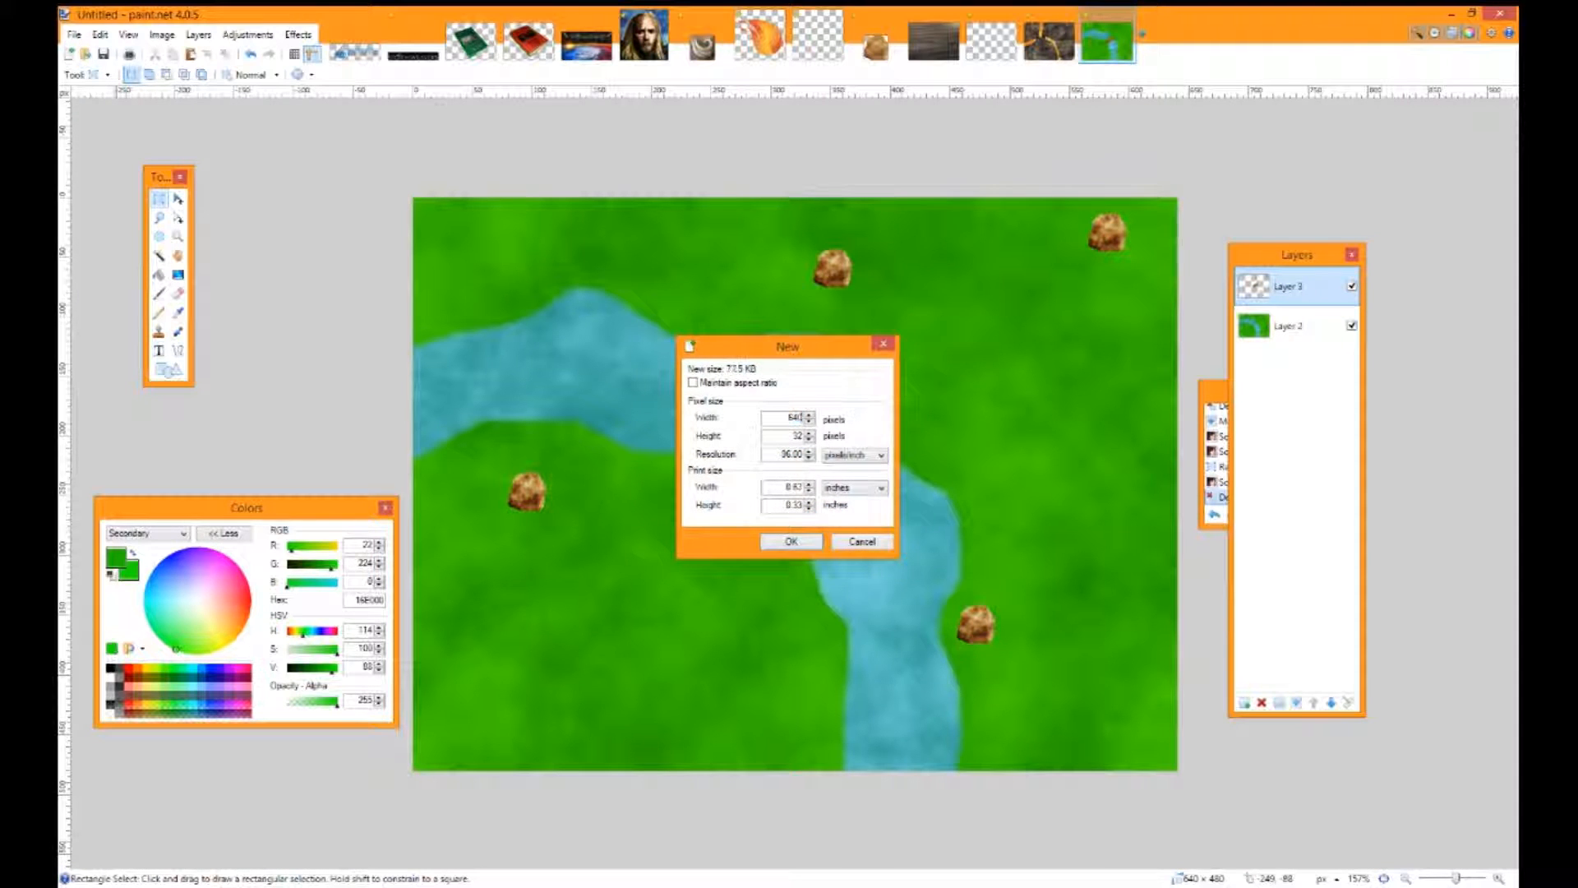
{"action": "type", "text": "0"}
{"action": "key", "text": "Return"}
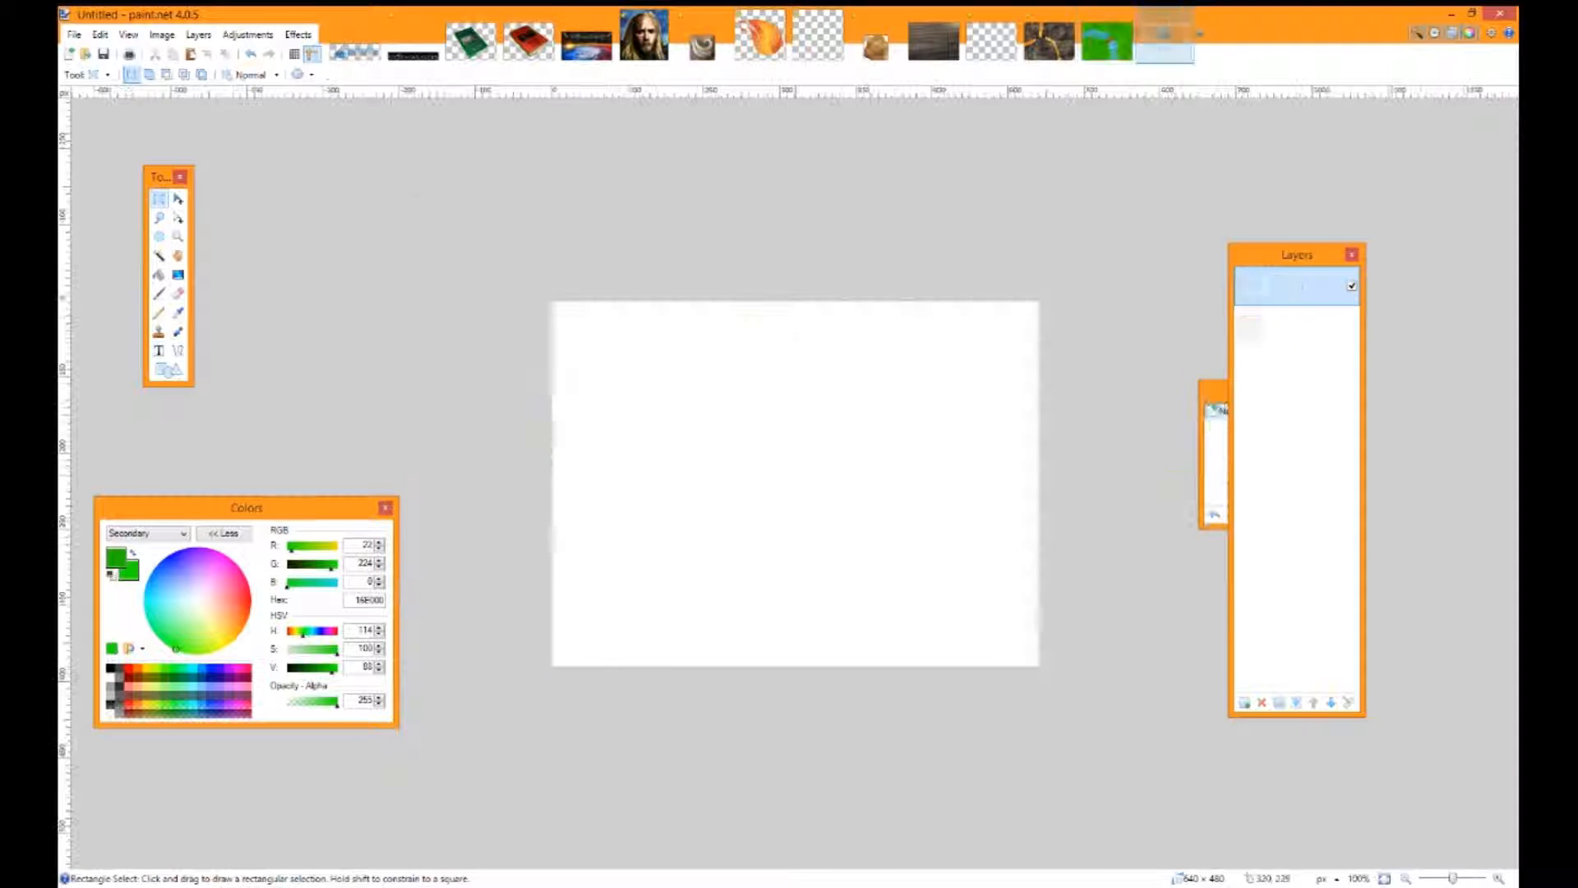
{"action": "key", "text": "ctrl+shift+n"}
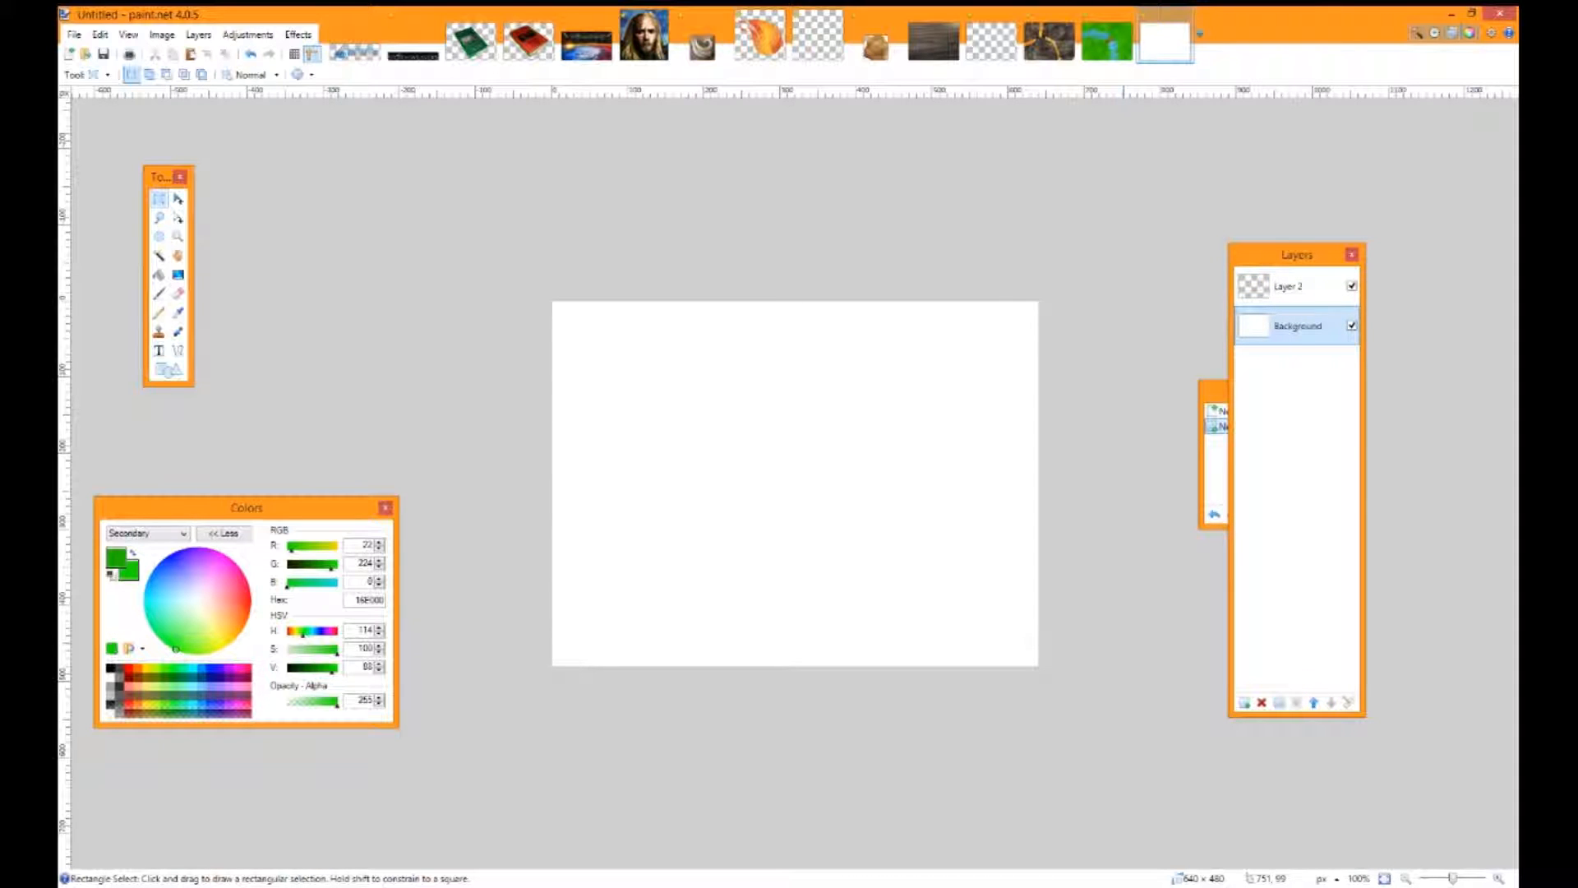
{"action": "key", "text": "ctrl+shift+Delete"}
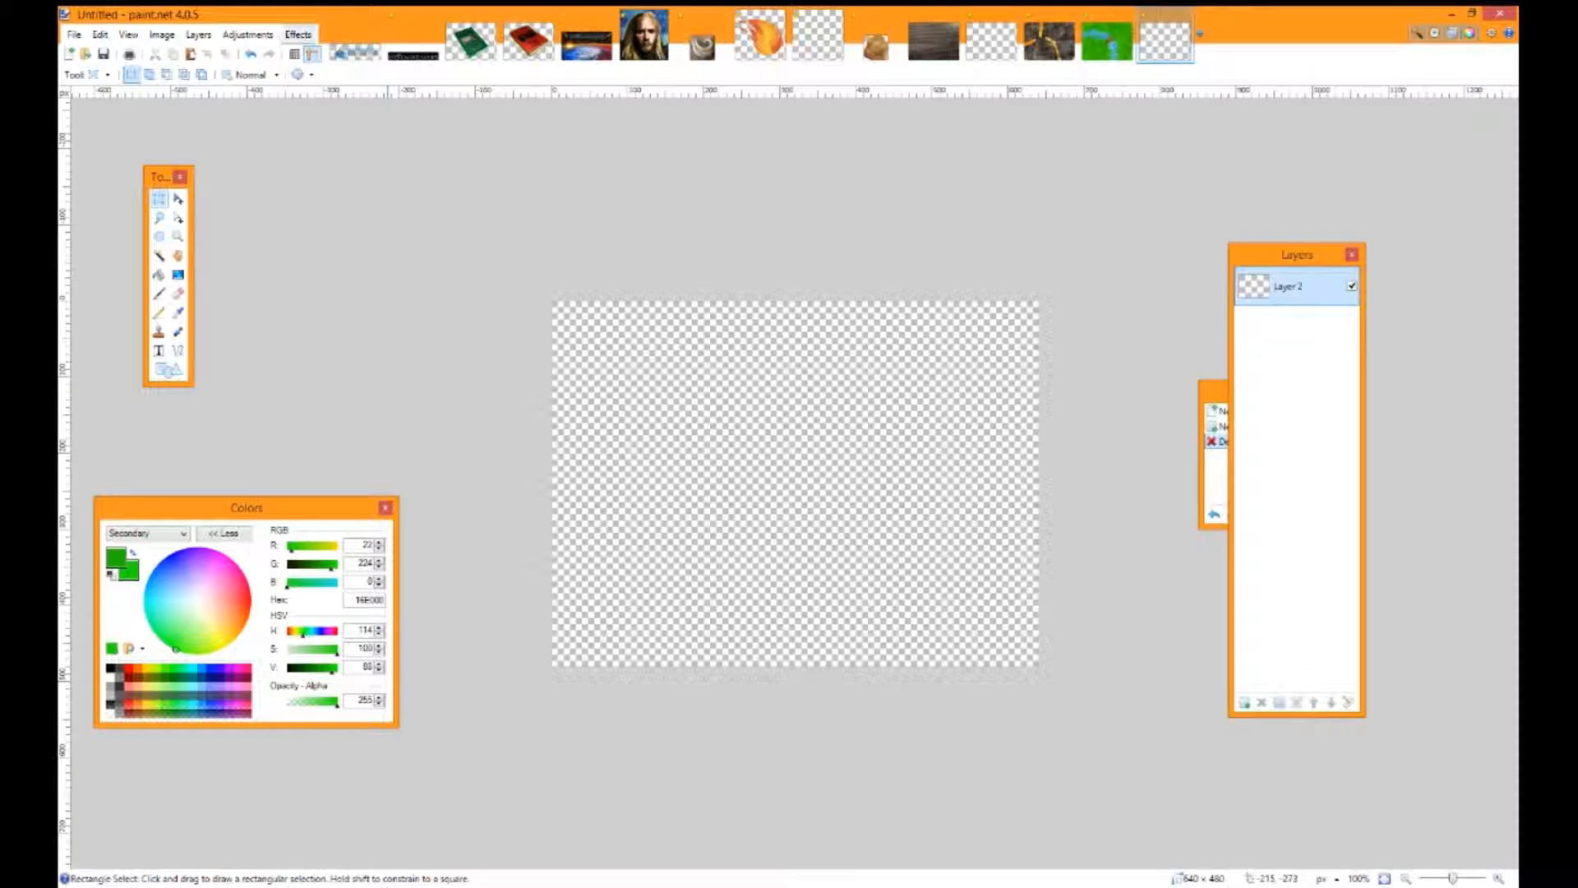
Fill the empty layer with green Clouds at scale 1000, roughness 1.00 and Normal blending
{"action": "left_click", "coordinate": [297, 35]}
{"action": "mouse_move", "coordinate": [329, 158]}
{"action": "left_click", "coordinate": [495, 159]}
{"action": "left_click_drag", "start_coordinate": [789, 322], "coordinate": [485, 282]}
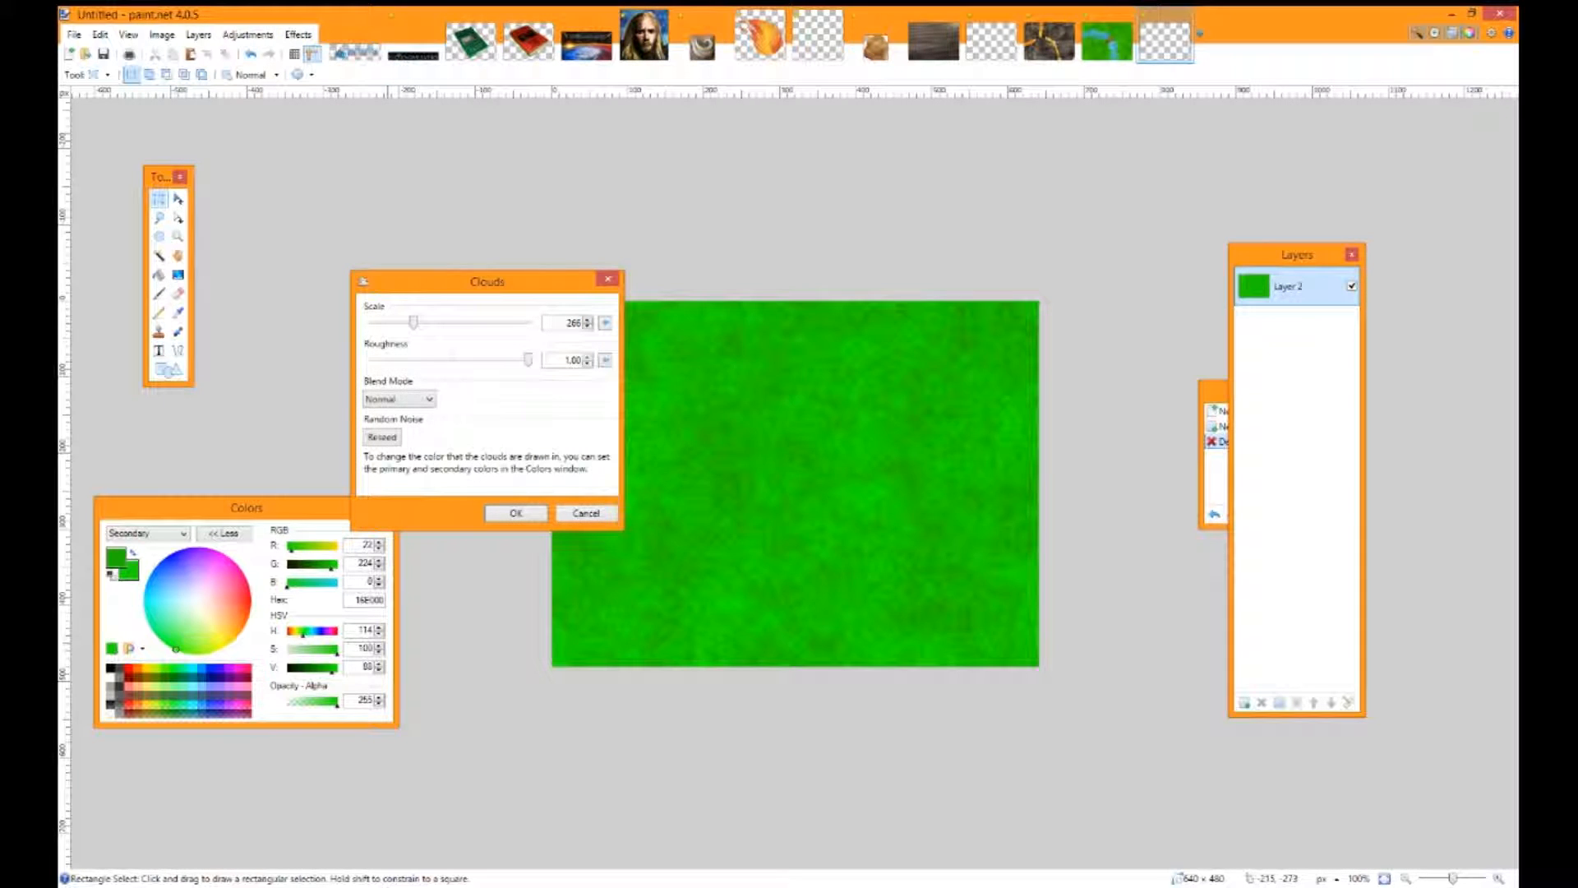
{"action": "left_click_drag", "start_coordinate": [413, 322], "coordinate": [528, 321]}
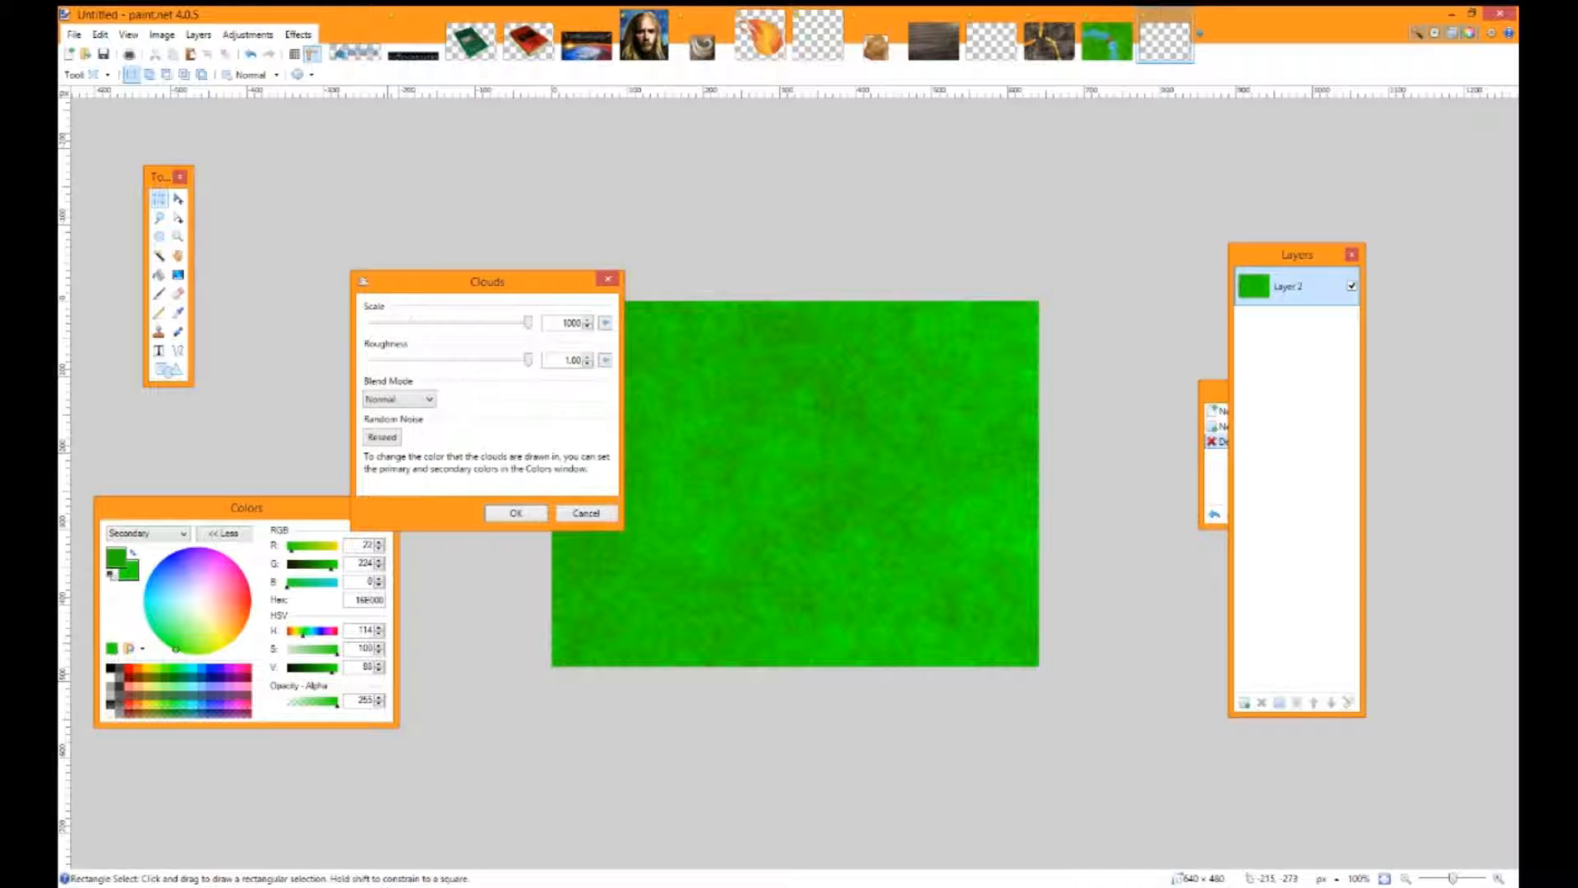
{"action": "left_click", "coordinate": [515, 513]}
{"action": "left_click", "coordinate": [248, 34]}
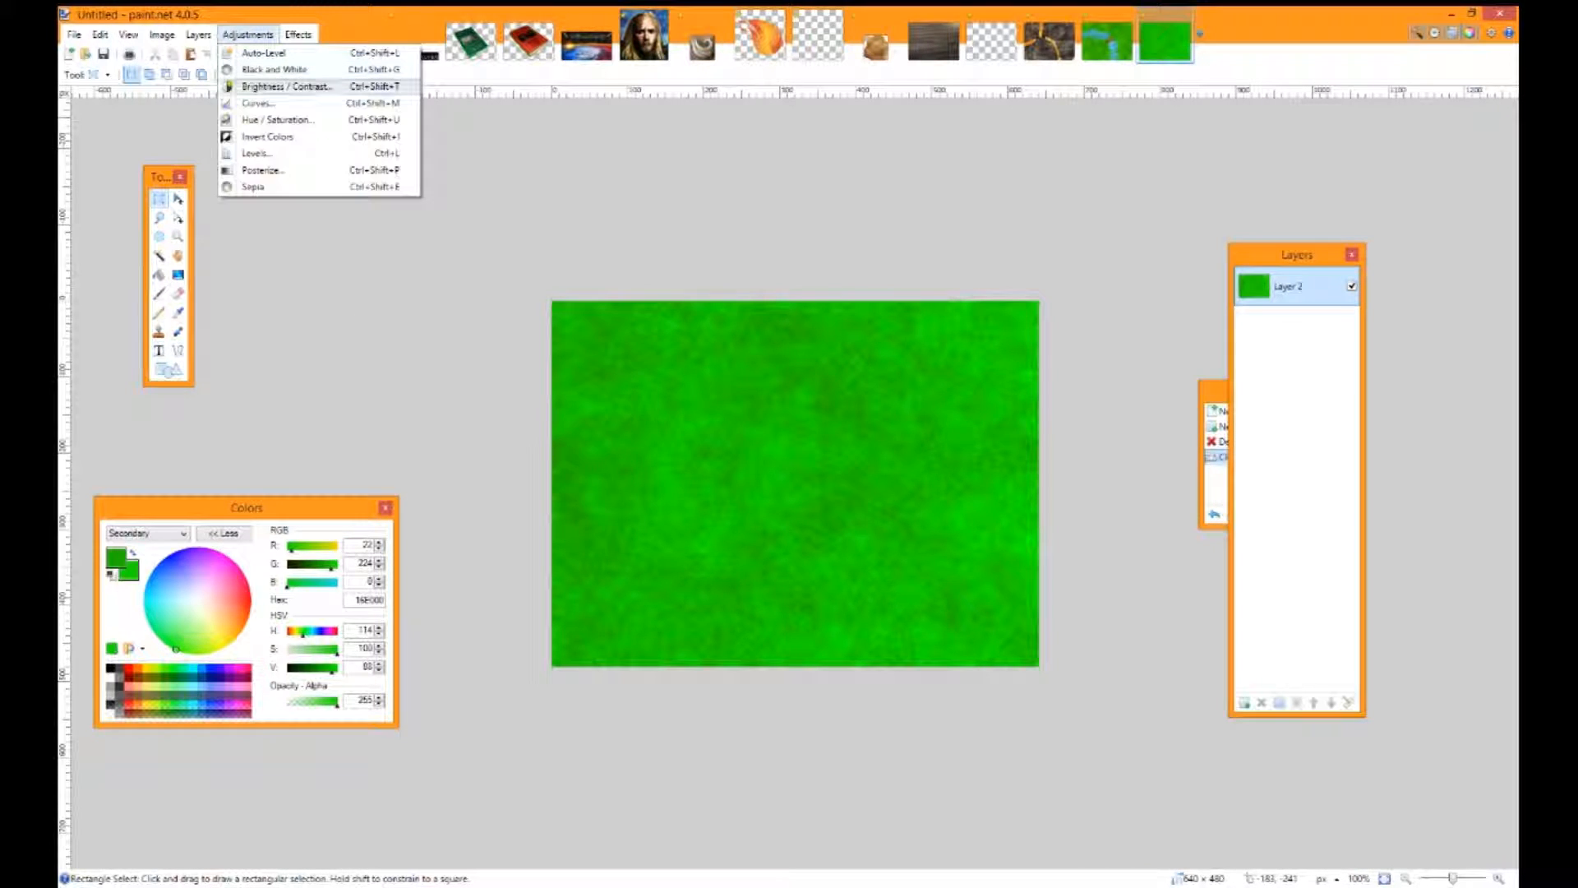
{"action": "left_click", "coordinate": [278, 119]}
{"action": "left_click_drag", "start_coordinate": [790, 355], "coordinate": [347, 235]}
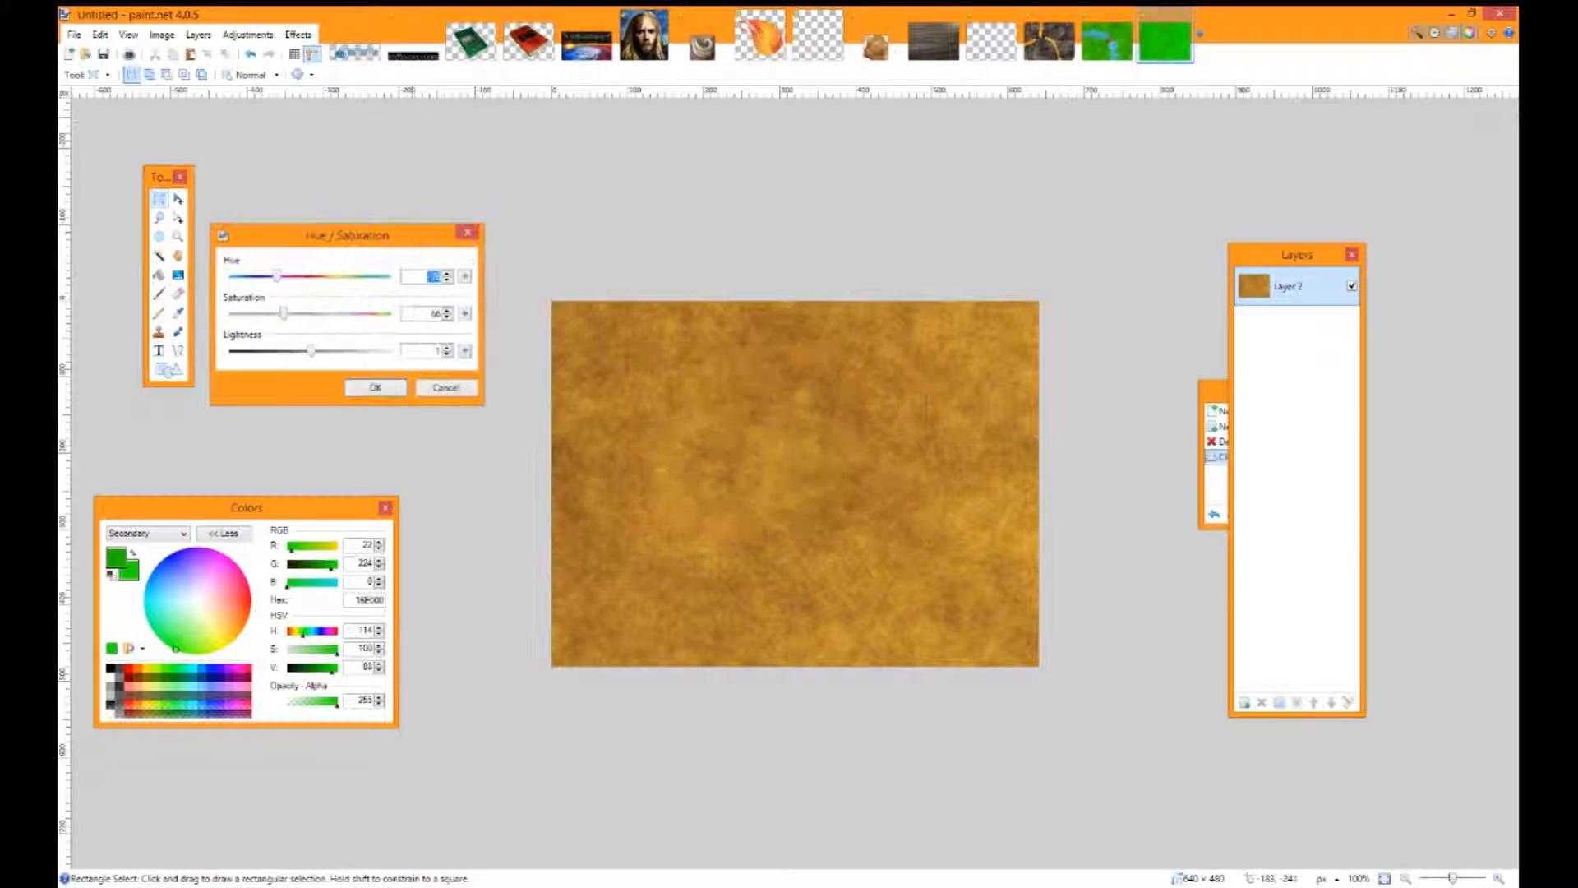
{"action": "left_click_drag", "start_coordinate": [284, 313], "coordinate": [341, 313]}
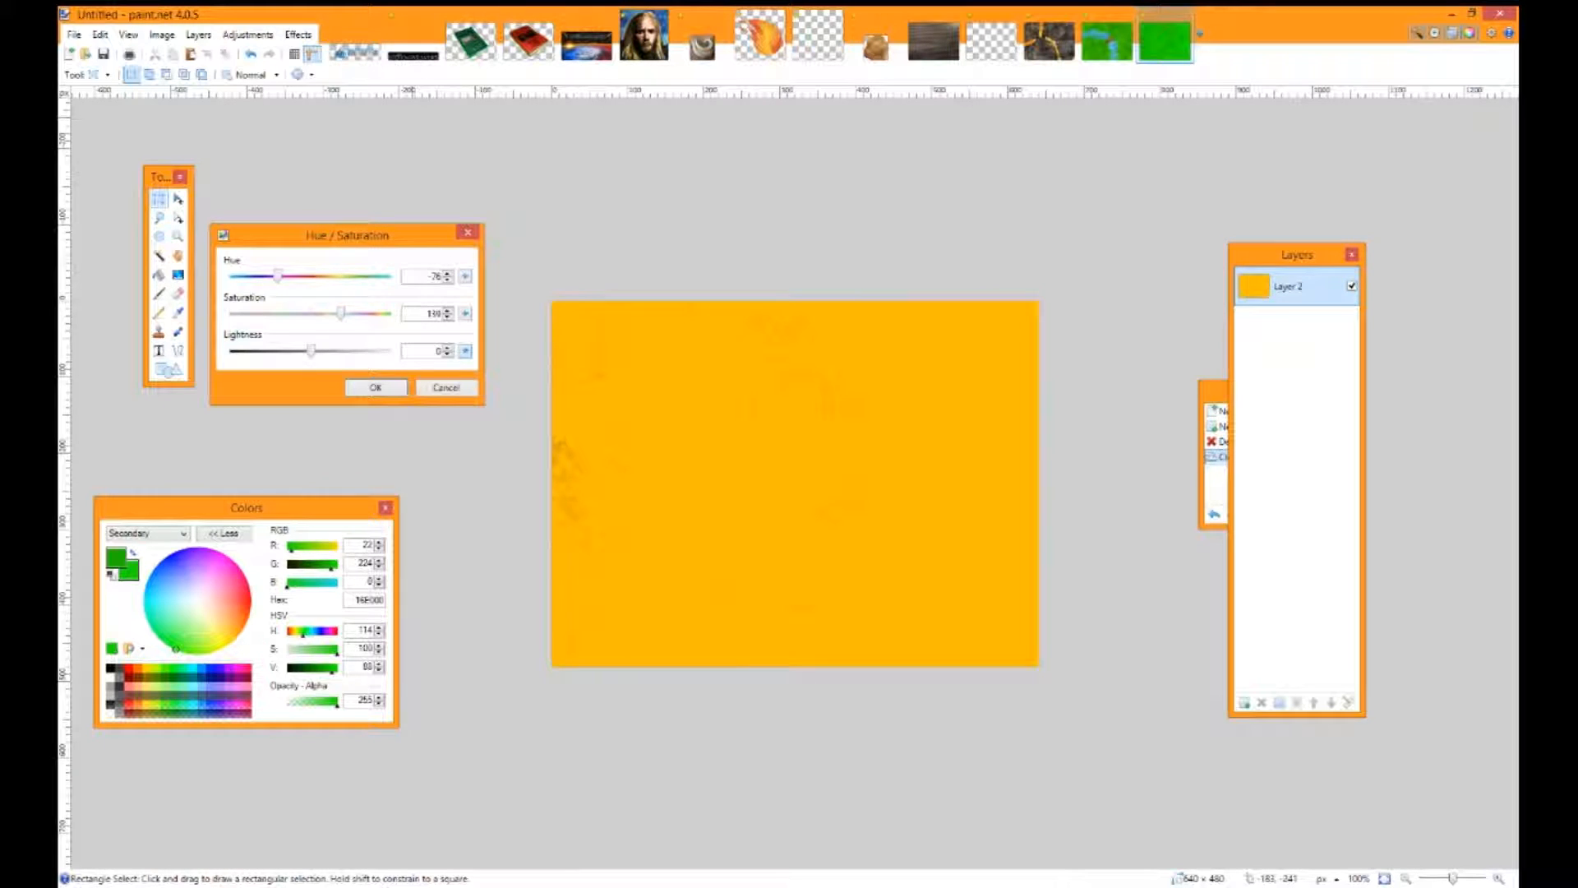
{"action": "left_click_drag", "start_coordinate": [277, 276], "coordinate": [233, 276]}
{"action": "left_click_drag", "start_coordinate": [341, 313], "coordinate": [316, 313]}
{"action": "left_click_drag", "start_coordinate": [232, 276], "coordinate": [266, 276]}
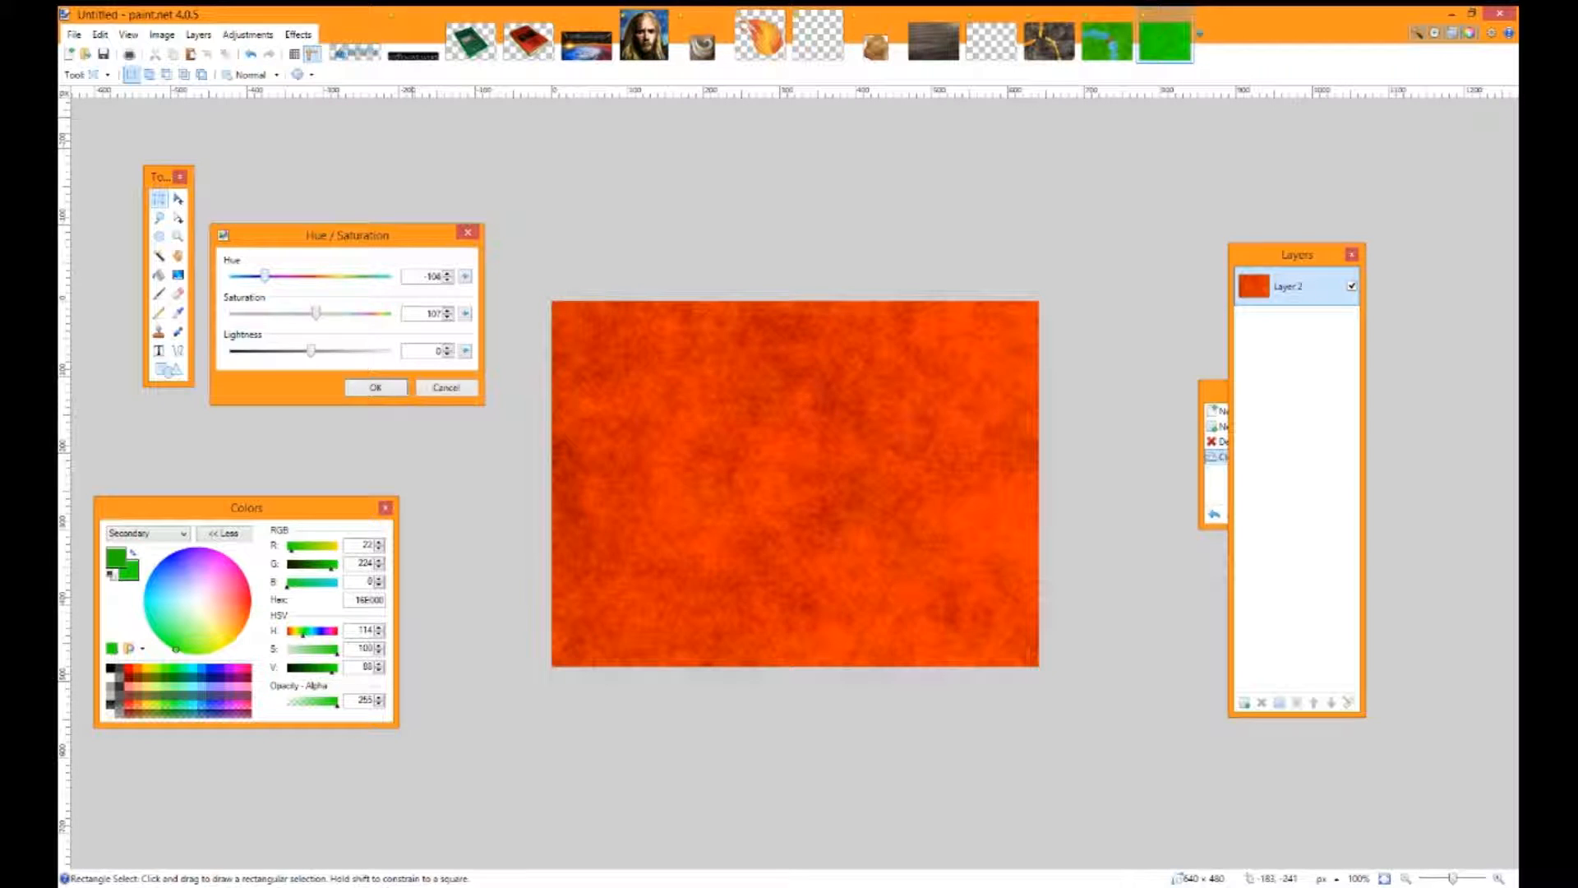
{"action": "left_click", "coordinate": [446, 387]}
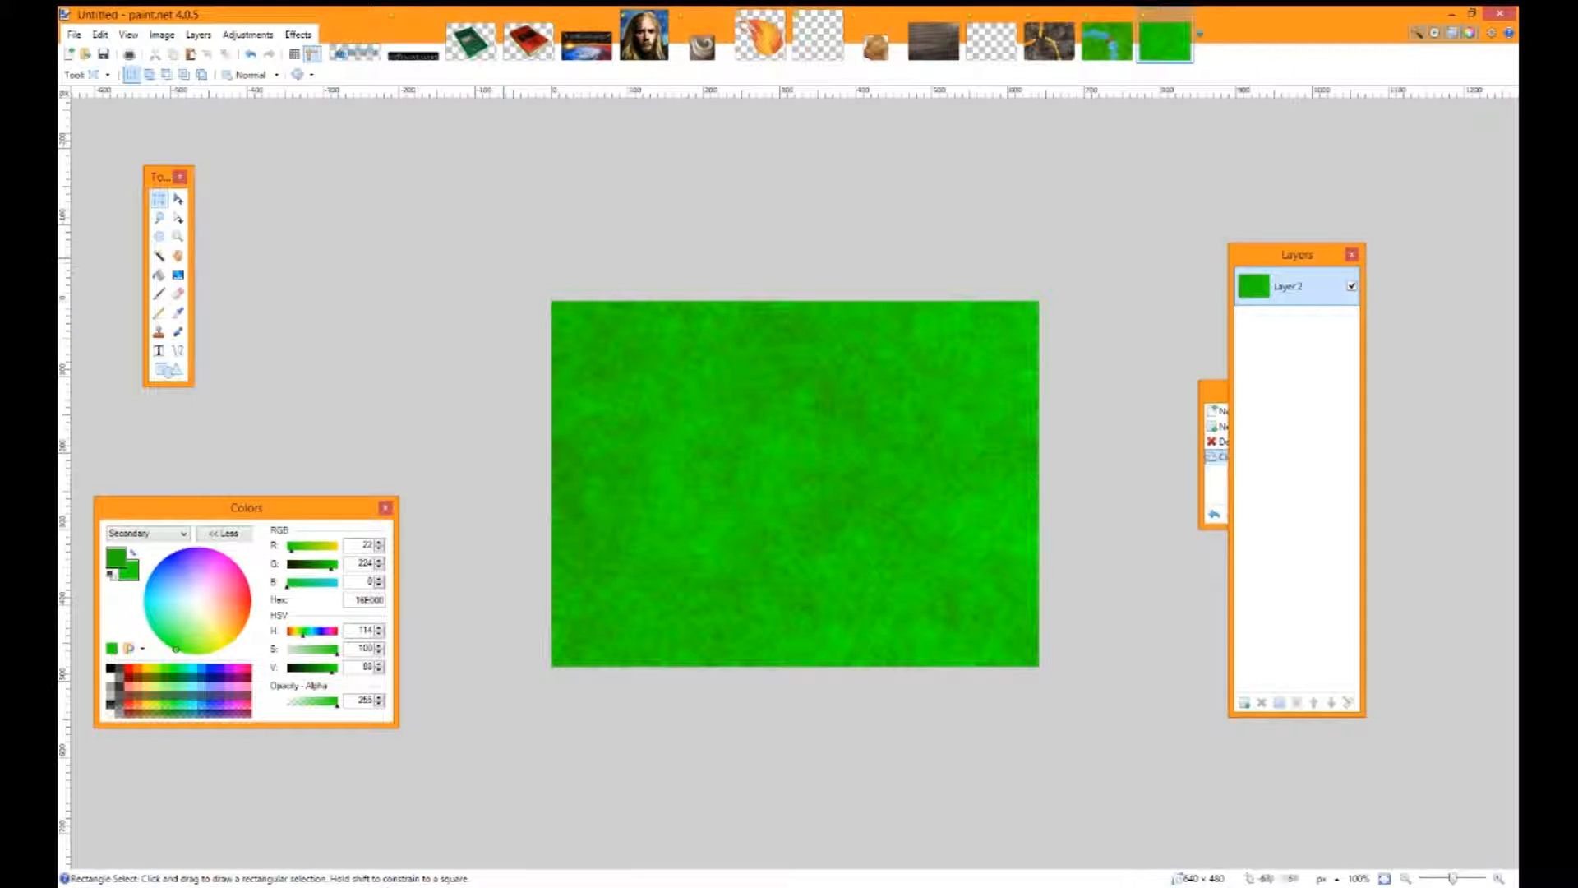
Select the whole canvas and erase the green clouds
{"action": "key", "text": "ctrl+a"}
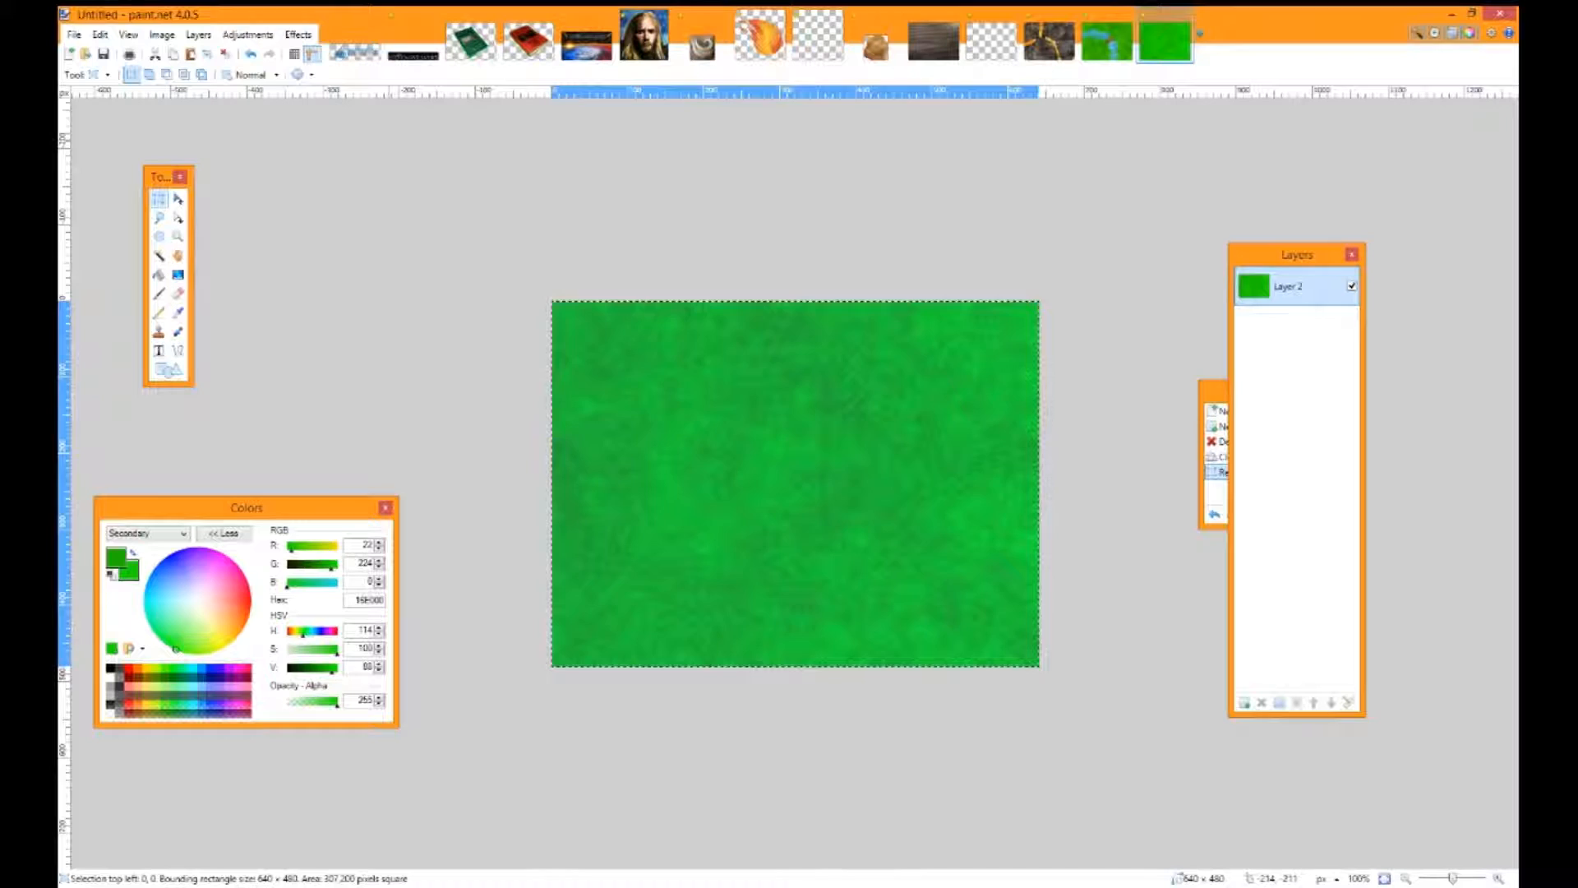
{"action": "key", "text": "Delete"}
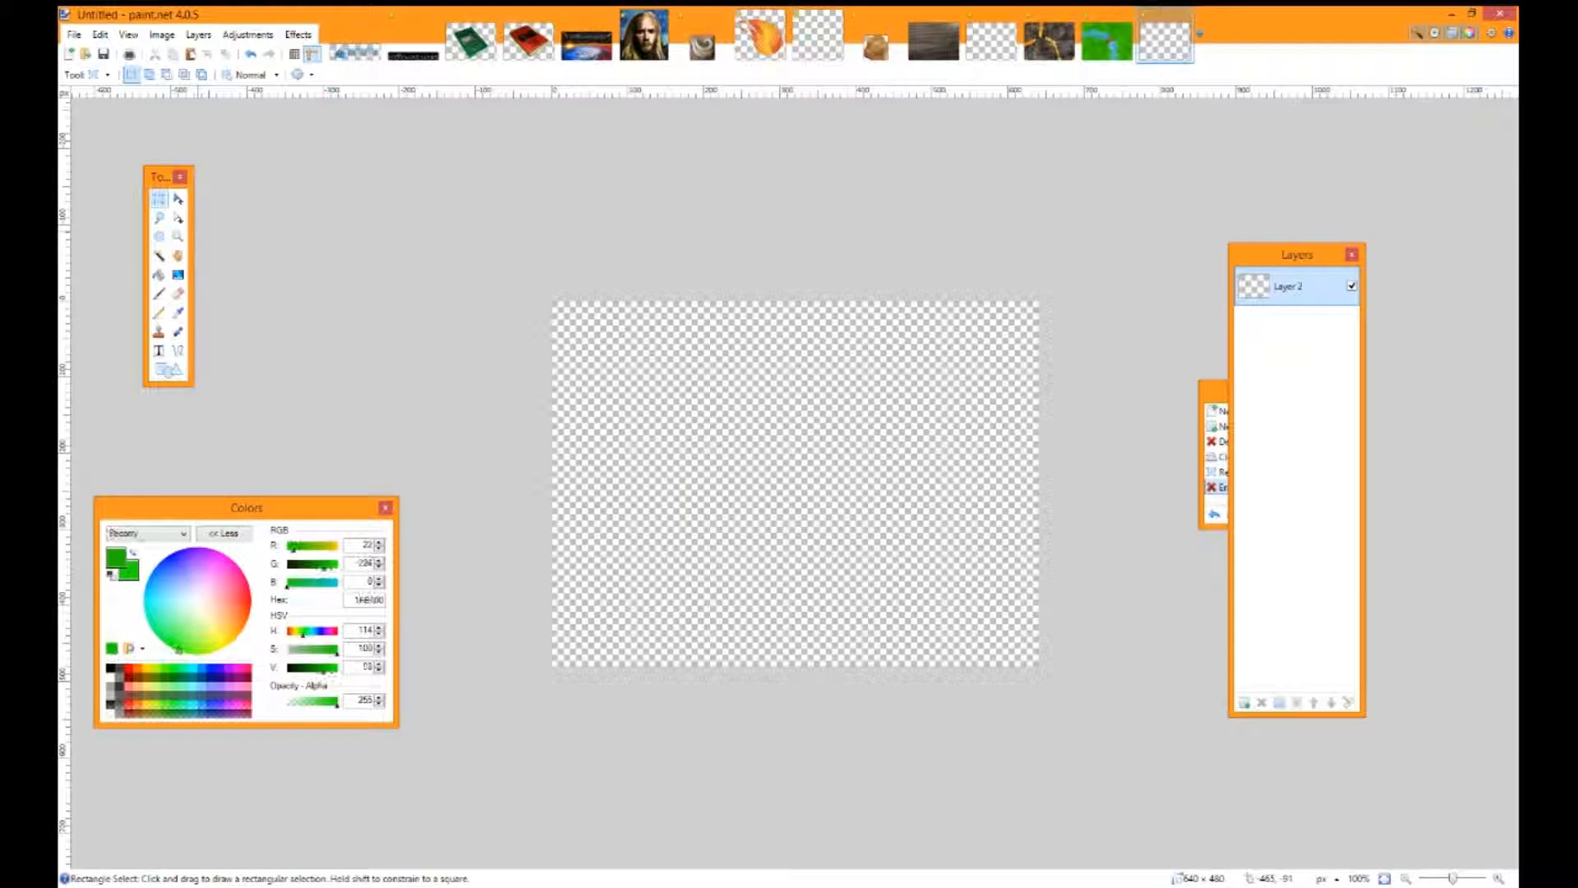
Set the primary colour to orange-red FF2E00 and the secondary colour to a fully bright yellow
{"action": "left_click", "coordinate": [249, 610]}
{"action": "left_click", "coordinate": [132, 572]}
{"action": "left_click", "coordinate": [232, 641]}
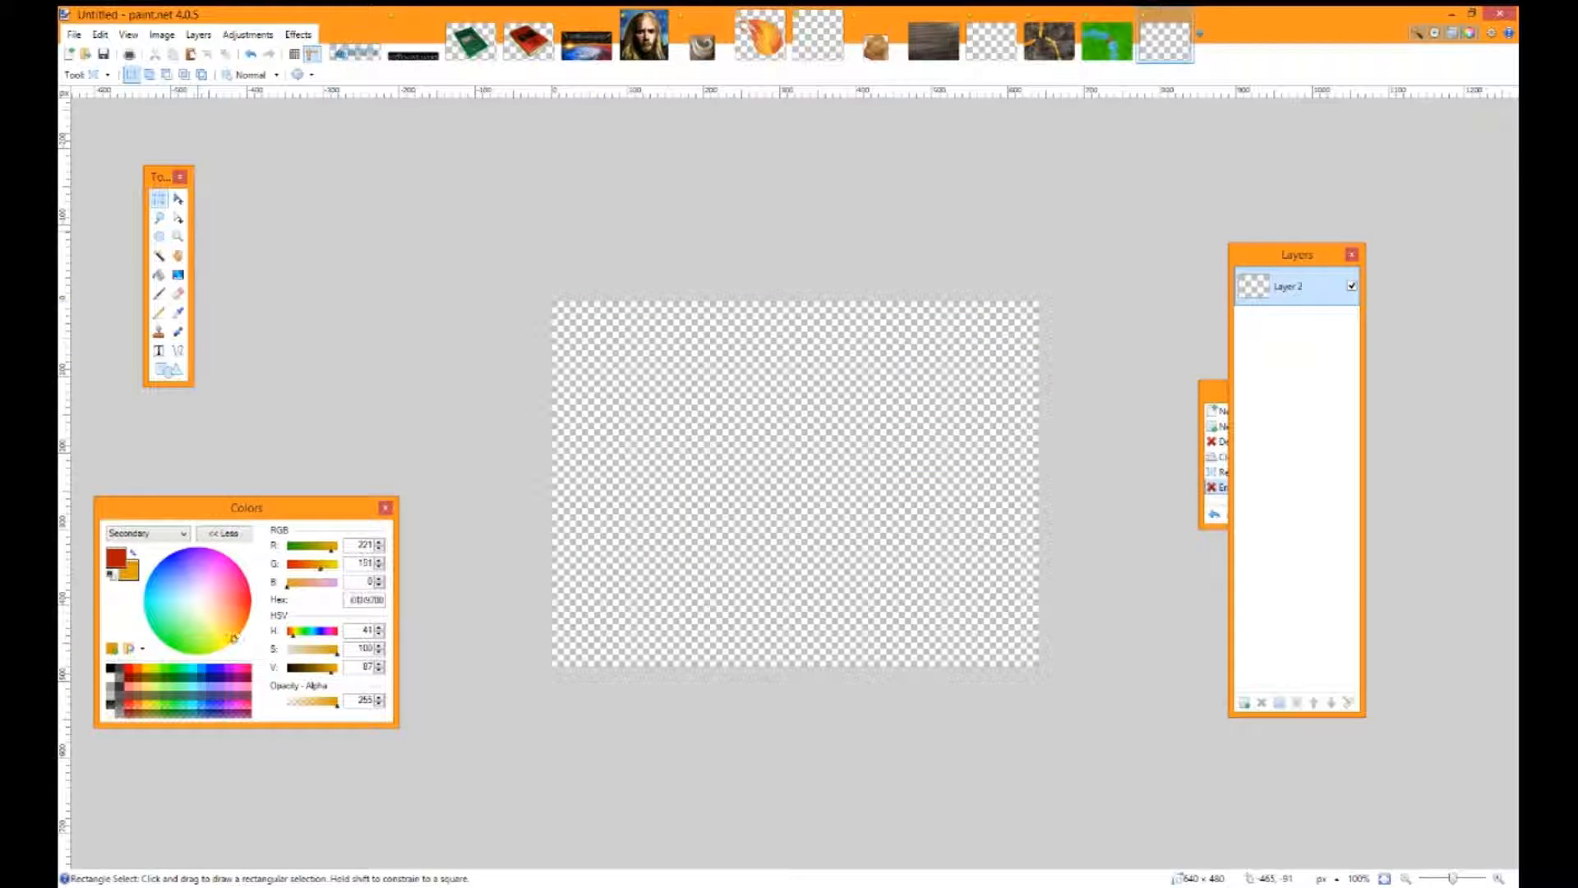
{"action": "left_click_drag", "start_coordinate": [331, 668], "coordinate": [338, 668]}
{"action": "left_click_drag", "start_coordinate": [232, 641], "coordinate": [227, 644]}
{"action": "left_click", "coordinate": [116, 558]}
{"action": "left_click", "coordinate": [247, 622]}
{"action": "left_click_drag", "start_coordinate": [323, 668], "coordinate": [338, 668]}
{"action": "left_click_drag", "start_coordinate": [245, 618], "coordinate": [249, 609]}
Fill the empty layer with reseeded Clouds in red and yellow at scale 163, roughness 0.83 and Normal blending
{"action": "left_click", "coordinate": [298, 35]}
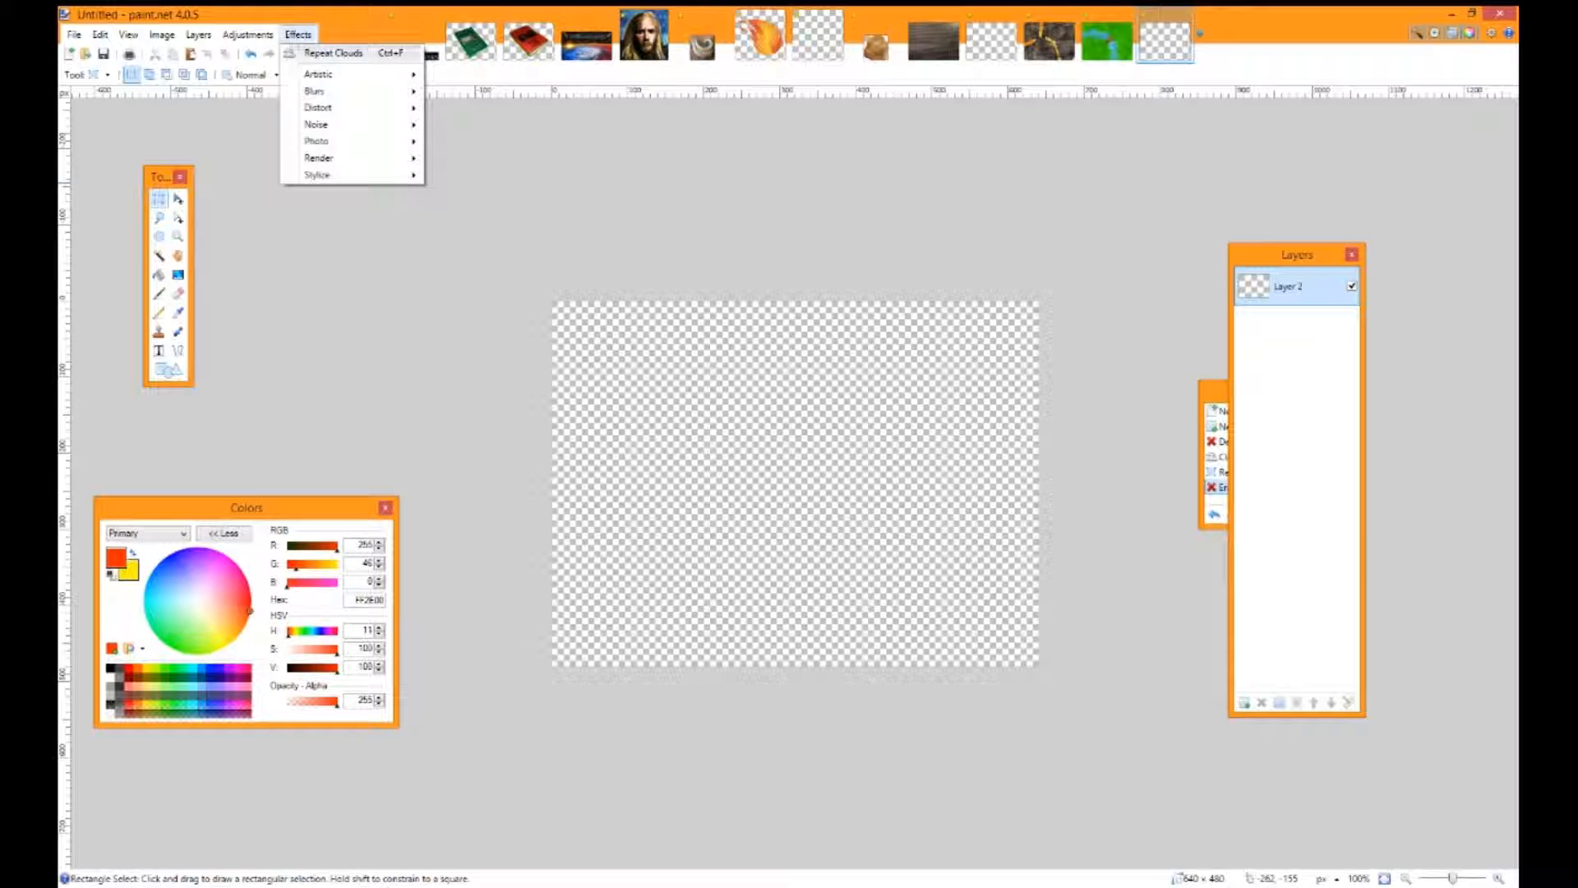
{"action": "mouse_move", "coordinate": [354, 158]}
{"action": "left_click", "coordinate": [465, 158]}
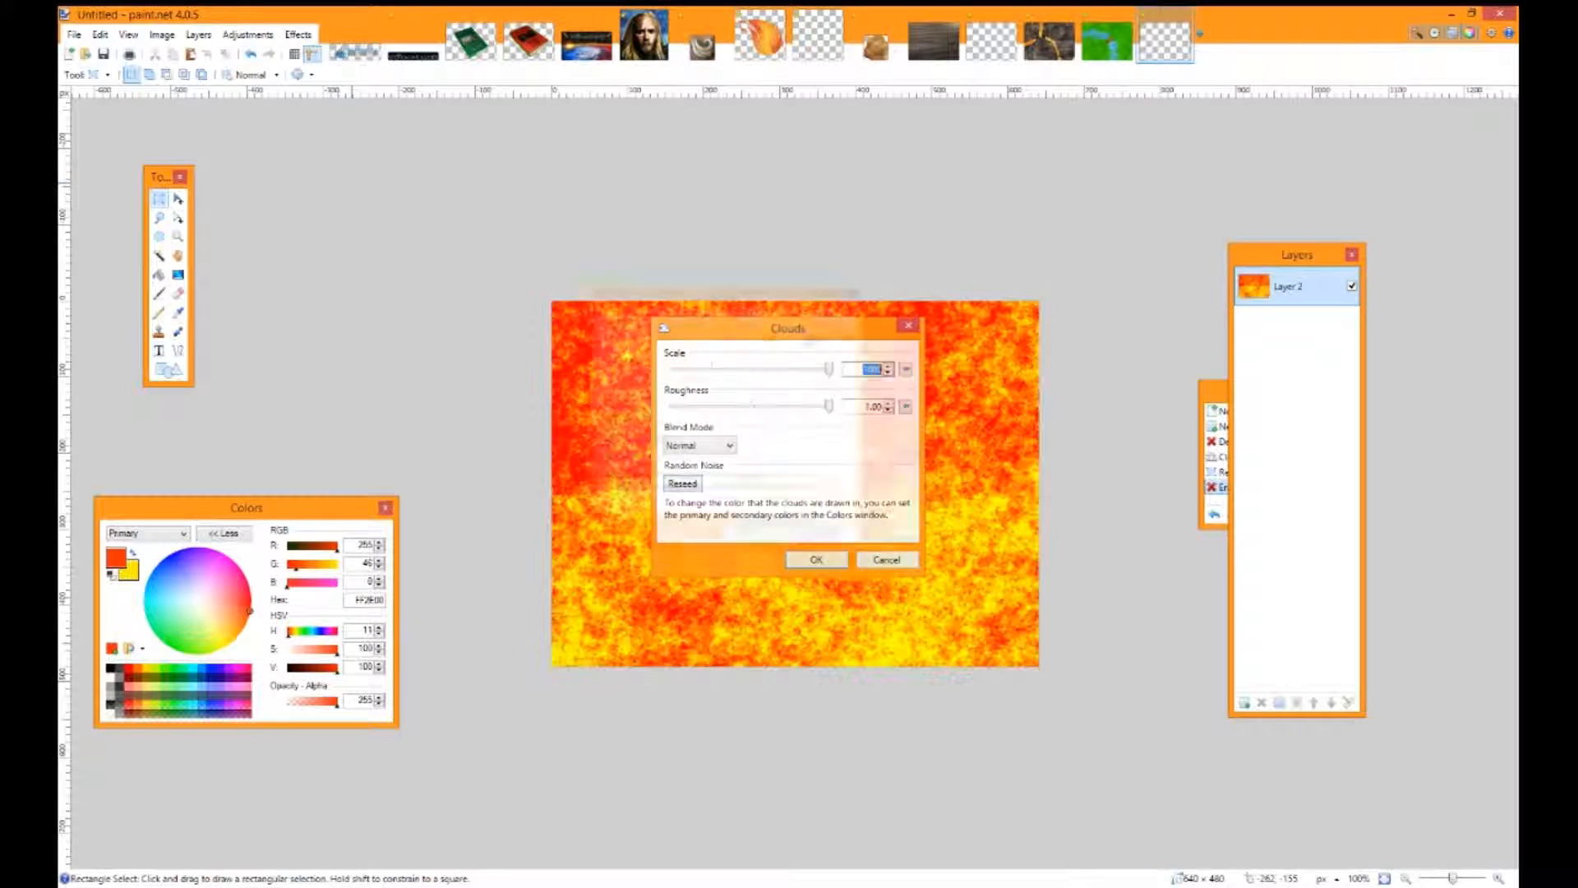
{"action": "left_click_drag", "start_coordinate": [789, 313], "coordinate": [425, 201]}
{"action": "left_click", "coordinate": [321, 356]}
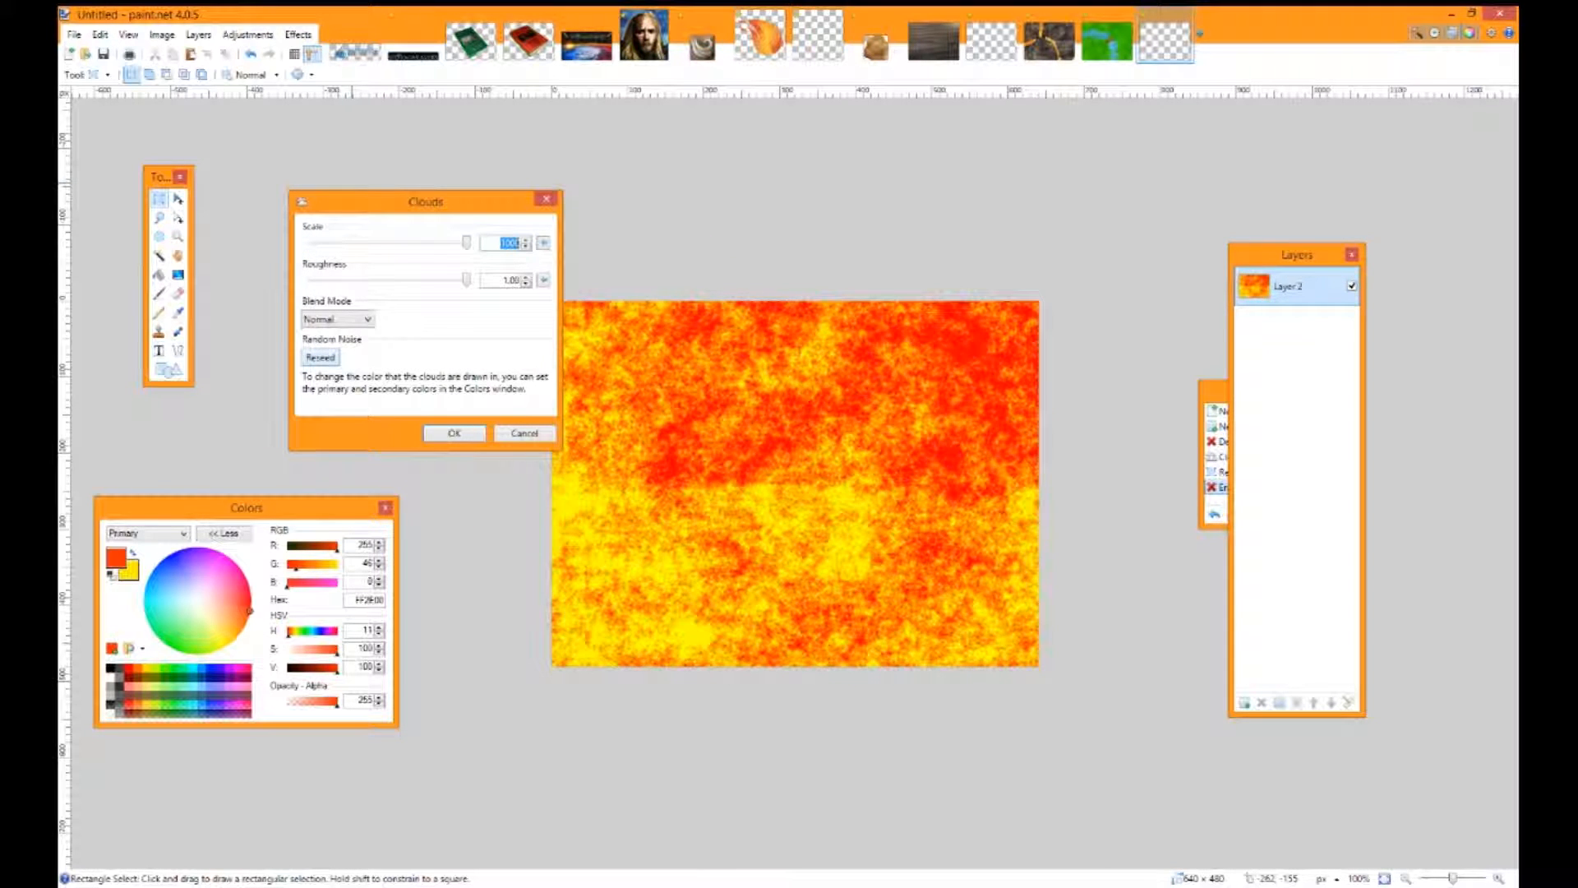
{"action": "left_click", "coordinate": [320, 357]}
{"action": "left_click", "coordinate": [320, 357]}
{"action": "type", "text": "525"}
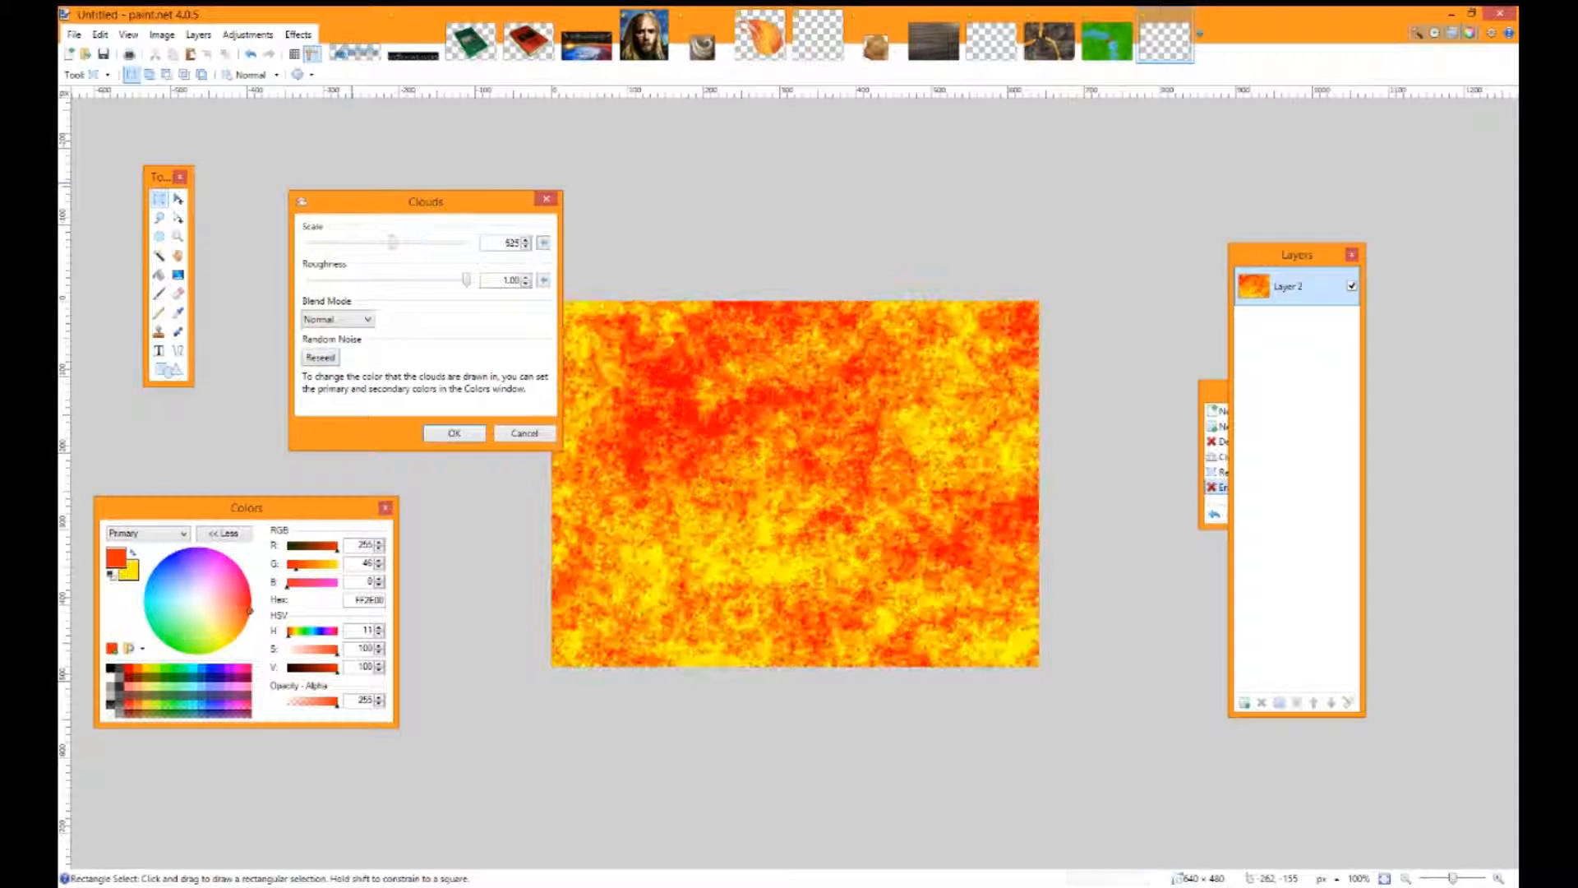
{"action": "left_click_drag", "start_coordinate": [392, 242], "coordinate": [335, 242]}
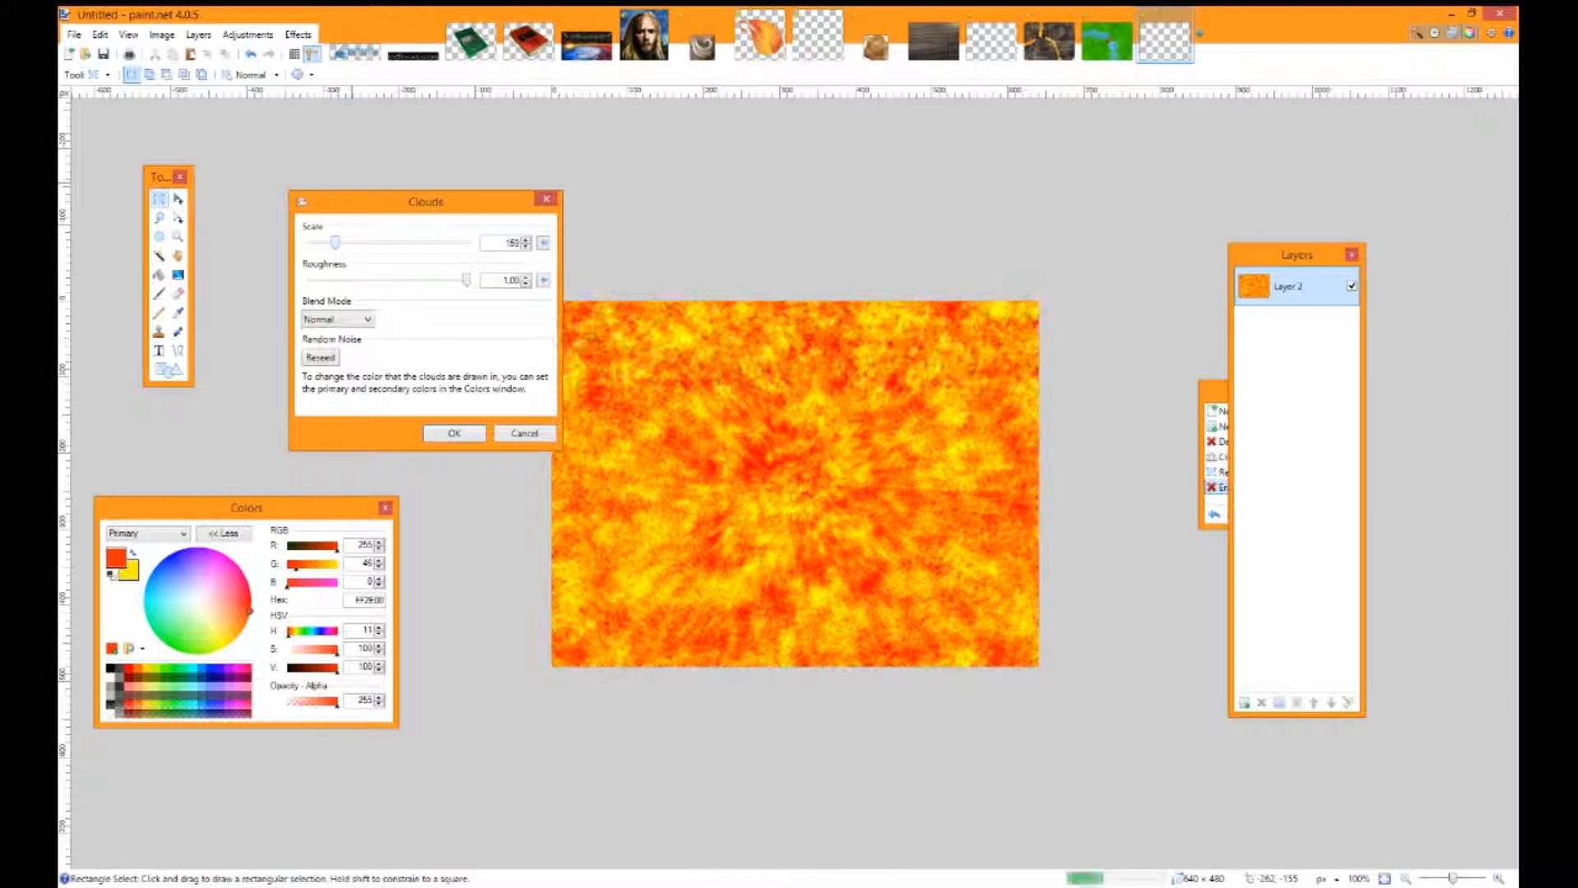
{"action": "left_click_drag", "start_coordinate": [466, 280], "coordinate": [436, 280]}
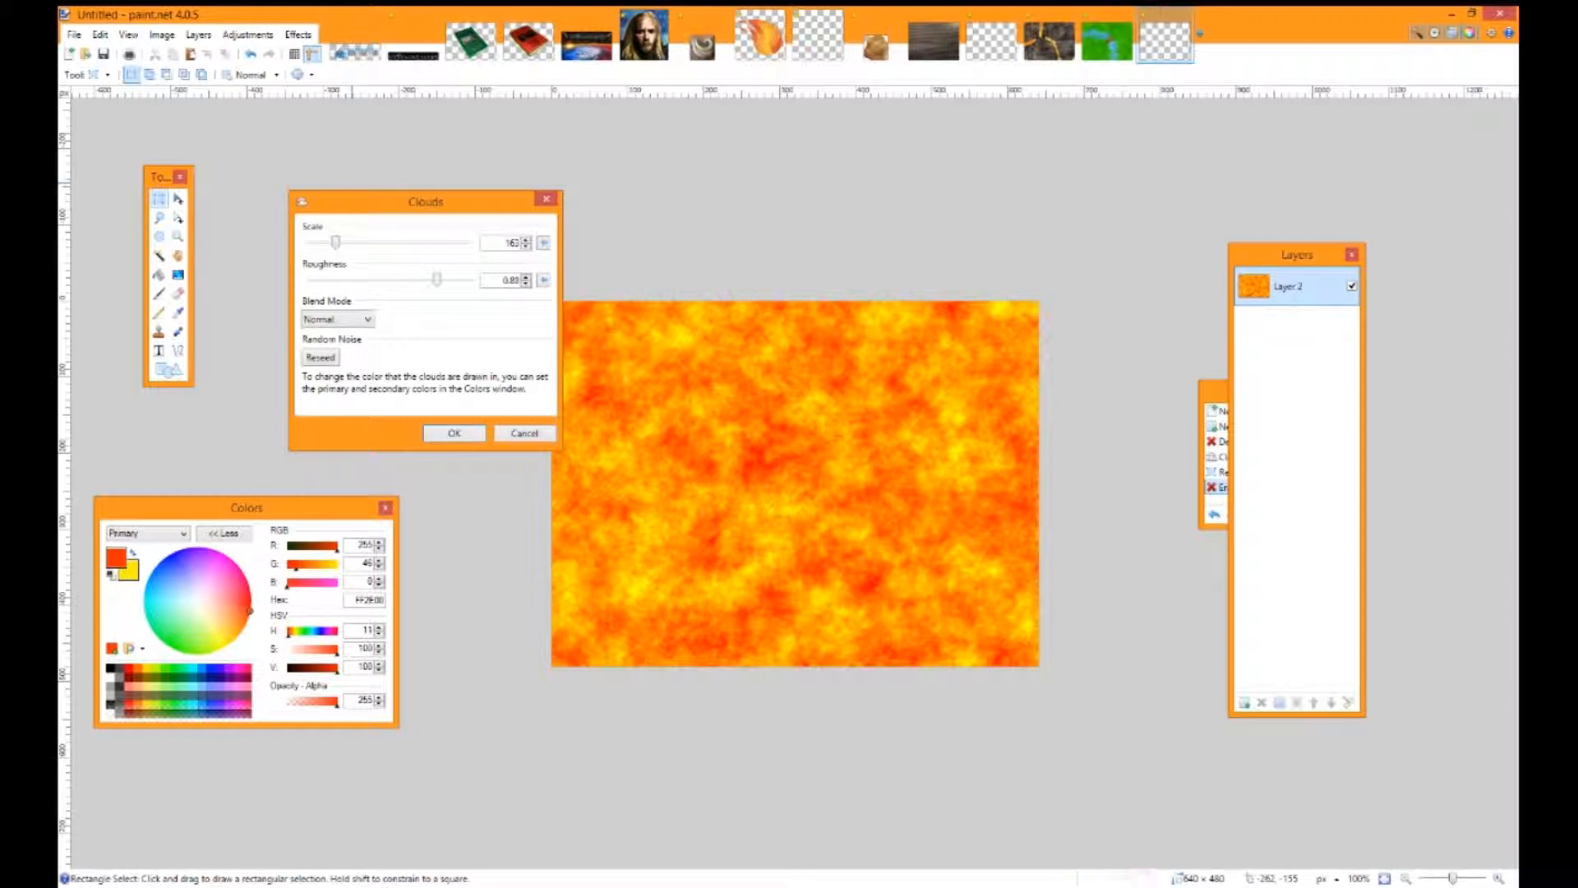
{"action": "key", "text": "Return"}
Apply Hue / Saturation to the lava clouds with hue 0, saturation 125 and lightness 1
{"action": "left_click", "coordinate": [248, 34]}
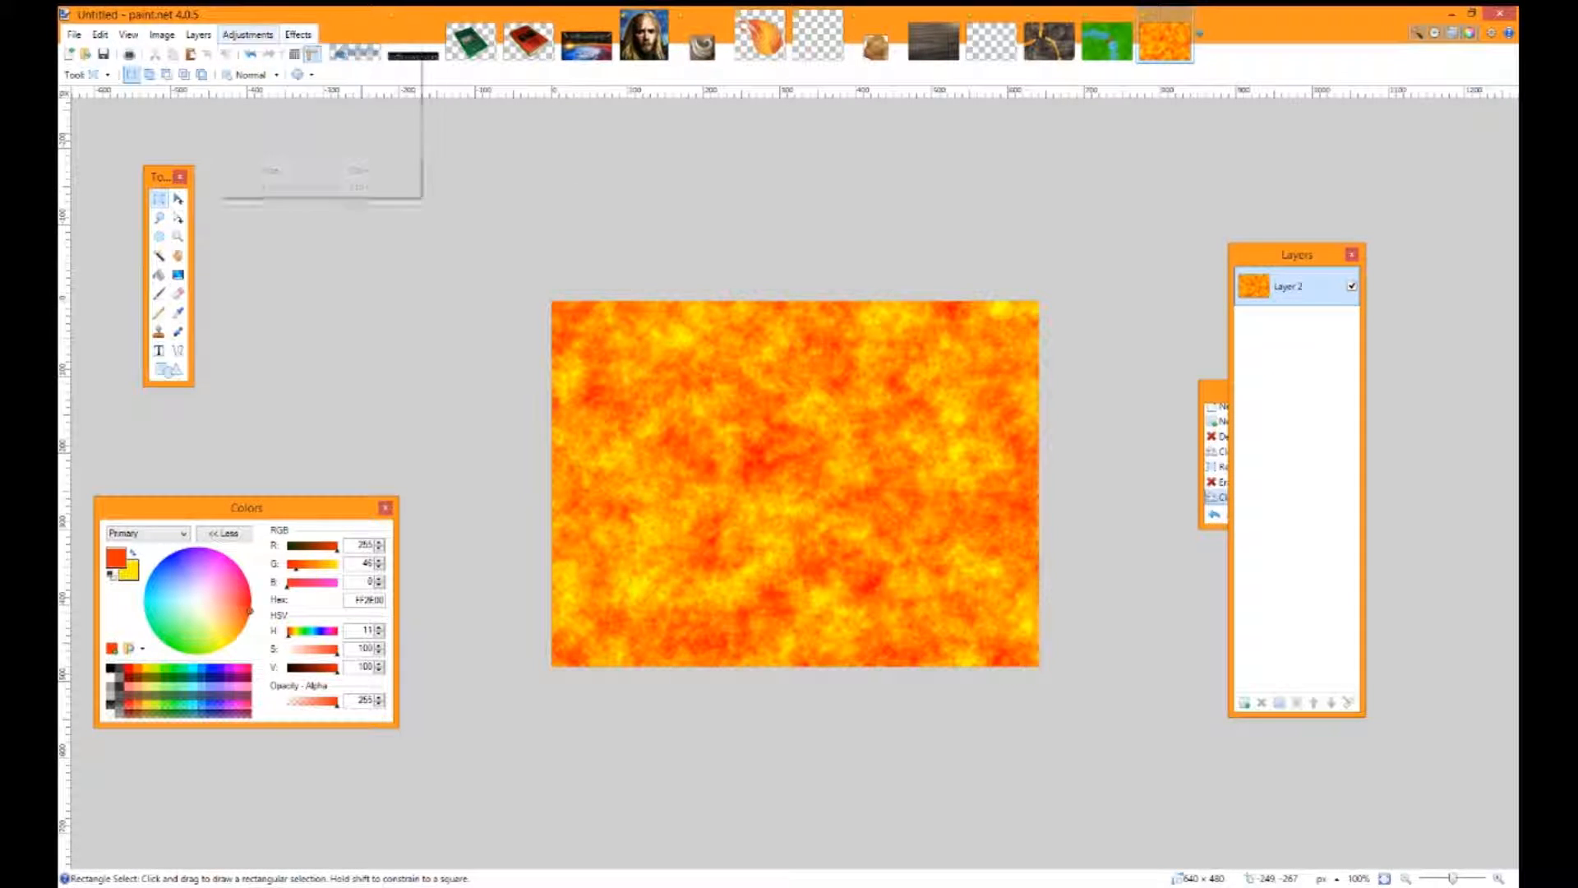
{"action": "left_click", "coordinate": [277, 120]}
{"action": "left_click_drag", "start_coordinate": [744, 367], "coordinate": [374, 296]}
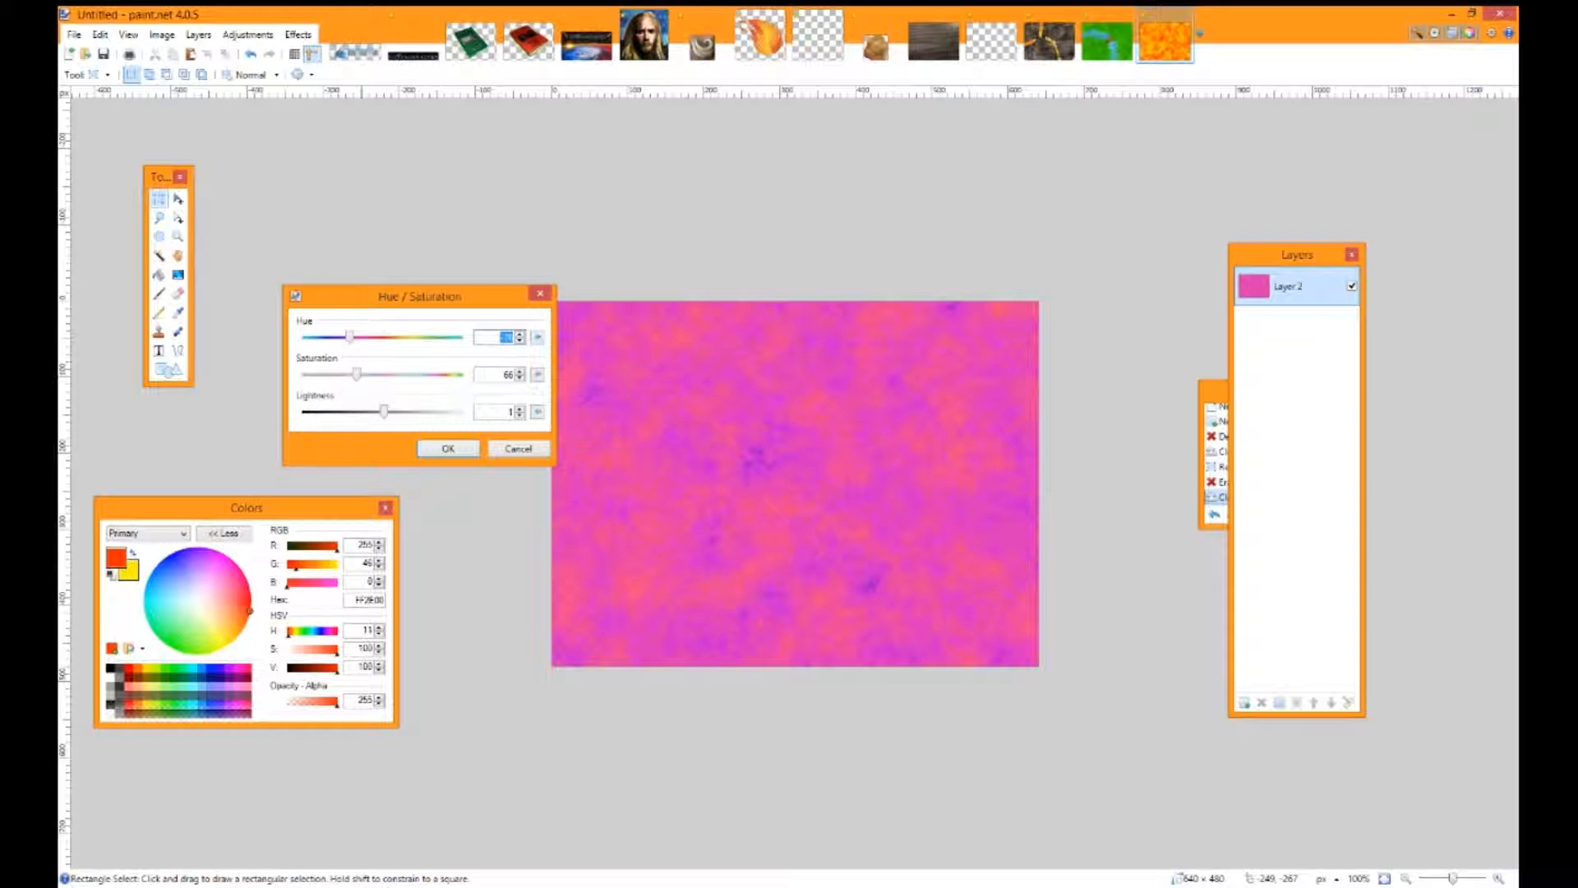
{"action": "left_click", "coordinate": [537, 337]}
{"action": "left_click", "coordinate": [536, 374]}
{"action": "mouse_move", "coordinate": [383, 375]}
{"action": "left_mouse_down"}
{"action": "mouse_move", "coordinate": [356, 375]}
{"action": "mouse_move", "coordinate": [402, 375]}
{"action": "left_mouse_up"}
{"action": "left_click", "coordinate": [448, 449]}
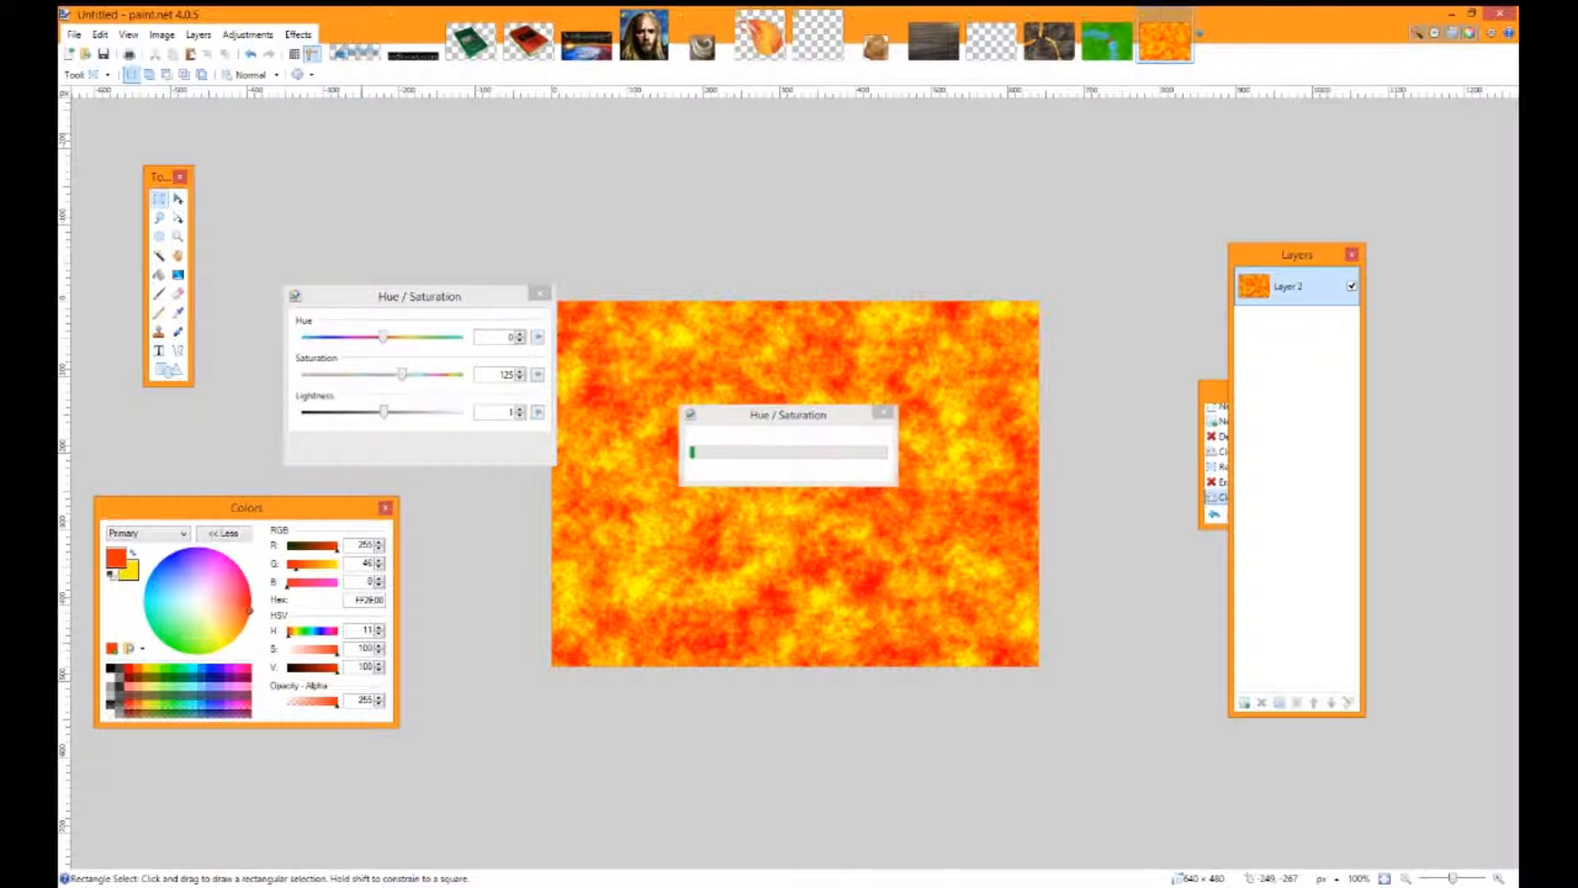
Add a new layer and lasso five separate irregular rock-shaped areas across the lava, combined into one selection
{"action": "left_click", "coordinate": [159, 217]}
{"action": "key", "text": "ctrl+shift+n"}
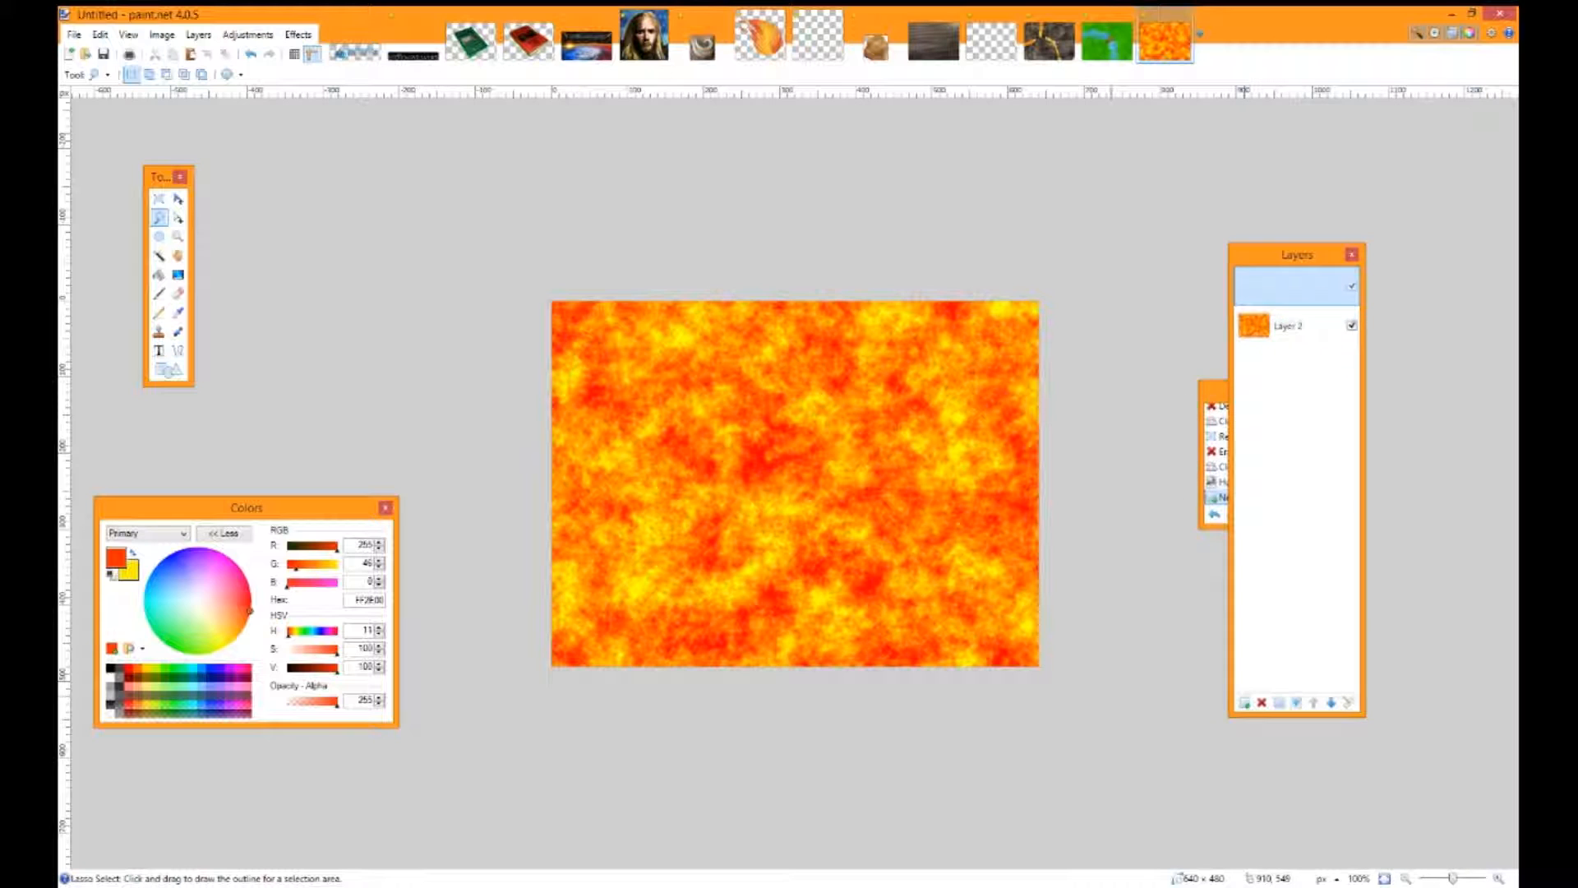
{"action": "mouse_move", "coordinate": [602, 343]}
{"action": "left_mouse_down"}
{"action": "mouse_move", "coordinate": [612, 620]}
{"action": "mouse_move", "coordinate": [739, 612]}
{"action": "mouse_move", "coordinate": [698, 583]}
{"action": "mouse_move", "coordinate": [707, 506]}
{"action": "mouse_move", "coordinate": [641, 395]}
{"action": "left_mouse_up"}
{"action": "left_click_drag", "start_coordinate": [707, 506], "coordinate": [649, 339]}
{"action": "mouse_move", "coordinate": [754, 348]}
{"action": "left_mouse_down"}
{"action": "mouse_move", "coordinate": [807, 520]}
{"action": "mouse_move", "coordinate": [863, 428]}
{"action": "mouse_move", "coordinate": [850, 348]}
{"action": "mouse_move", "coordinate": [801, 319]}
{"action": "mouse_move", "coordinate": [730, 362]}
{"action": "left_mouse_up"}
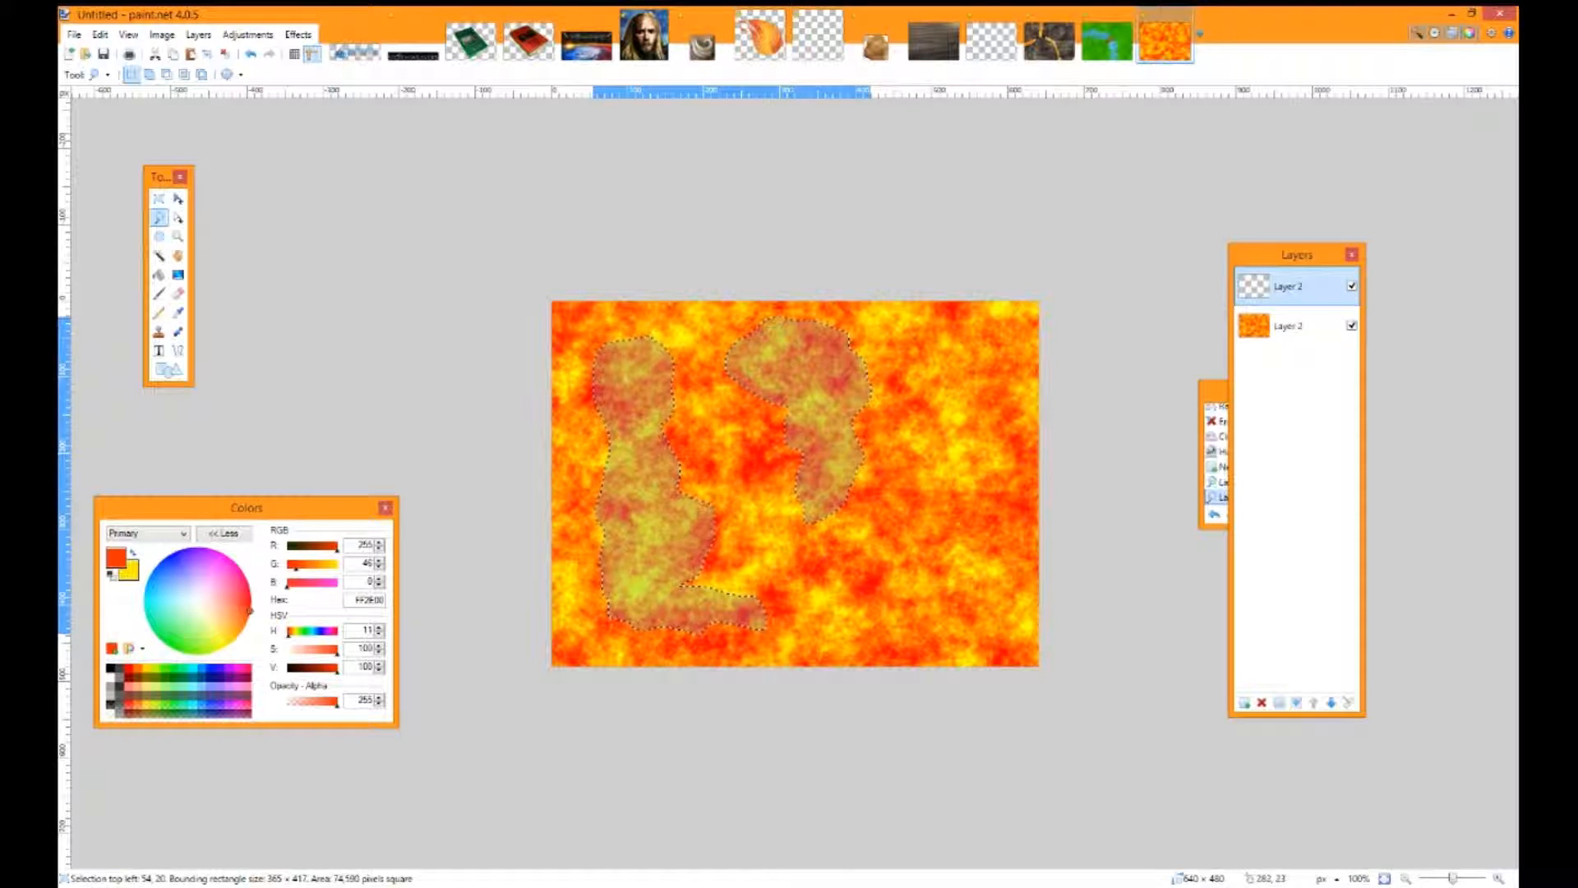
{"action": "mouse_move", "coordinate": [912, 577]}
{"action": "left_mouse_down"}
{"action": "mouse_move", "coordinate": [991, 640]}
{"action": "mouse_move", "coordinate": [896, 646]}
{"action": "mouse_move", "coordinate": [865, 612]}
{"action": "mouse_move", "coordinate": [899, 593]}
{"action": "left_mouse_up"}
{"action": "mouse_move", "coordinate": [935, 453]}
{"action": "left_mouse_down"}
{"action": "mouse_move", "coordinate": [974, 386]}
{"action": "mouse_move", "coordinate": [945, 337]}
{"action": "mouse_move", "coordinate": [916, 379]}
{"action": "mouse_move", "coordinate": [929, 452]}
{"action": "mouse_move", "coordinate": [901, 449]}
{"action": "mouse_move", "coordinate": [920, 456]}
{"action": "left_mouse_up"}
{"action": "left_click_drag", "start_coordinate": [814, 569], "coordinate": [836, 556]}
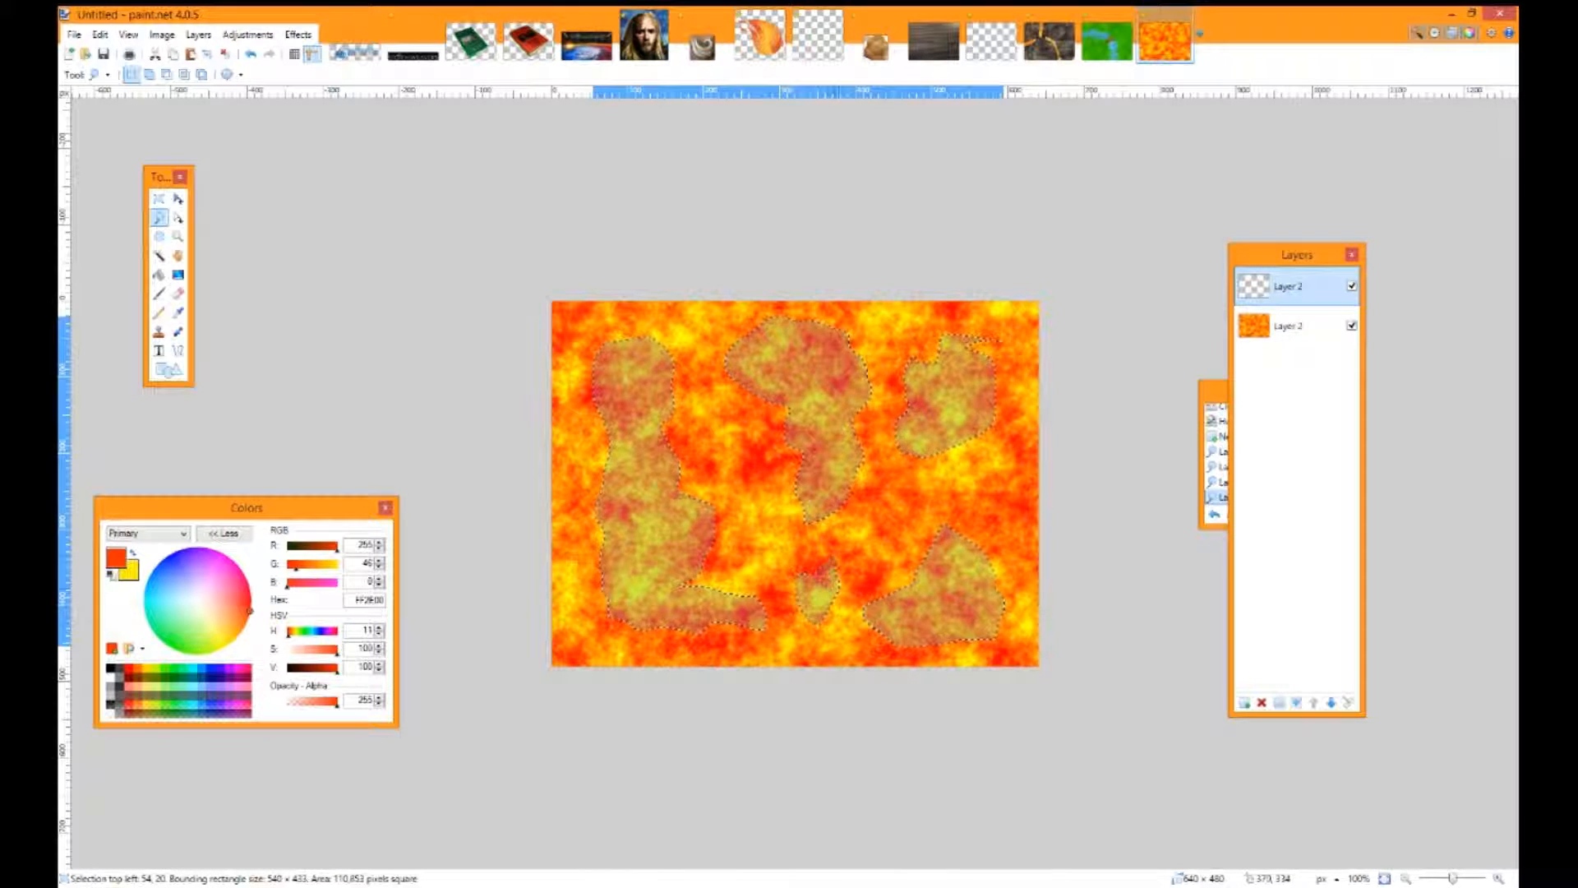
Fill the selected rock shapes with Clouds at scale 1000, reduced roughness and Normal blending
{"action": "left_click", "coordinate": [298, 34]}
{"action": "mouse_move", "coordinate": [324, 158]}
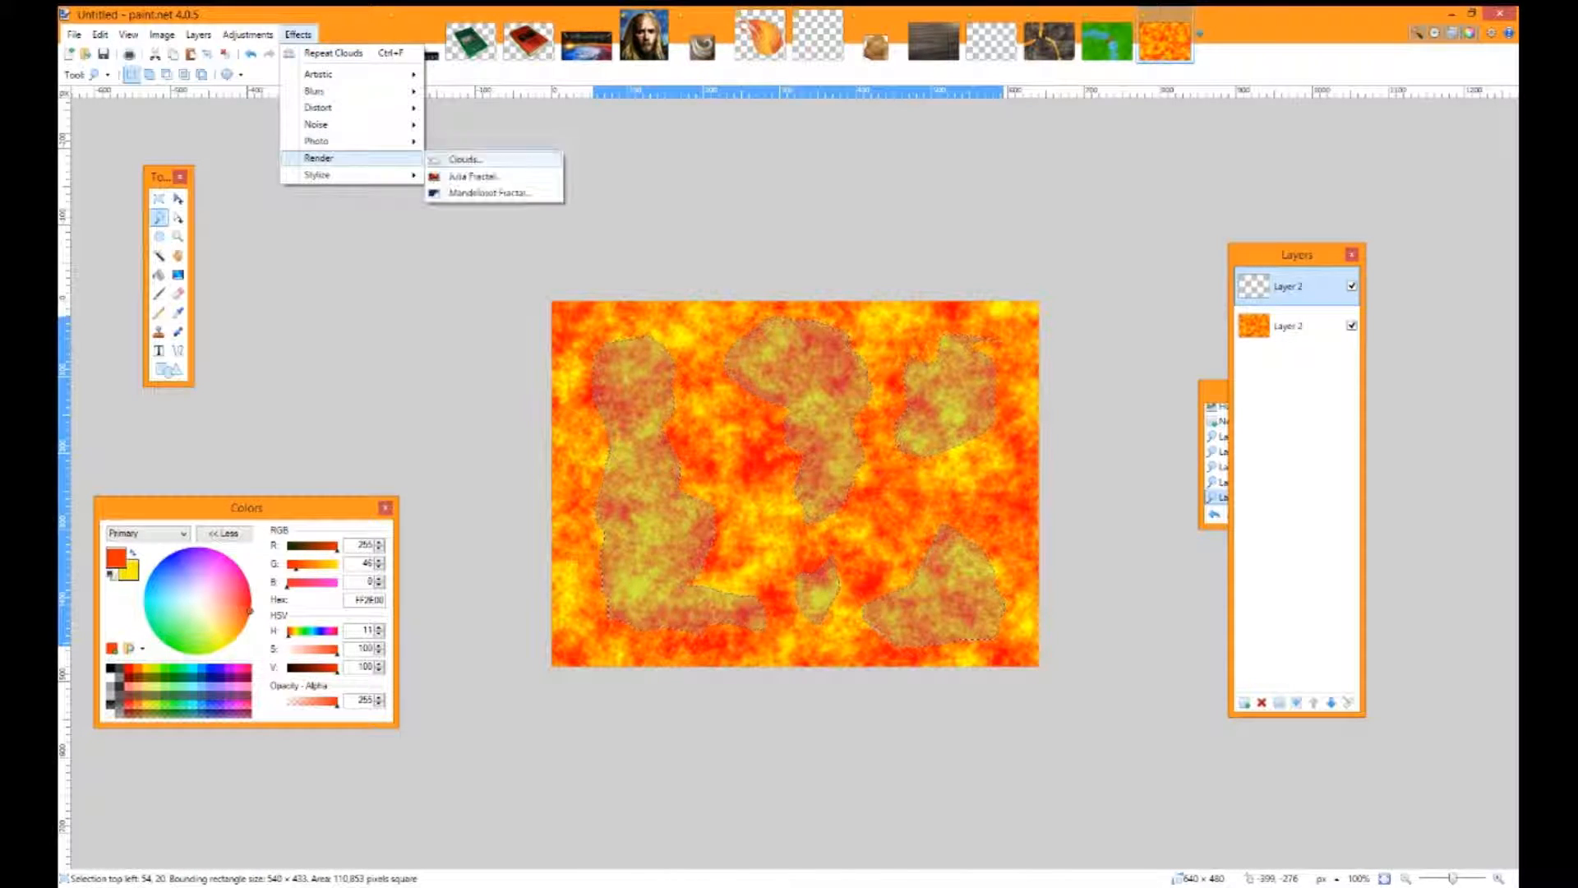
{"action": "left_click", "coordinate": [466, 158]}
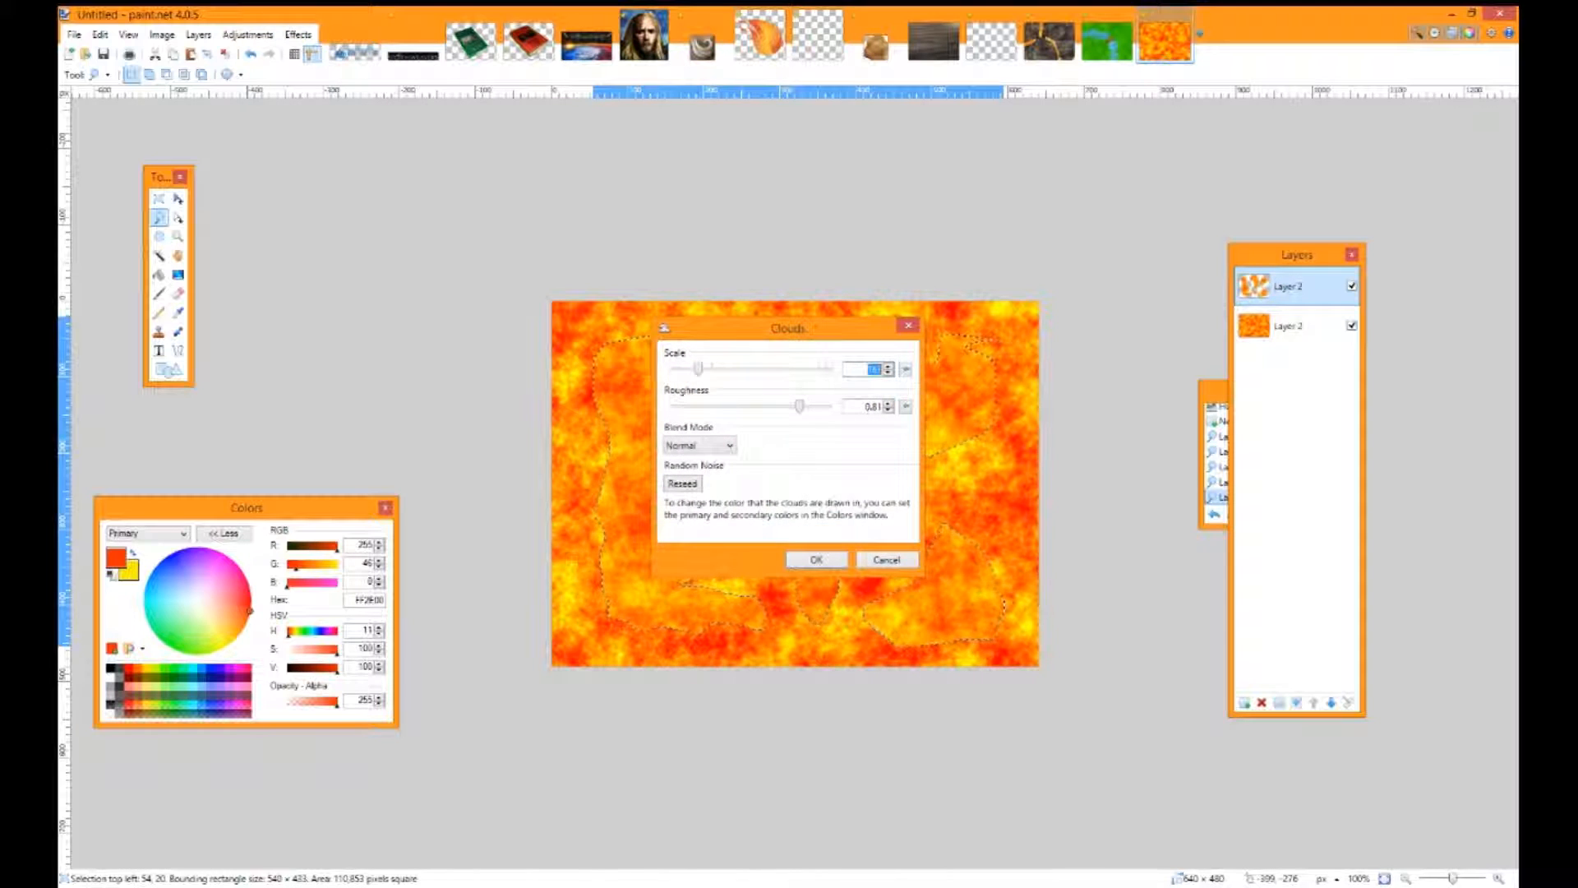
{"action": "type", "text": "1000"}
{"action": "left_click_drag", "start_coordinate": [740, 328], "coordinate": [330, 266]}
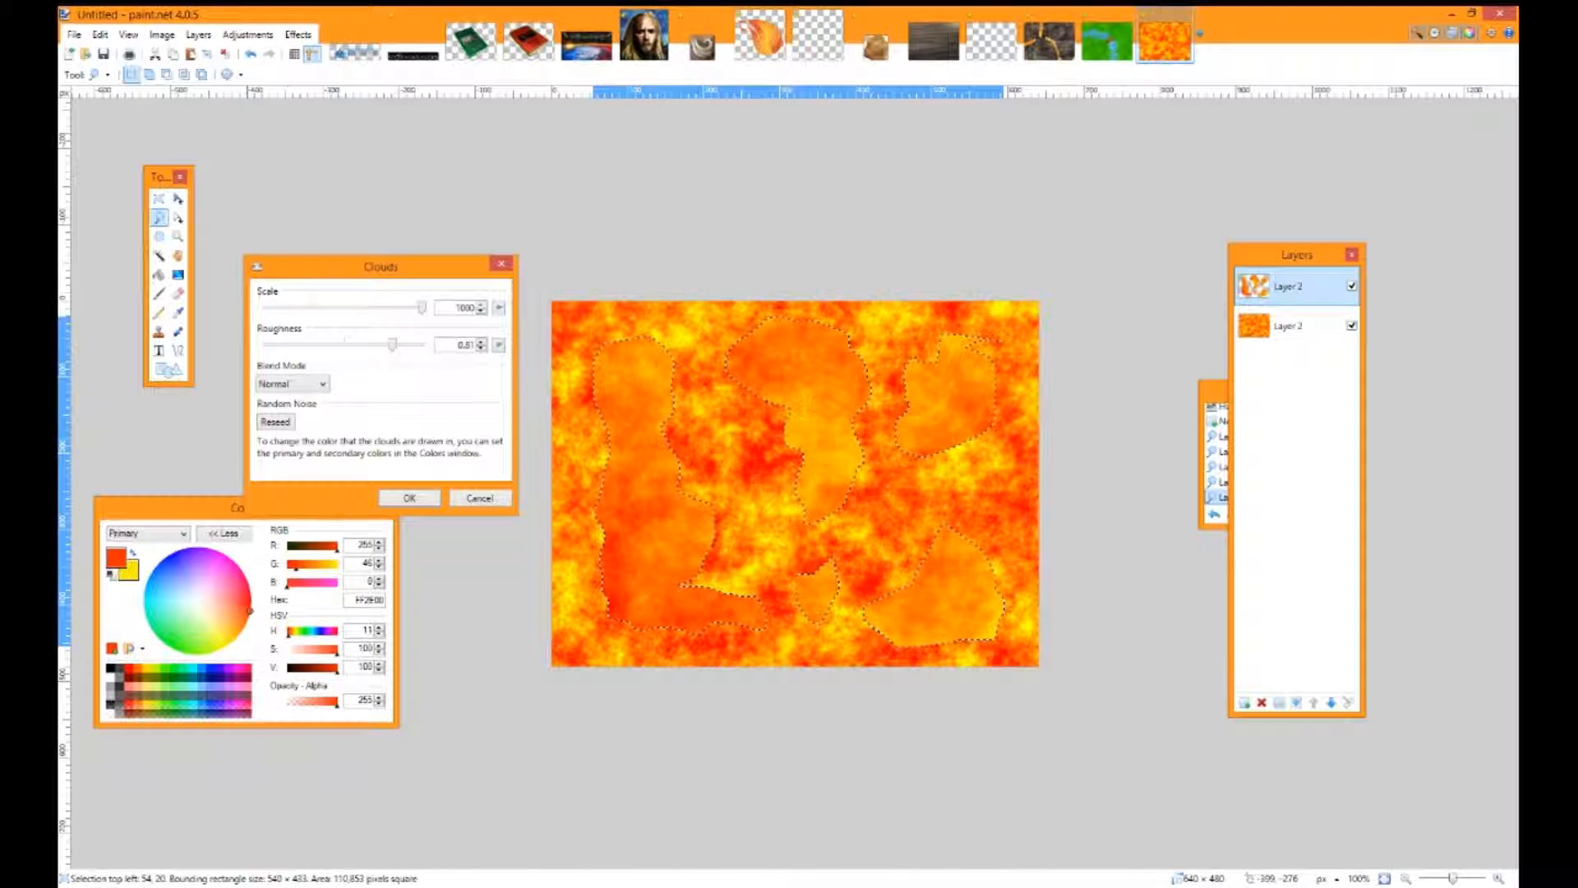
{"action": "left_click_drag", "start_coordinate": [392, 344], "coordinate": [376, 344]}
{"action": "left_click", "coordinate": [409, 498]}
Deselect the rock shapes and convert their layer to black and white
{"action": "left_click", "coordinate": [247, 35]}
{"action": "left_click", "coordinate": [159, 199]}
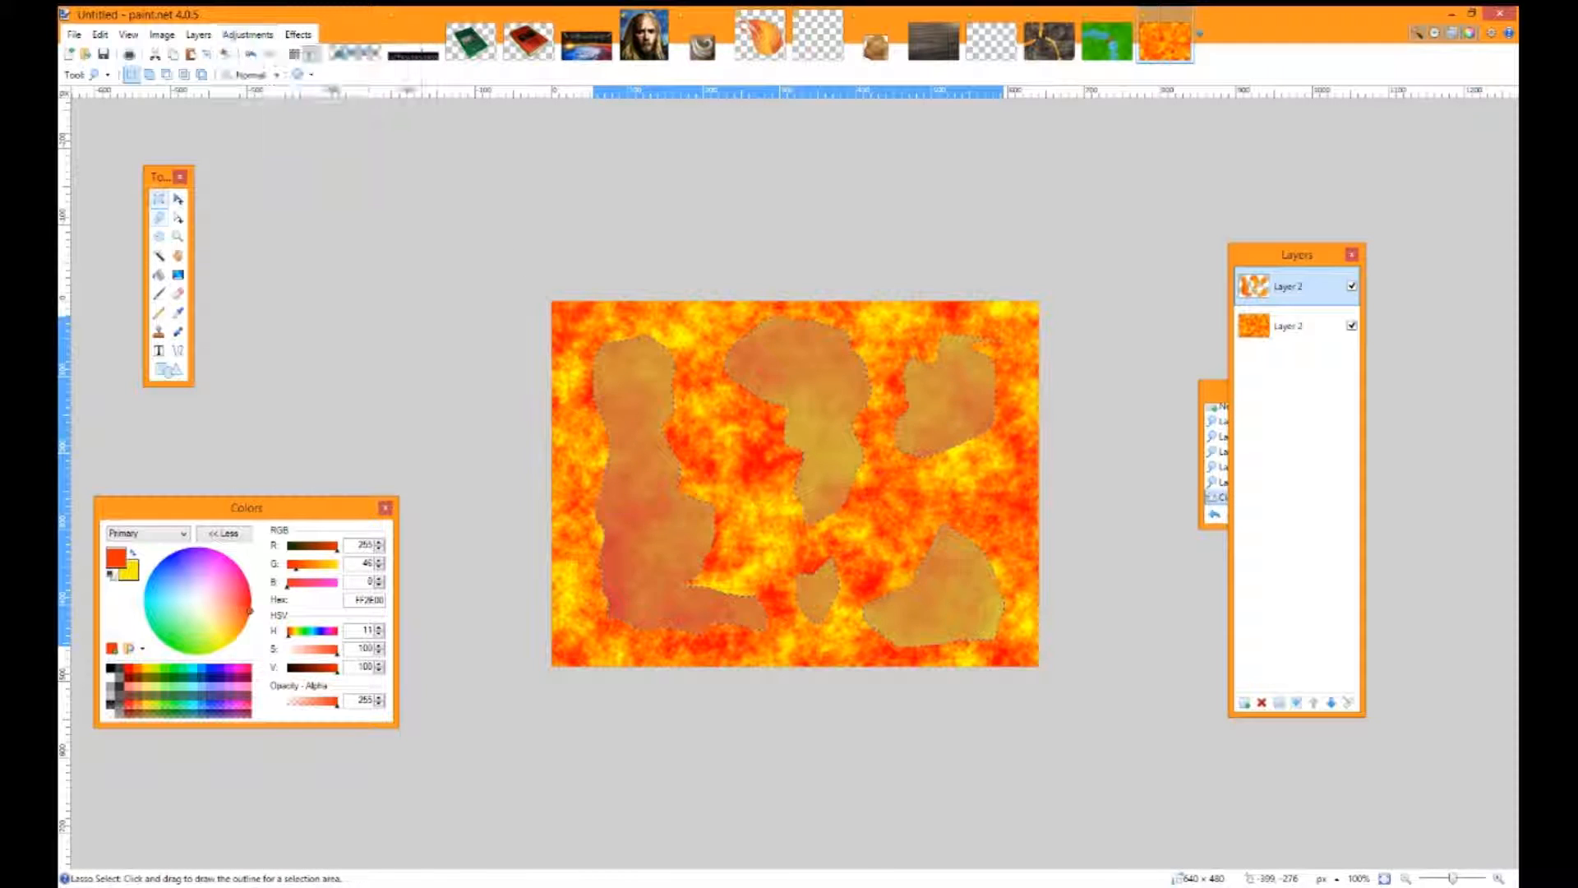
{"action": "left_click", "coordinate": [332, 204]}
{"action": "left_click", "coordinate": [247, 35]}
{"action": "left_click", "coordinate": [255, 69]}
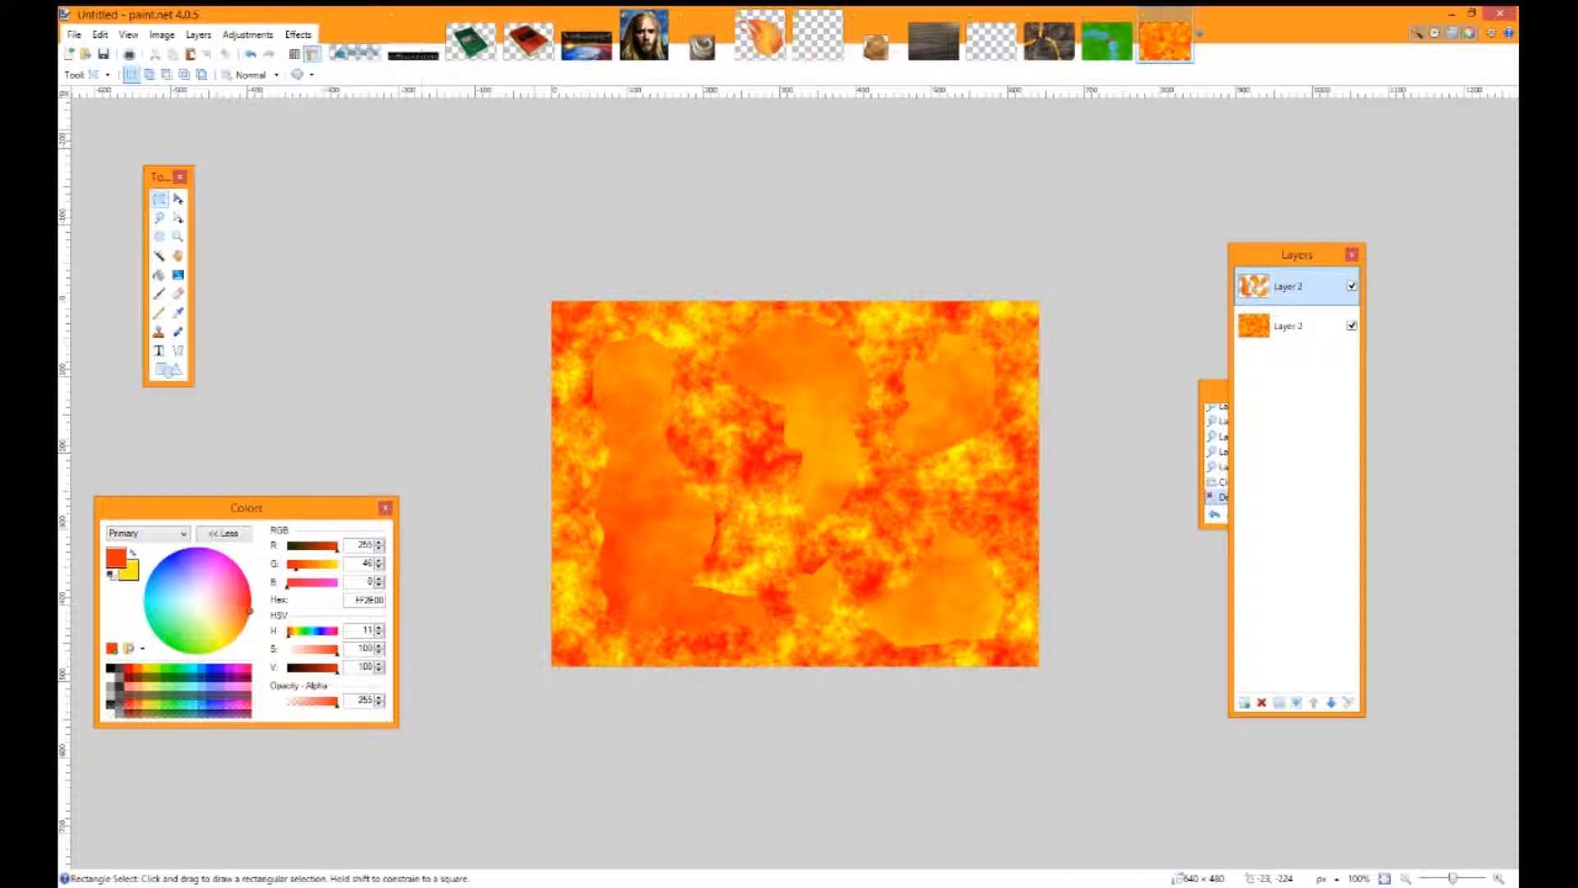
Darken the grey rock shapes with Brightness / Contrast at brightness -67 and a negative contrast
{"action": "left_click", "coordinate": [248, 35]}
{"action": "left_click", "coordinate": [267, 86]}
{"action": "left_click_drag", "start_coordinate": [790, 385], "coordinate": [466, 283]}
{"action": "left_click_drag", "start_coordinate": [394, 323], "coordinate": [448, 360]}
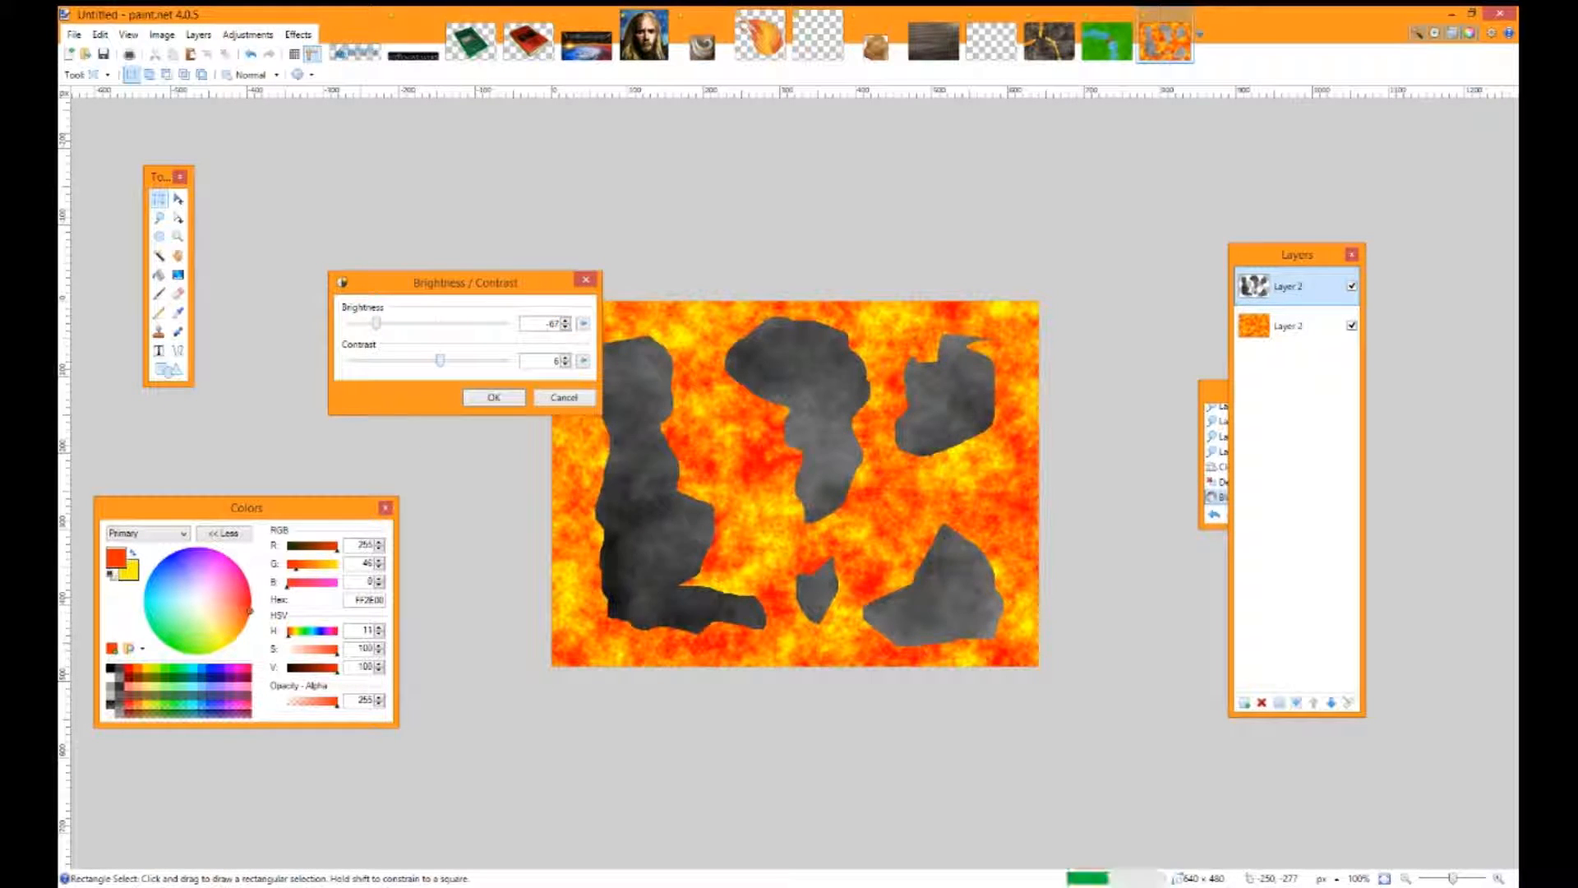
{"action": "left_click", "coordinate": [583, 360]}
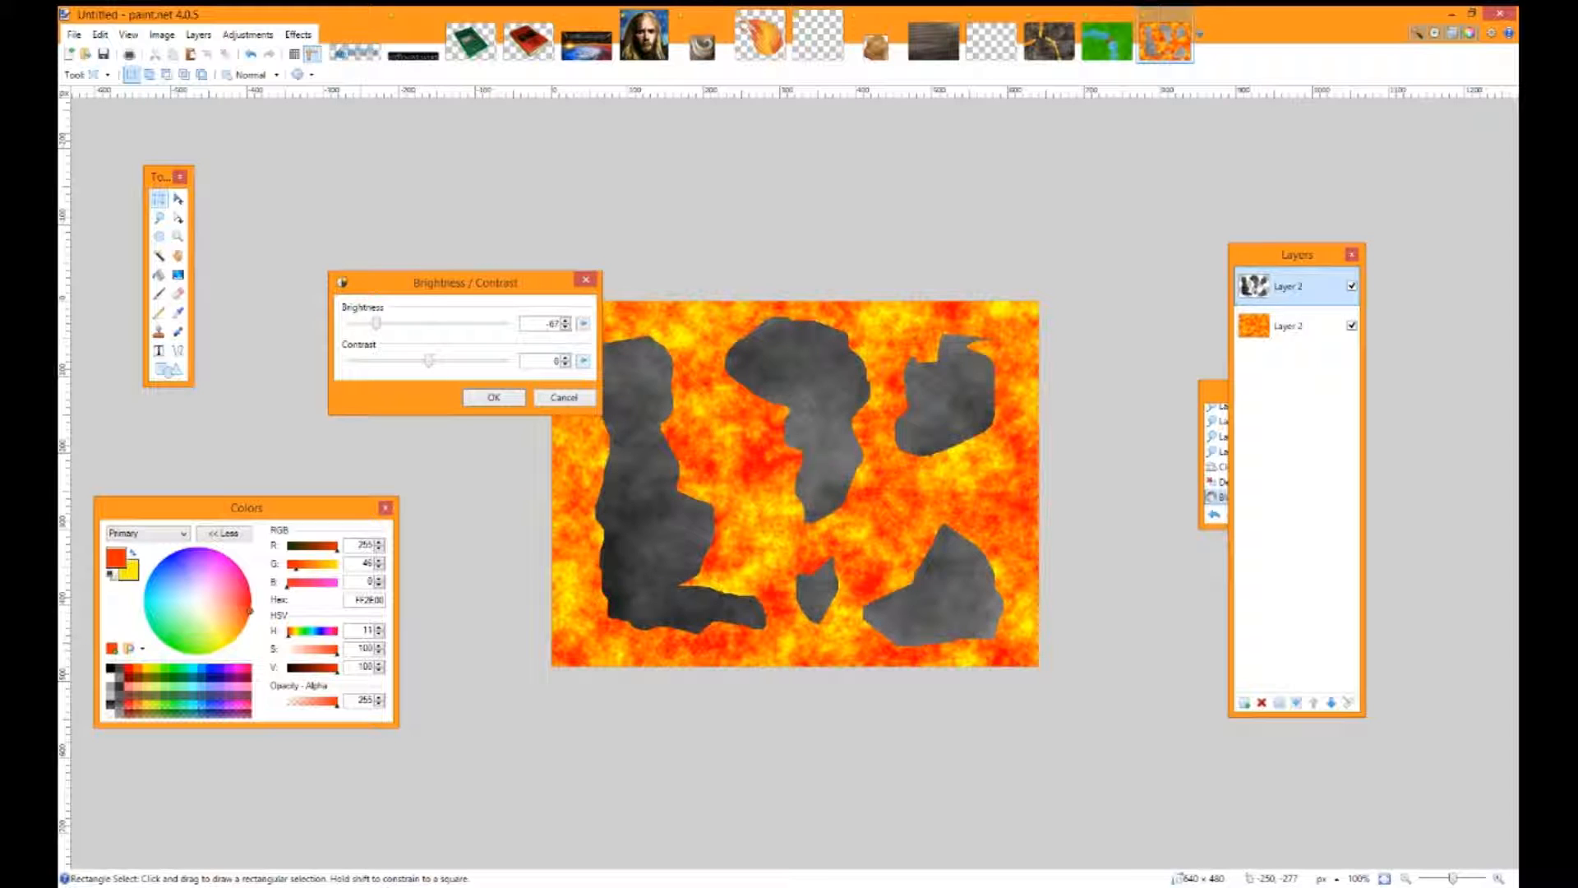
{"action": "left_click_drag", "start_coordinate": [425, 360], "coordinate": [400, 360]}
{"action": "left_click", "coordinate": [481, 397]}
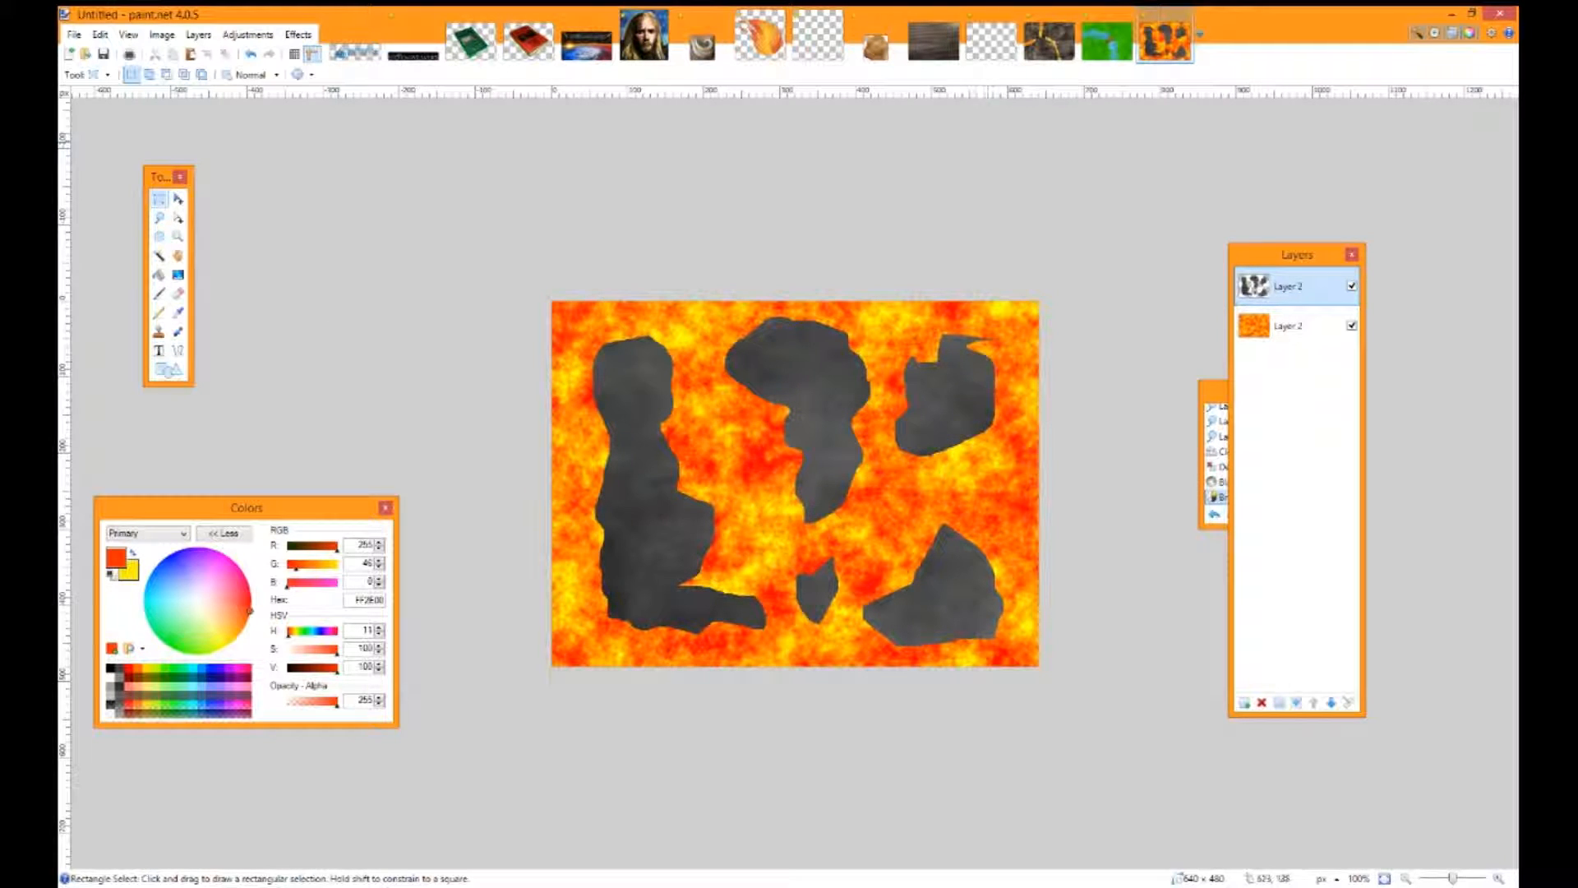
Erase a small rectangular area at the protruding tip of the upper-right rock
{"action": "left_click_drag", "start_coordinate": [1013, 354], "coordinate": [979, 323]}
{"action": "key", "text": "Delete"}
Lasso jagged notches along the left edge of the tall L-shaped rock and erase them
{"action": "left_click", "coordinate": [159, 217]}
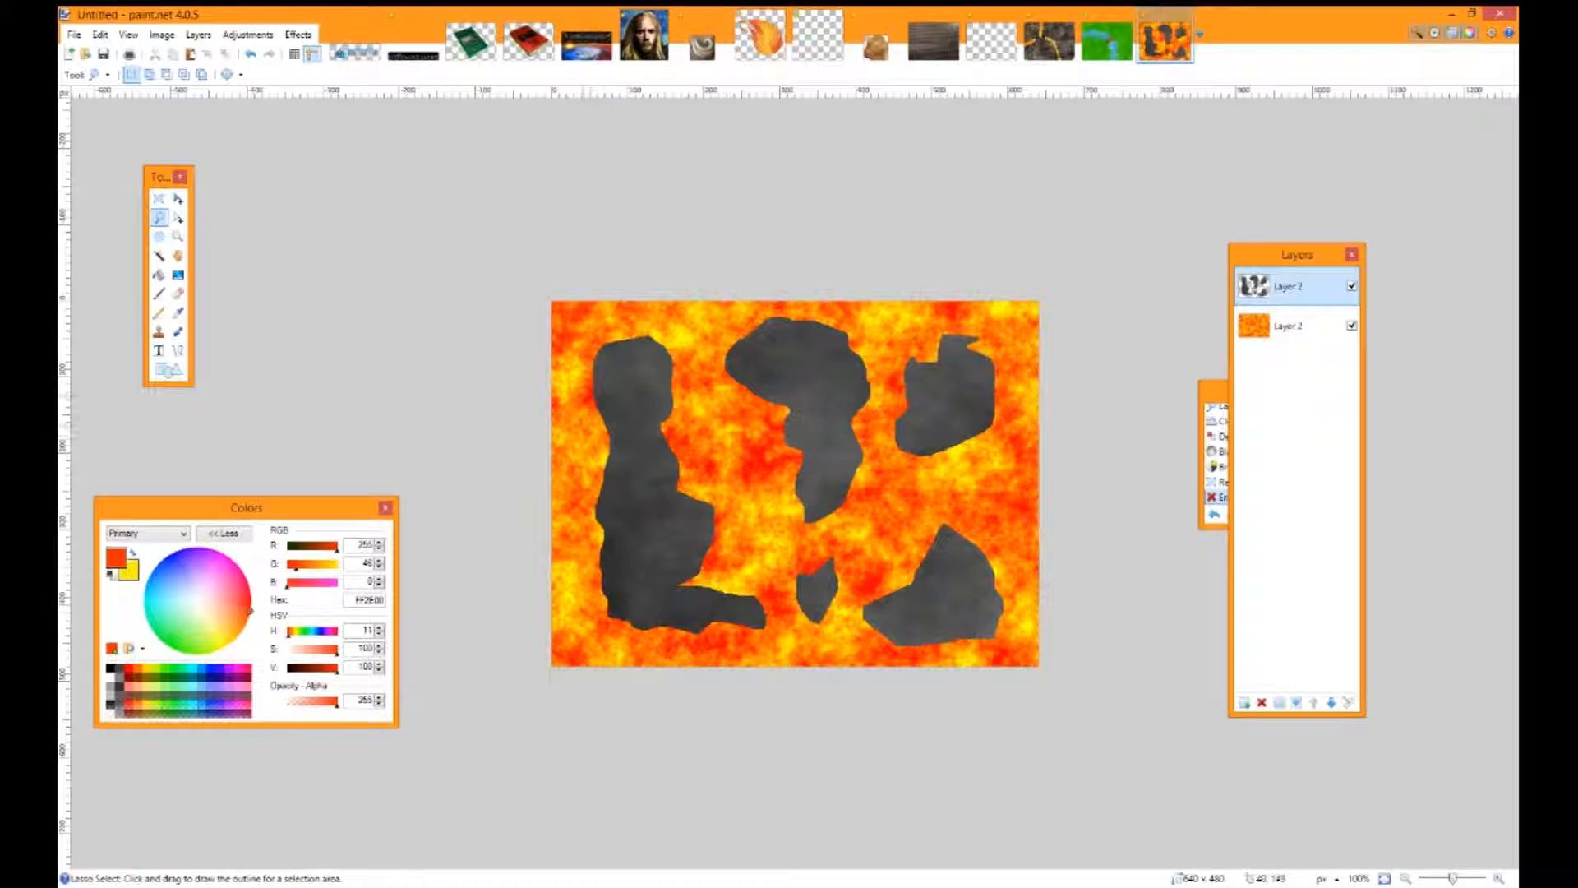
{"action": "left_click", "coordinate": [1049, 41]}
{"action": "scroll", "coordinate": [791, 372], "scroll_direction": "up", "scroll_amount": 3}
{"action": "mouse_move", "coordinate": [479, 284]}
{"action": "left_mouse_down"}
{"action": "mouse_move", "coordinate": [472, 333]}
{"action": "mouse_move", "coordinate": [503, 451]}
{"action": "left_mouse_up"}
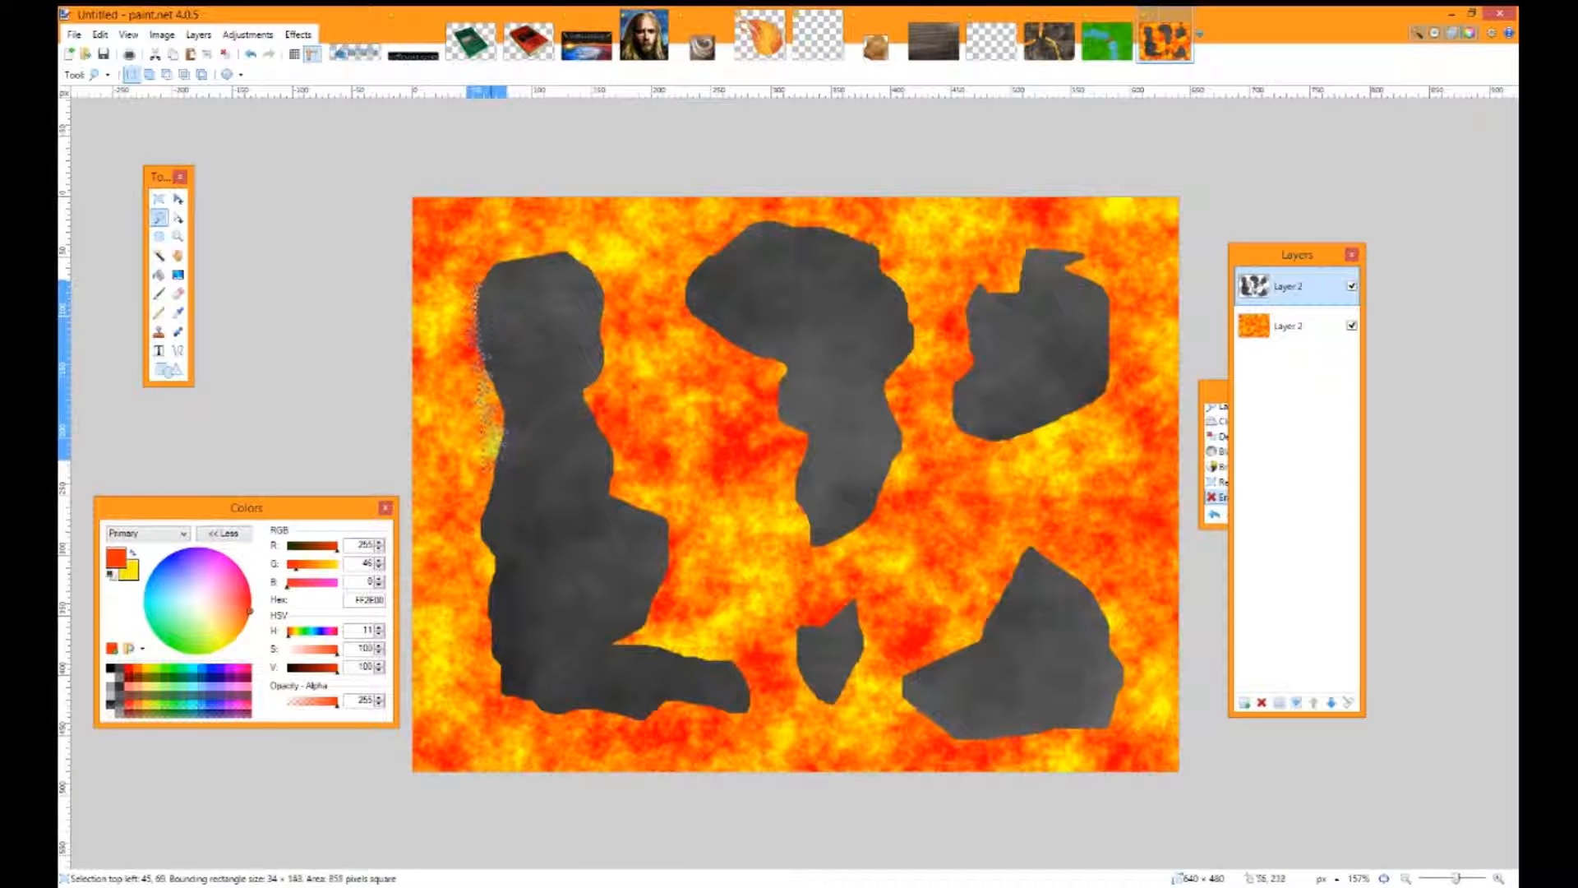
{"action": "left_click_drag", "start_coordinate": [480, 512], "coordinate": [492, 541]}
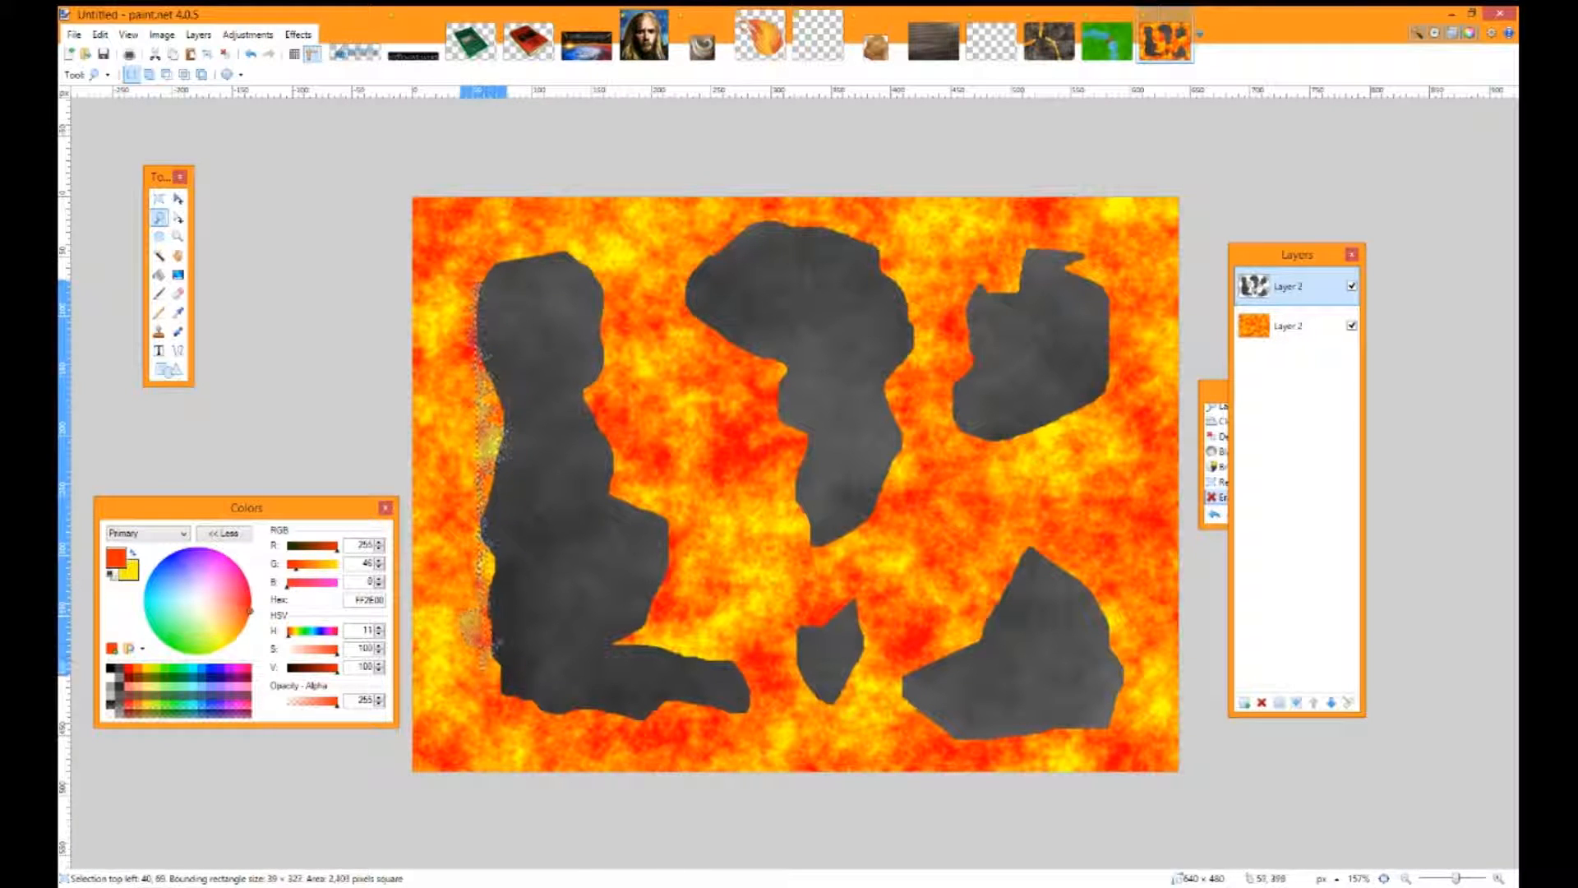
{"action": "mouse_move", "coordinate": [485, 708]}
{"action": "left_mouse_down"}
{"action": "mouse_move", "coordinate": [598, 727]}
{"action": "mouse_move", "coordinate": [746, 716]}
{"action": "mouse_move", "coordinate": [620, 635]}
{"action": "mouse_move", "coordinate": [669, 565]}
{"action": "mouse_move", "coordinate": [667, 507]}
{"action": "mouse_move", "coordinate": [612, 452]}
{"action": "mouse_move", "coordinate": [564, 316]}
{"action": "left_mouse_up"}
{"action": "mouse_move", "coordinate": [510, 270]}
{"action": "left_mouse_down"}
{"action": "mouse_move", "coordinate": [467, 285]}
{"action": "mouse_move", "coordinate": [459, 325]}
{"action": "mouse_move", "coordinate": [496, 368]}
{"action": "mouse_move", "coordinate": [491, 435]}
{"action": "left_mouse_up"}
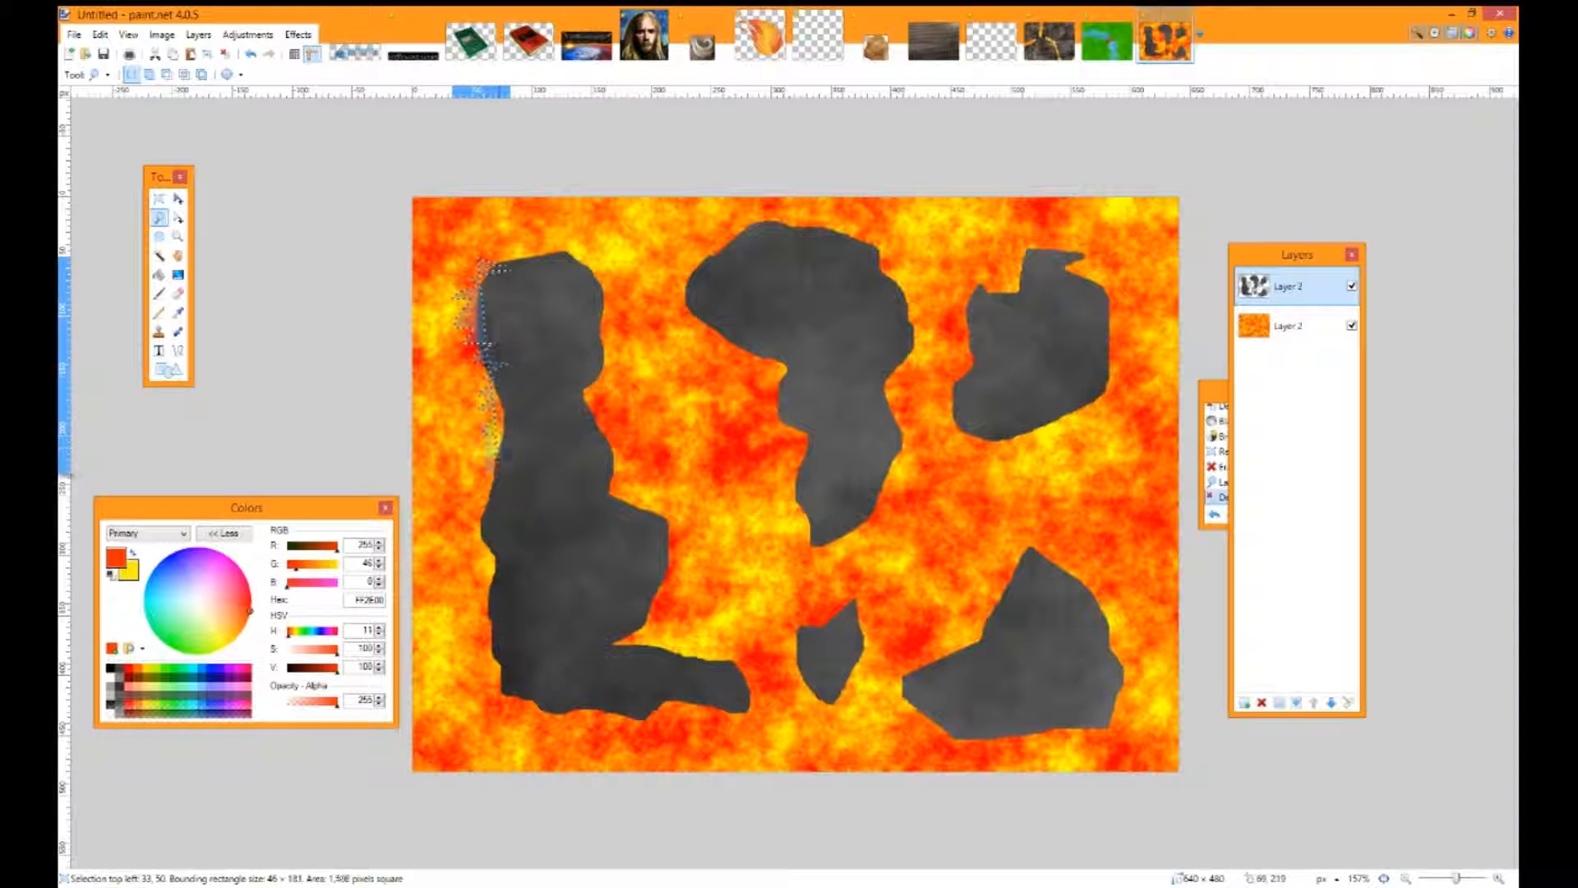
{"action": "mouse_move", "coordinate": [485, 535]}
{"action": "left_mouse_down"}
{"action": "mouse_move", "coordinate": [485, 702]}
{"action": "mouse_move", "coordinate": [653, 717]}
{"action": "mouse_move", "coordinate": [460, 750]}
{"action": "mouse_move", "coordinate": [426, 608]}
{"action": "mouse_move", "coordinate": [436, 219]}
{"action": "mouse_move", "coordinate": [497, 264]}
{"action": "left_mouse_up"}
{"action": "key", "text": "Delete"}
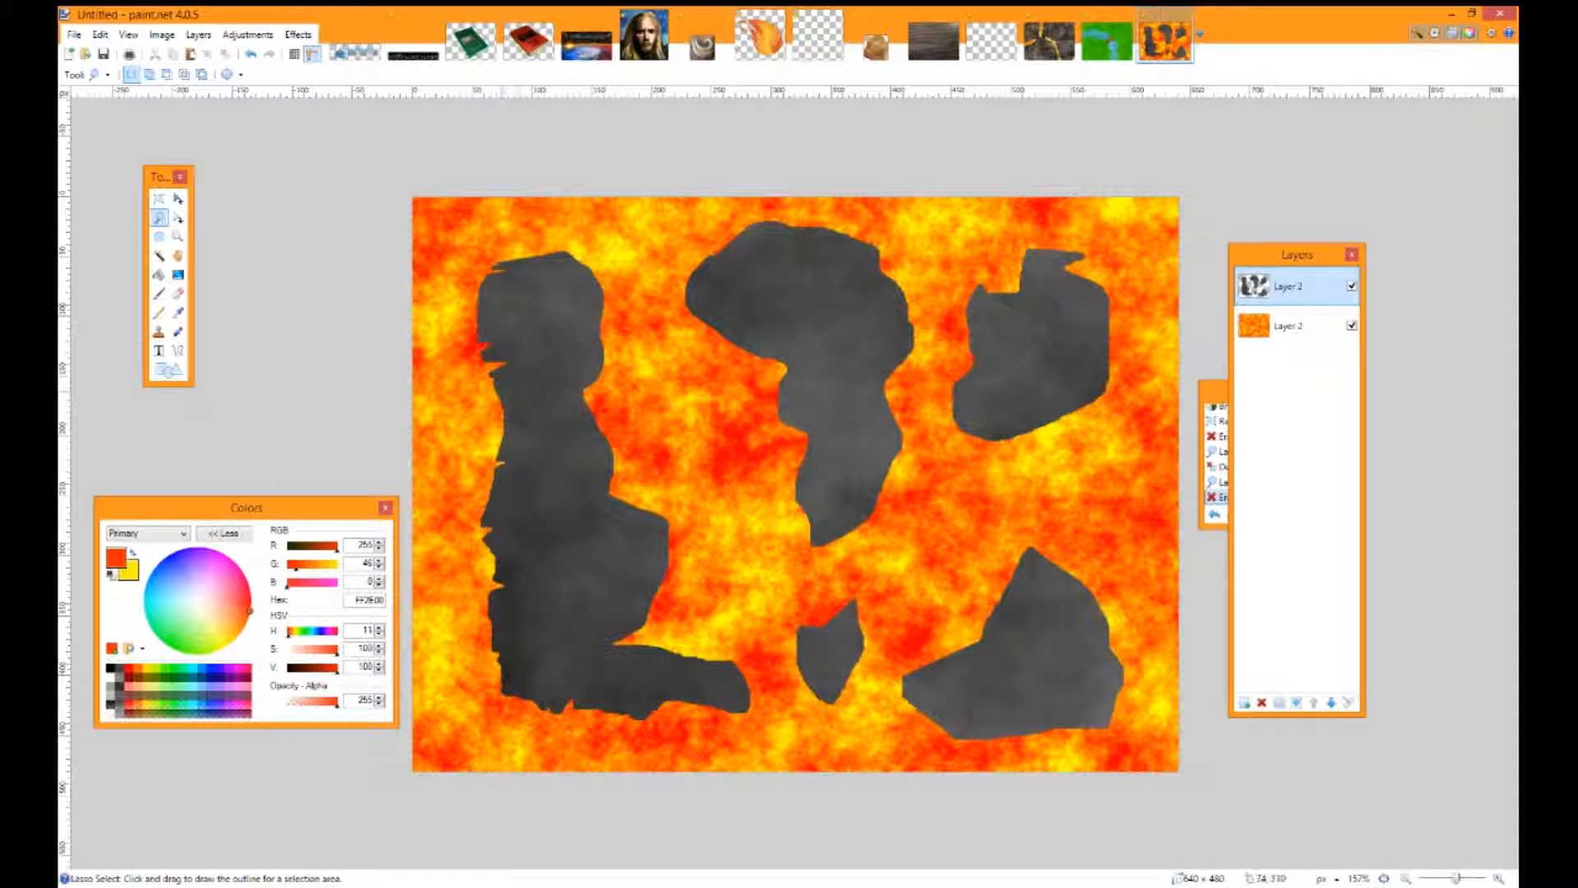
Cut jagged lasso notches out of the top, right and lower edges of the L-shaped rock
{"action": "mouse_move", "coordinate": [658, 716]}
{"action": "left_mouse_down"}
{"action": "mouse_move", "coordinate": [682, 700]}
{"action": "mouse_move", "coordinate": [722, 714]}
{"action": "mouse_move", "coordinate": [744, 670]}
{"action": "mouse_move", "coordinate": [713, 643]}
{"action": "mouse_move", "coordinate": [662, 645]}
{"action": "mouse_move", "coordinate": [651, 625]}
{"action": "mouse_move", "coordinate": [653, 511]}
{"action": "mouse_move", "coordinate": [613, 502]}
{"action": "mouse_move", "coordinate": [629, 483]}
{"action": "mouse_move", "coordinate": [602, 265]}
{"action": "mouse_move", "coordinate": [522, 198]}
{"action": "mouse_move", "coordinate": [631, 230]}
{"action": "mouse_move", "coordinate": [651, 382]}
{"action": "mouse_move", "coordinate": [722, 530]}
{"action": "left_mouse_up"}
{"action": "left_click_drag", "start_coordinate": [757, 730], "coordinate": [785, 781]}
{"action": "key", "text": "Delete"}
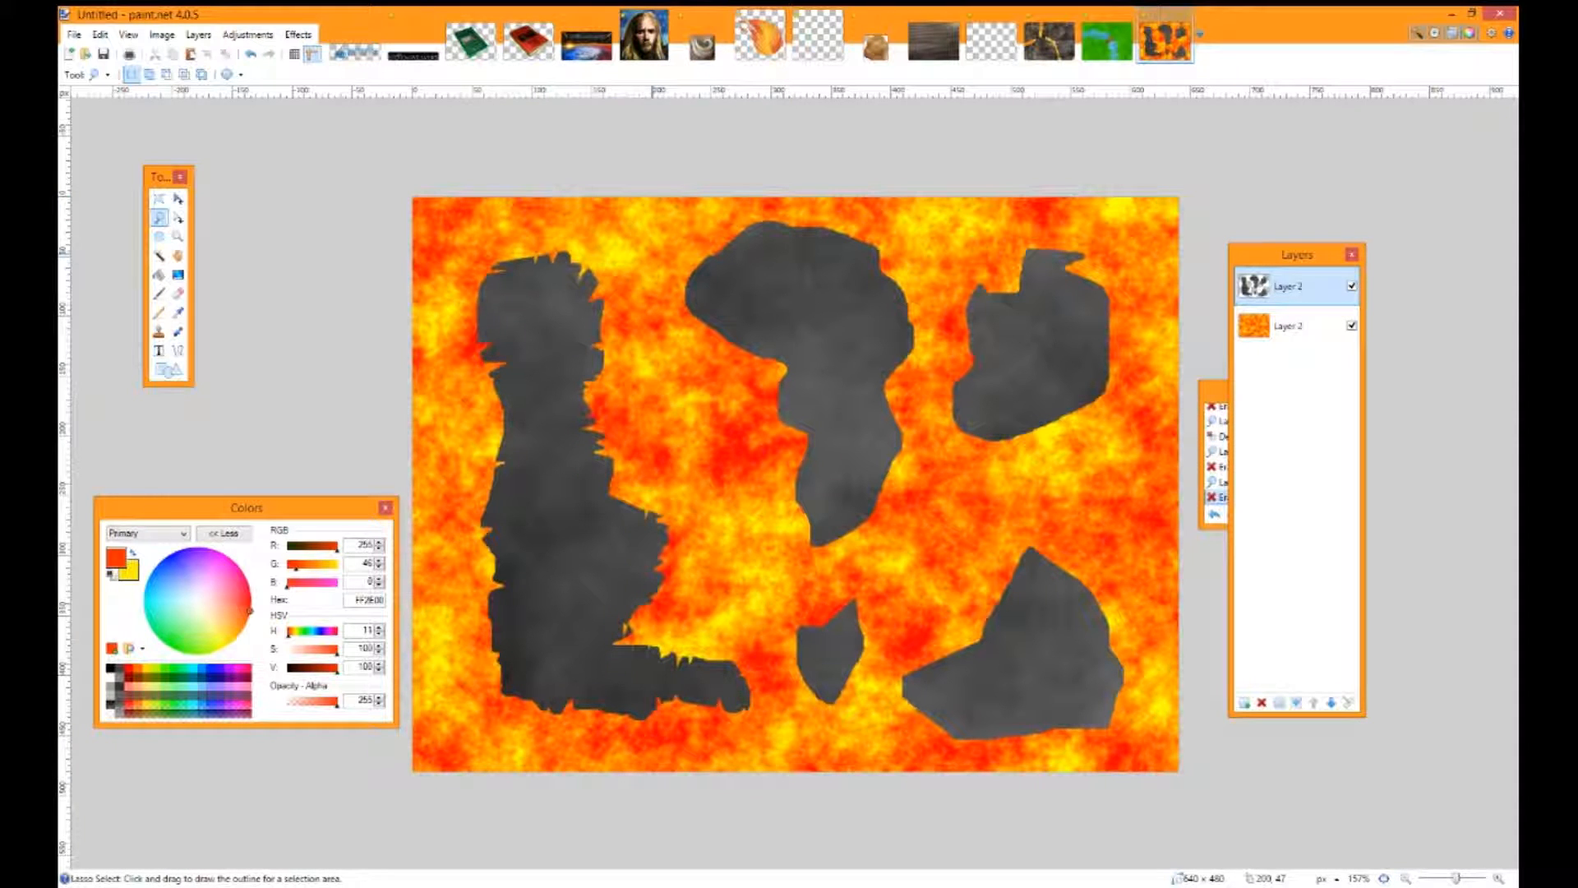
Lasso and erase jagged notches along the top and right edges of the upper-middle rock
{"action": "mouse_move", "coordinate": [720, 262]}
{"action": "left_mouse_down"}
{"action": "mouse_move", "coordinate": [762, 223]}
{"action": "mouse_move", "coordinate": [713, 242]}
{"action": "mouse_move", "coordinate": [846, 234]}
{"action": "mouse_move", "coordinate": [908, 271]}
{"action": "mouse_move", "coordinate": [909, 423]}
{"action": "mouse_move", "coordinate": [850, 522]}
{"action": "mouse_move", "coordinate": [761, 361]}
{"action": "left_mouse_up"}
{"action": "left_click", "coordinate": [714, 230]}
{"action": "mouse_move", "coordinate": [830, 538]}
{"action": "left_mouse_down"}
{"action": "mouse_move", "coordinate": [768, 526]}
{"action": "mouse_move", "coordinate": [781, 580]}
{"action": "mouse_move", "coordinate": [872, 526]}
{"action": "mouse_move", "coordinate": [896, 366]}
{"action": "left_mouse_up"}
{"action": "key", "text": "Delete"}
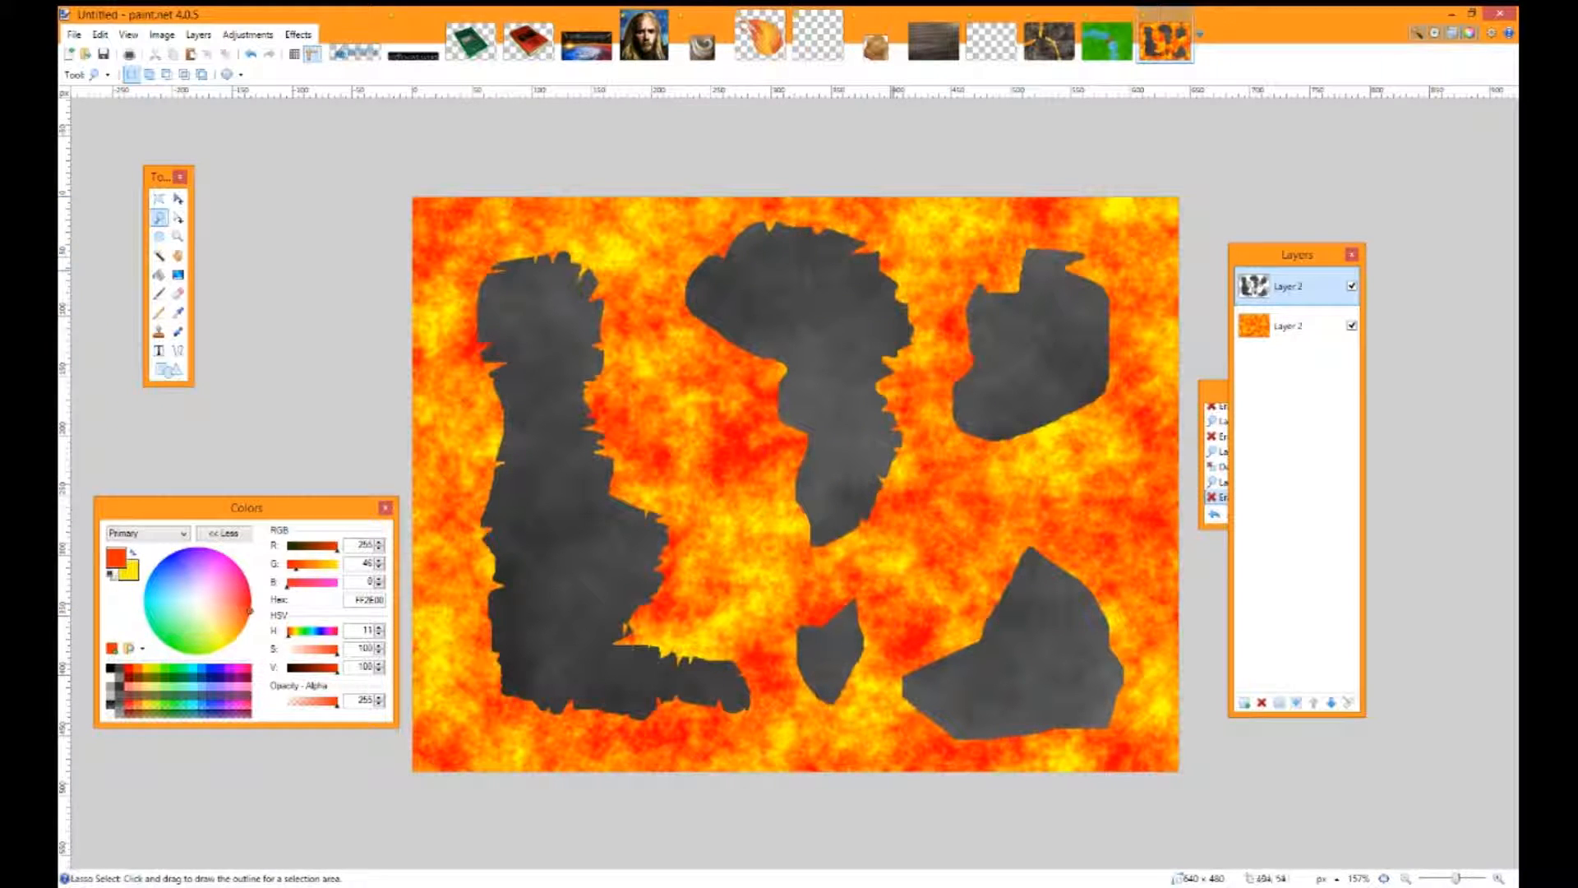
Lasso and erase rough chips along the upper-left edge of the upper-middle rock
{"action": "mouse_move", "coordinate": [700, 250]}
{"action": "left_mouse_down"}
{"action": "mouse_move", "coordinate": [685, 325]}
{"action": "mouse_move", "coordinate": [781, 419]}
{"action": "mouse_move", "coordinate": [780, 397]}
{"action": "mouse_move", "coordinate": [801, 435]}
{"action": "mouse_move", "coordinate": [775, 466]}
{"action": "mouse_move", "coordinate": [781, 542]}
{"action": "left_mouse_up"}
{"action": "key", "text": "Delete"}
{"action": "mouse_move", "coordinate": [706, 320]}
{"action": "left_mouse_down"}
{"action": "mouse_move", "coordinate": [759, 375]}
{"action": "mouse_move", "coordinate": [725, 400]}
{"action": "left_mouse_up"}
{"action": "key", "text": "Delete"}
{"action": "mouse_move", "coordinate": [696, 281]}
{"action": "left_mouse_down"}
{"action": "mouse_move", "coordinate": [677, 265]}
{"action": "mouse_move", "coordinate": [667, 328]}
{"action": "mouse_move", "coordinate": [695, 304]}
{"action": "left_mouse_up"}
{"action": "key", "text": "Delete"}
{"action": "key", "text": "Delete"}
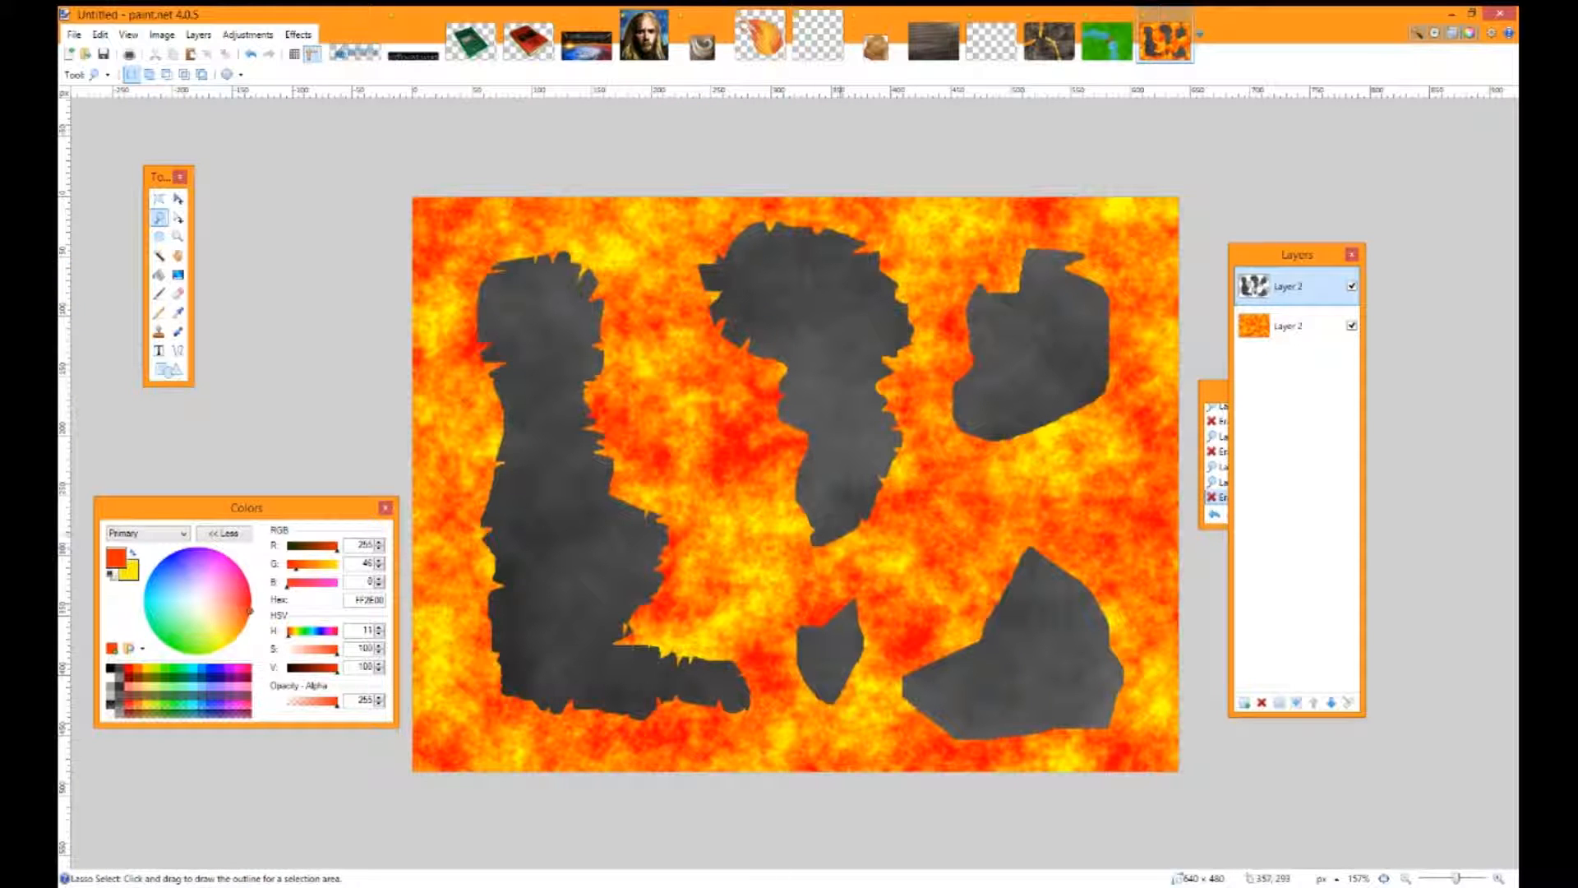
Lasso and erase small chips from the upper edges of the lower-right rock
{"action": "left_click_drag", "start_coordinate": [1007, 613], "coordinate": [991, 613]}
{"action": "key", "text": "Delete"}
{"action": "mouse_move", "coordinate": [1096, 567]}
{"action": "left_mouse_down"}
{"action": "mouse_move", "coordinate": [1064, 575]}
{"action": "mouse_move", "coordinate": [1093, 573]}
{"action": "left_mouse_up"}
{"action": "key", "text": "Delete"}
{"action": "key", "text": "s"}
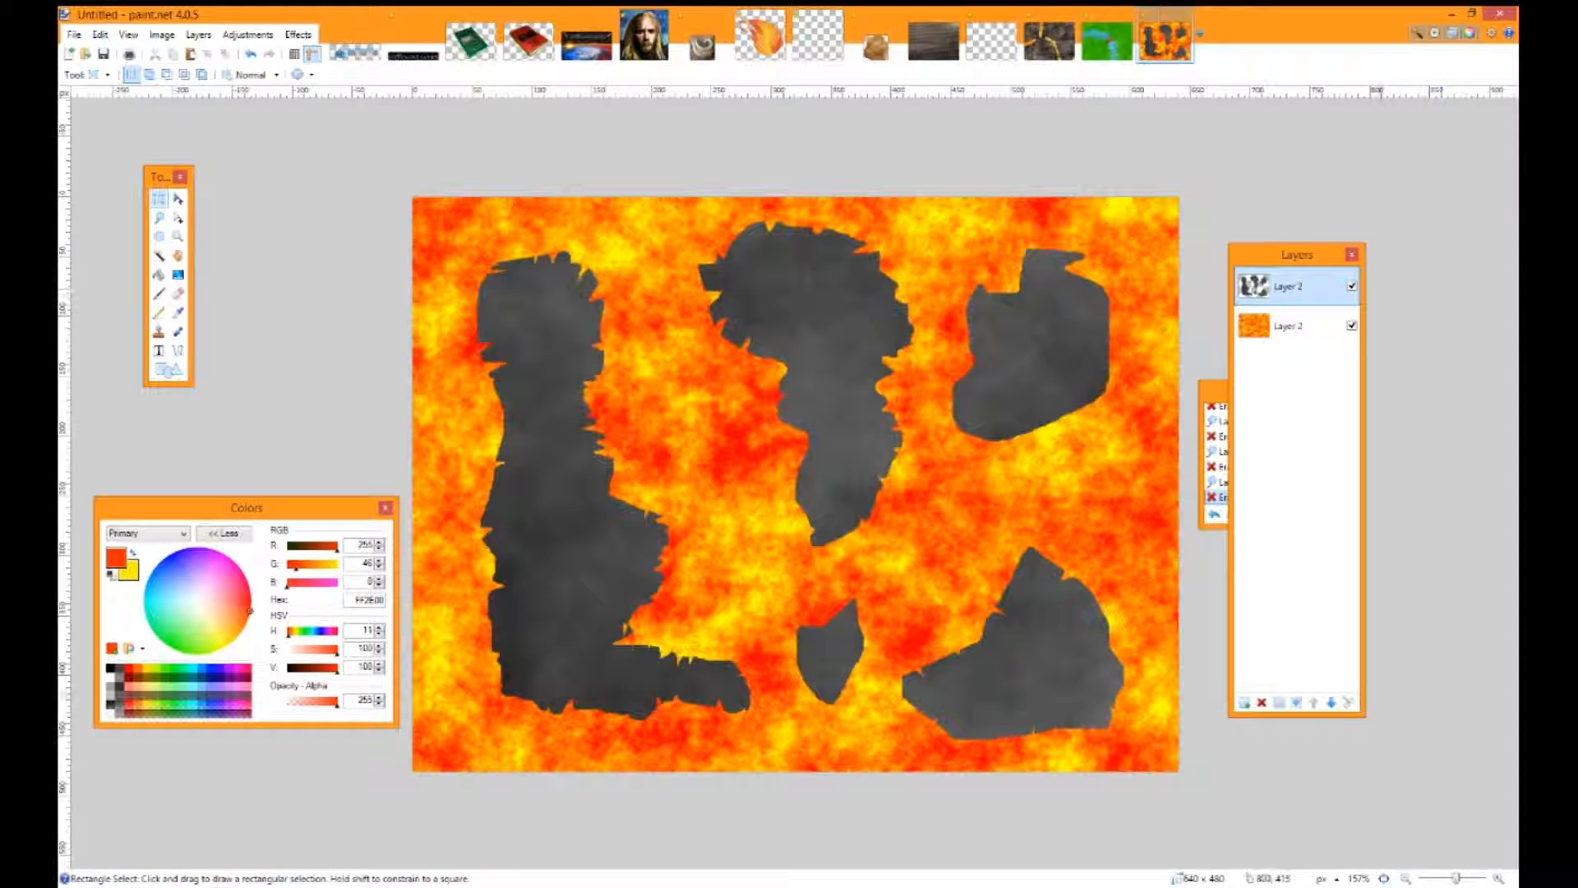
Merge the rock layer down onto the lava and apply Soften Portrait with lighting -1 and warmth 20
{"action": "left_click", "coordinate": [1296, 702]}
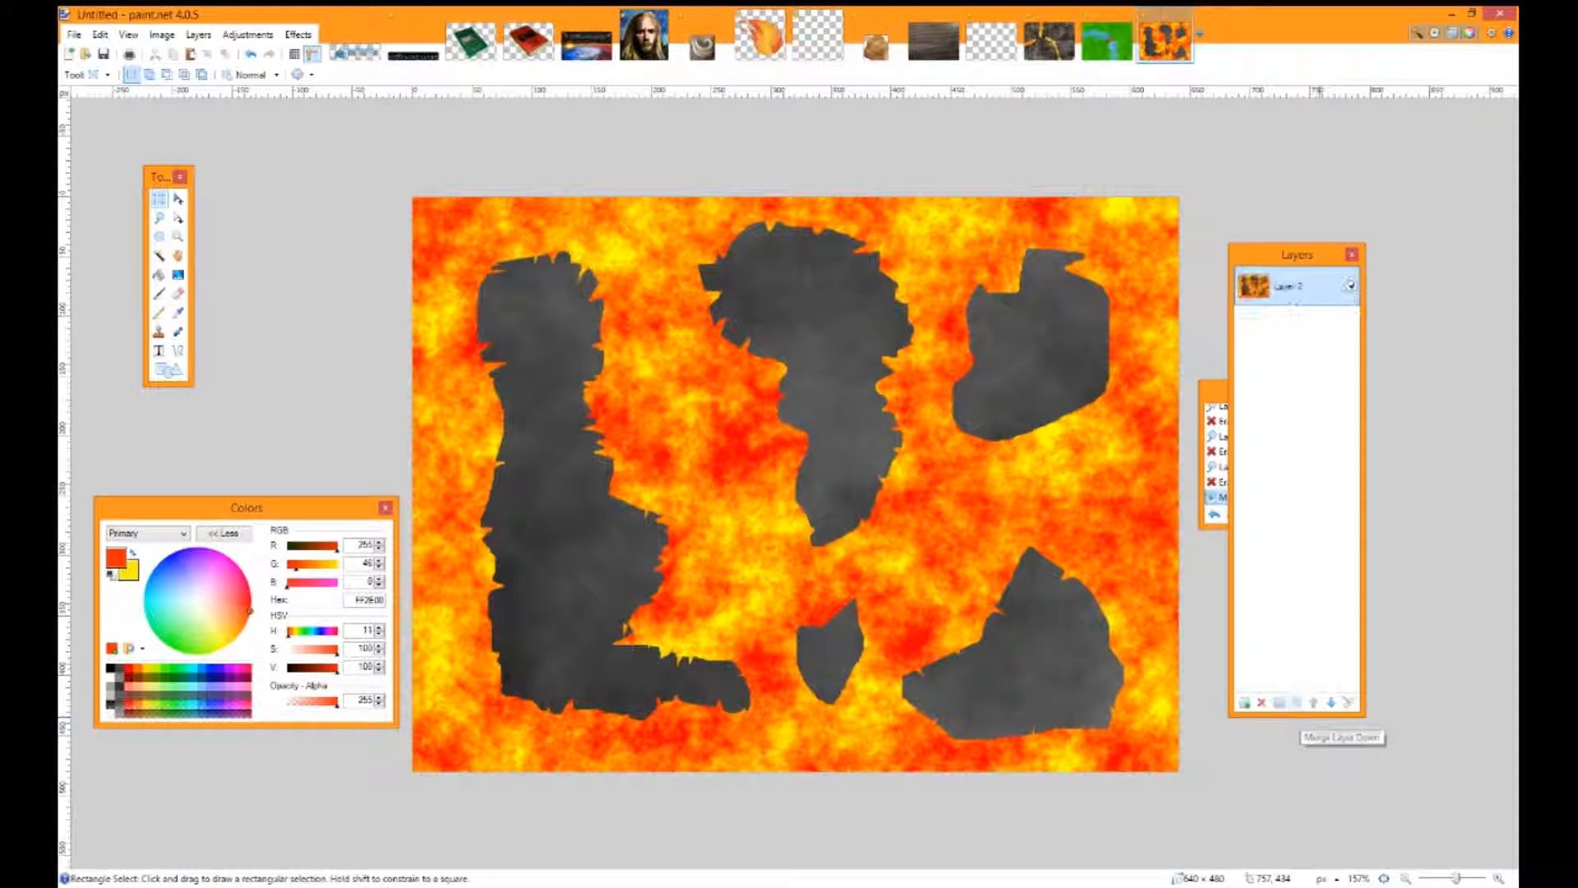
{"action": "left_click", "coordinate": [298, 35]}
{"action": "mouse_move", "coordinate": [328, 141]}
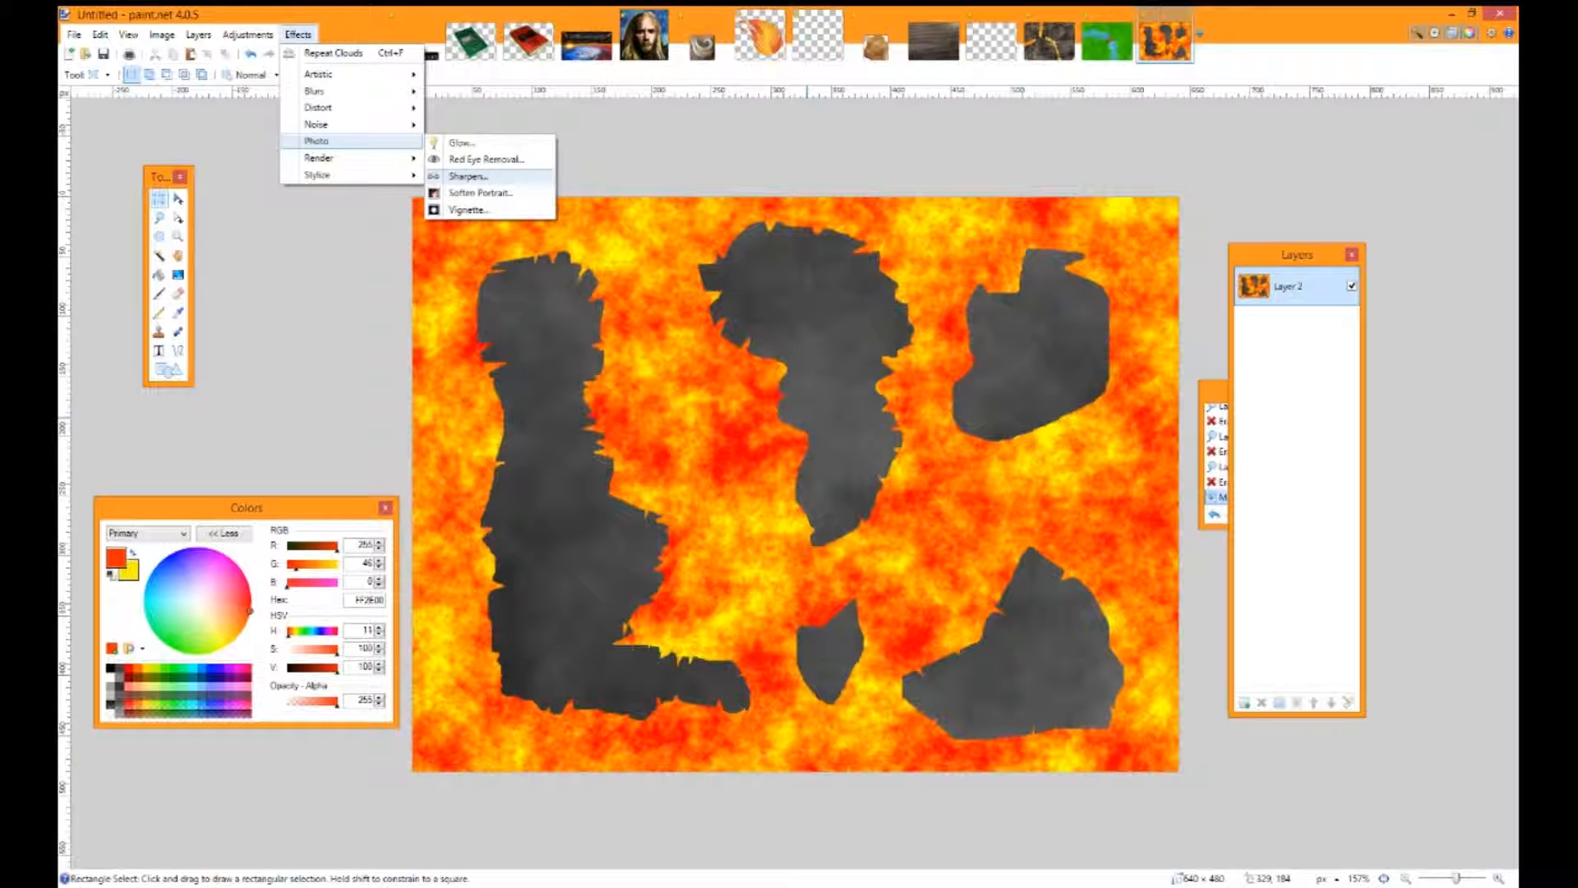
{"action": "left_click", "coordinate": [482, 193]}
{"action": "left_click_drag", "start_coordinate": [781, 366], "coordinate": [344, 242]}
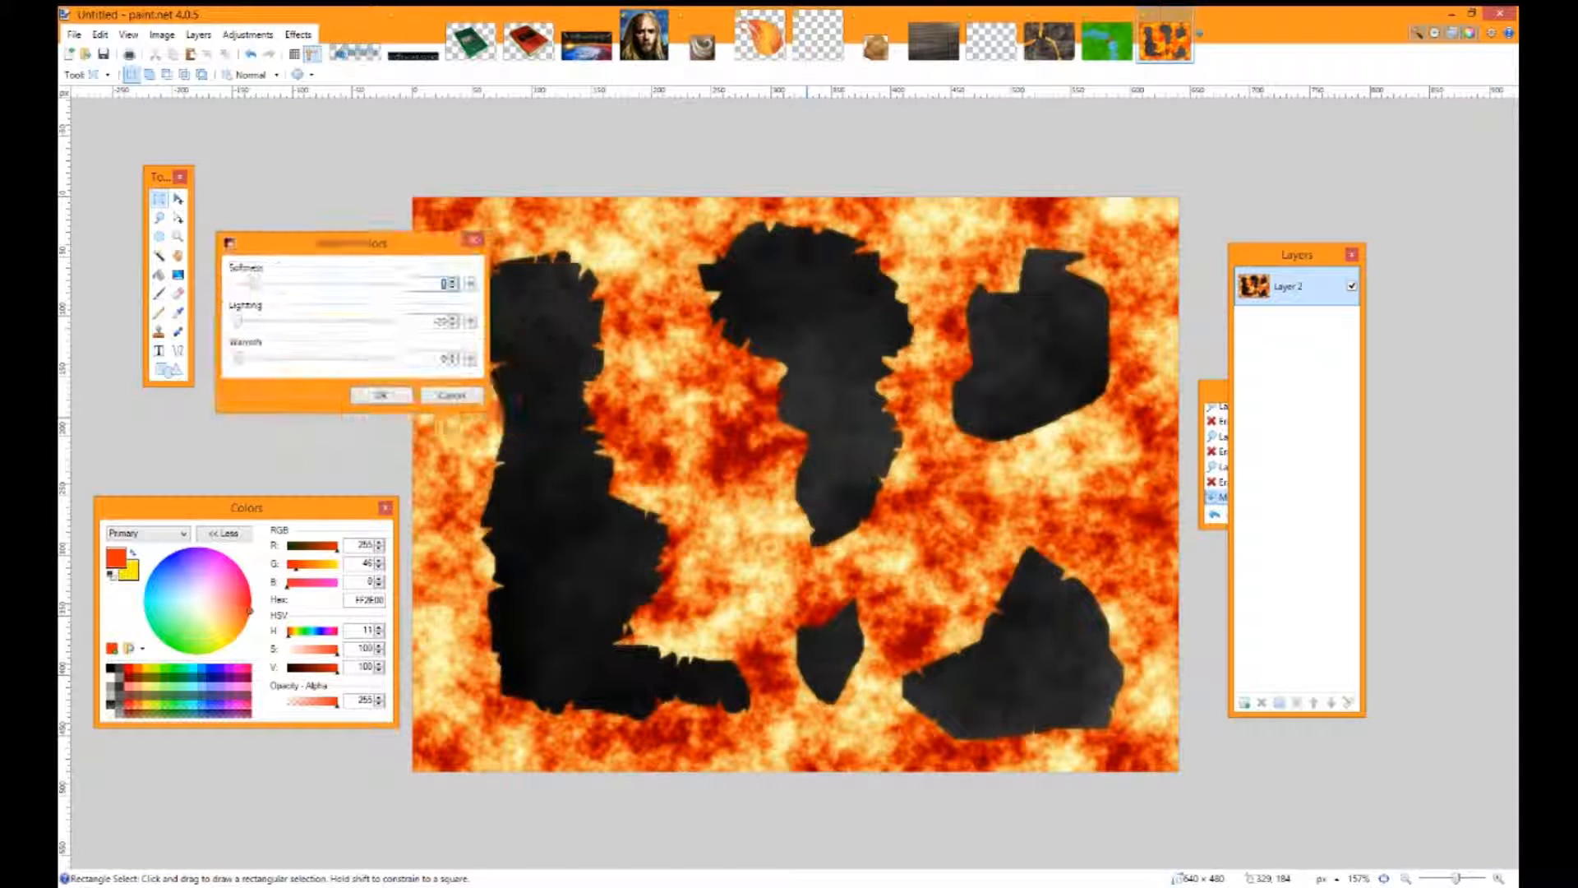
{"action": "left_click_drag", "start_coordinate": [238, 321], "coordinate": [312, 321]}
{"action": "left_click_drag", "start_coordinate": [237, 358], "coordinate": [394, 359]}
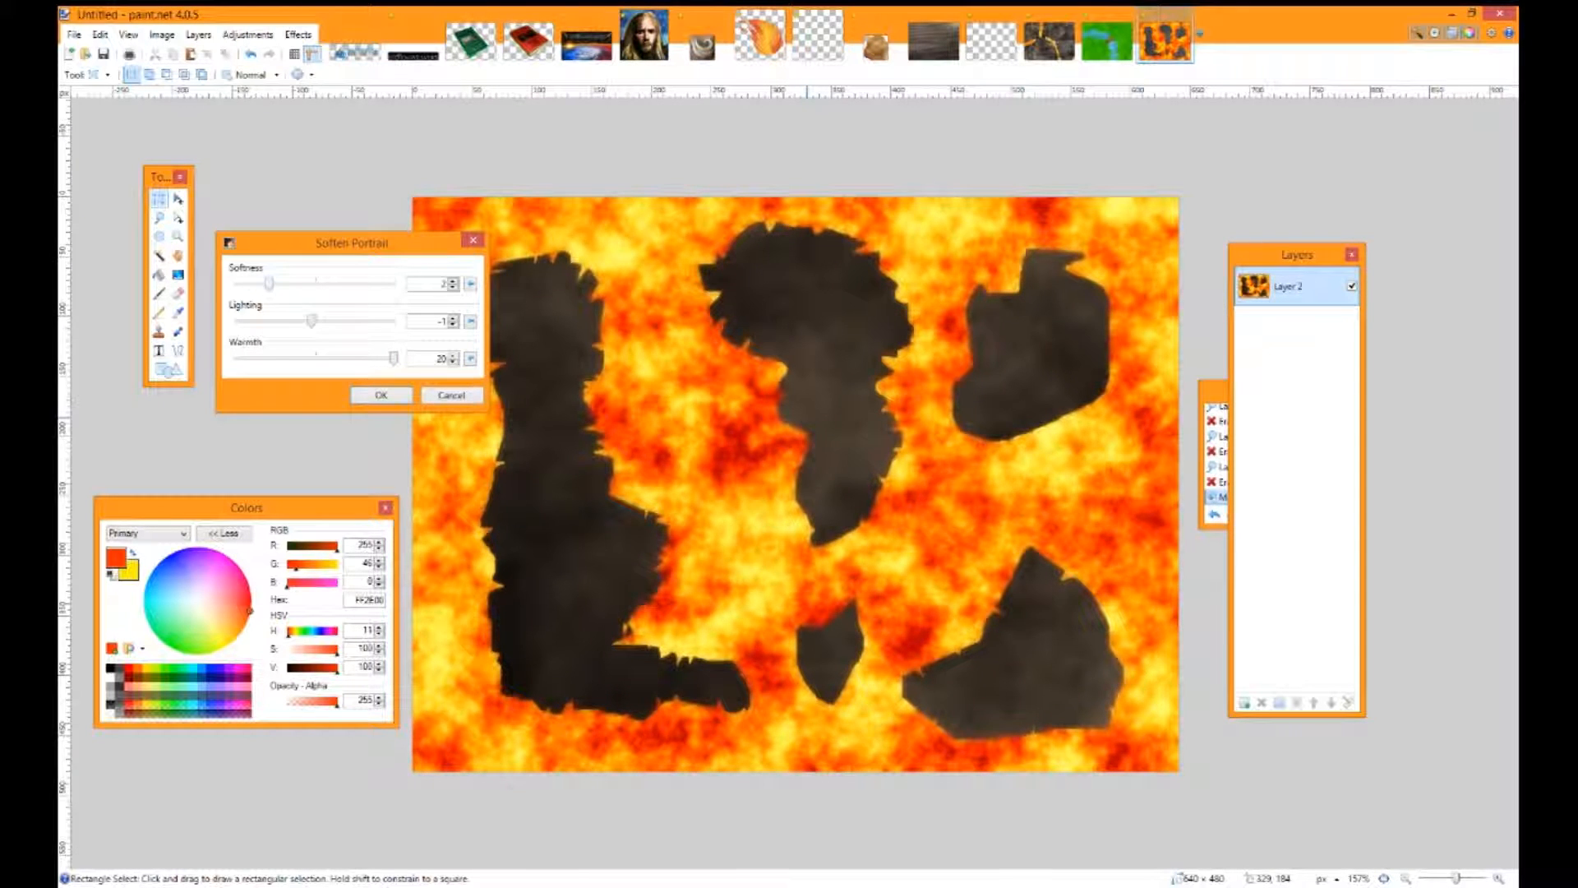
{"action": "left_click_drag", "start_coordinate": [352, 242], "coordinate": [212, 189]}
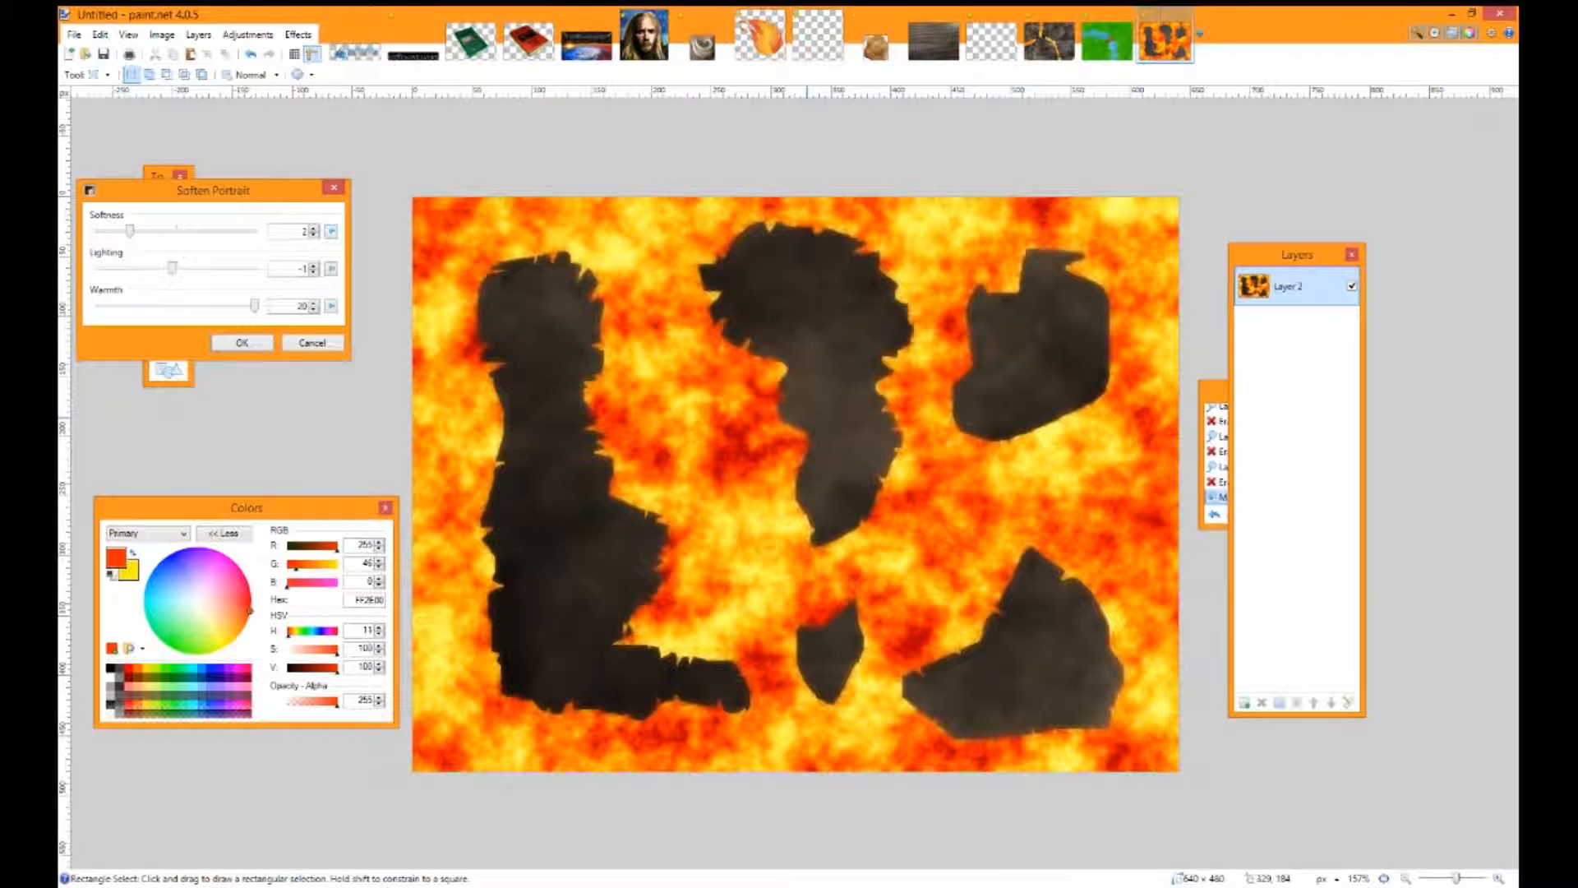
{"action": "left_click_drag", "start_coordinate": [146, 230], "coordinate": [175, 230]}
{"action": "key", "text": "Return"}
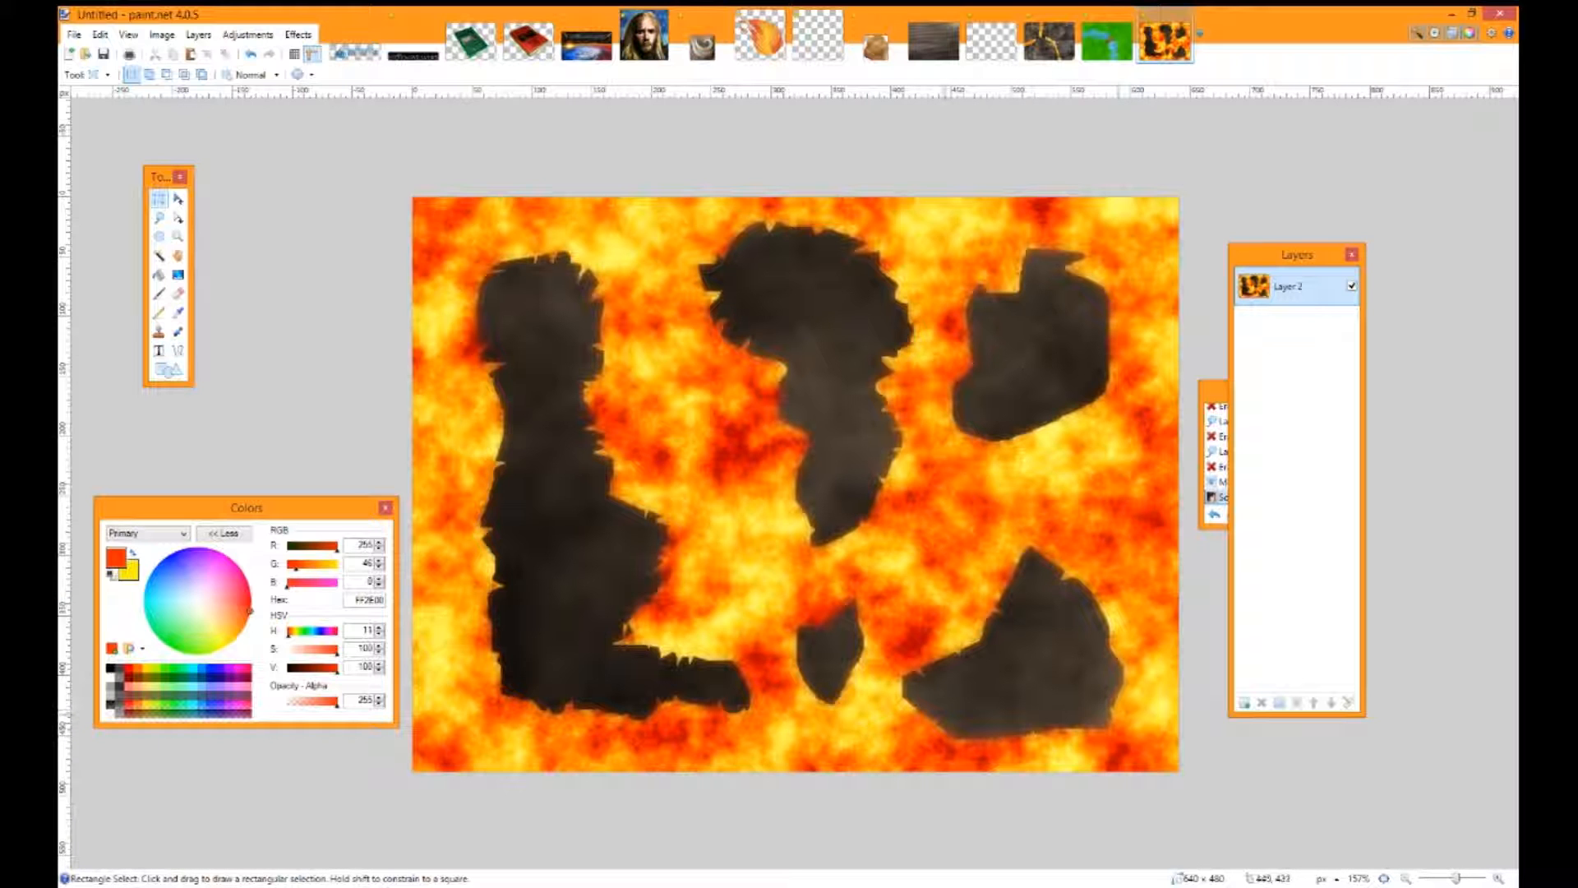
Examine the softened rock edges up close and compare the lava image with the cracked-lava and river landscape images
{"action": "scroll", "coordinate": [756, 565], "scroll_direction": "up", "scroll_amount": 6}
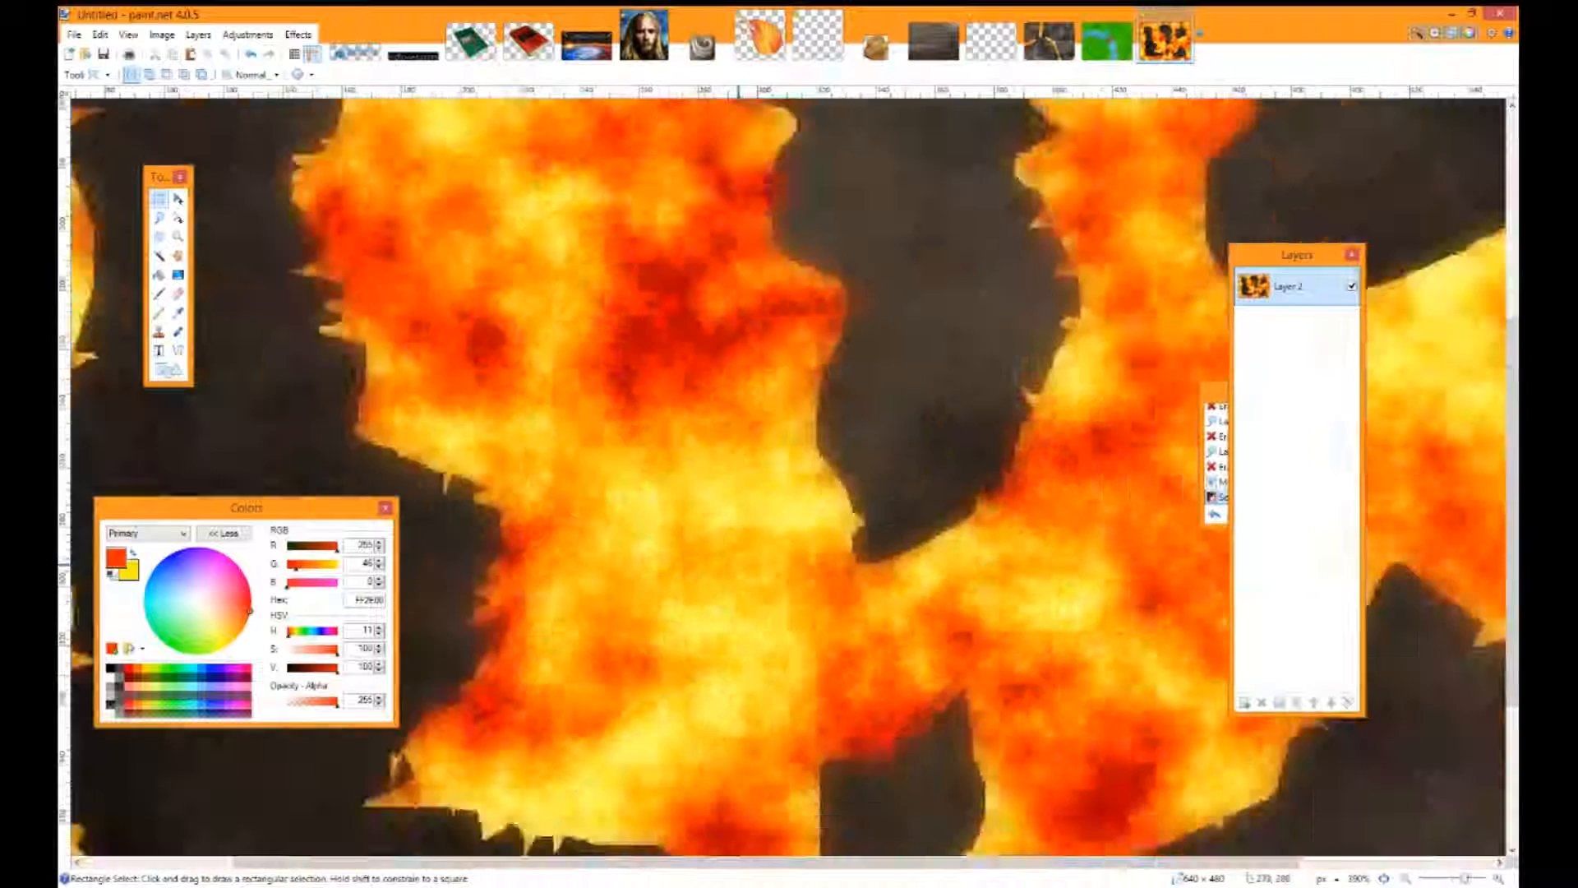
{"action": "scroll", "coordinate": [670, 566], "scroll_direction": "down", "scroll_amount": 5}
{"action": "scroll", "coordinate": [567, 649], "scroll_direction": "up", "scroll_amount": 5}
{"action": "scroll", "coordinate": [871, 442], "scroll_direction": "down", "scroll_amount": 1}
{"action": "mouse_move", "coordinate": [869, 442]}
{"action": "left_mouse_down"}
{"action": "mouse_move", "coordinate": [965, 641]}
{"action": "mouse_move", "coordinate": [817, 608]}
{"action": "mouse_move", "coordinate": [663, 367]}
{"action": "left_mouse_up"}
{"action": "left_click_drag", "start_coordinate": [662, 667], "coordinate": [460, 268]}
{"action": "left_click_drag", "start_coordinate": [855, 273], "coordinate": [891, 842]}
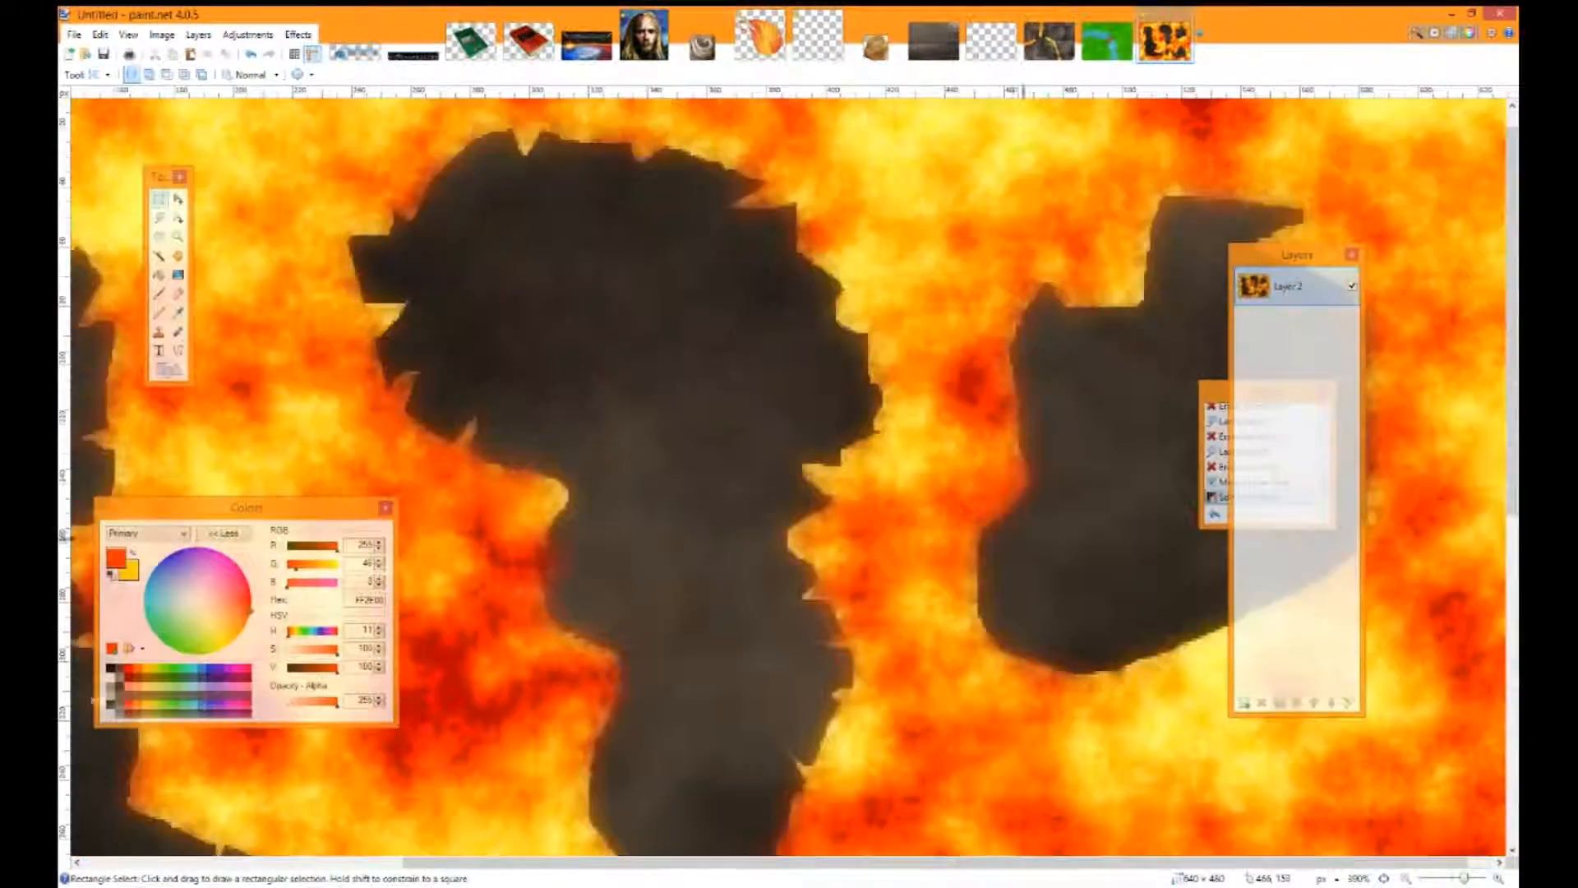
{"action": "left_click", "coordinate": [1051, 42]}
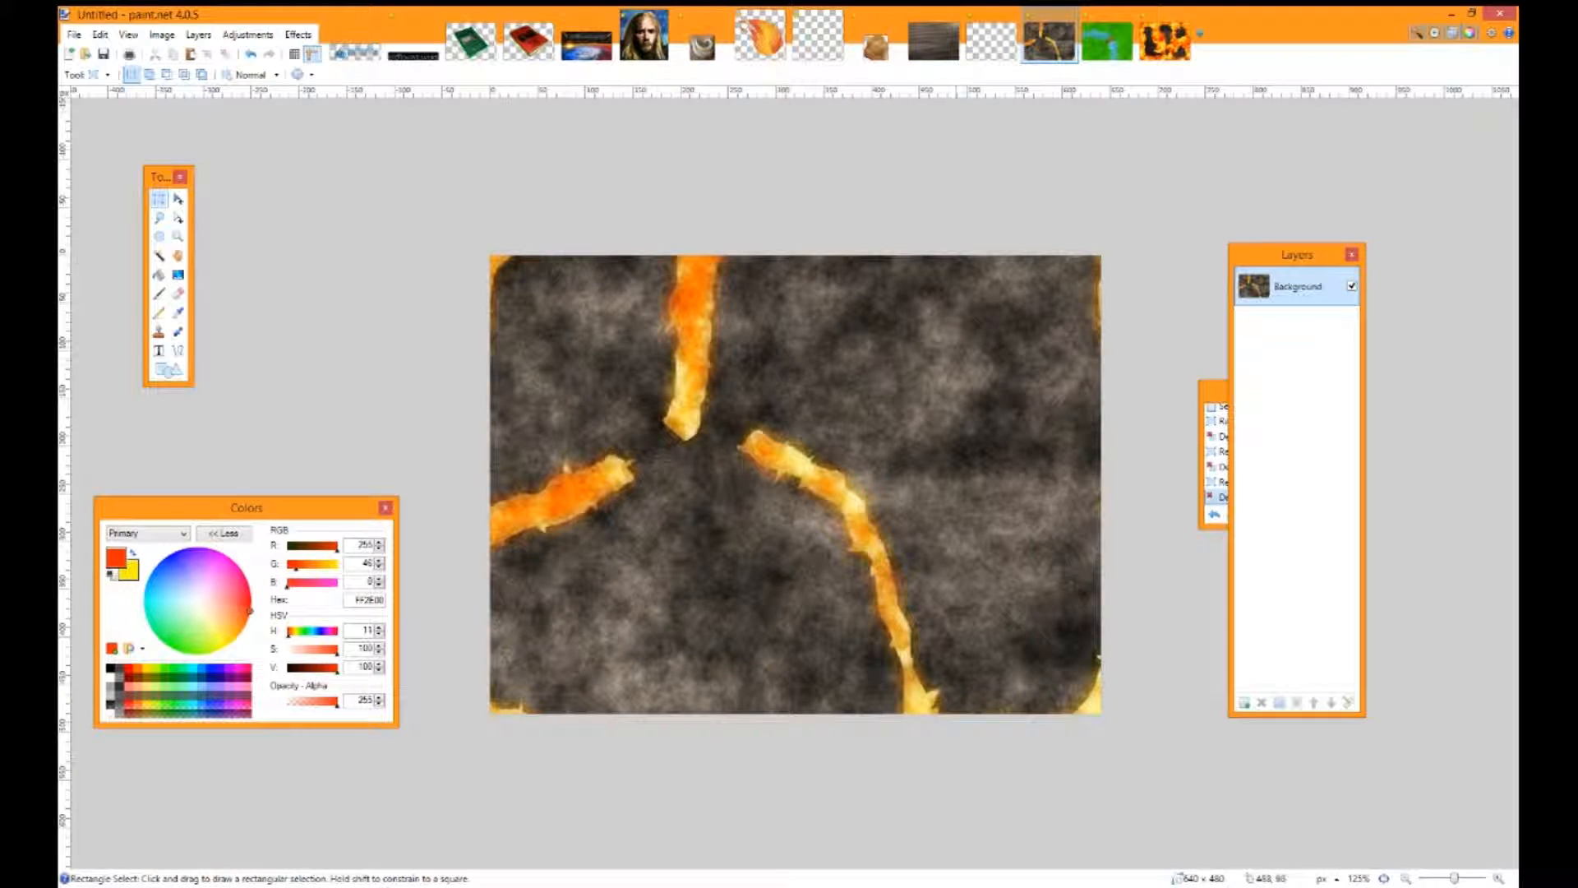
{"action": "left_click", "coordinate": [1165, 41]}
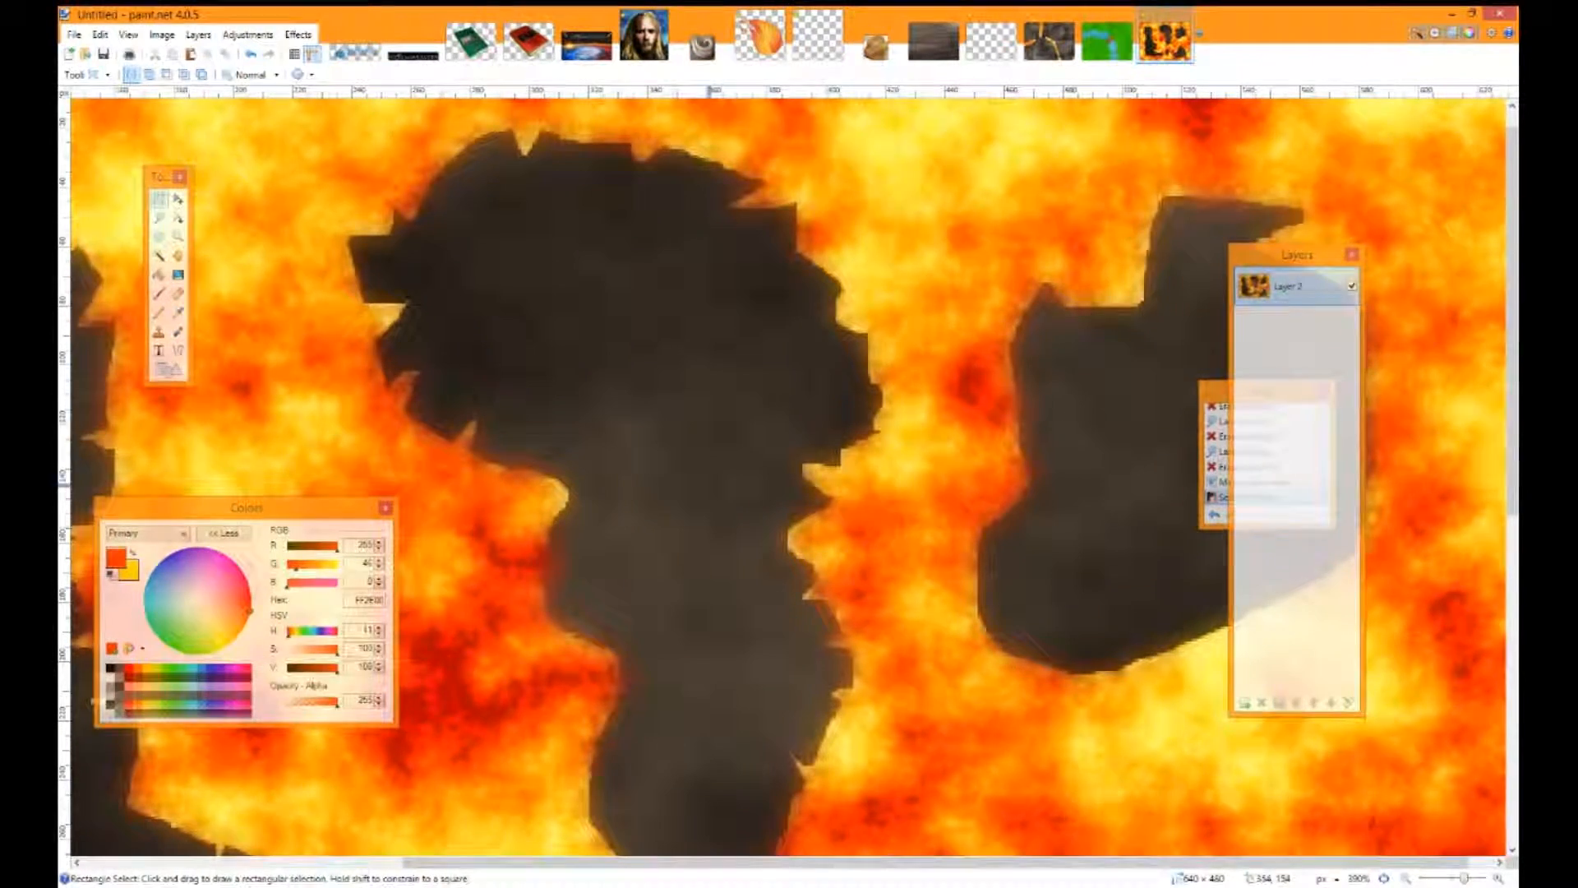
{"action": "scroll", "coordinate": [674, 453], "scroll_direction": "down", "scroll_amount": 5}
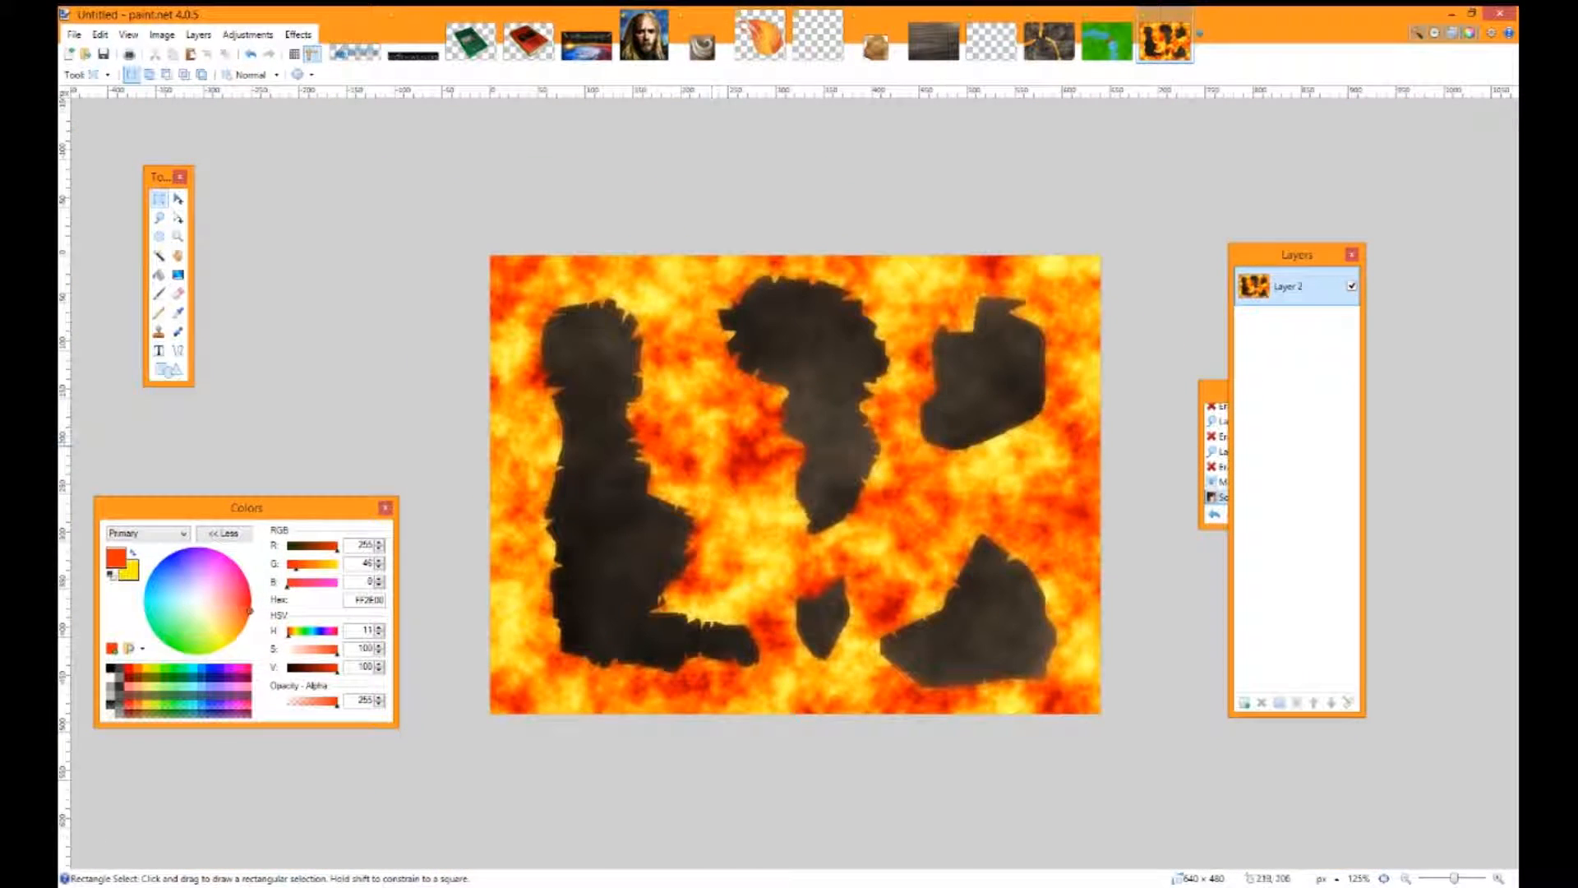
{"action": "left_click", "coordinate": [1213, 392]}
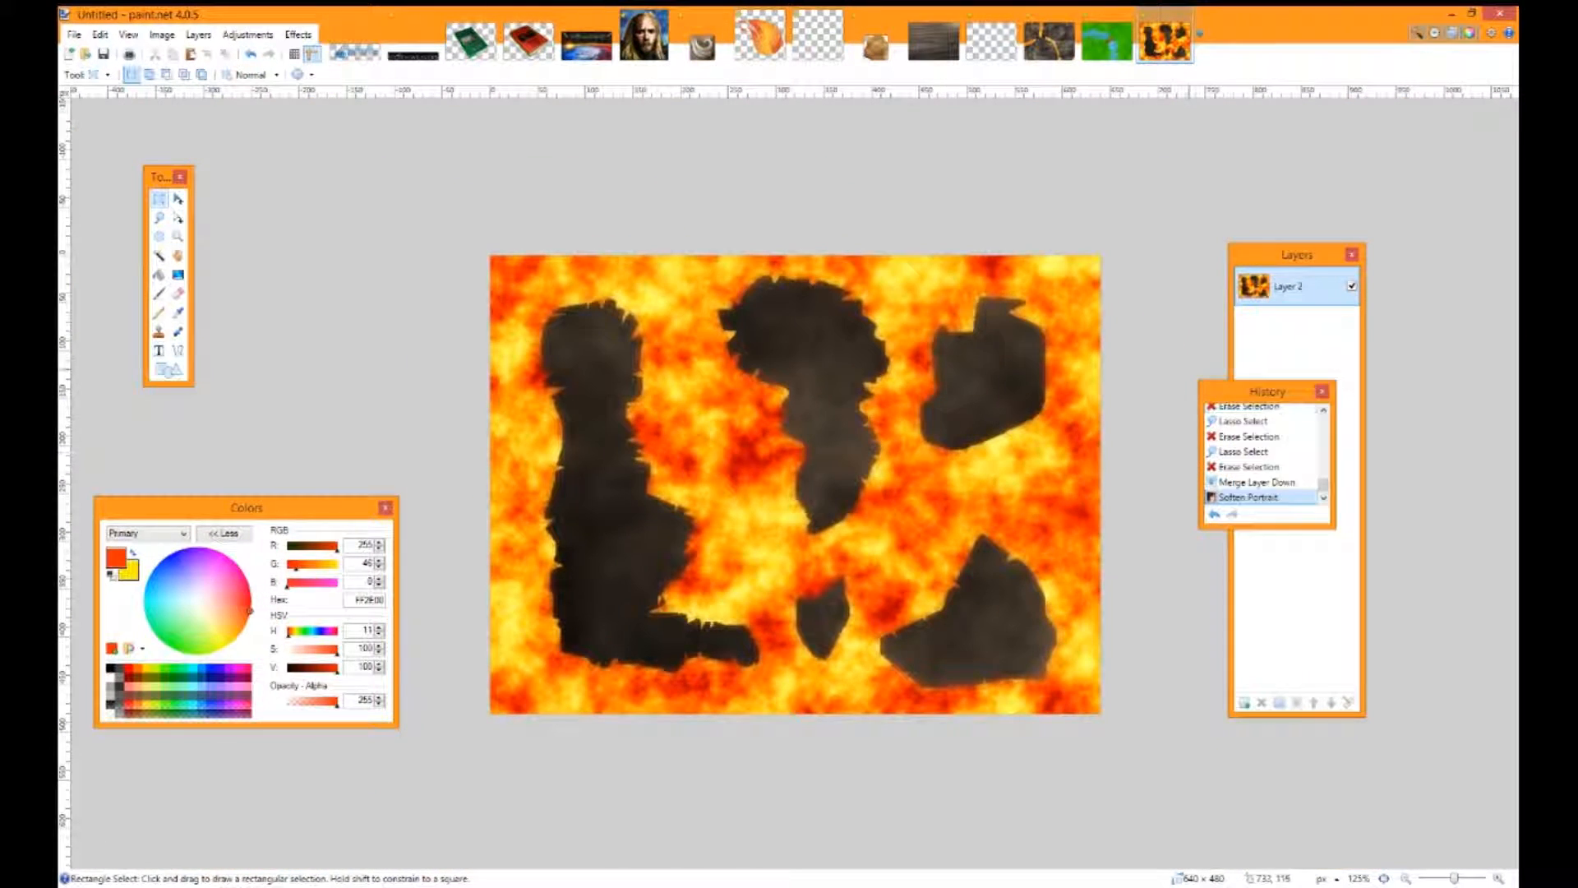
{"action": "left_click", "coordinate": [1107, 41]}
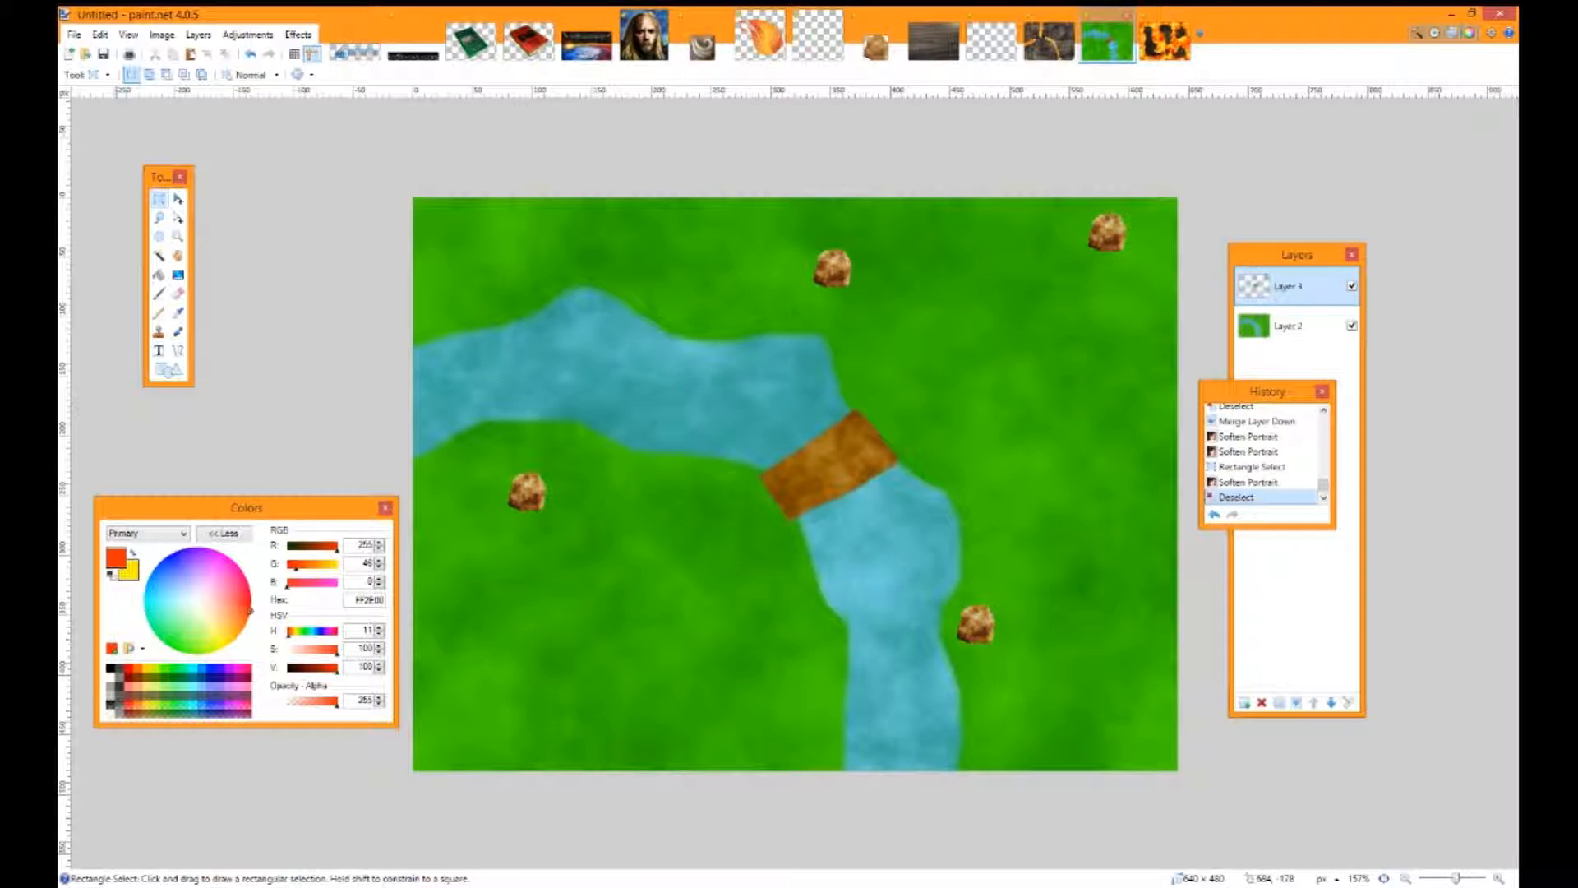
{"action": "left_click", "coordinate": [1165, 41]}
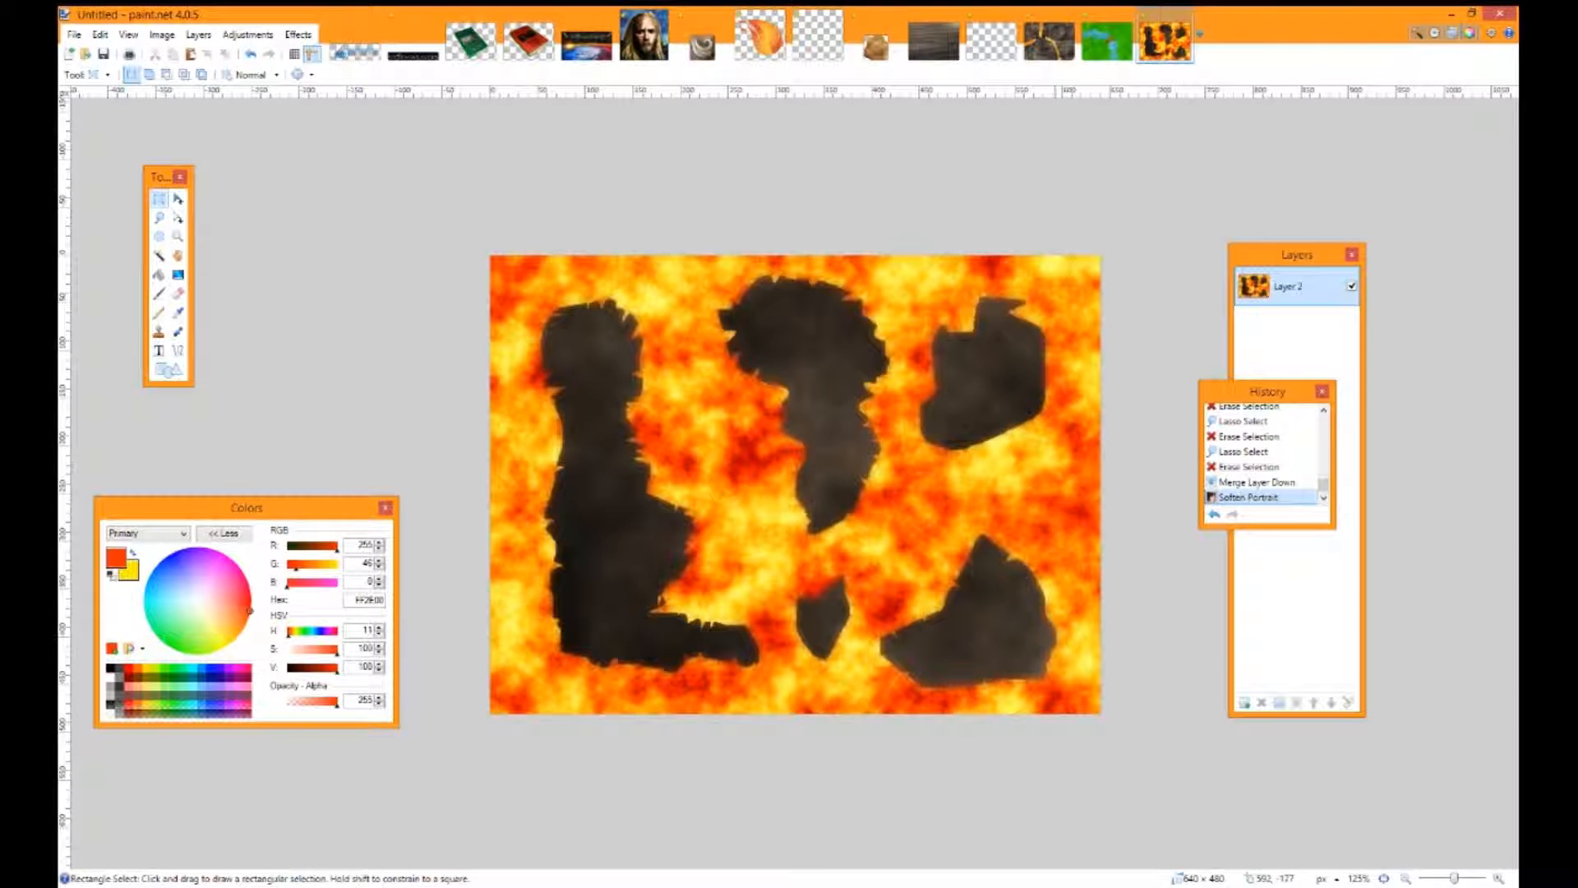